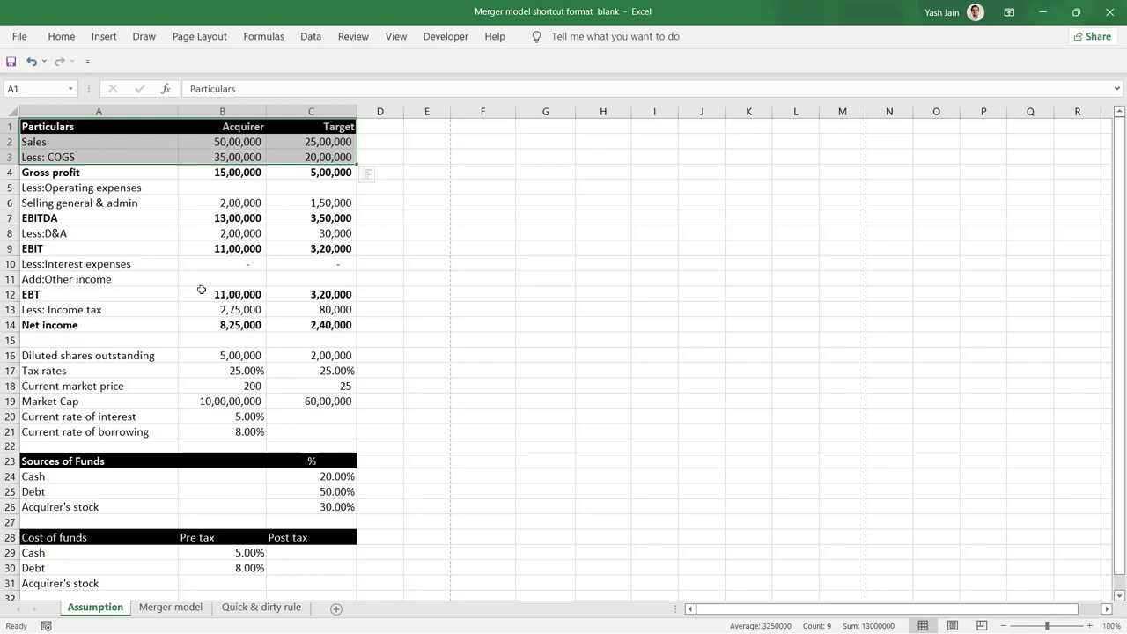
Step: Examine the acquirer's and target's income statement lines on the Assumption sheet, from sales down to net income
{"action": "left_click", "coordinate": [287, 173]}
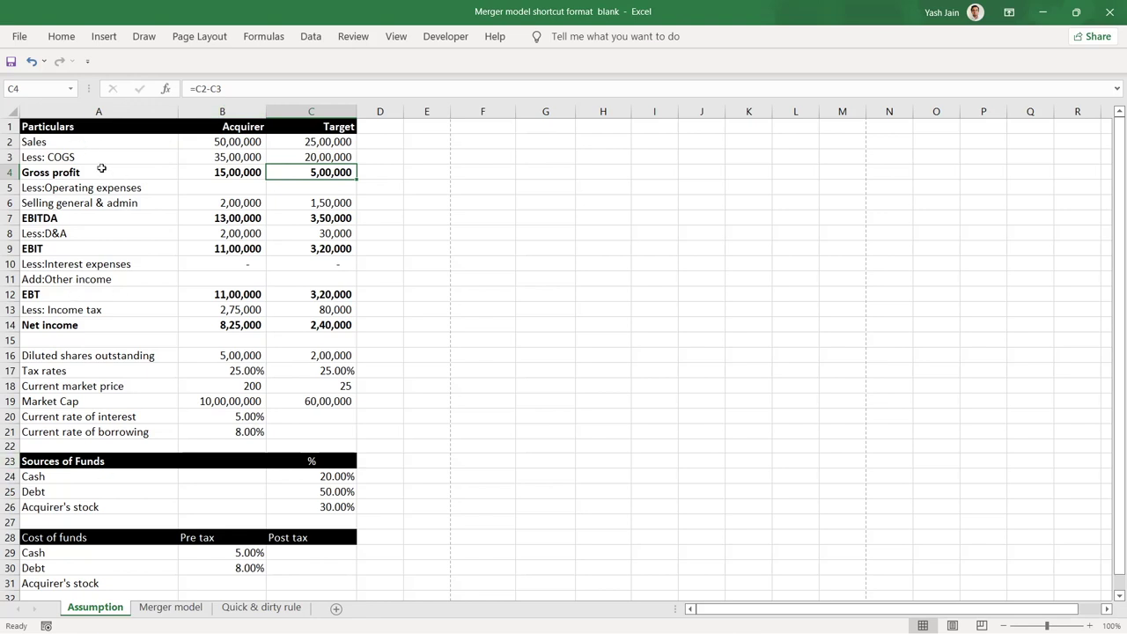
{"action": "left_click_drag", "start_coordinate": [72, 127], "coordinate": [335, 134]}
{"action": "left_click_drag", "start_coordinate": [51, 175], "coordinate": [330, 159]}
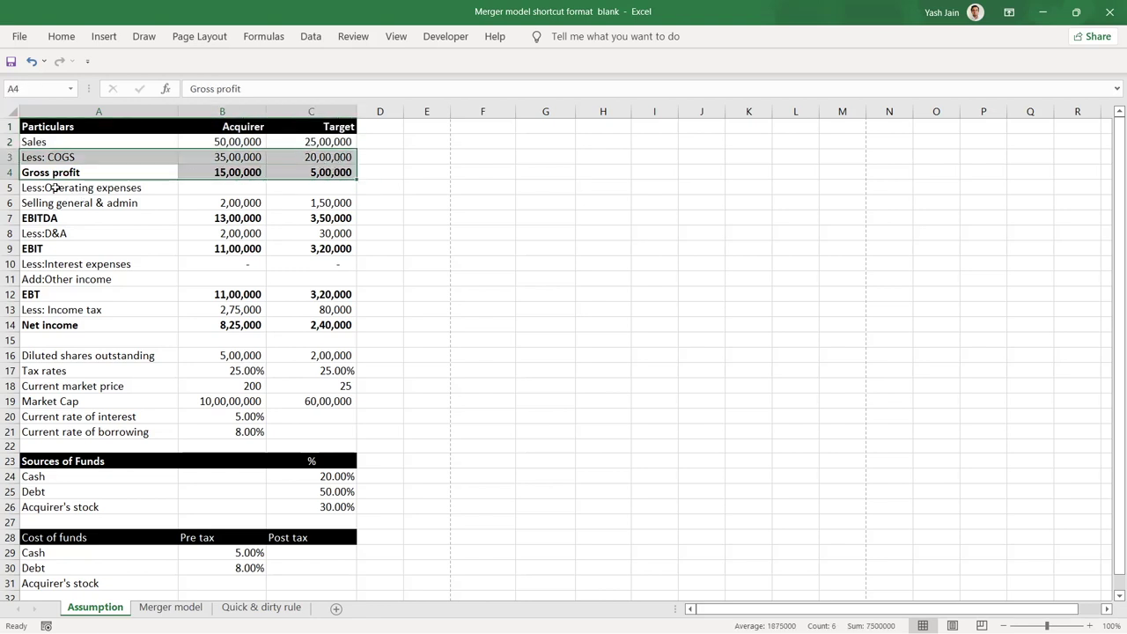
{"action": "left_click_drag", "start_coordinate": [36, 217], "coordinate": [338, 203]}
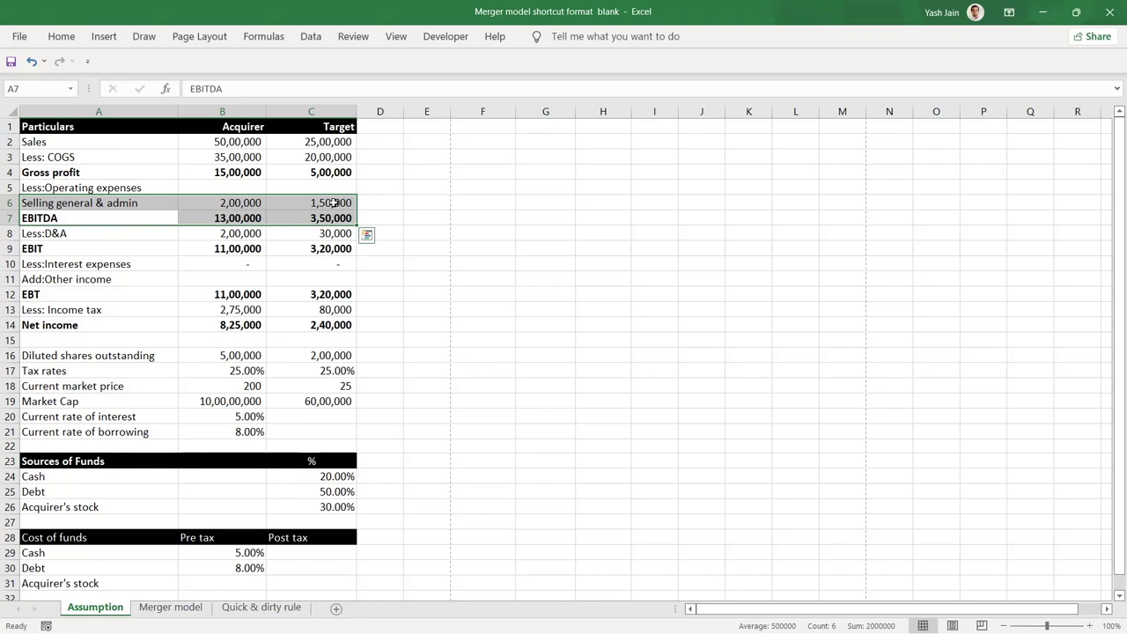
{"action": "left_click", "coordinate": [64, 234]}
{"action": "left_click_drag", "start_coordinate": [65, 234], "coordinate": [327, 233]}
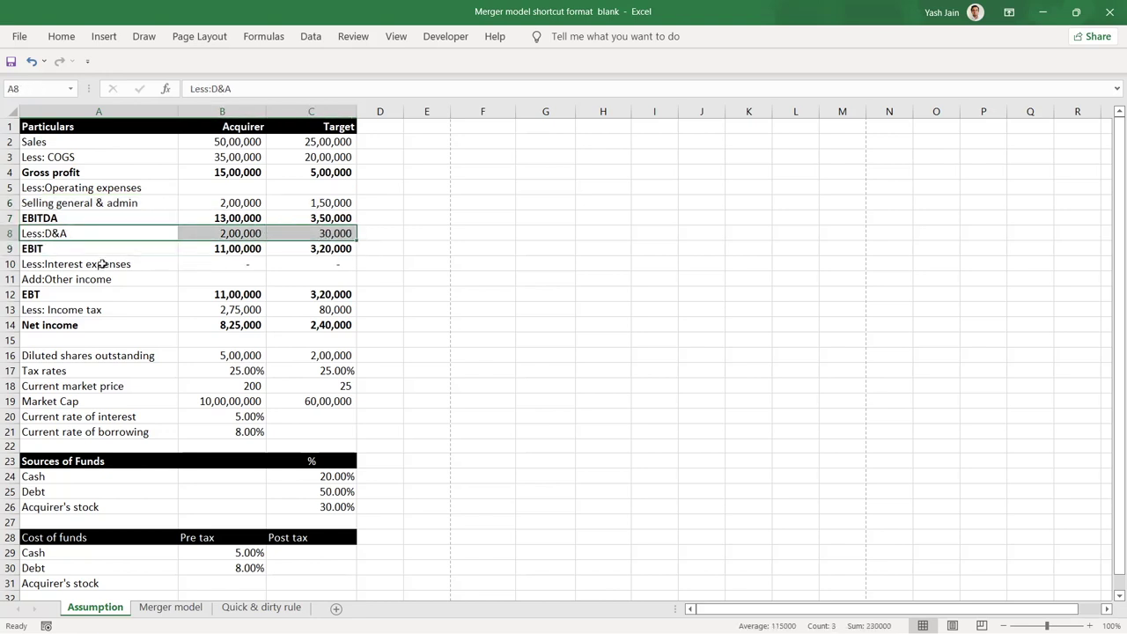
{"action": "left_click", "coordinate": [77, 252]}
{"action": "key", "text": "shift+Right"}
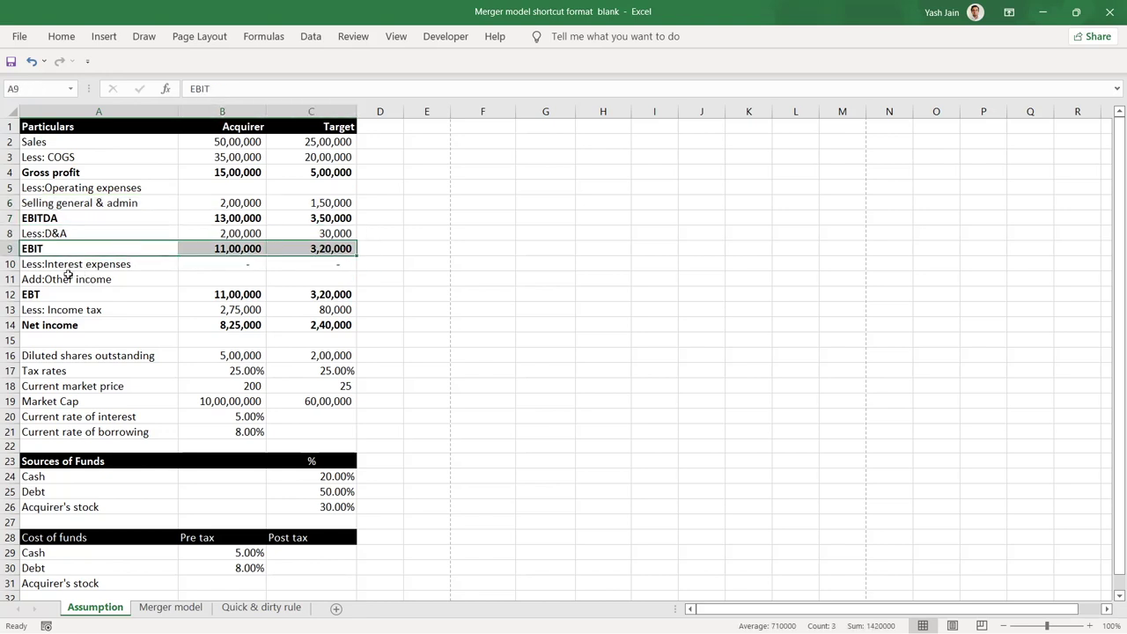
{"action": "left_click_drag", "start_coordinate": [69, 267], "coordinate": [307, 274]}
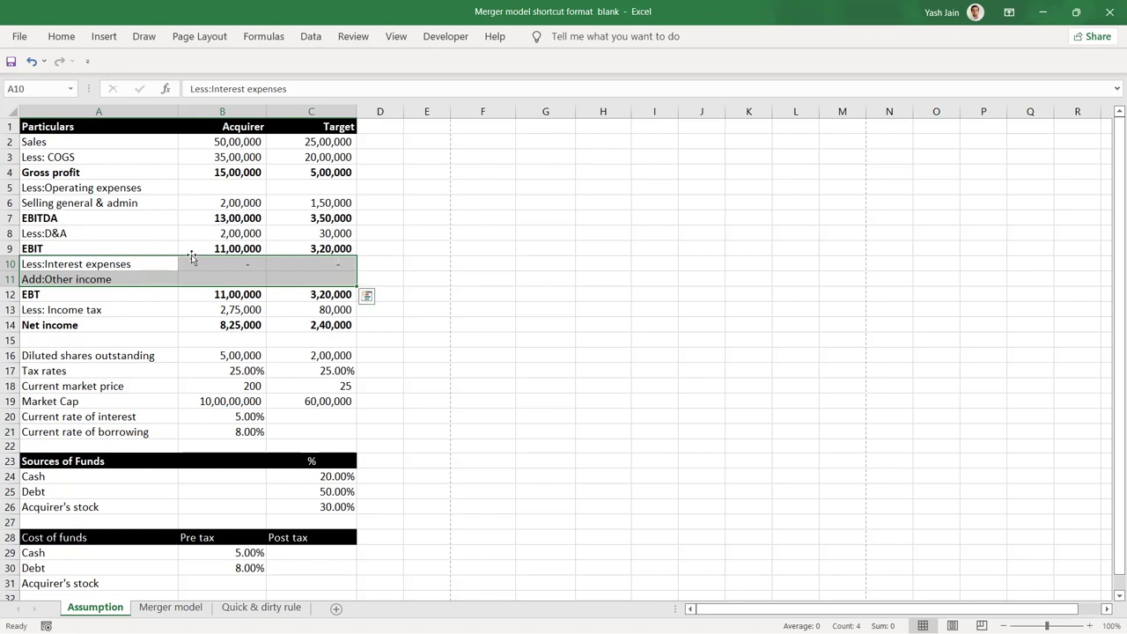
{"action": "left_click_drag", "start_coordinate": [236, 277], "coordinate": [347, 279]}
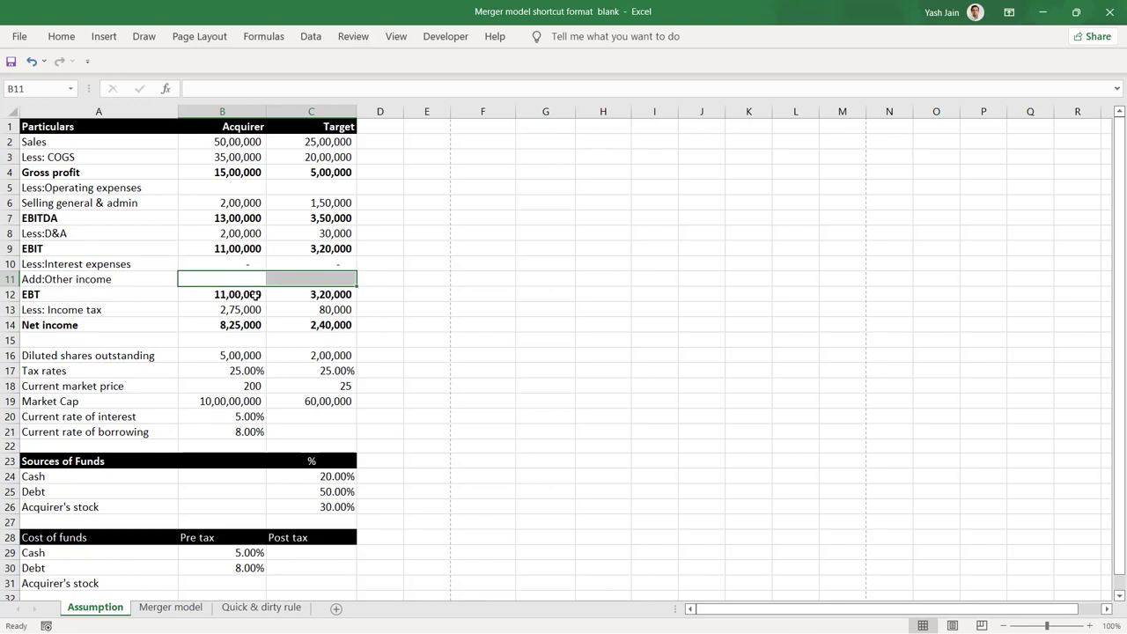
{"action": "left_click", "coordinate": [229, 296]}
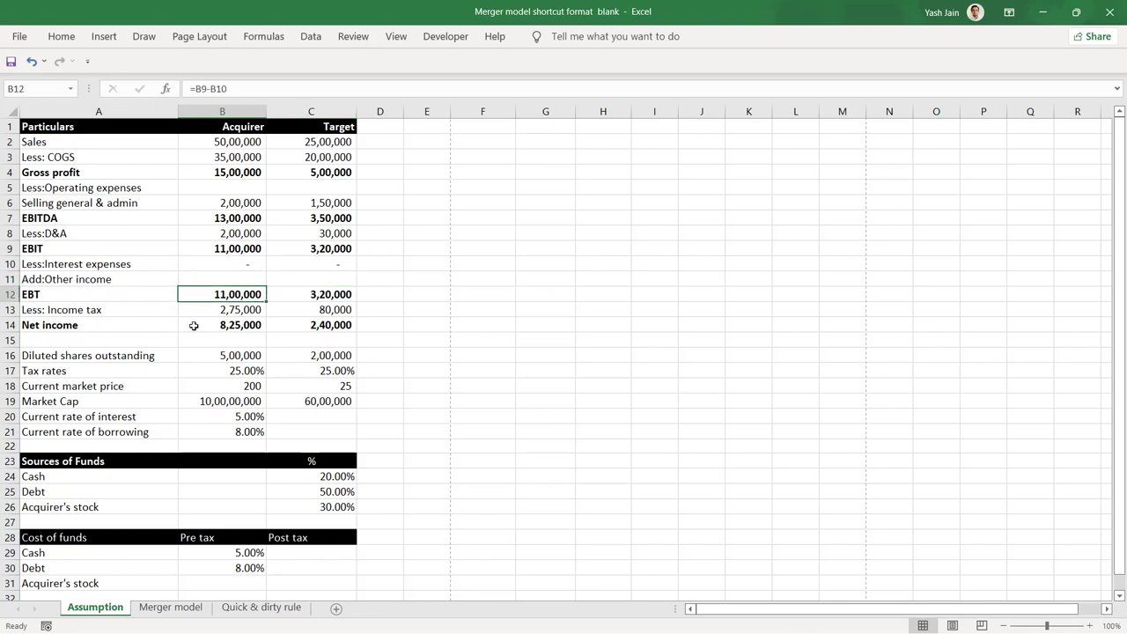
{"action": "left_click_drag", "start_coordinate": [41, 326], "coordinate": [341, 325]}
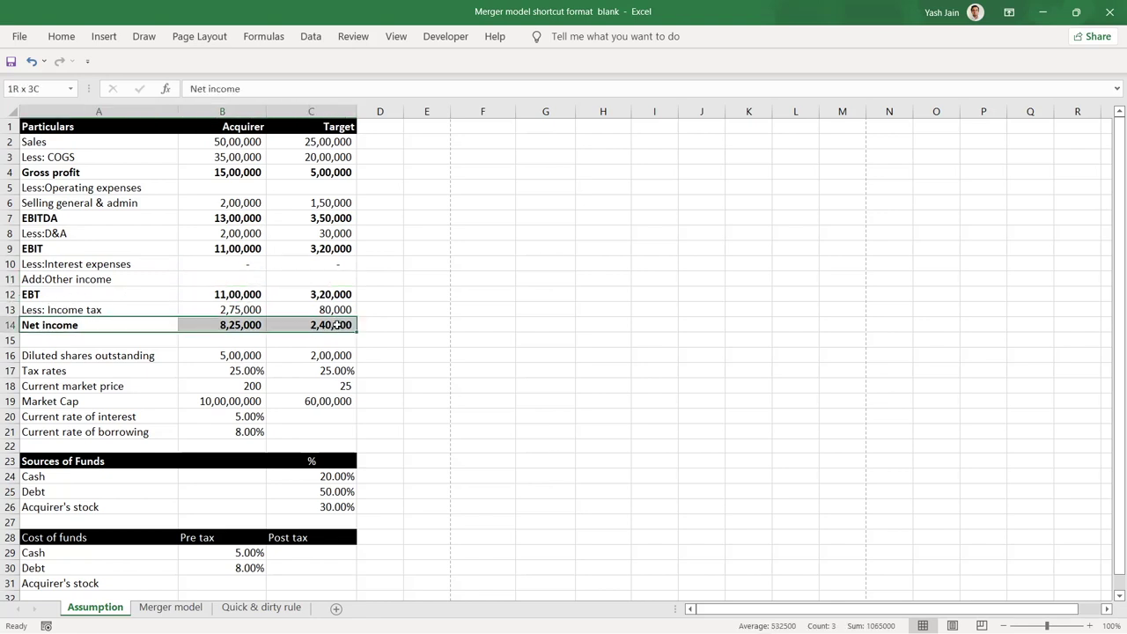
Step: Review the diluted shares, tax rates, market price and market cap formulas, and the current interest and borrowing rates
{"action": "left_click_drag", "start_coordinate": [34, 358], "coordinate": [305, 357]}
{"action": "left_click_drag", "start_coordinate": [51, 372], "coordinate": [339, 373]}
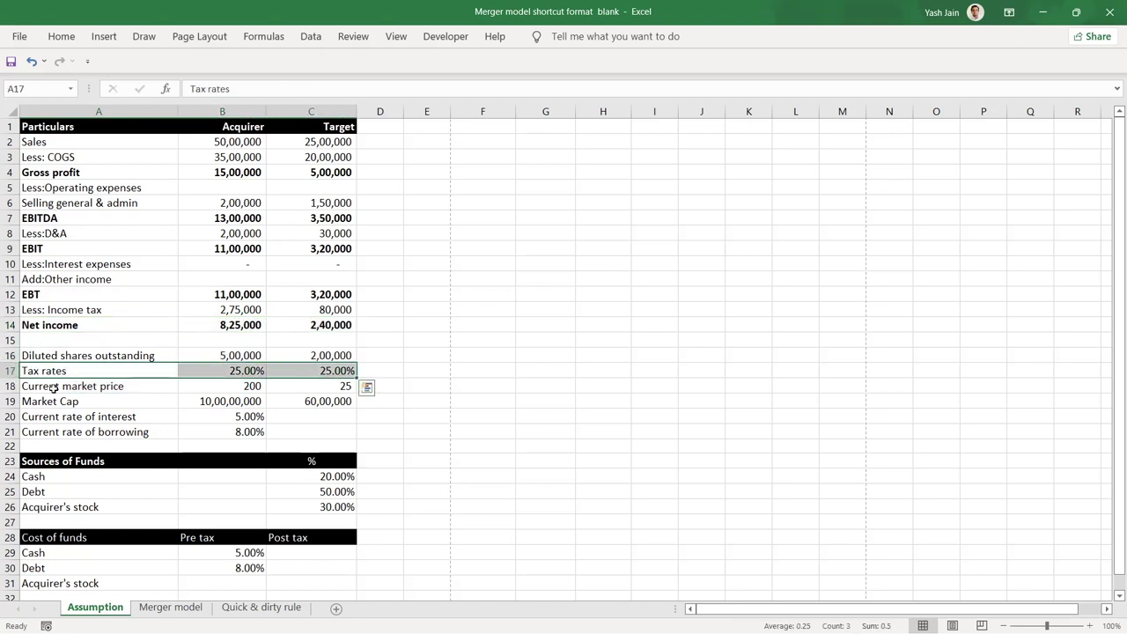
{"action": "left_click_drag", "start_coordinate": [50, 390], "coordinate": [312, 387]}
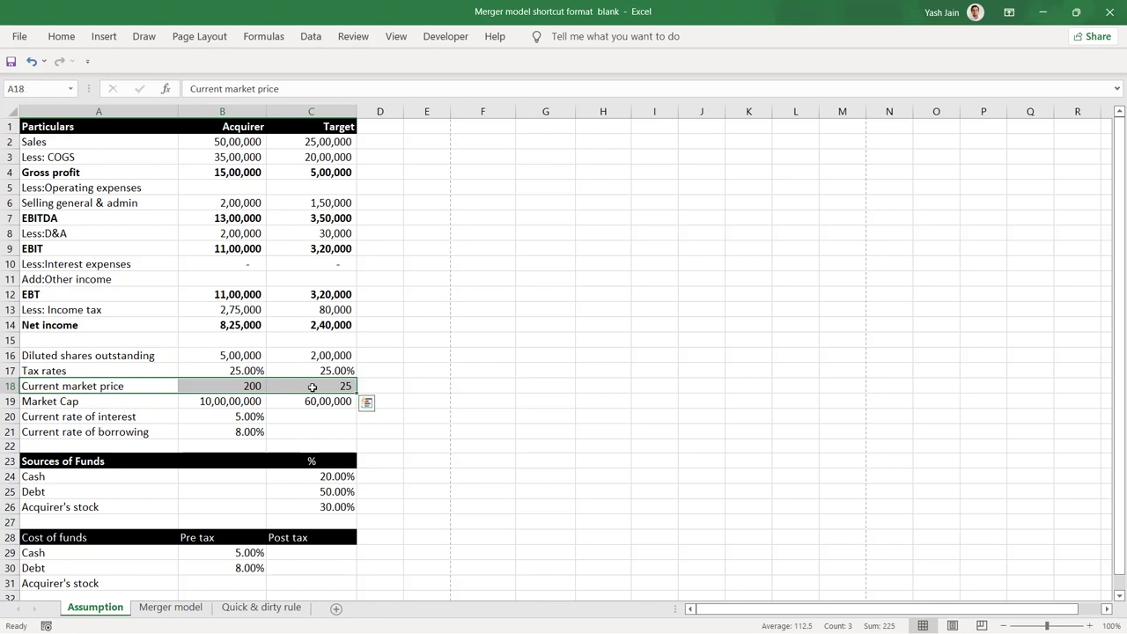
{"action": "left_click_drag", "start_coordinate": [46, 403], "coordinate": [300, 400]}
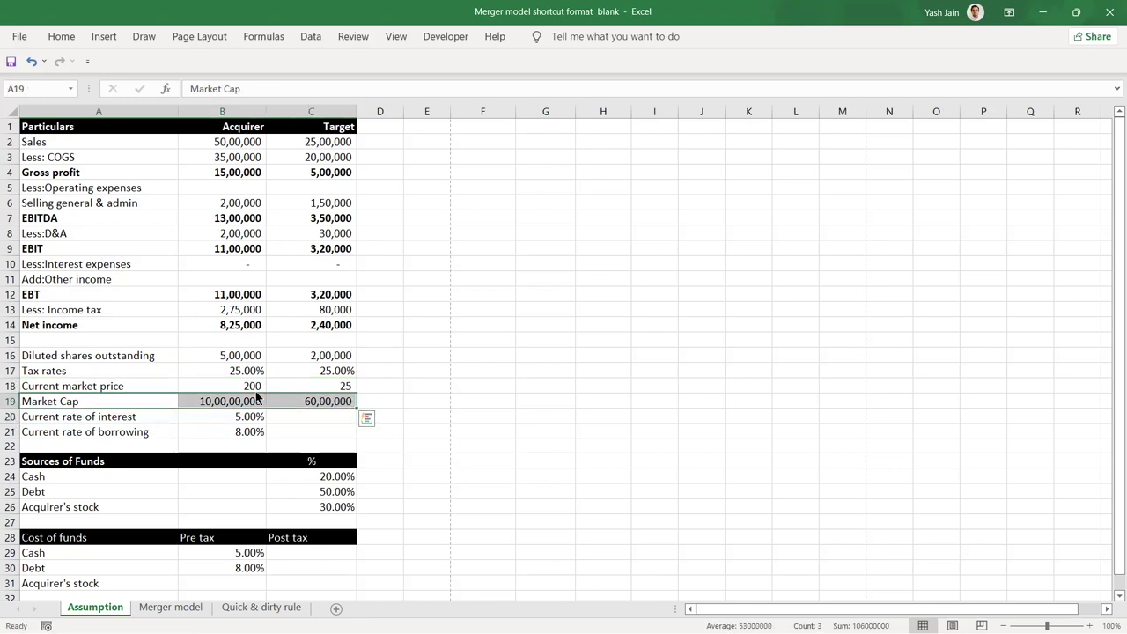
{"action": "left_click", "coordinate": [253, 388]}
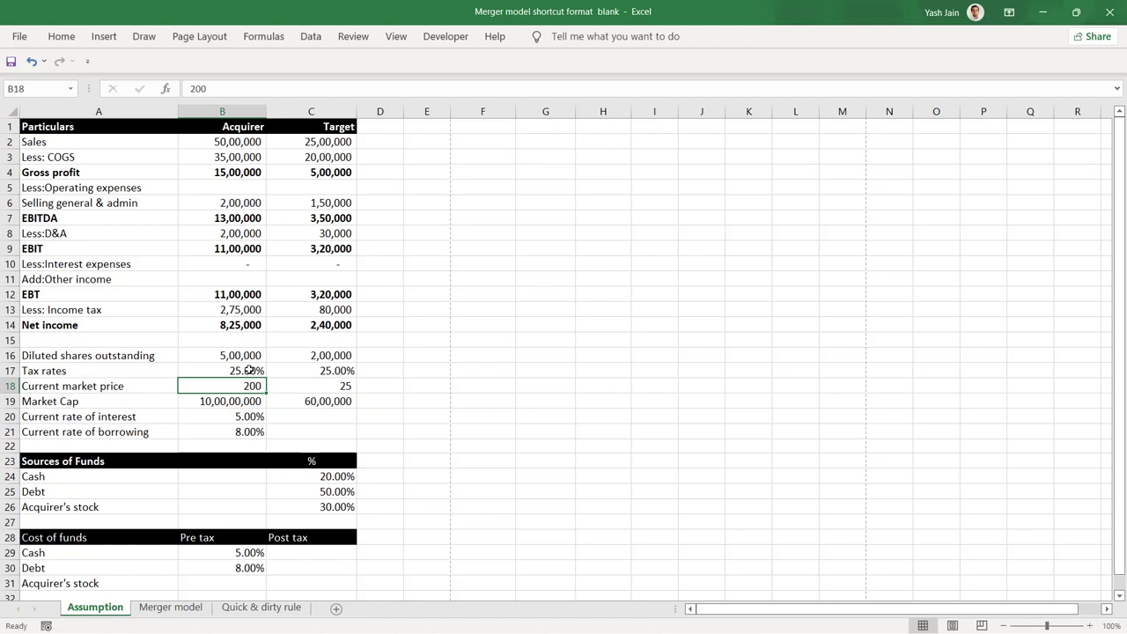
{"action": "left_click", "coordinate": [247, 402]}
{"action": "left_click", "coordinate": [321, 401]}
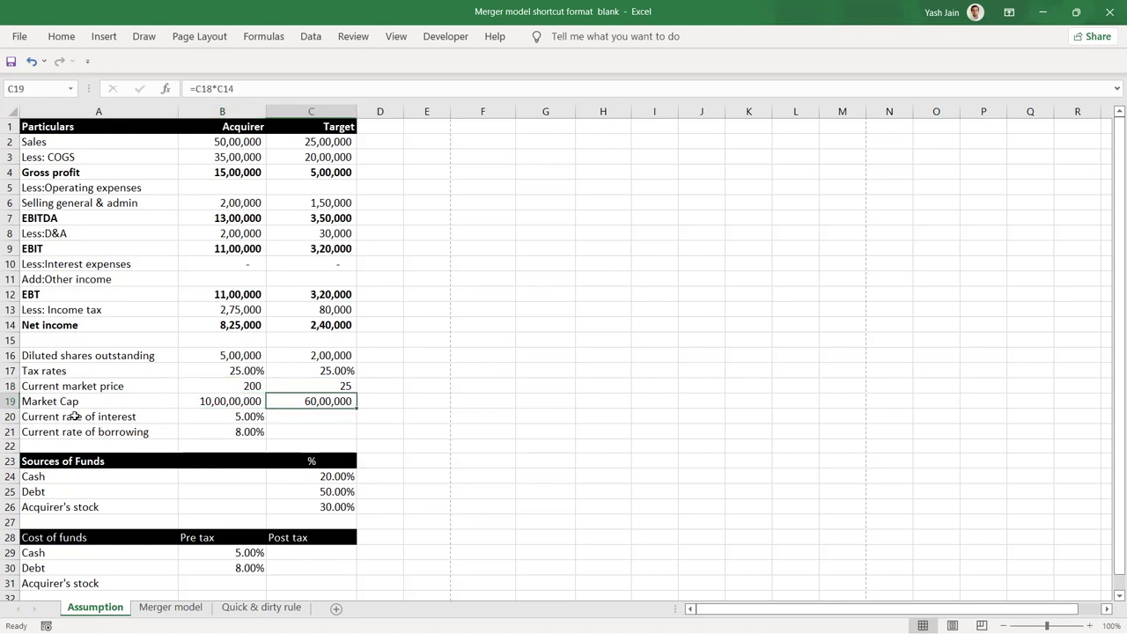
{"action": "left_click", "coordinate": [79, 415]}
{"action": "left_click", "coordinate": [220, 415]}
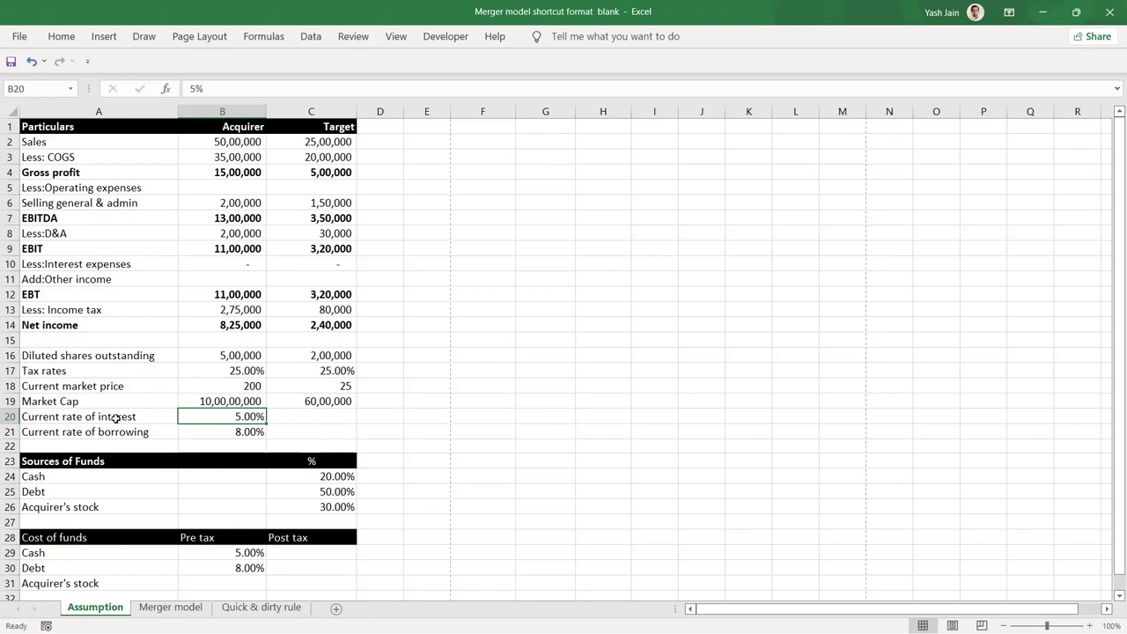
{"action": "left_click", "coordinate": [222, 432]}
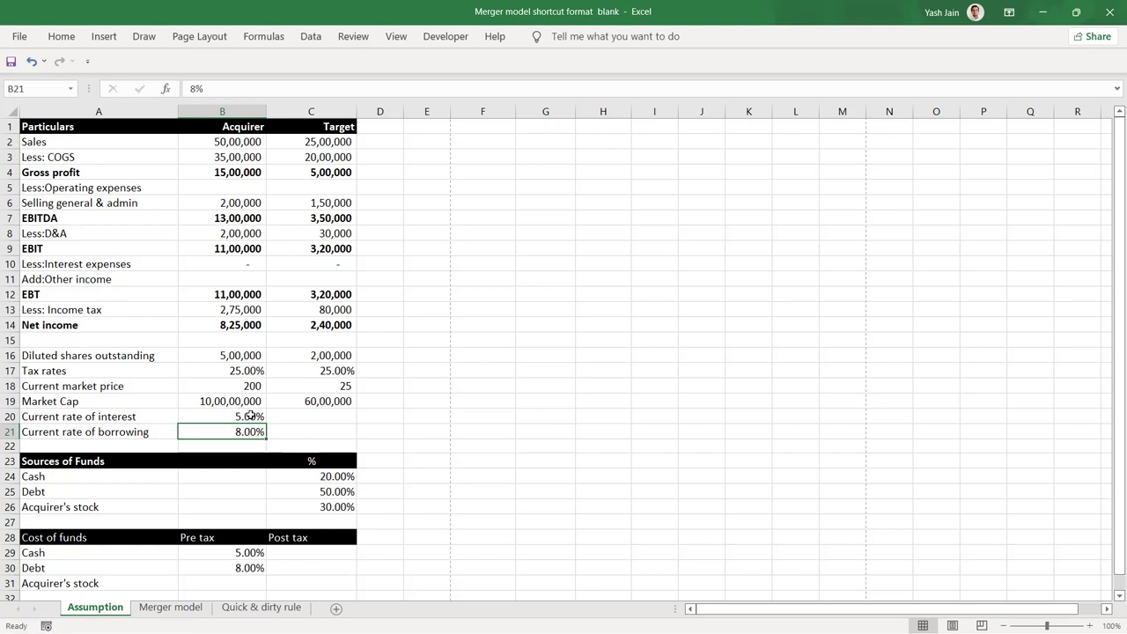
{"action": "left_click", "coordinate": [545, 385]}
Step: Examine the Sources of Funds table, covering the cash, debt and acquirer's stock percentages
{"action": "left_click_drag", "start_coordinate": [39, 465], "coordinate": [348, 505]}
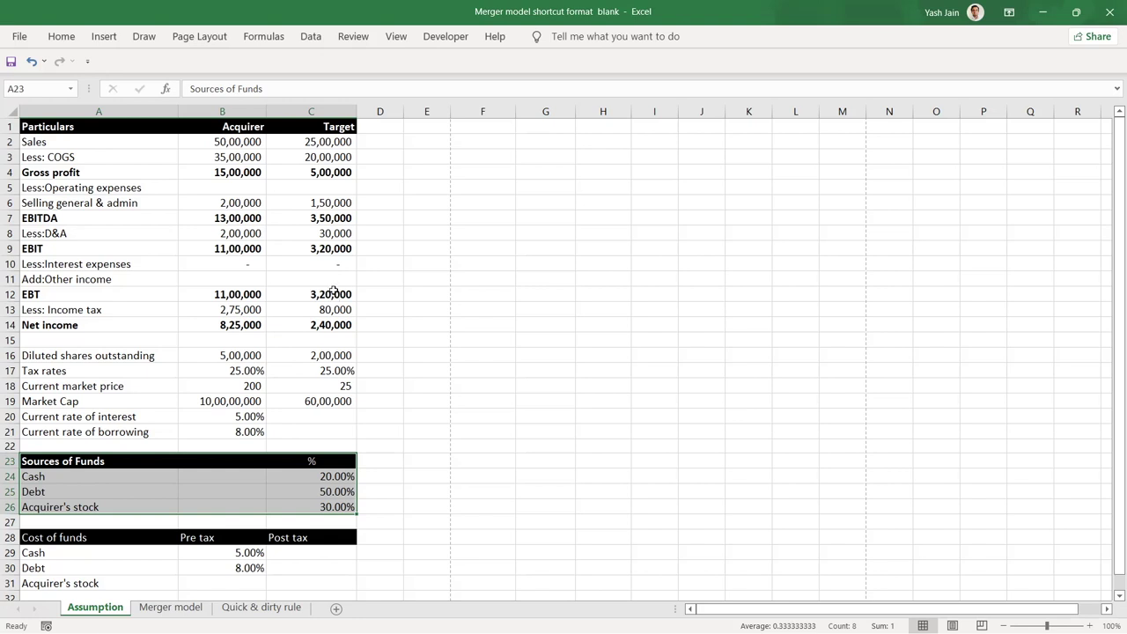
{"action": "left_click", "coordinate": [483, 491]}
{"action": "left_click_drag", "start_coordinate": [322, 475], "coordinate": [85, 474]}
{"action": "left_click_drag", "start_coordinate": [331, 491], "coordinate": [4, 491]}
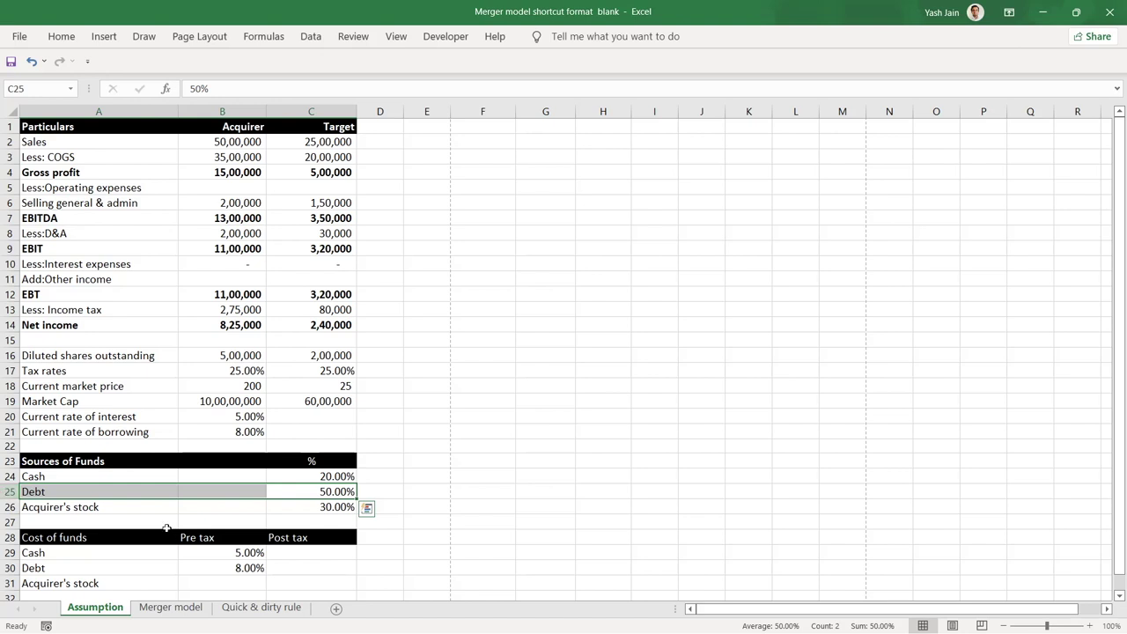
{"action": "left_click_drag", "start_coordinate": [55, 507], "coordinate": [346, 506]}
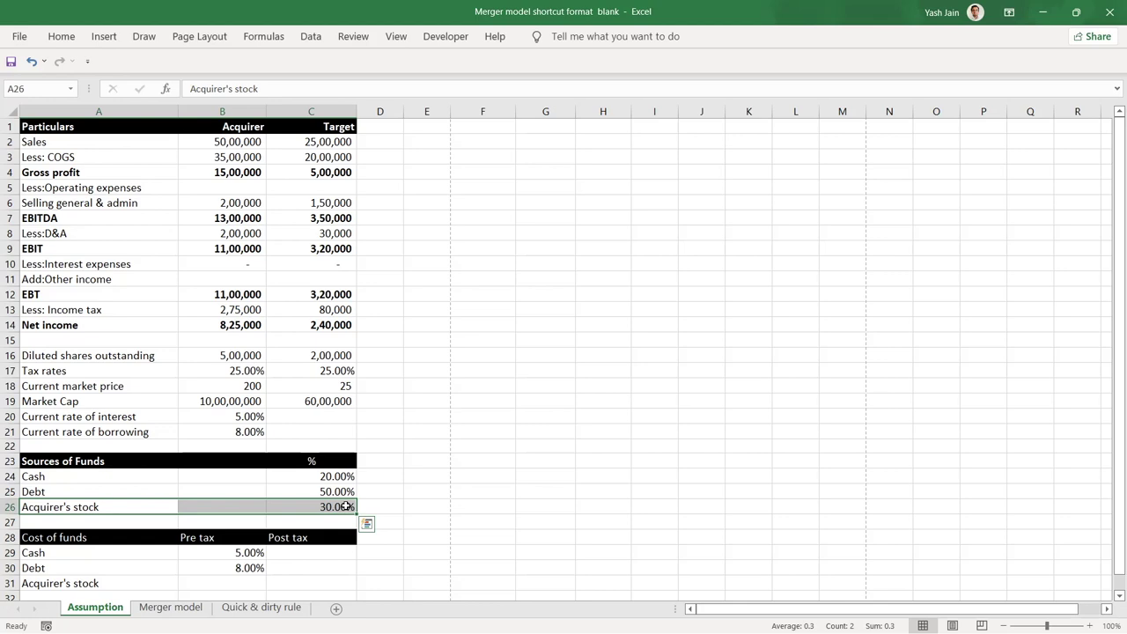
Step: Examine the Cost of funds table, comparing the pre-tax rates for cash and debt with the current interest and borrowing rates
{"action": "left_click", "coordinate": [249, 325]}
{"action": "scroll", "coordinate": [509, 501], "scroll_direction": "down", "scroll_amount": 6}
{"action": "scroll", "coordinate": [509, 501], "scroll_direction": "down", "scroll_amount": 1}
{"action": "left_click_drag", "start_coordinate": [35, 233], "coordinate": [325, 277]}
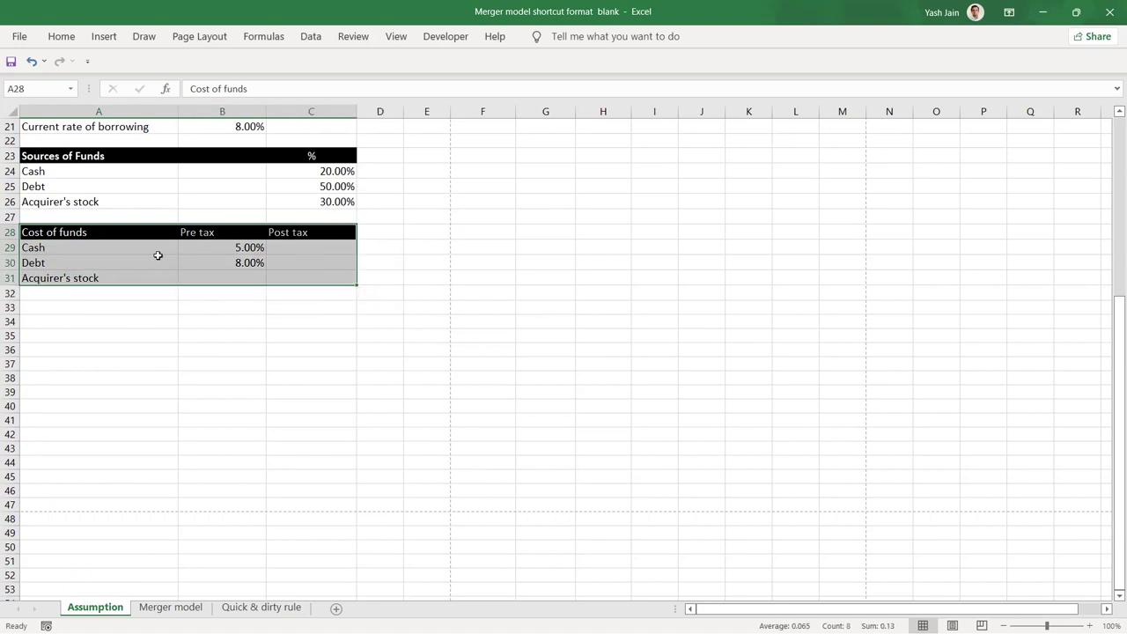
{"action": "left_click", "coordinate": [236, 247]}
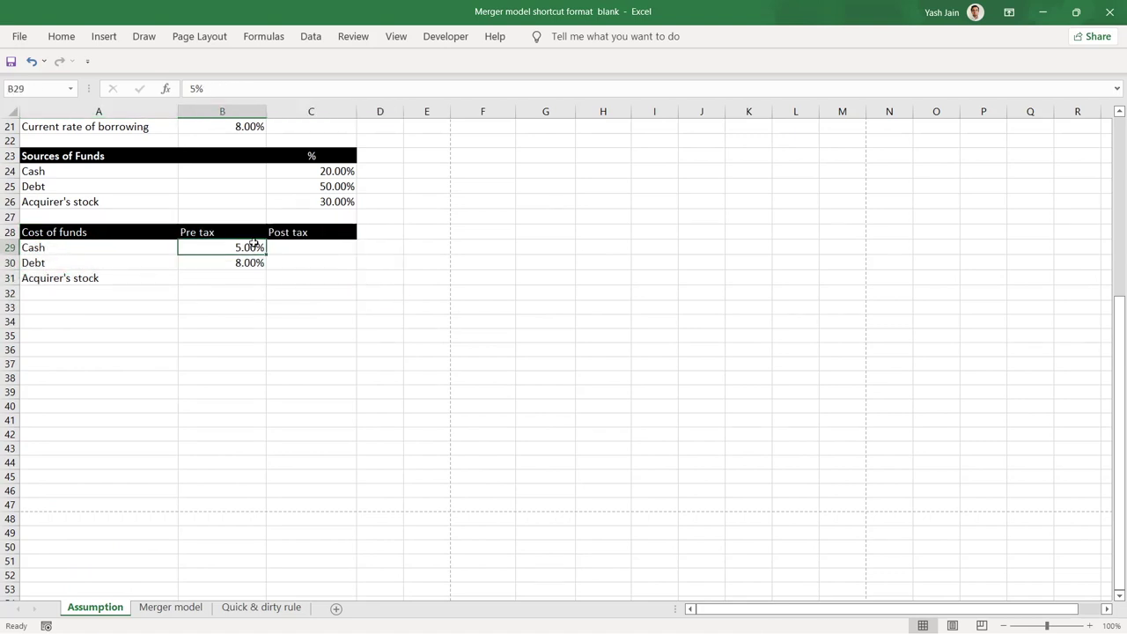
{"action": "scroll", "coordinate": [251, 250], "scroll_direction": "up", "scroll_amount": 3}
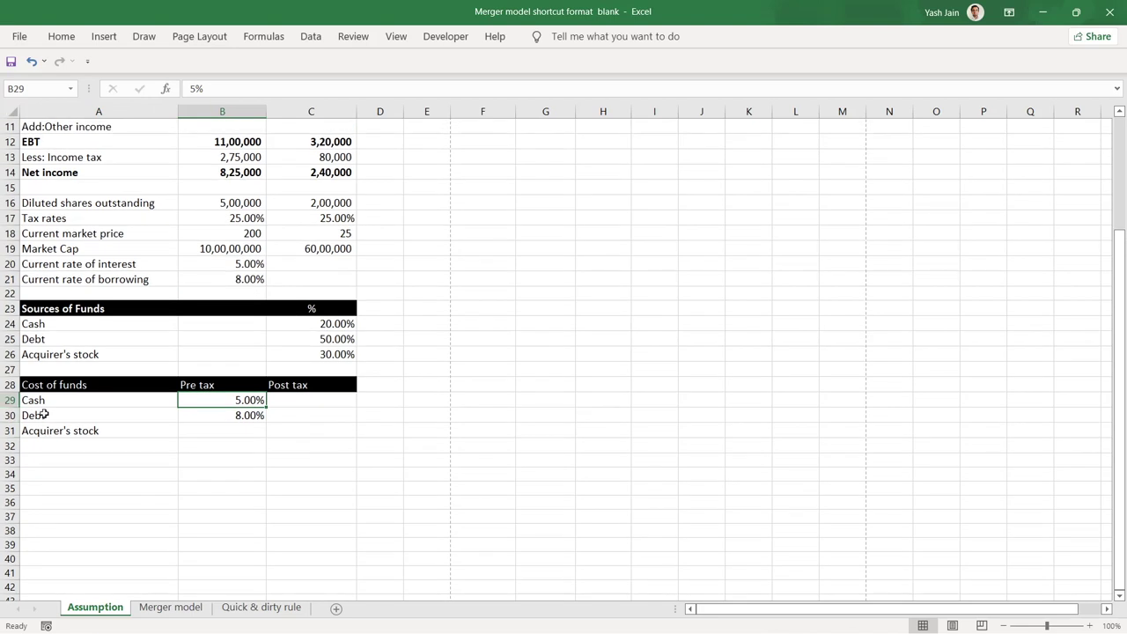
{"action": "left_click", "coordinate": [228, 413]}
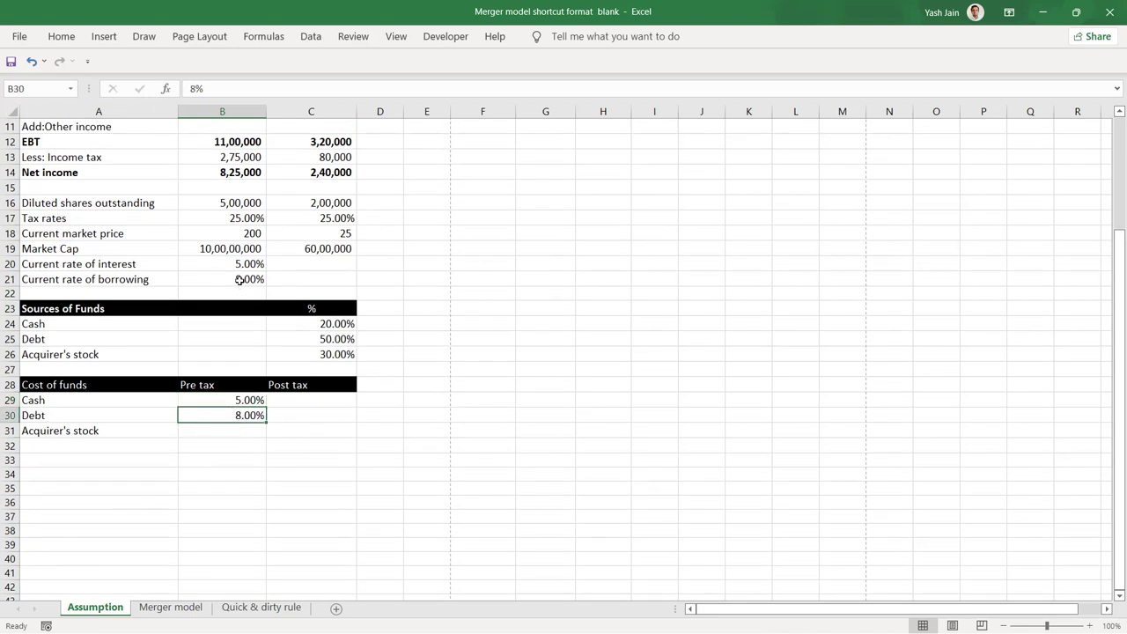
{"action": "left_click", "coordinate": [250, 425]}
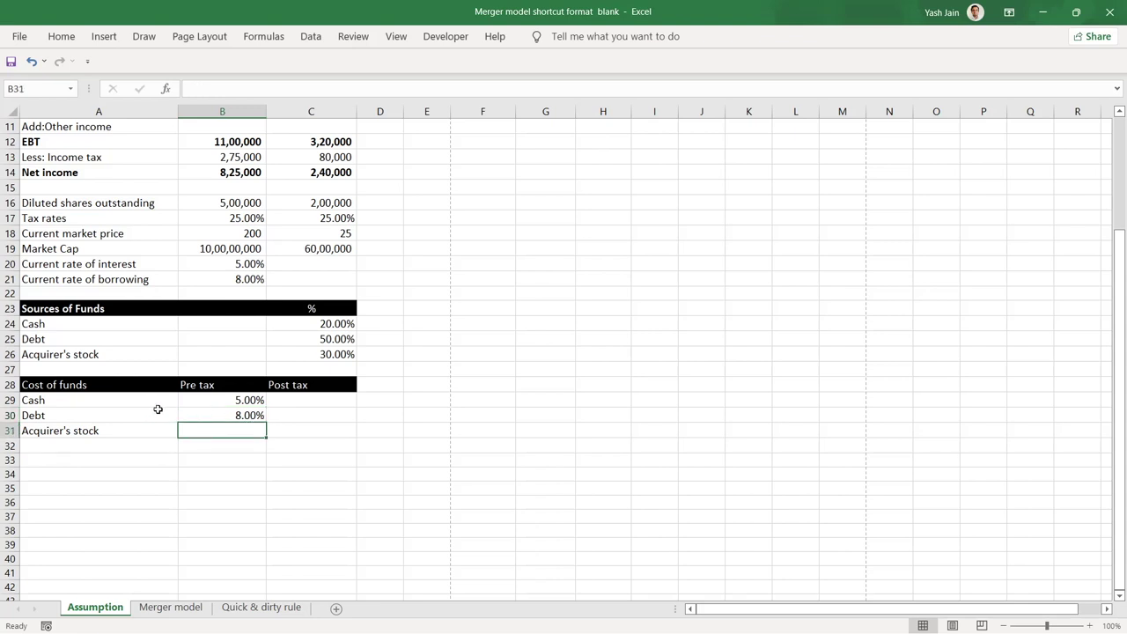
Step: Open the Merger model sheet and review its premium cases and the layout of the blank calculation sections
{"action": "left_click", "coordinate": [201, 608]}
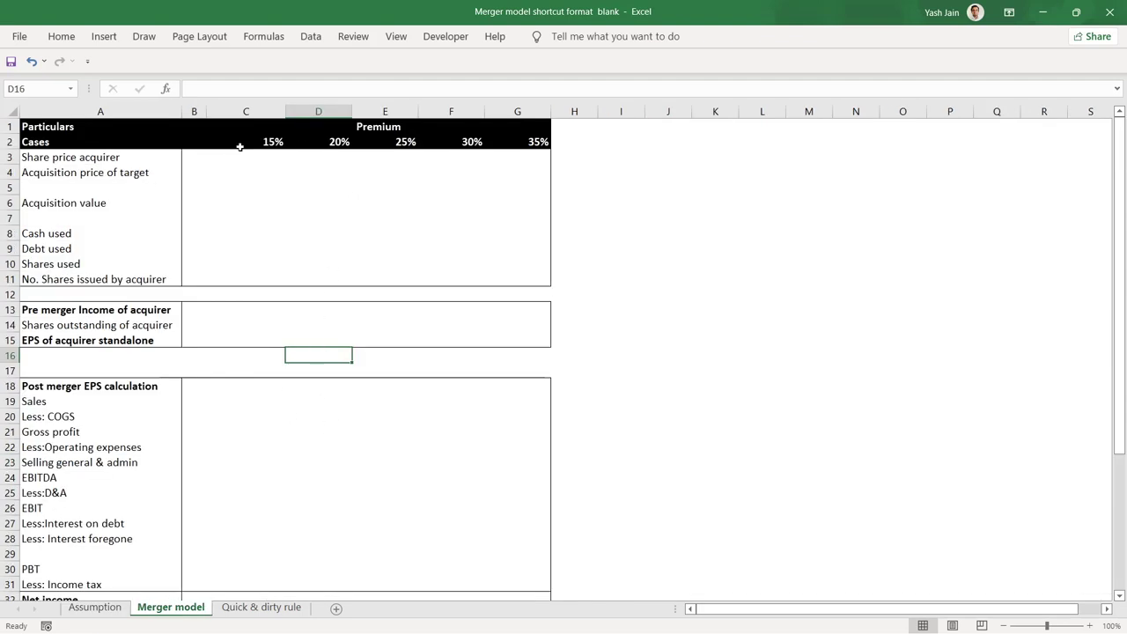
{"action": "left_click_drag", "start_coordinate": [91, 139], "coordinate": [551, 141]}
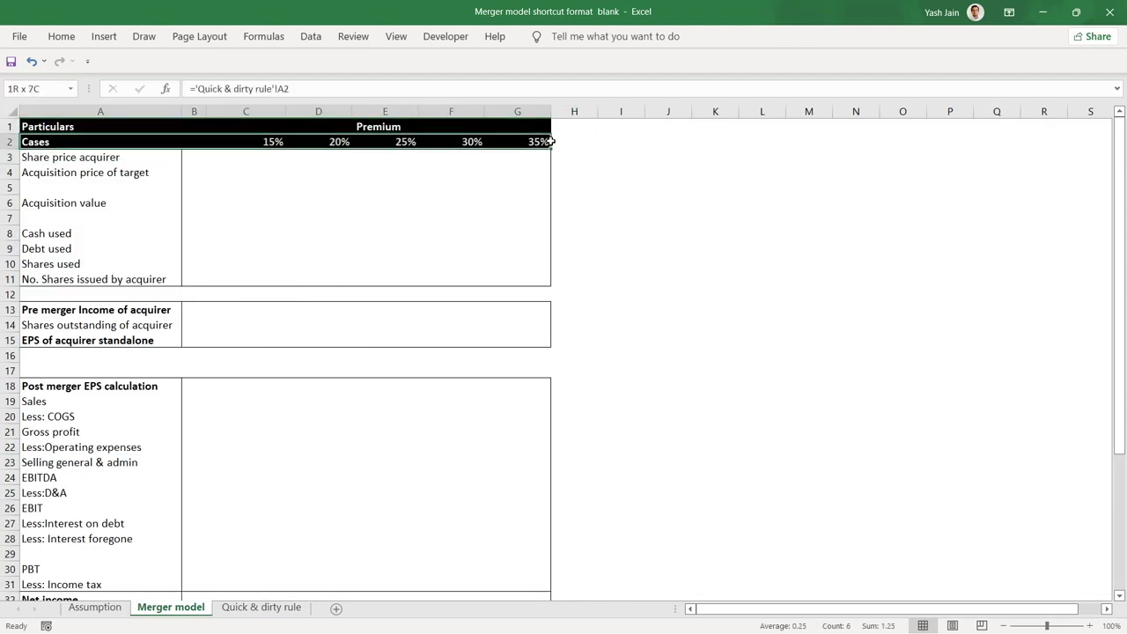
{"action": "left_click", "coordinate": [271, 142]}
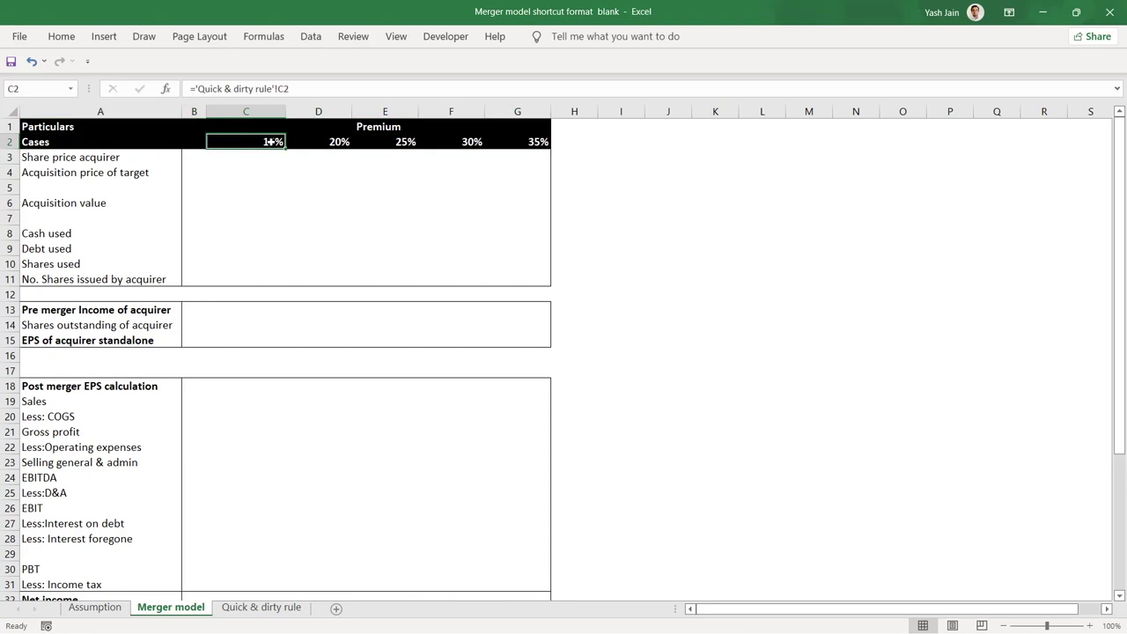
{"action": "left_click", "coordinate": [316, 141]}
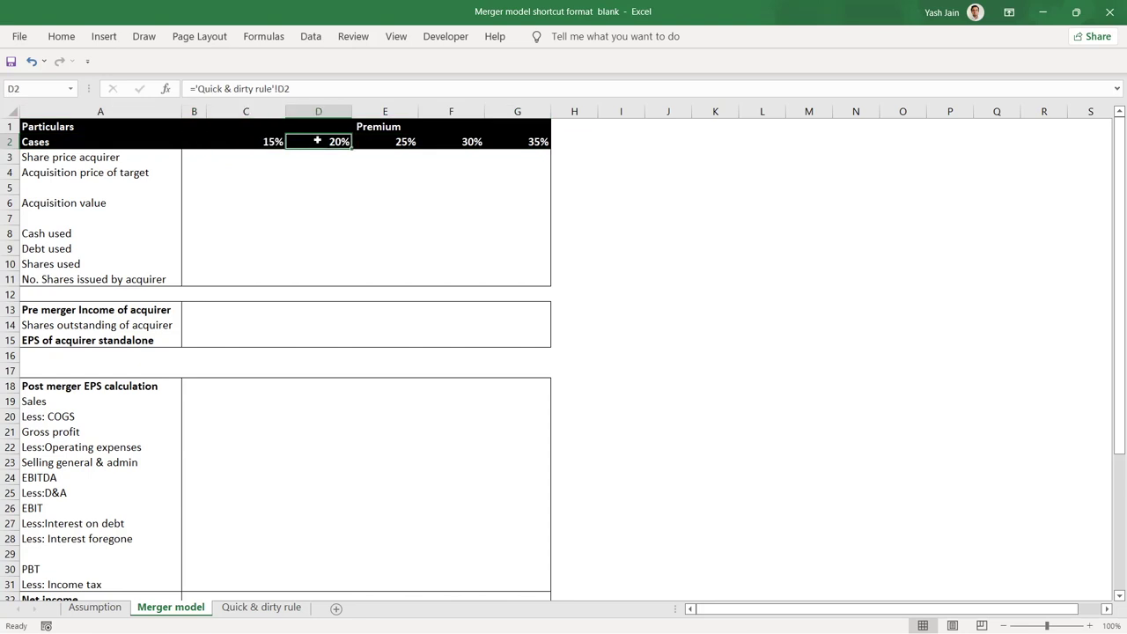
{"action": "left_click", "coordinate": [408, 142]}
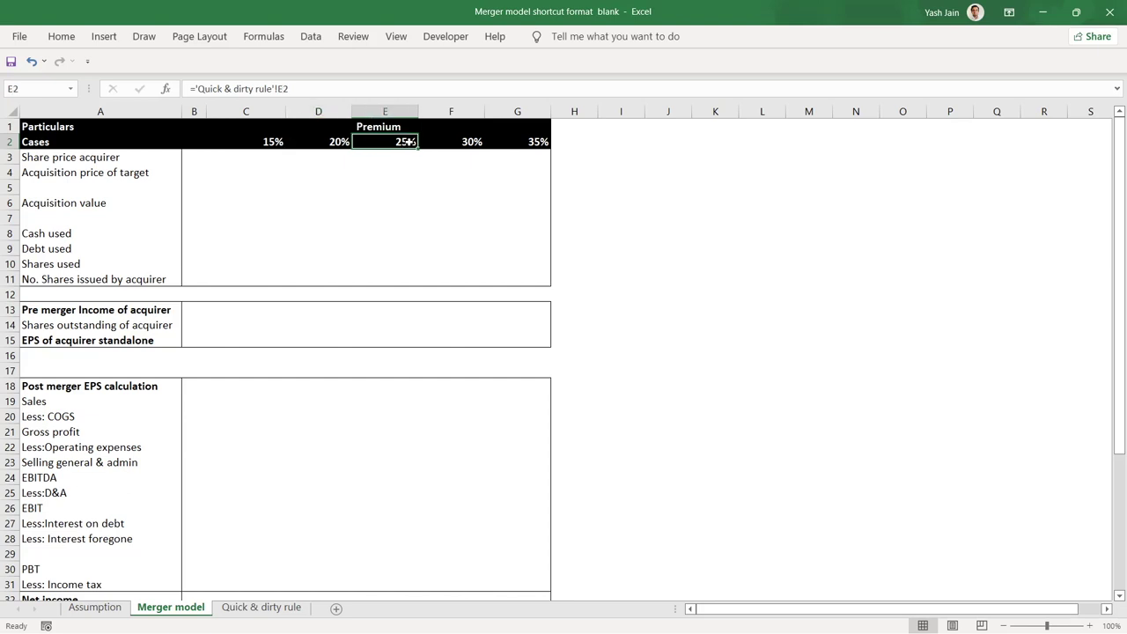
{"action": "left_click", "coordinate": [466, 143]}
{"action": "left_click", "coordinate": [521, 145]}
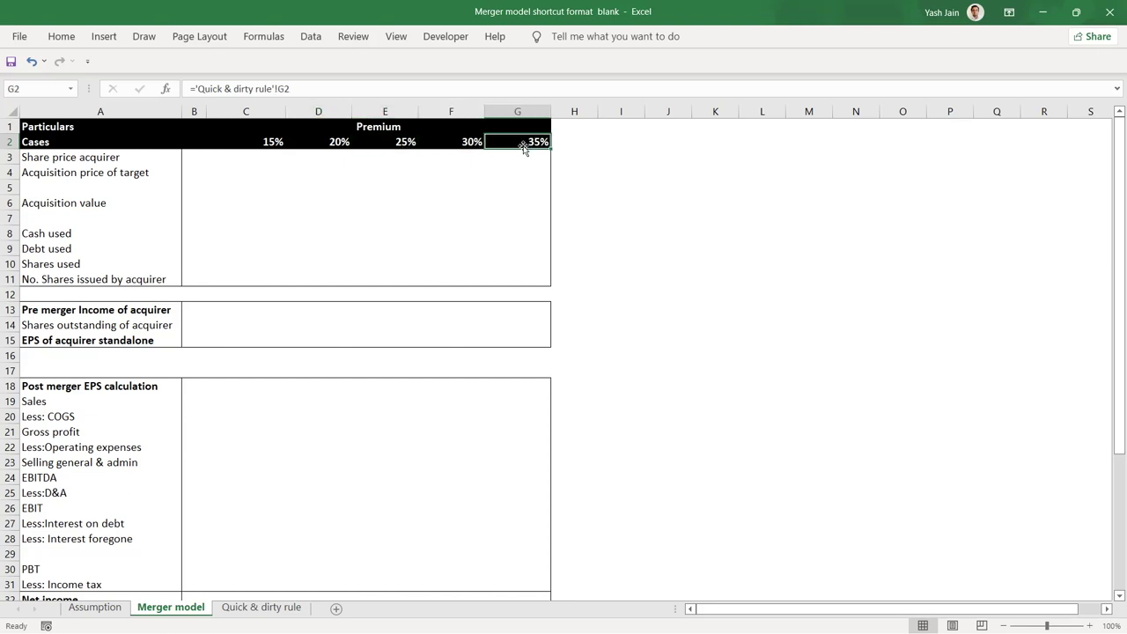
{"action": "scroll", "coordinate": [472, 324], "scroll_direction": "down", "scroll_amount": 3}
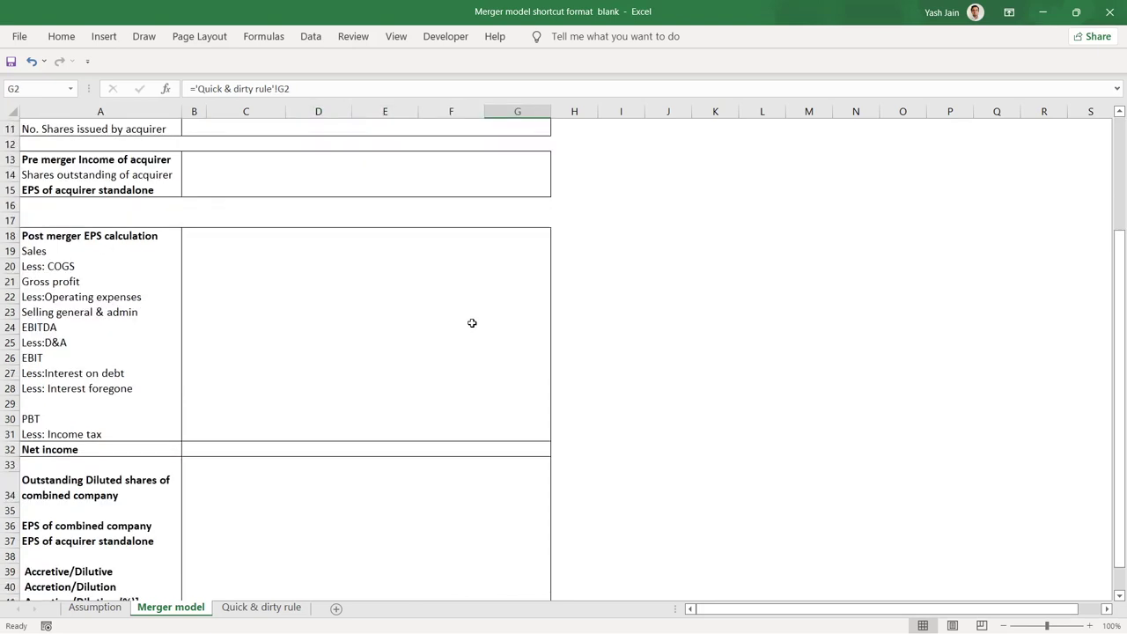
{"action": "scroll", "coordinate": [287, 279], "scroll_direction": "down", "scroll_amount": 3}
{"action": "scroll", "coordinate": [139, 214], "scroll_direction": "up", "scroll_amount": 6}
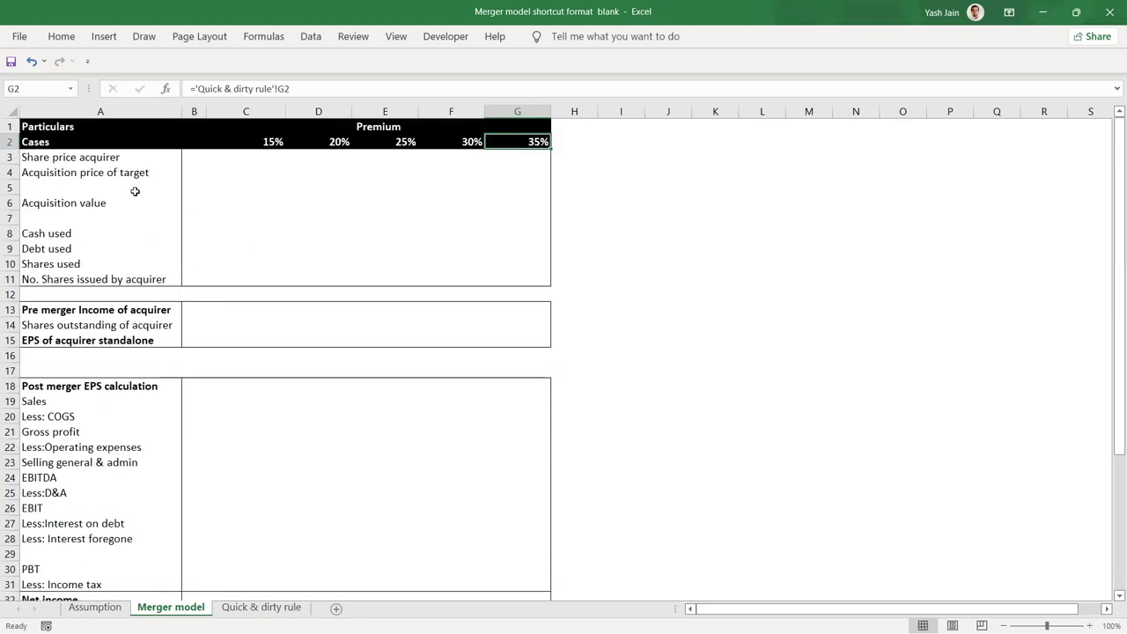
{"action": "scroll", "coordinate": [320, 259], "scroll_direction": "down", "scroll_amount": 1}
{"action": "scroll", "coordinate": [335, 272], "scroll_direction": "up", "scroll_amount": 1}
{"action": "left_click_drag", "start_coordinate": [271, 145], "coordinate": [546, 141]}
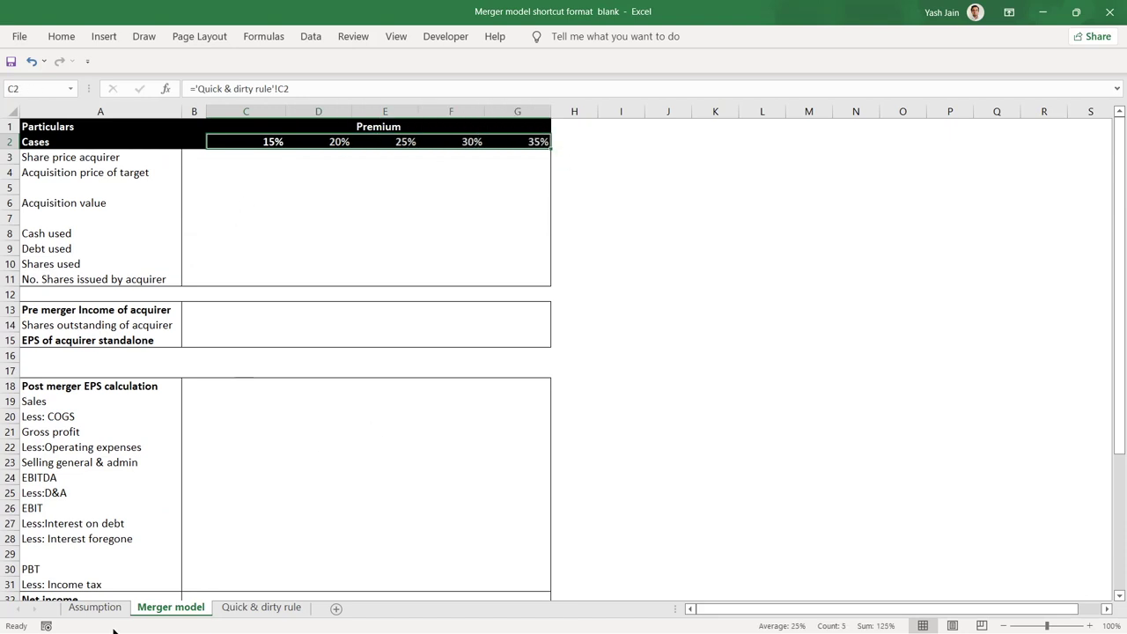
Step: Return to the Assumption sheet and look over the Cost of funds table's pre-tax and post-tax columns
{"action": "left_click", "coordinate": [94, 607]}
{"action": "left_click", "coordinate": [283, 463]}
{"action": "key", "text": "Up"}
{"action": "key", "text": "Up"}
{"action": "key", "text": "Up"}
{"action": "key", "text": "Up"}
{"action": "key", "text": "Up"}
{"action": "key", "text": "Left"}
{"action": "key", "text": "Left"}
{"action": "key", "text": "Right"}
{"action": "key", "text": "Right"}
{"action": "key", "text": "Right"}
{"action": "key", "text": "Left"}
{"action": "key", "text": "Left"}
Step: Calculate the post-tax cost of cash in C29 with =B29*(1-B17), using the acquirer's tax rate
{"action": "key", "text": "Down"}
{"action": "key", "text": "Right"}
{"action": "key", "text": "Up"}
{"action": "key", "text": "Down"}
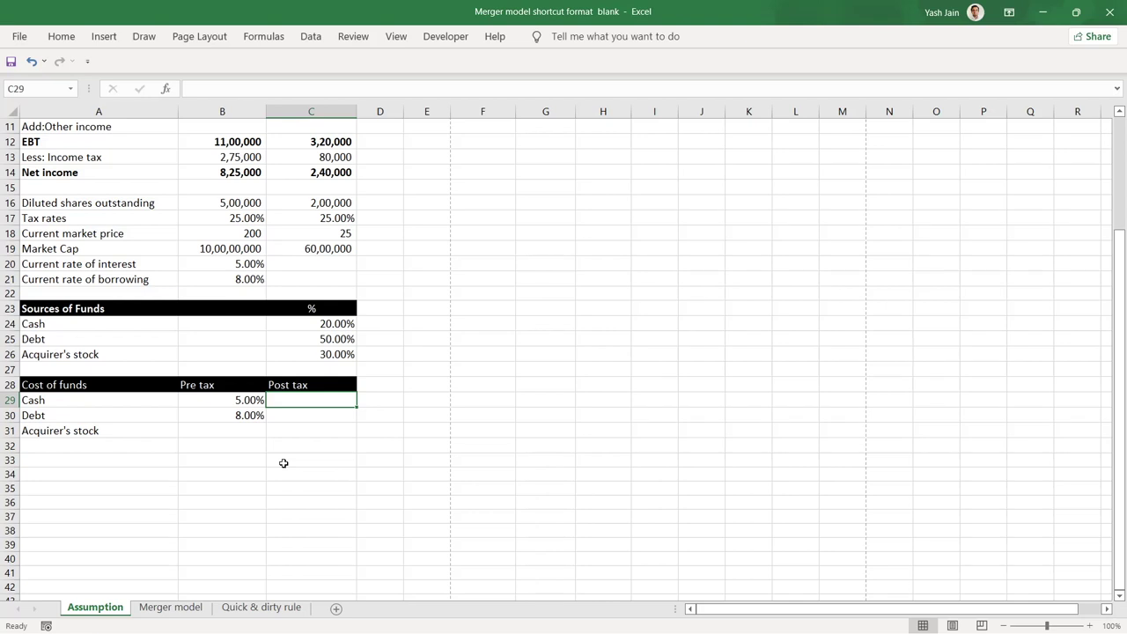
{"action": "type", "text": "="}
{"action": "key", "text": "Left"}
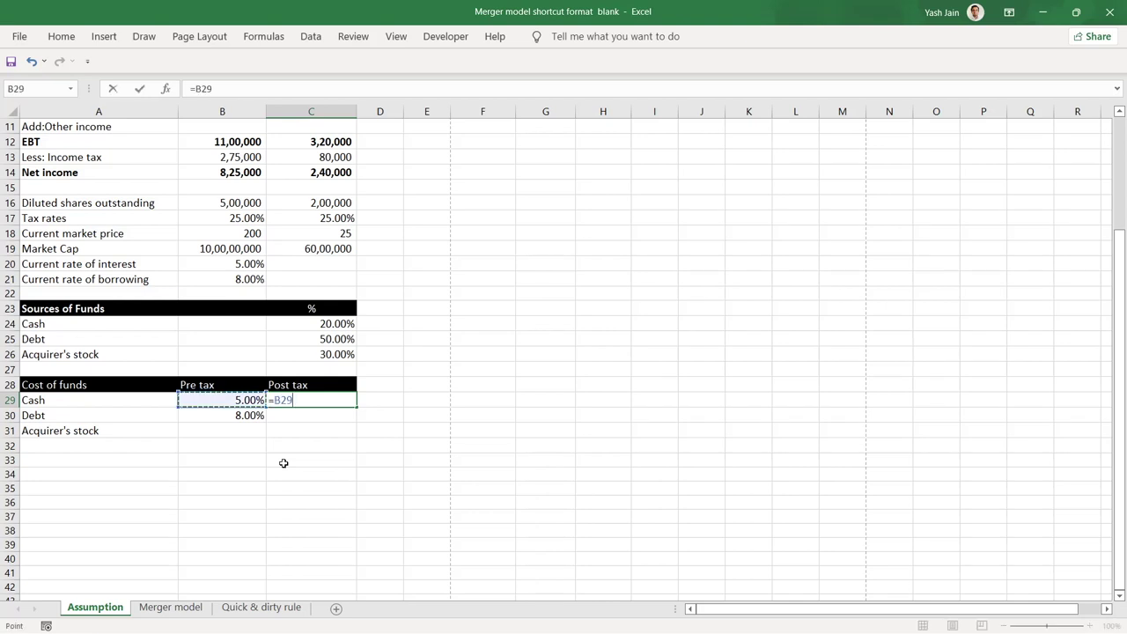
{"action": "type", "text": "*"}
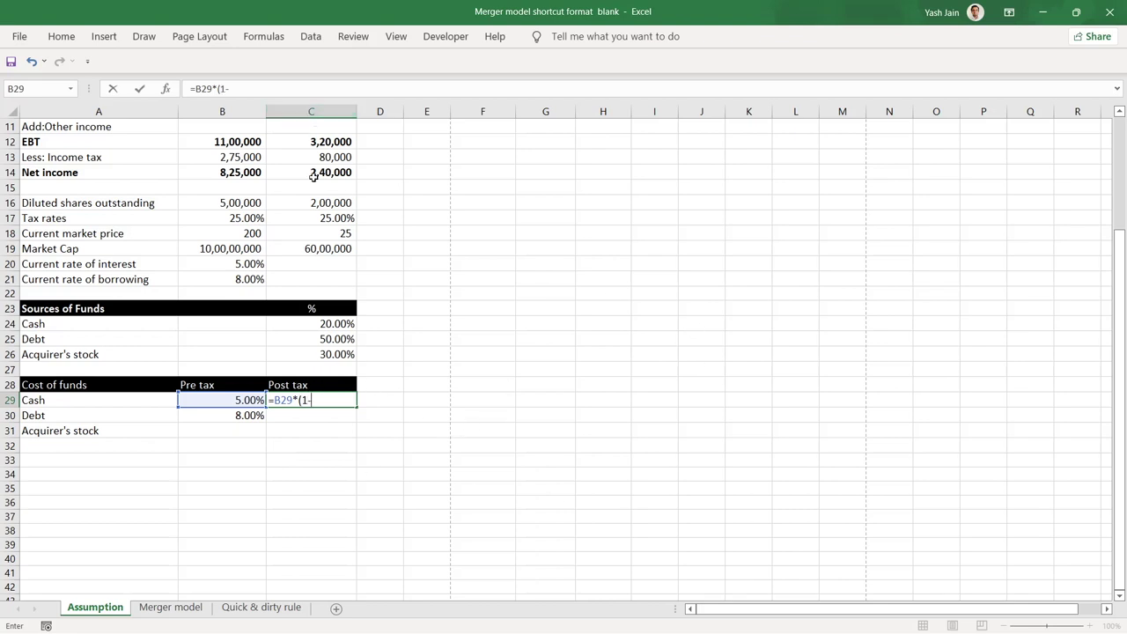
{"action": "left_click", "coordinate": [236, 216]}
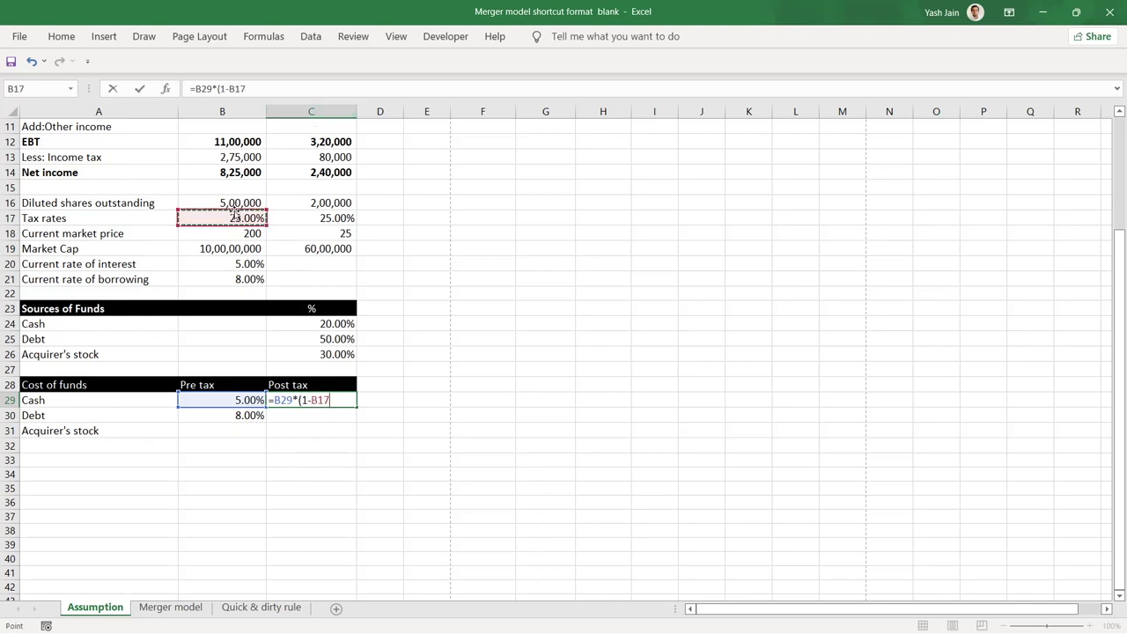
{"action": "type", "text": ")"}
{"action": "key", "text": "Return"}
{"action": "key", "text": "Up"}
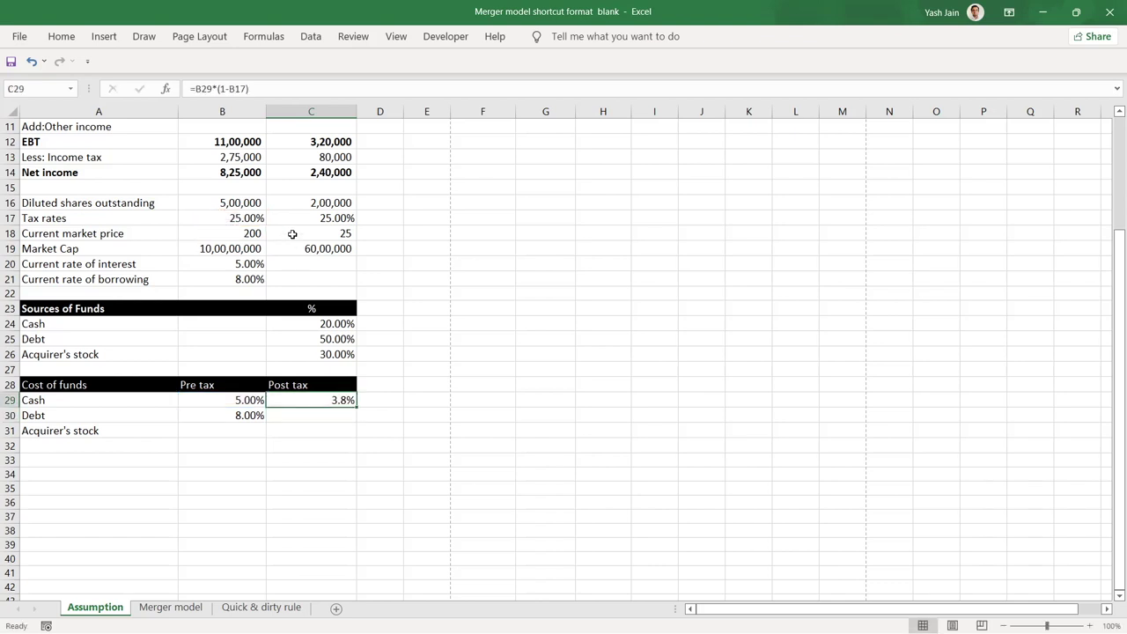
Step: Calculate the post-tax cost of debt in C30 with =B30*(1-B17), using the acquirer's tax rate
{"action": "key", "text": "Down"}
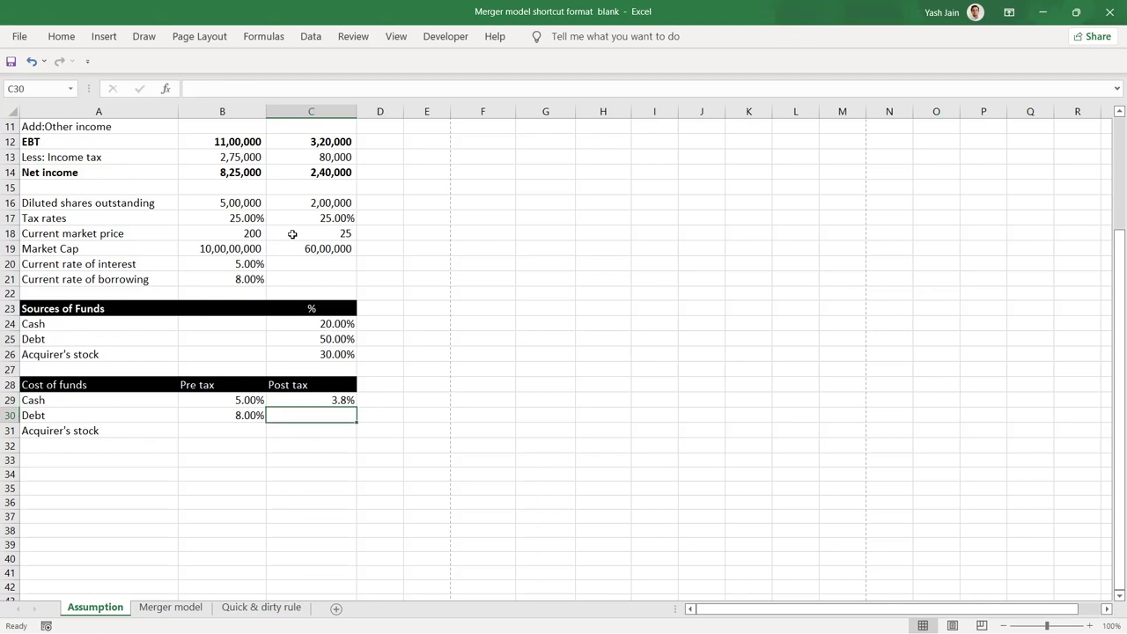
{"action": "key", "text": "Left"}
{"action": "key", "text": "Left"}
{"action": "key", "text": "Right"}
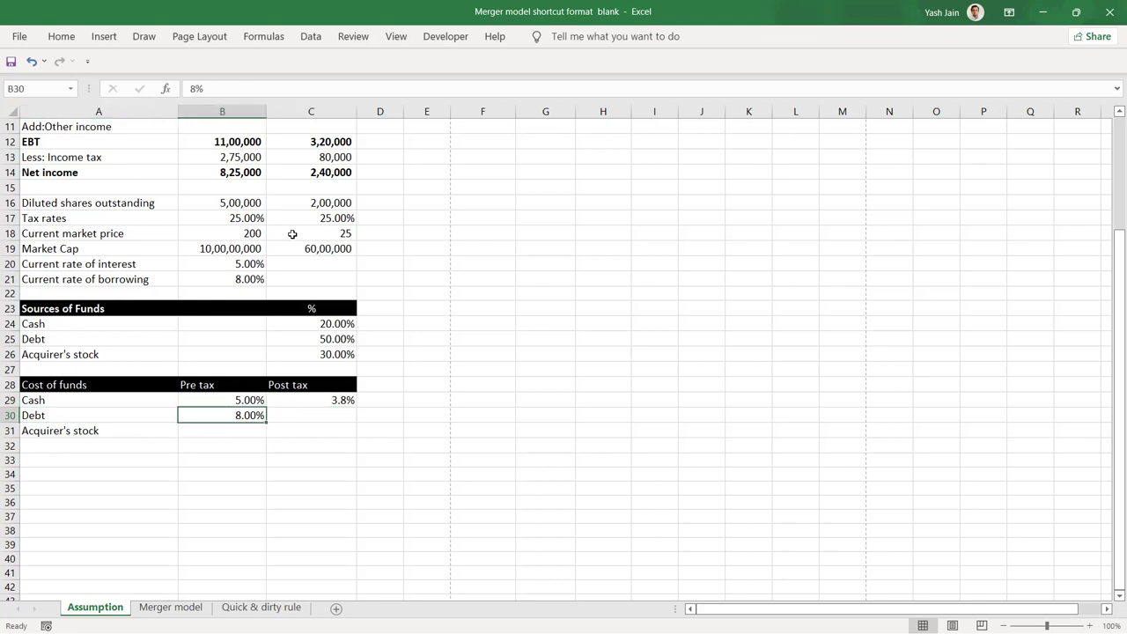
{"action": "key", "text": "Right"}
{"action": "type", "text": "="}
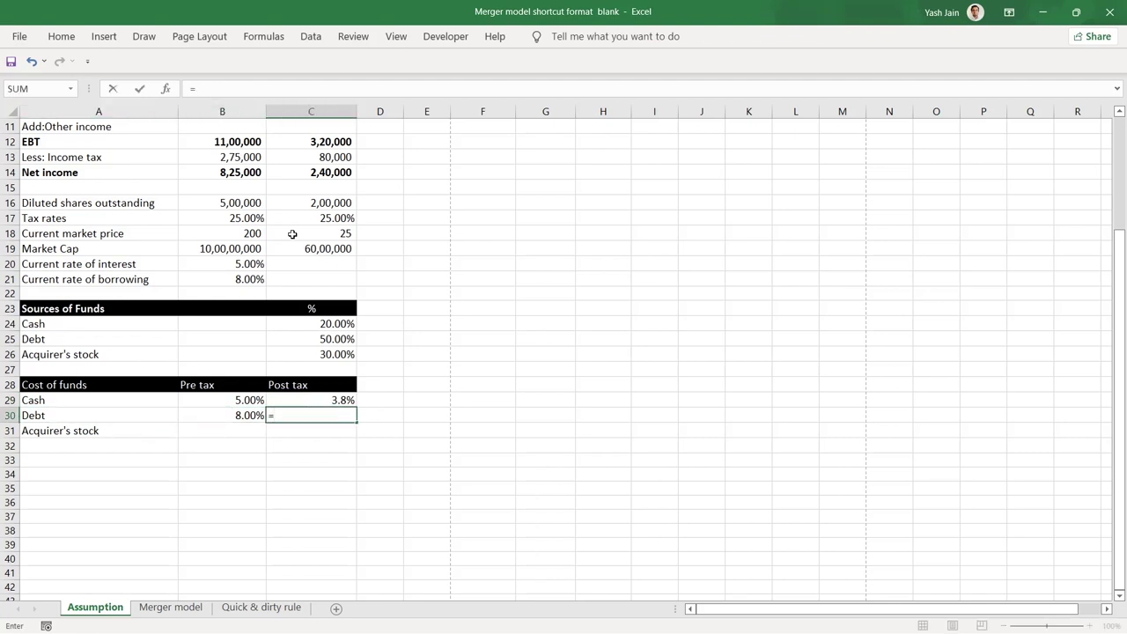
{"action": "key", "text": "Left"}
{"action": "type", "text": "*"}
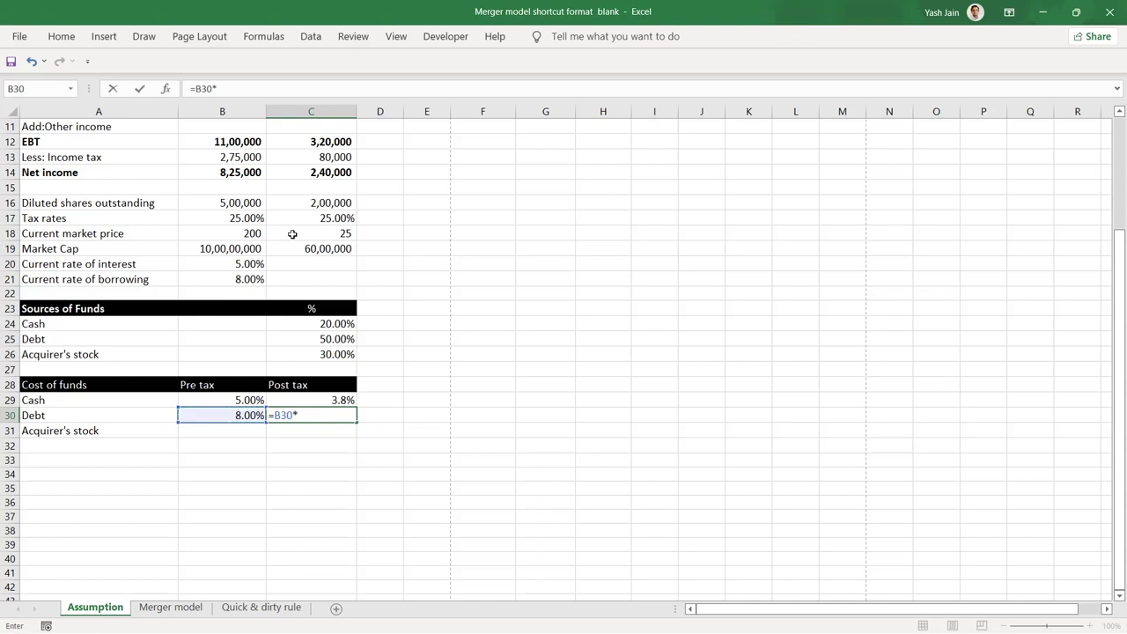
{"action": "type", "text": "(1-"}
{"action": "left_click", "coordinate": [246, 217]}
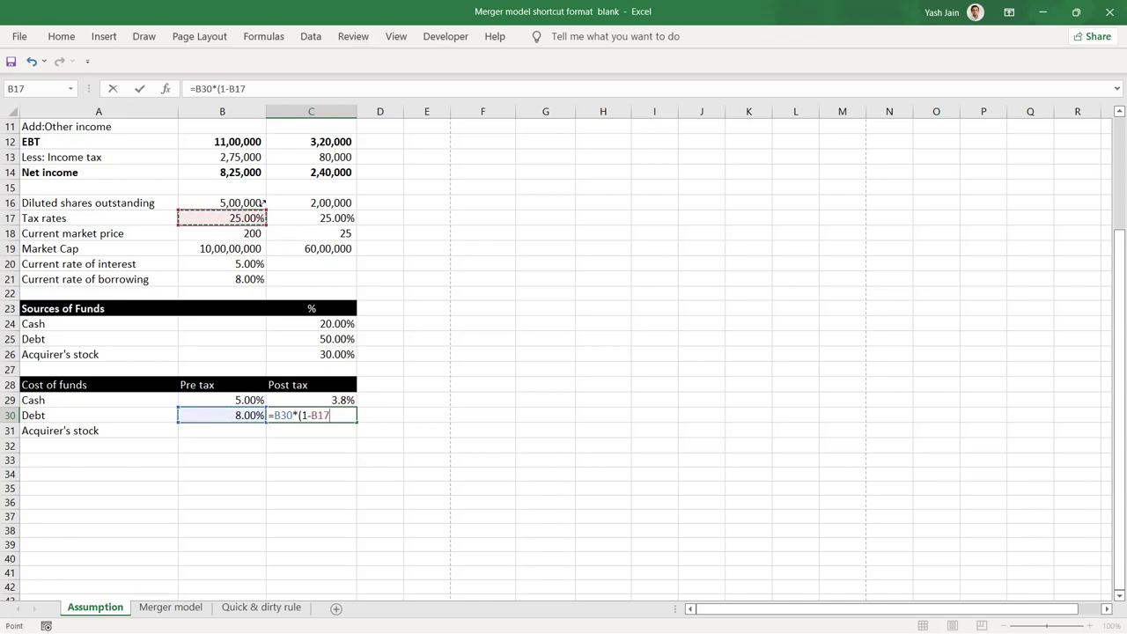
{"action": "type", "text": ")"}
{"action": "key", "text": "Return"}
{"action": "key", "text": "Up"}
{"action": "key", "text": "Down"}
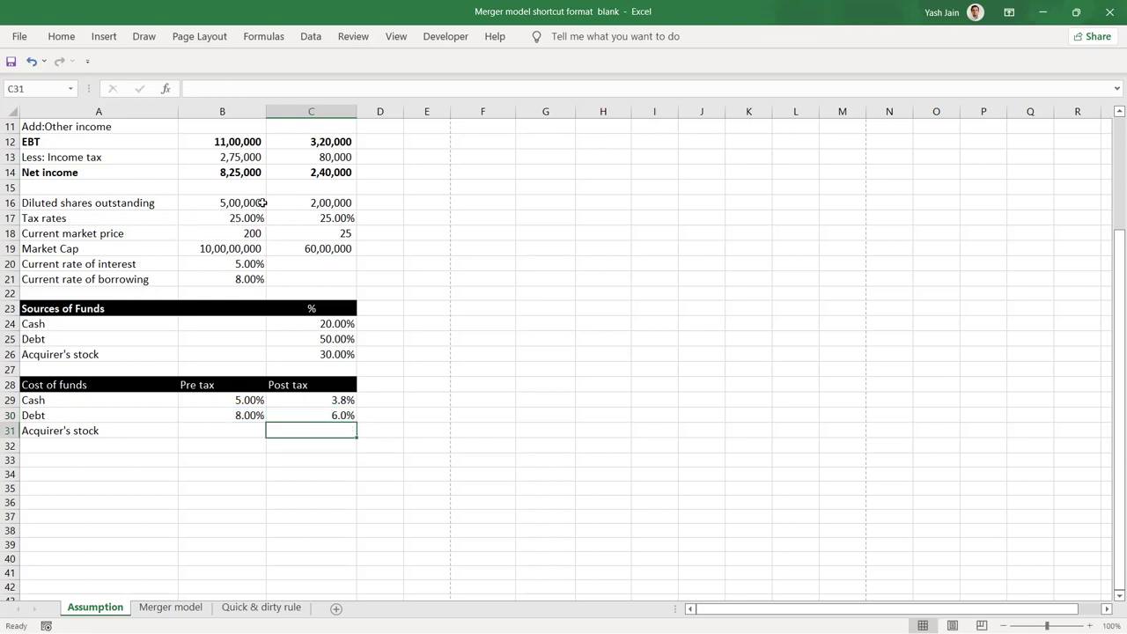
Step: Examine the Acquirer's stock row of the Cost of funds table and the post-tax cash formula above it
{"action": "key", "text": "Left"}
{"action": "key", "text": "Left"}
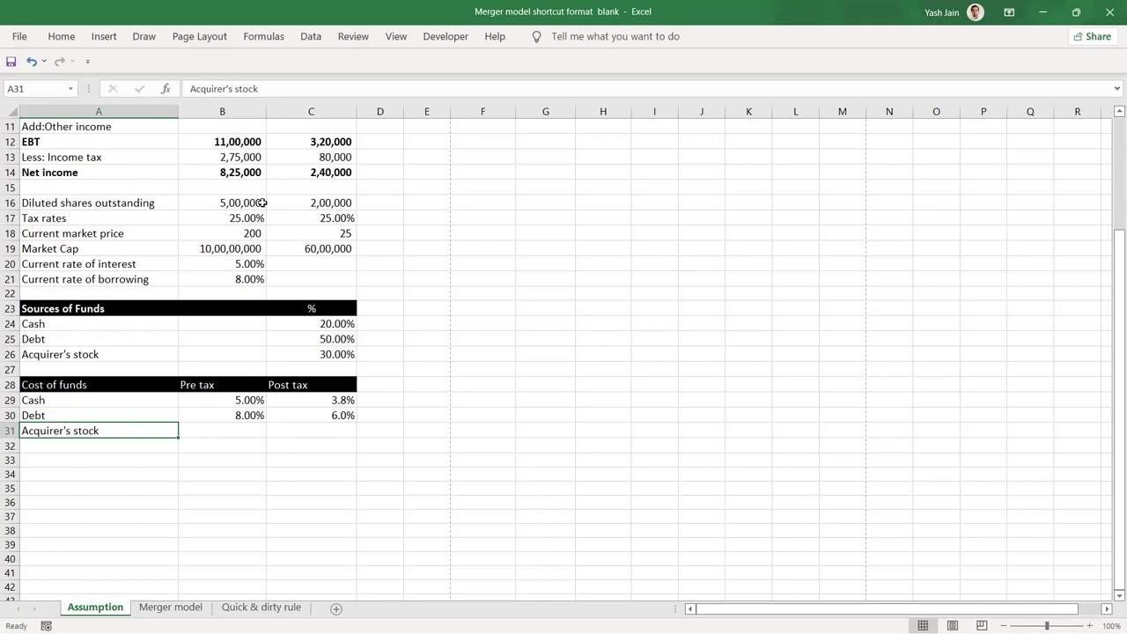
{"action": "key", "text": "Right"}
{"action": "key", "text": "Right"}
{"action": "key", "text": "Left"}
{"action": "key", "text": "Left"}
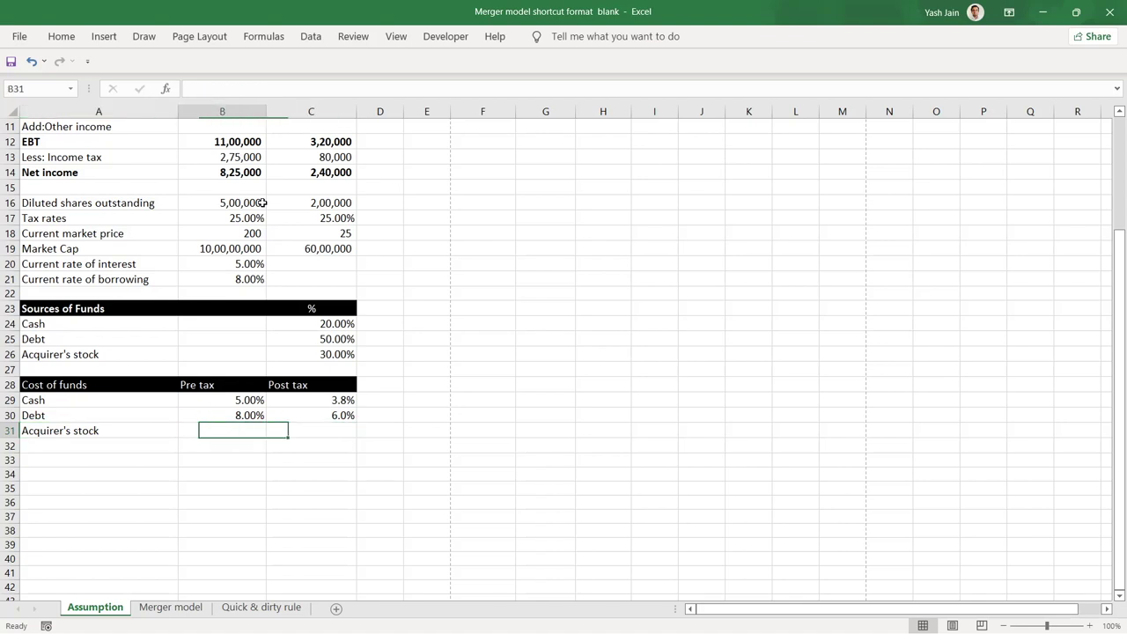
{"action": "key", "text": "Right"}
{"action": "key", "text": "Right"}
{"action": "key", "text": "Left"}
{"action": "key", "text": "Right"}
{"action": "key", "text": "Right"}
{"action": "key", "text": "Right"}
{"action": "key", "text": "Right"}
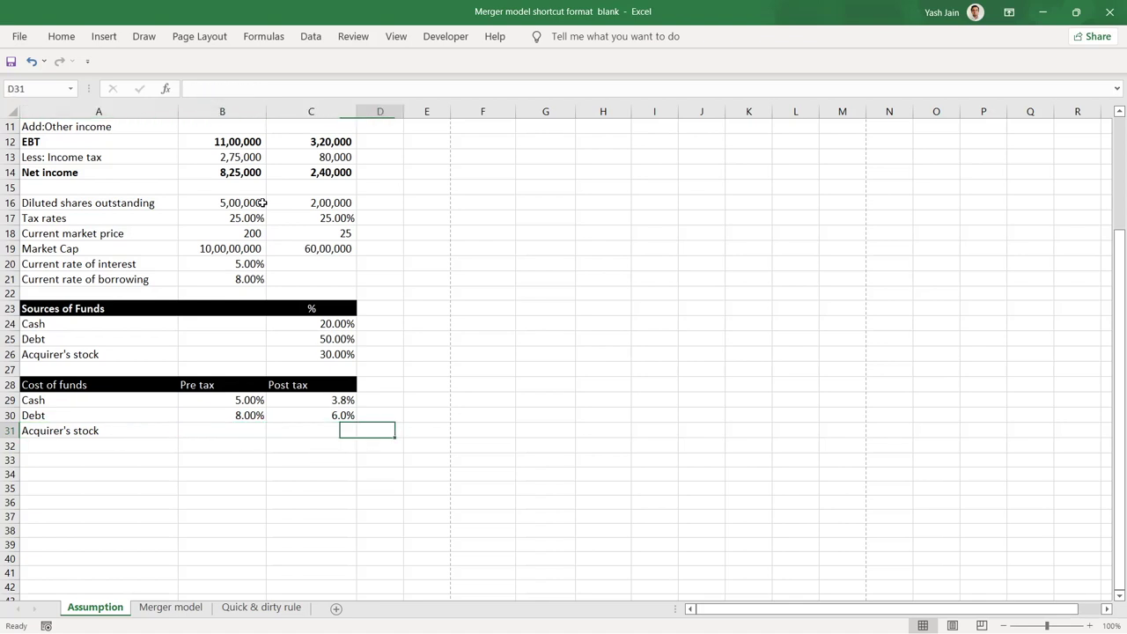
{"action": "key", "text": "Left"}
{"action": "key", "text": "Left"}
{"action": "key", "text": "Left"}
{"action": "key", "text": "Up"}
{"action": "key", "text": "Up"}
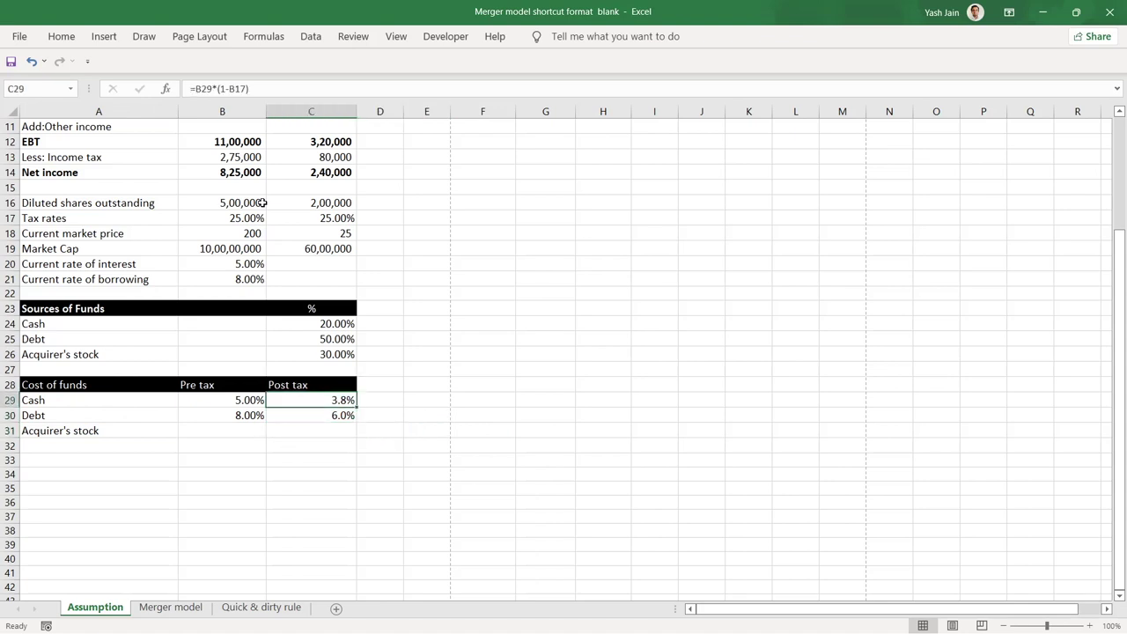
Step: Enter the note "Pay/Borrow" in G29, beside the cash row of the Cost of funds table
{"action": "key", "text": "Right"}
{"action": "key", "text": "Right"}
{"action": "key", "text": "Right"}
{"action": "key", "text": "Right"}
{"action": "type", "text": "Pay"}
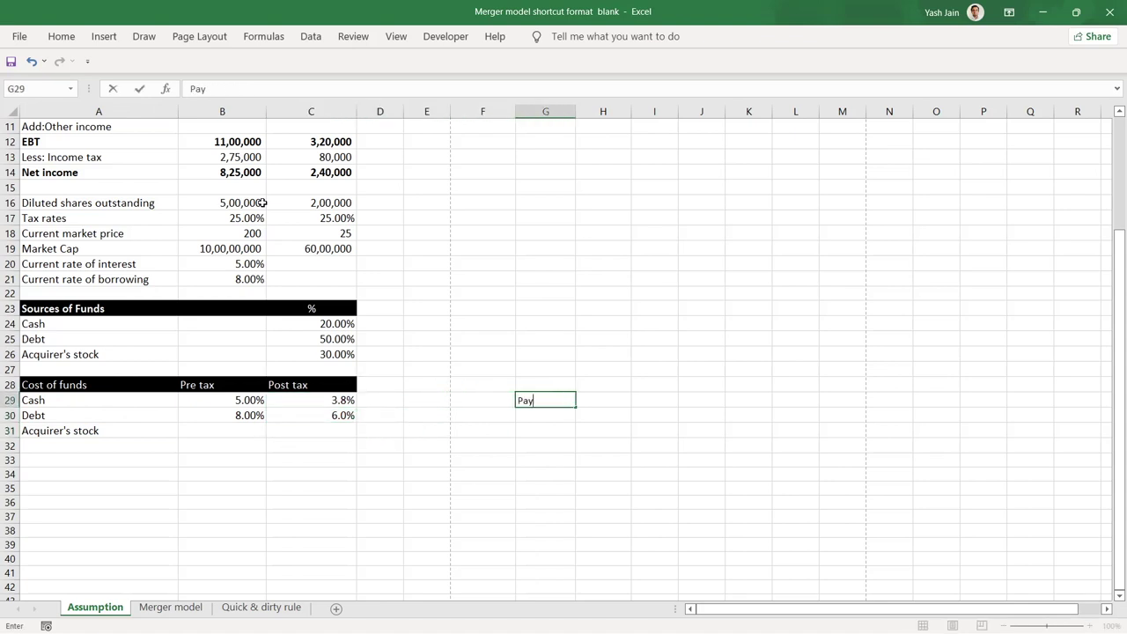
{"action": "type", "text": "/Borrow"}
{"action": "key", "text": "Return"}
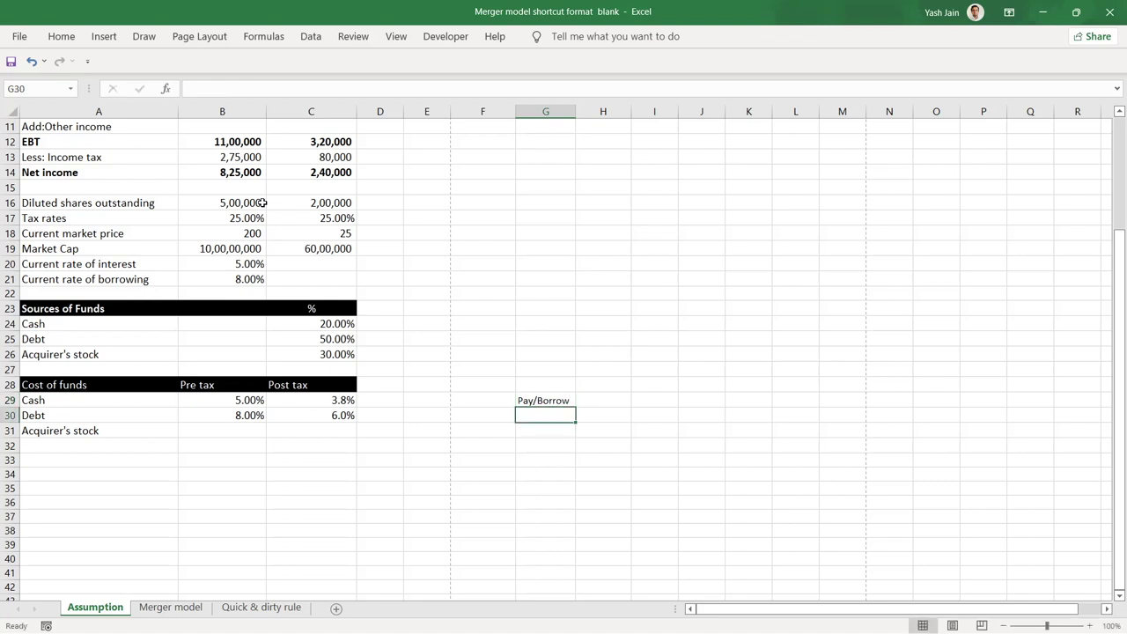
Step: Enter the note "Int/Borrow" in H30, on the debt row of the Cost of funds table
{"action": "key", "text": "Left"}
{"action": "key", "text": "Left"}
{"action": "key", "text": "Left"}
{"action": "key", "text": "Left"}
{"action": "key", "text": "Left"}
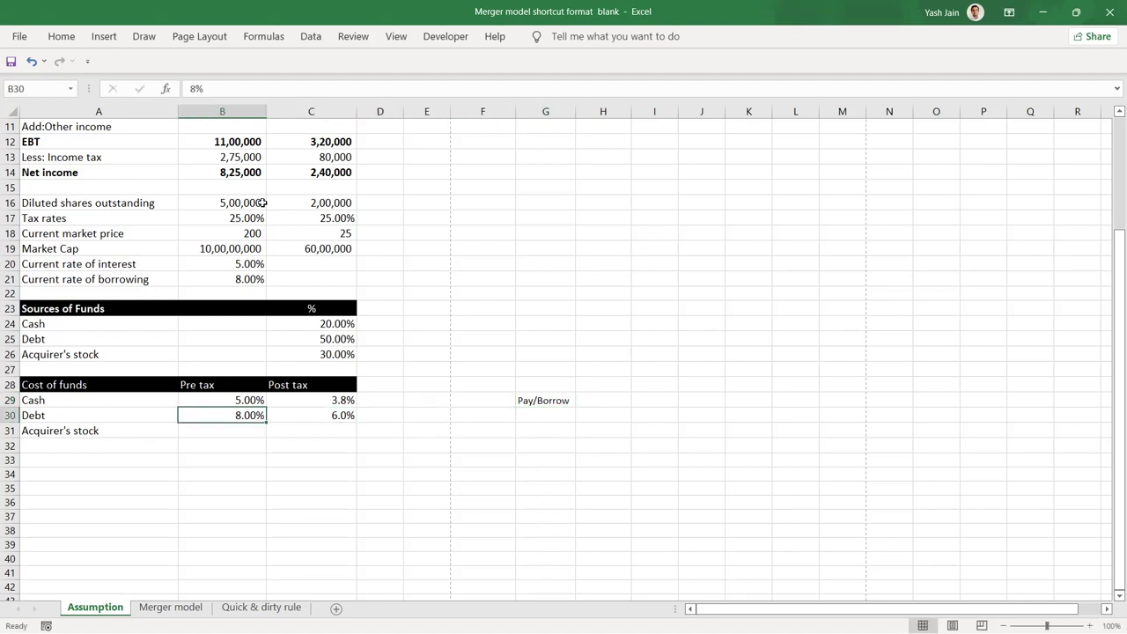
{"action": "key", "text": "Right"}
{"action": "key", "text": "Right"}
{"action": "key", "text": "Right"}
{"action": "key", "text": "Right"}
{"action": "key", "text": "Right"}
{"action": "key", "text": "Right"}
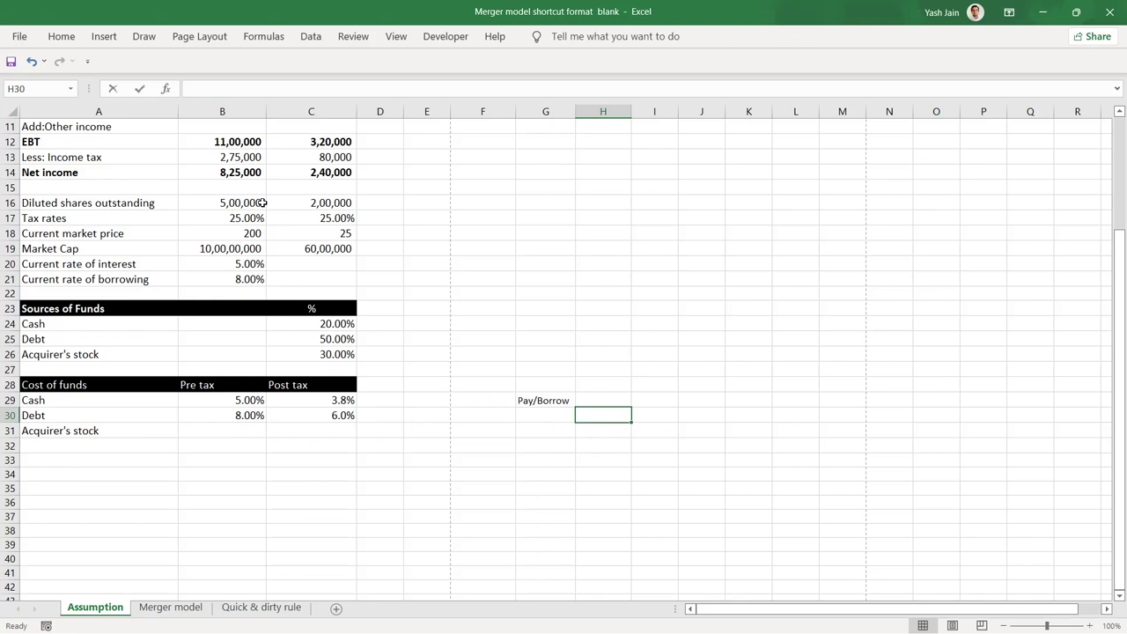
{"action": "type", "text": "Int/"}
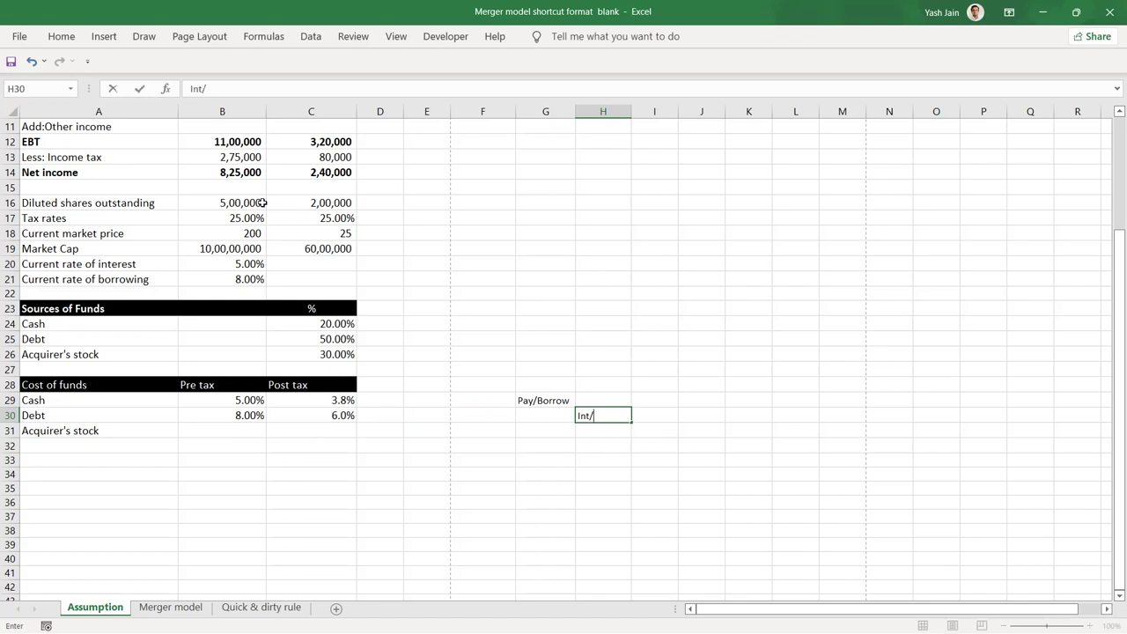
{"action": "type", "text": "Borrow"}
{"action": "key", "text": "Return"}
Step: Move the "Int/Borrow" note from H30 to G30, directly below the "Pay/Borrow" note
{"action": "key", "text": "Up"}
{"action": "key", "text": "ctrl+x"}
{"action": "key", "text": "Left"}
{"action": "key", "text": "ctrl+v"}
Step: Calculate the post-tax cost of the acquirer's stock in C31 as net income divided by market cap, =B14/B19
{"action": "key", "text": "Left"}
{"action": "key", "text": "Left"}
{"action": "key", "text": "Left"}
{"action": "key", "text": "Left"}
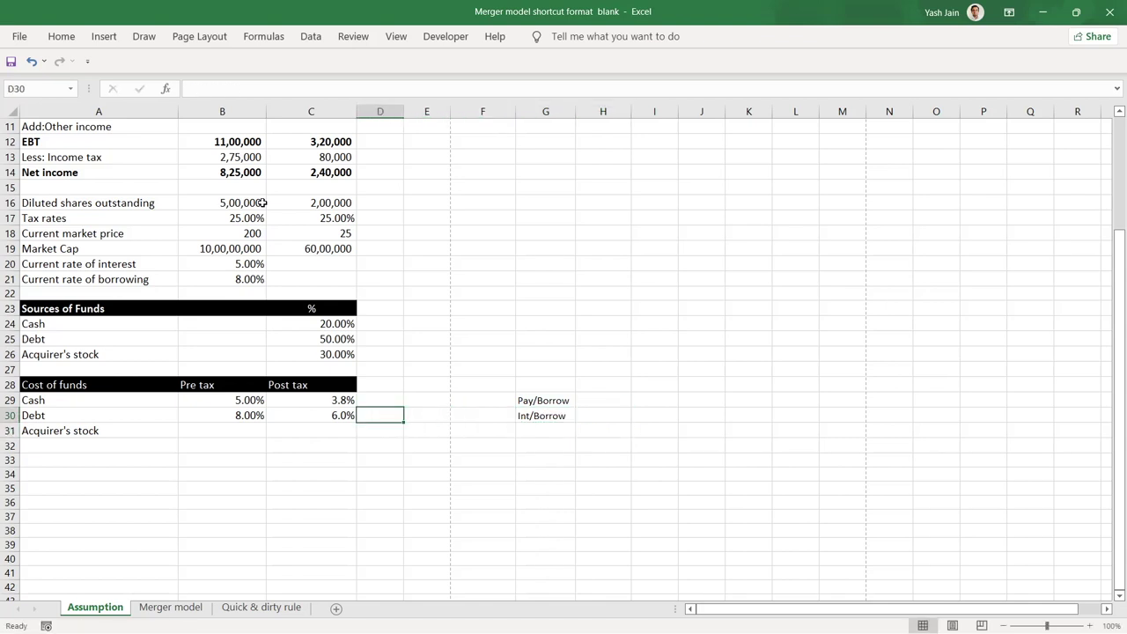
{"action": "key", "text": "Down"}
{"action": "type", "text": "="}
{"action": "key", "text": "Up"}
{"action": "key", "text": "Up"}
{"action": "key", "text": "Up"}
{"action": "key", "text": "Up"}
{"action": "key", "text": "Up"}
{"action": "key", "text": "Up"}
{"action": "key", "text": "Up"}
{"action": "key", "text": "Up"}
{"action": "key", "text": "Up"}
{"action": "key", "text": "Left"}
{"action": "key", "text": "Up"}
{"action": "key", "text": "Up"}
{"action": "key", "text": "Up"}
{"action": "key", "text": "Up"}
{"action": "key", "text": "Up"}
{"action": "key", "text": "Up"}
{"action": "key", "text": "Up"}
{"action": "key", "text": "Up"}
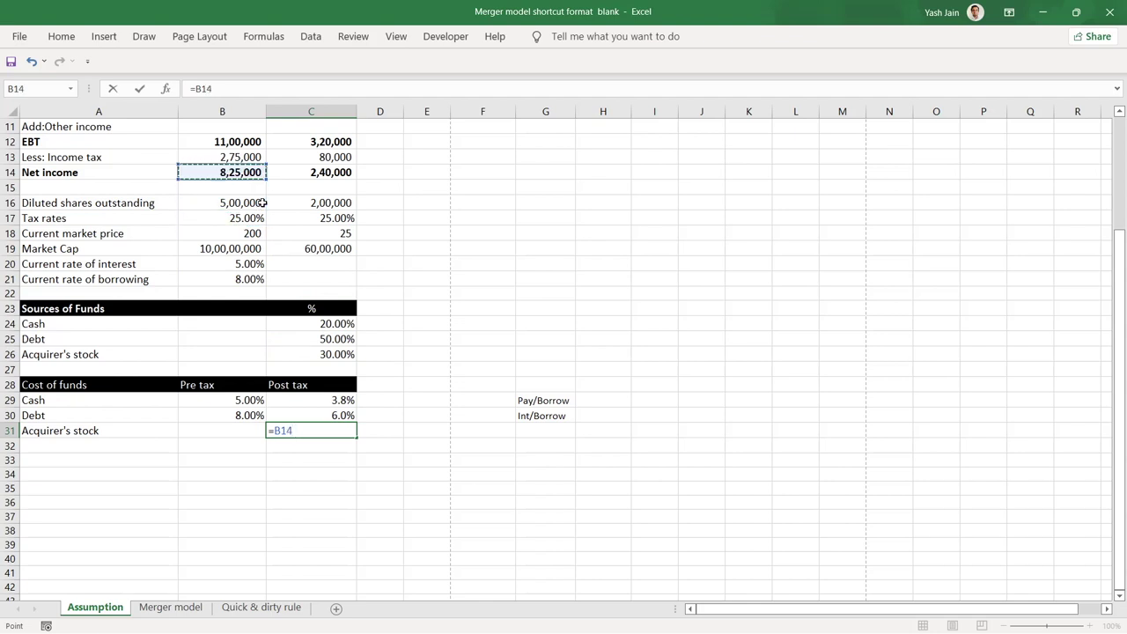
{"action": "type", "text": "/"}
{"action": "key", "text": "Up"}
{"action": "key", "text": "Up"}
{"action": "key", "text": "Up"}
{"action": "key", "text": "Up"}
{"action": "key", "text": "Up"}
{"action": "key", "text": "Left"}
{"action": "key", "text": "Up"}
{"action": "key", "text": "Up"}
{"action": "key", "text": "Up"}
{"action": "key", "text": "Up"}
{"action": "key", "text": "Up"}
{"action": "key", "text": "Up"}
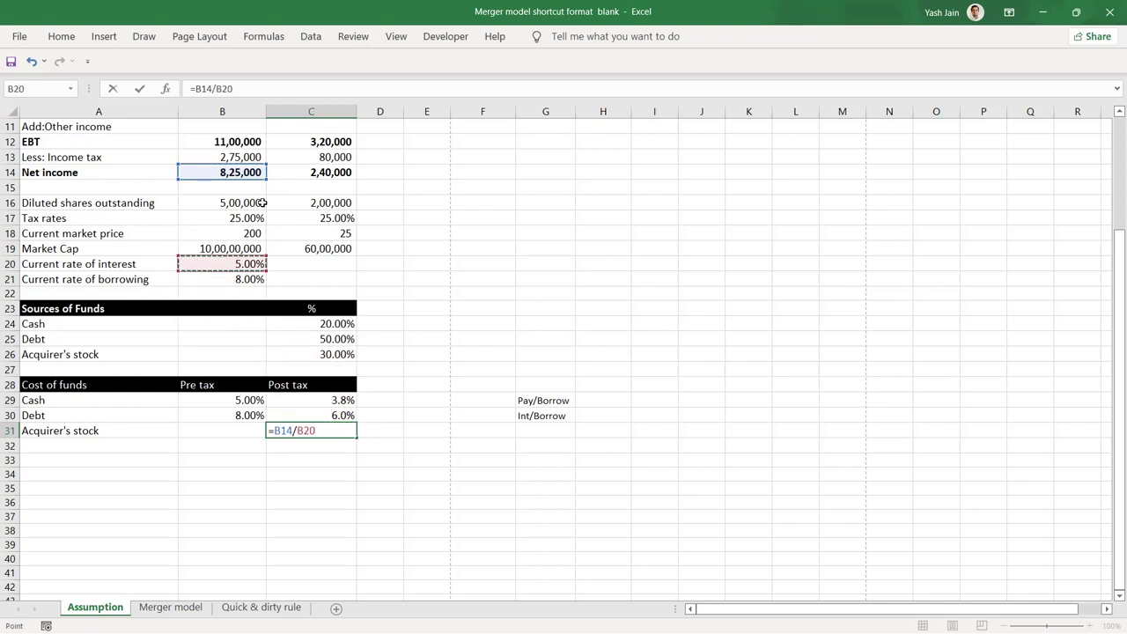
{"action": "key", "text": "Up"}
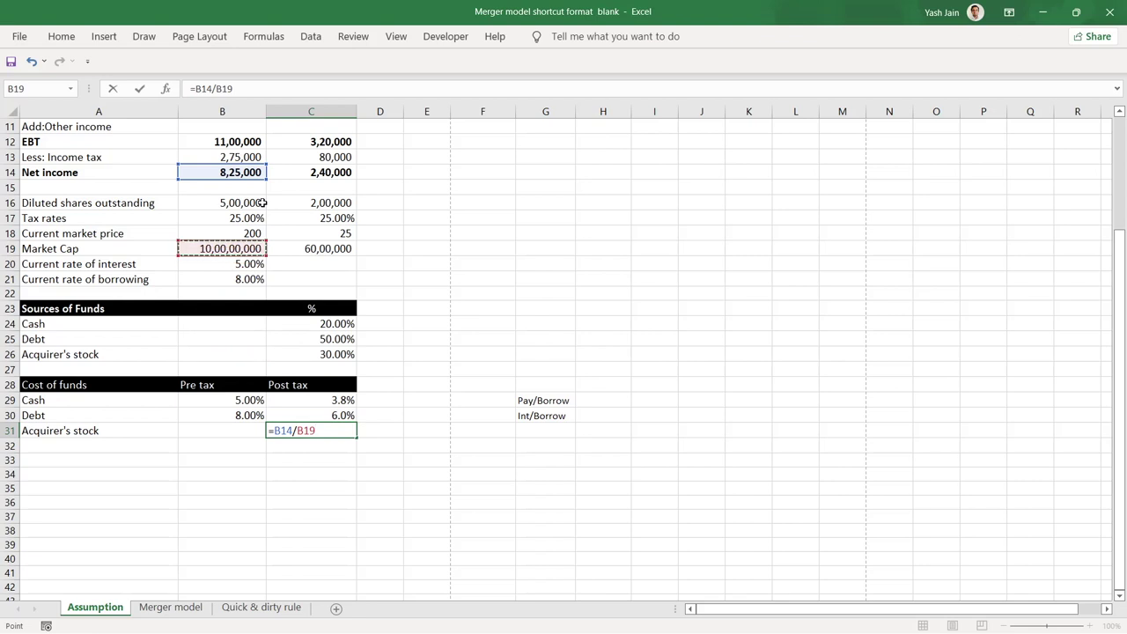
{"action": "key", "text": "Return"}
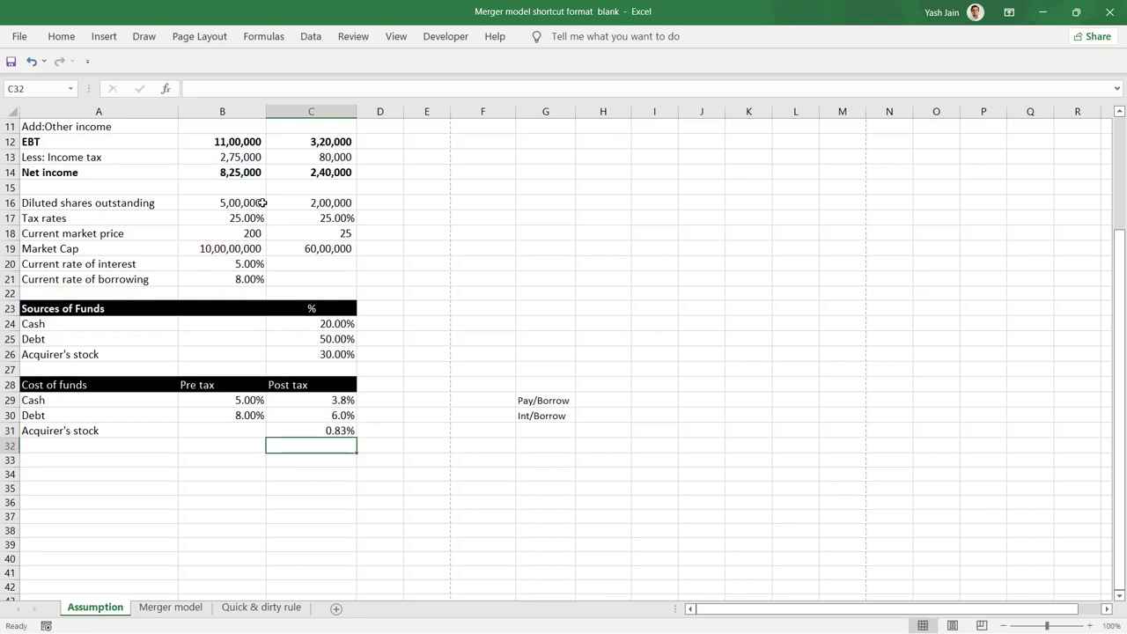
{"action": "key", "text": "Up"}
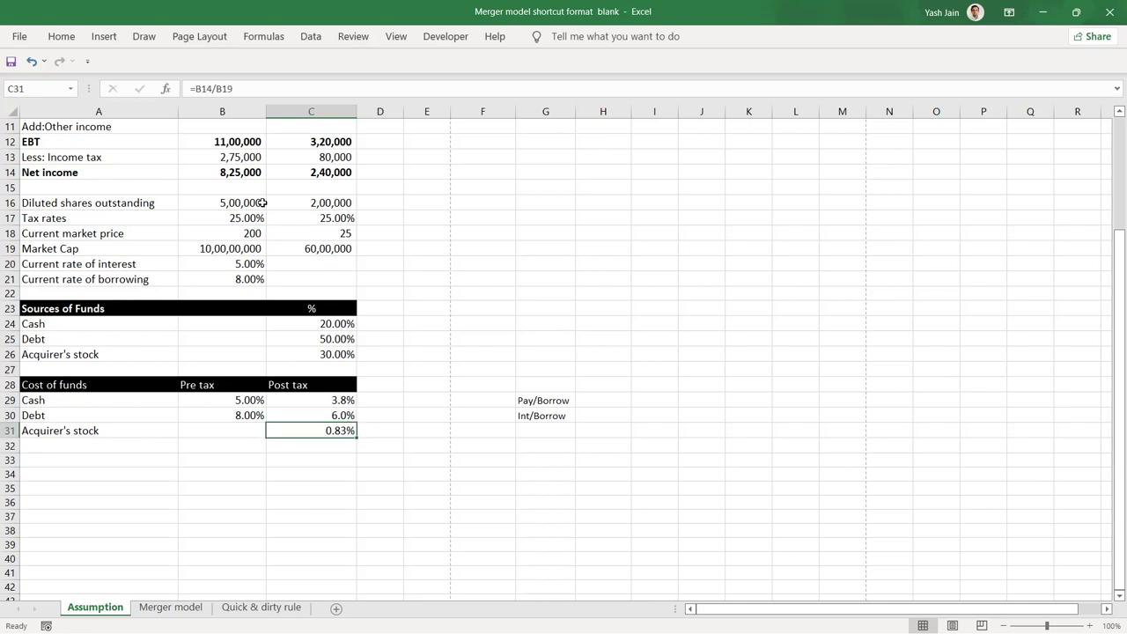
Step: Review the acquirer's net income, market price and market cap, and trace the references in the acquirer's stock cost formula
{"action": "key", "text": "Left"}
{"action": "key", "text": "Left"}
{"action": "key", "text": "Right"}
{"action": "key", "text": "Right"}
{"action": "key", "text": "Up"}
{"action": "key", "text": "Up"}
{"action": "key", "text": "Up"}
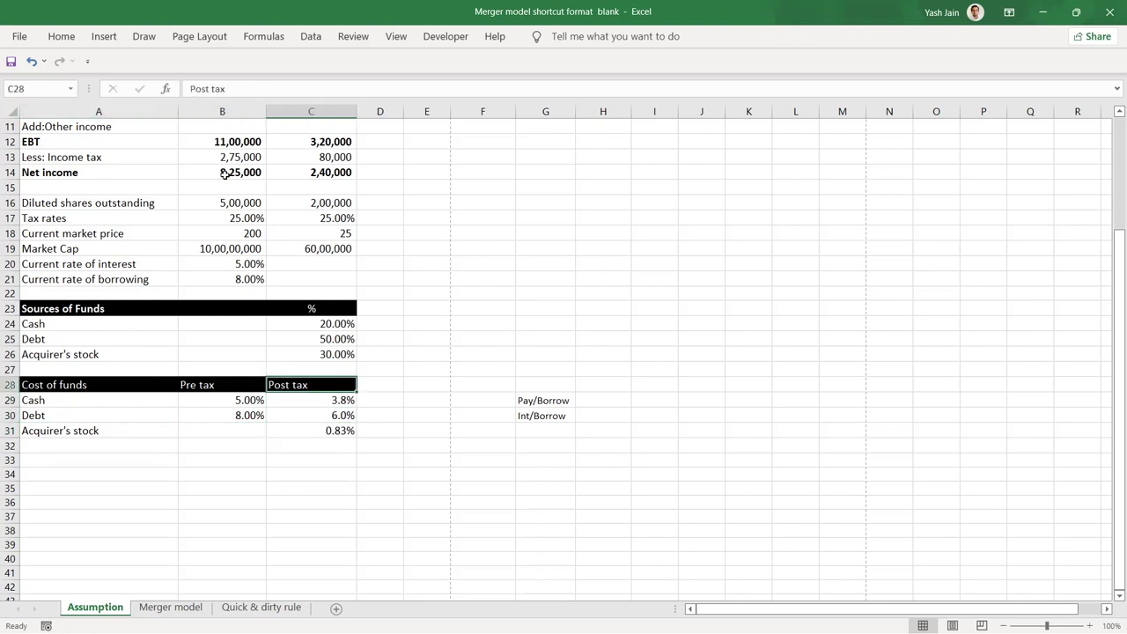
{"action": "left_click", "coordinate": [260, 172]}
{"action": "left_click", "coordinate": [245, 230]}
{"action": "left_click", "coordinate": [247, 246]}
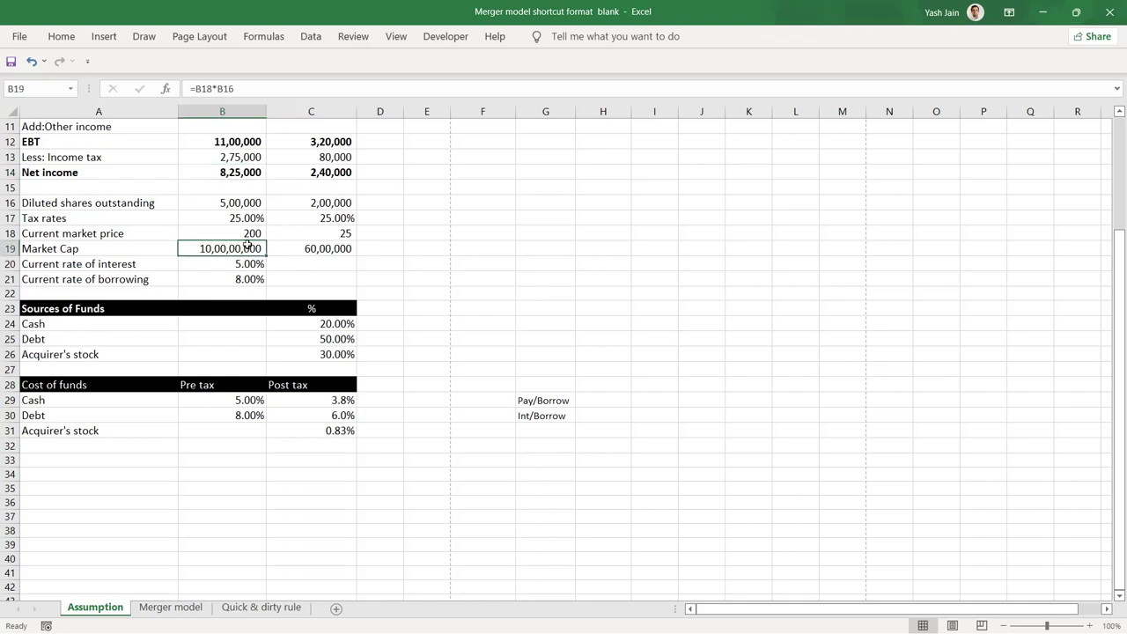
{"action": "double_click", "coordinate": [342, 430]}
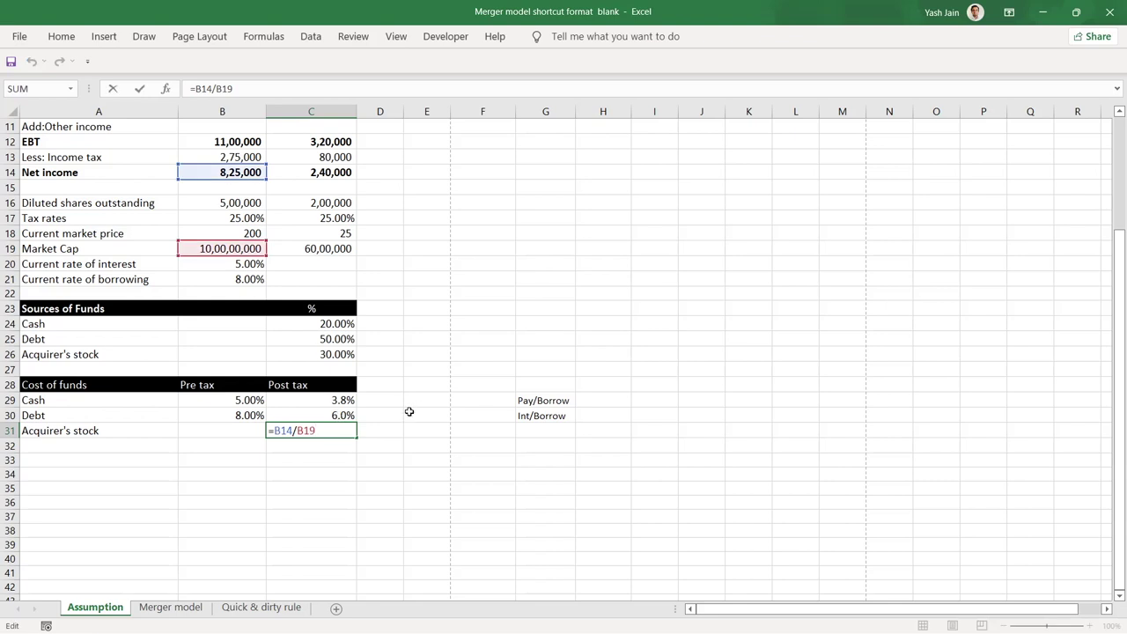
{"action": "key", "text": "Return"}
{"action": "key", "text": "Up"}
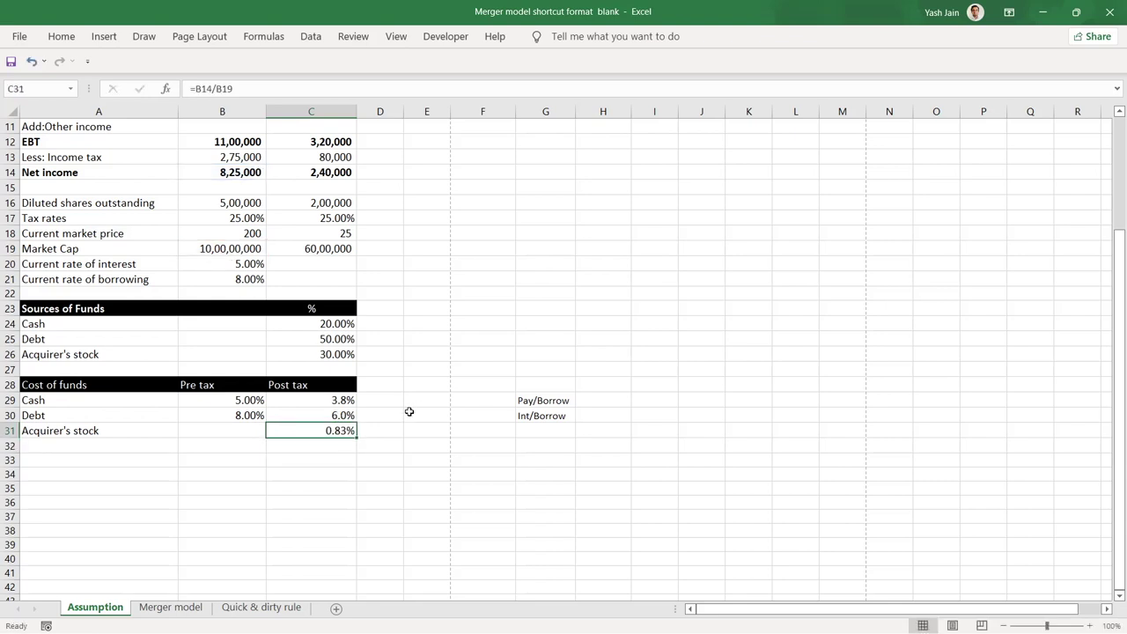
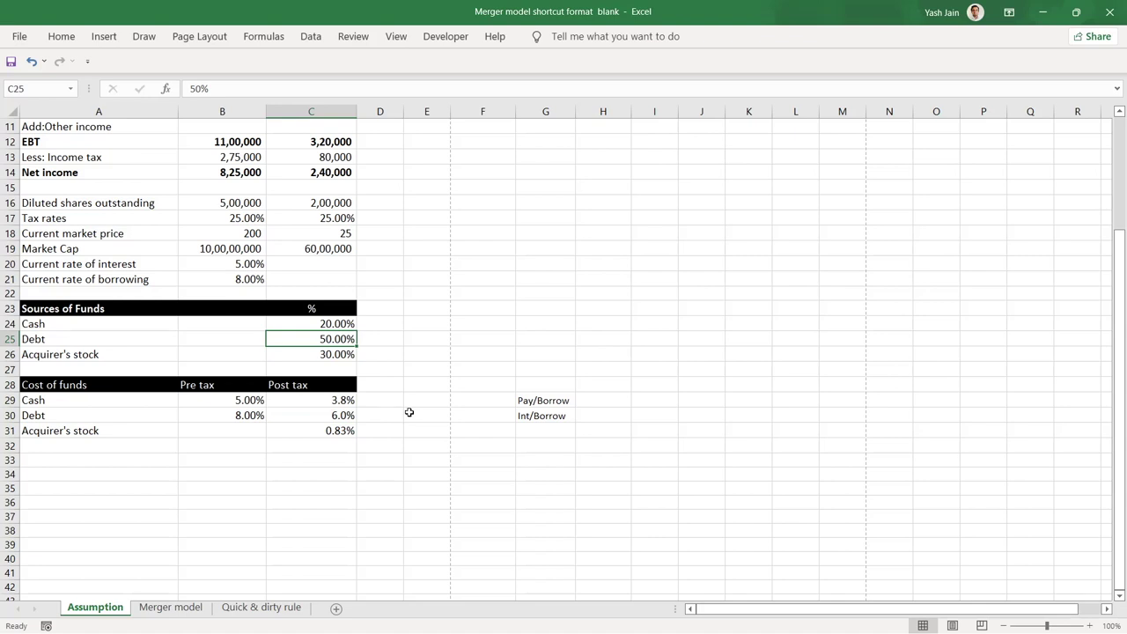
Step: Review the target's column from the sources of funds up through the income statement on the Assumption sheet
{"action": "key", "text": "Up"}
{"action": "key", "text": "Up"}
{"action": "key", "text": "Up"}
{"action": "key", "text": "Up"}
{"action": "key", "text": "Up"}
{"action": "key", "text": "Up"}
{"action": "key", "text": "Up"}
{"action": "key", "text": "Up"}
{"action": "key", "text": "Up"}
{"action": "key", "text": "Up"}
{"action": "key", "text": "Up"}
{"action": "key", "text": "Up"}
{"action": "key", "text": "Up"}
{"action": "key", "text": "Up"}
{"action": "key", "text": "Up"}
{"action": "key", "text": "Up"}
{"action": "key", "text": "Up"}
{"action": "key", "text": "Up"}
{"action": "key", "text": "Up"}
{"action": "key", "text": "Up"}
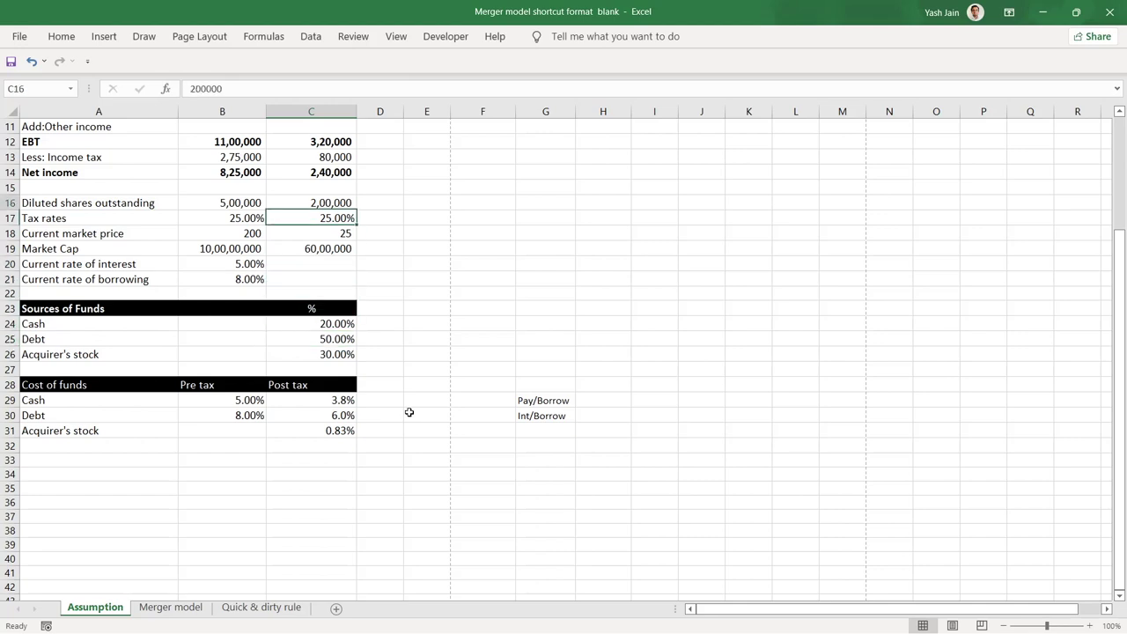
{"action": "key", "text": "Up"}
{"action": "key", "text": "Down"}
{"action": "key", "text": "Down"}
{"action": "key", "text": "Down"}
{"action": "key", "text": "Down"}
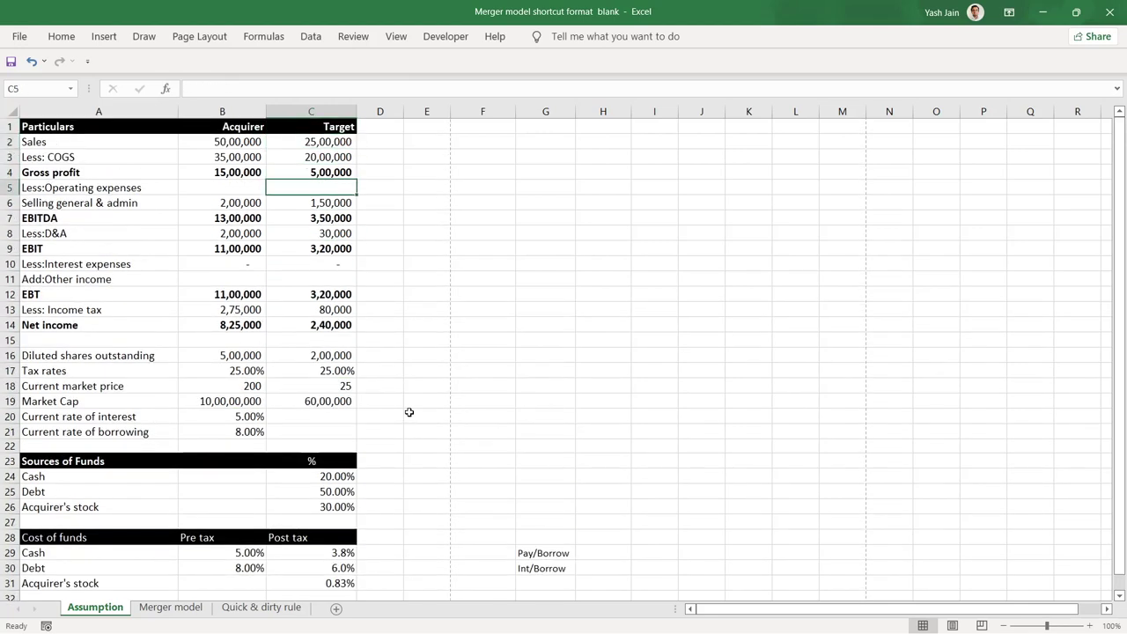
Step: Review the premium cases in row 2 of the Merger model sheet
{"action": "key", "text": "ctrl+Page_Down"}
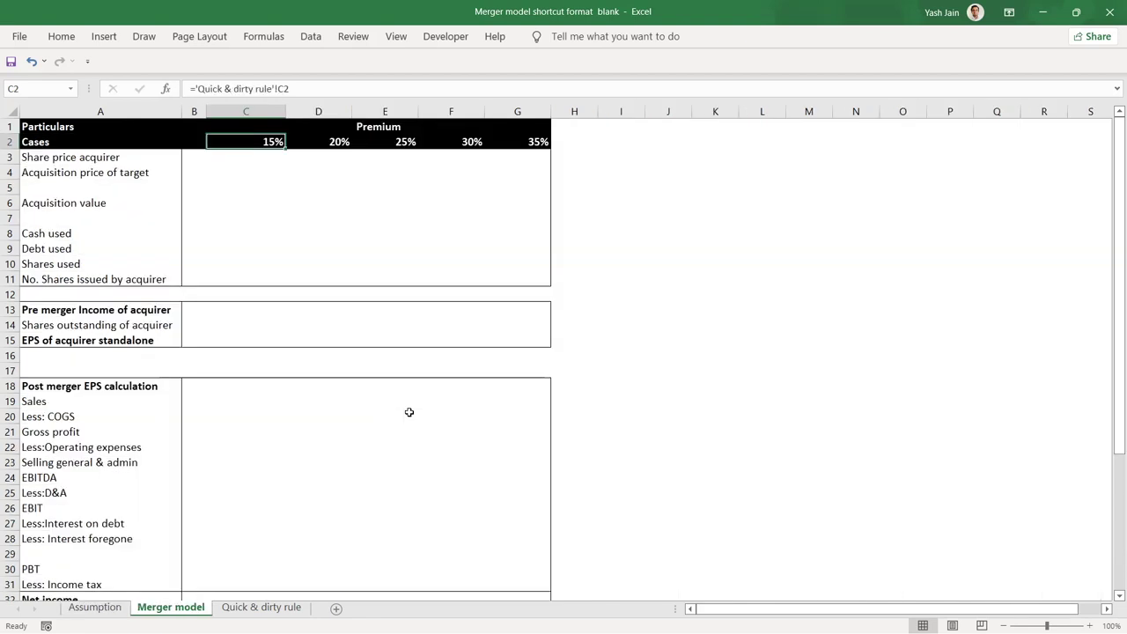
{"action": "key", "text": "Right"}
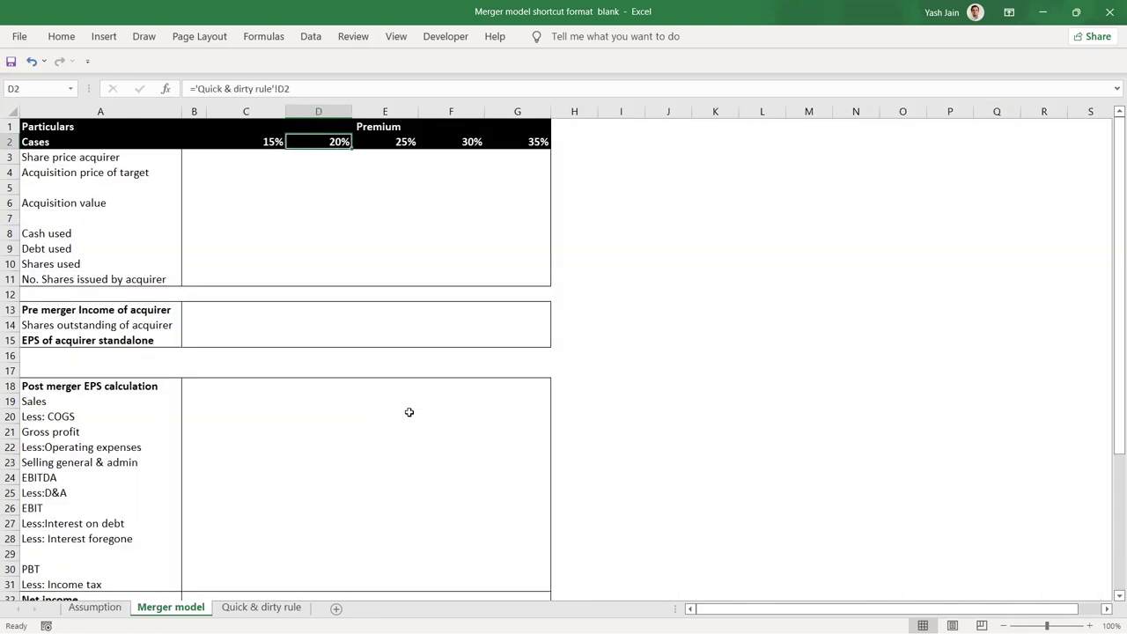
{"action": "key", "text": "Right"}
{"action": "key", "text": "Right"}
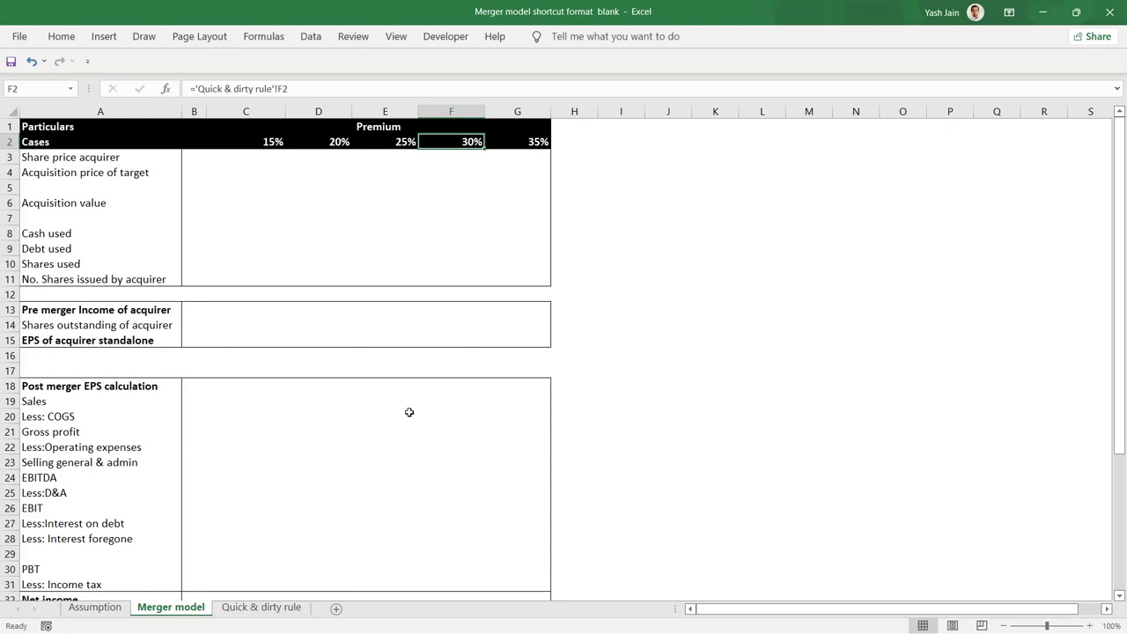
{"action": "key", "text": "Left"}
{"action": "key", "text": "Left"}
{"action": "key", "text": "Left"}
Step: Link the acquirer's share price in C3 to its current market price with an absolute reference, =Assumption!$B$18
{"action": "key", "text": "Down"}
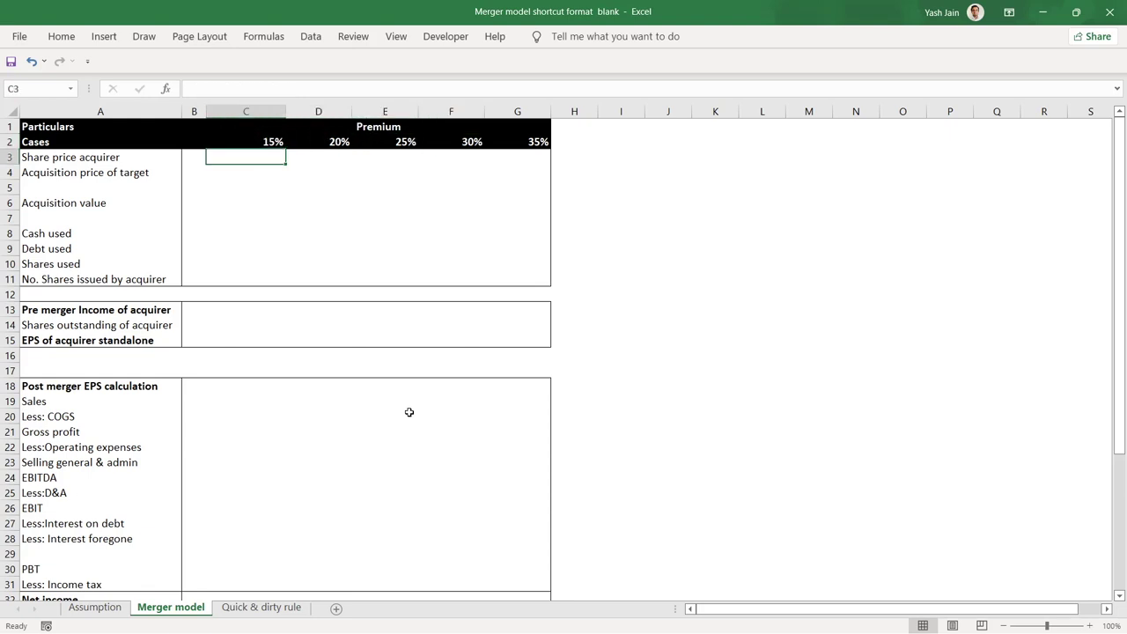
{"action": "type", "text": "="}
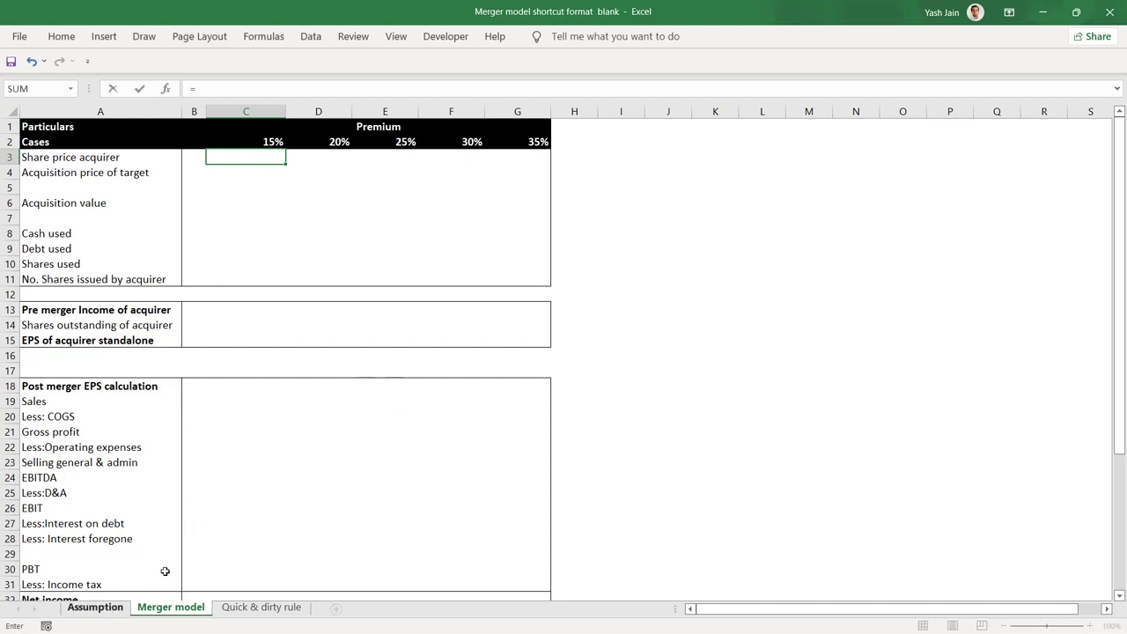
{"action": "left_click", "coordinate": [118, 608]}
{"action": "left_click", "coordinate": [251, 387]}
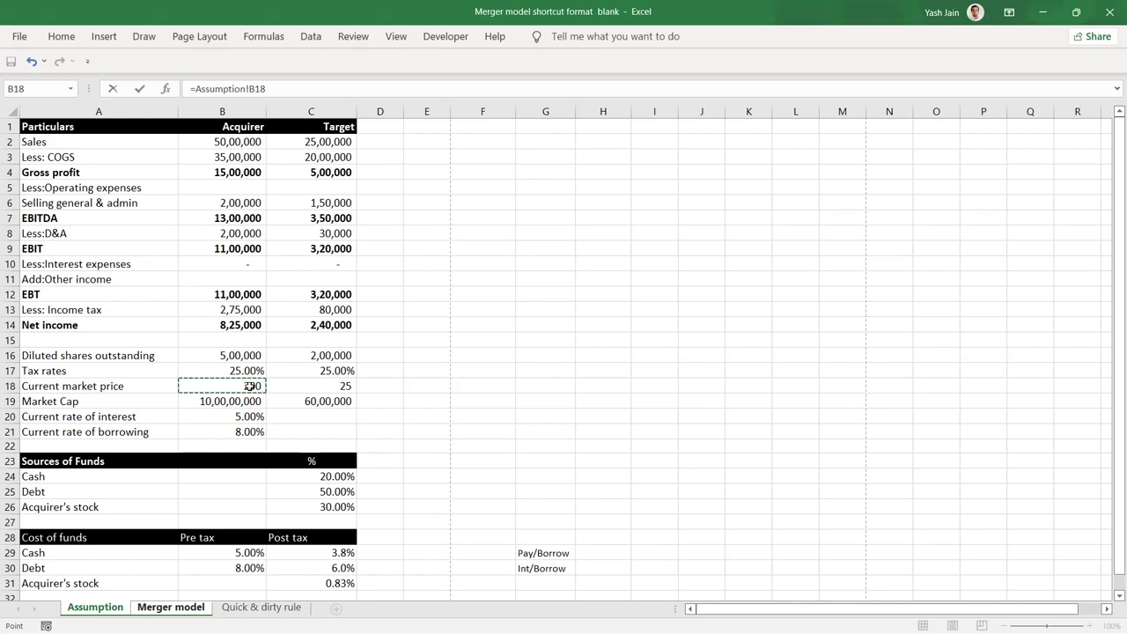
{"action": "key", "text": "F4"}
{"action": "key", "text": "ctrl+Return"}
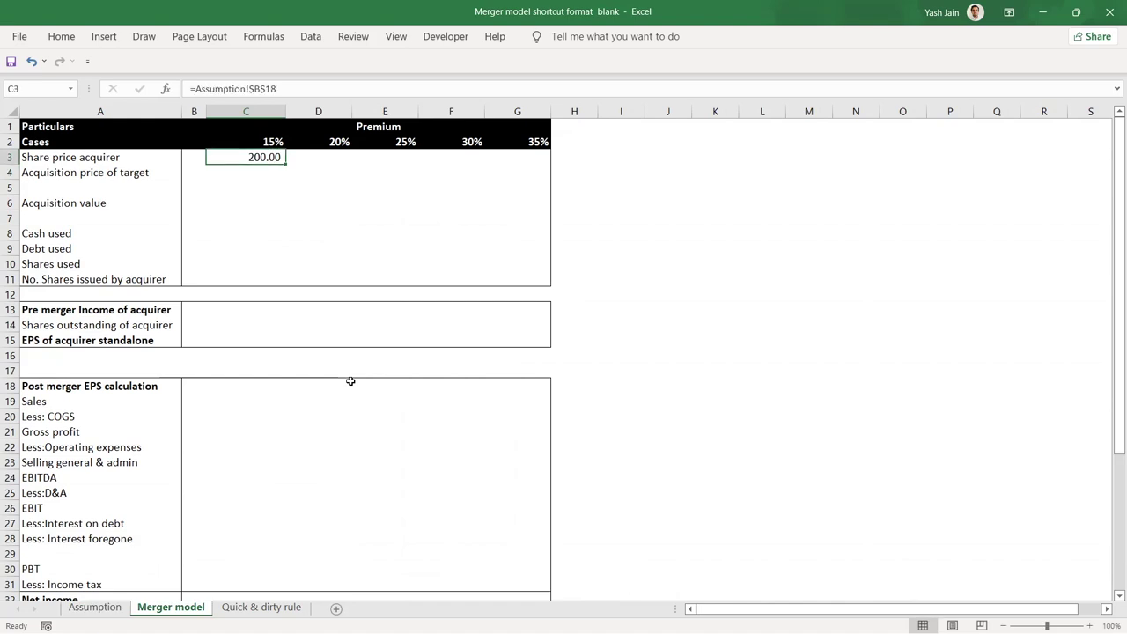
Step: Copy the acquirer's share price formula from C3 across all premium cases through G3
{"action": "key", "text": "ctrl+c"}
{"action": "key", "text": "shift+Right"}
{"action": "key", "text": "shift+Right"}
{"action": "key", "text": "shift+Right"}
{"action": "key", "text": "shift+Right"}
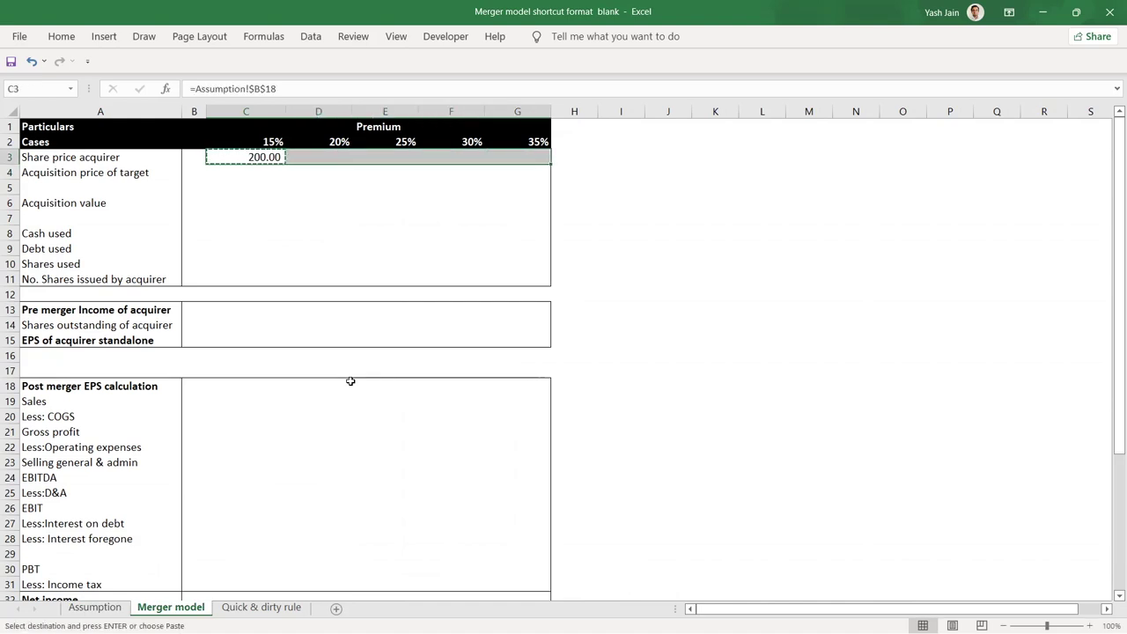
{"action": "key", "text": "ctrl+v"}
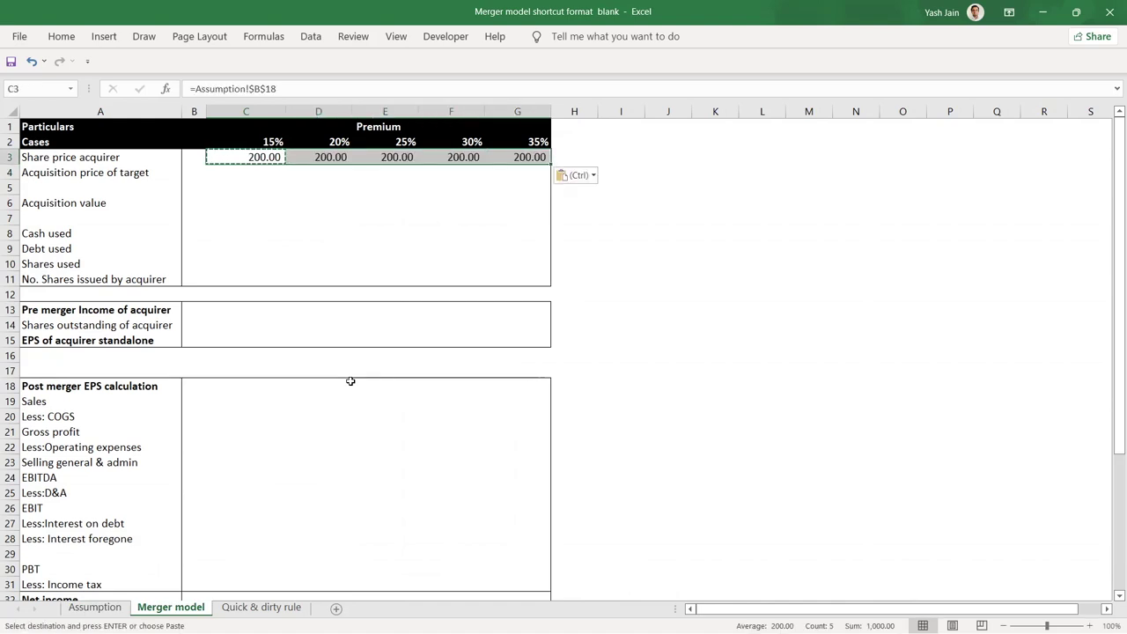
Step: Highlight the target's current market price, C18 on the Assumption sheet, with a yellow fill
{"action": "key", "text": "Down"}
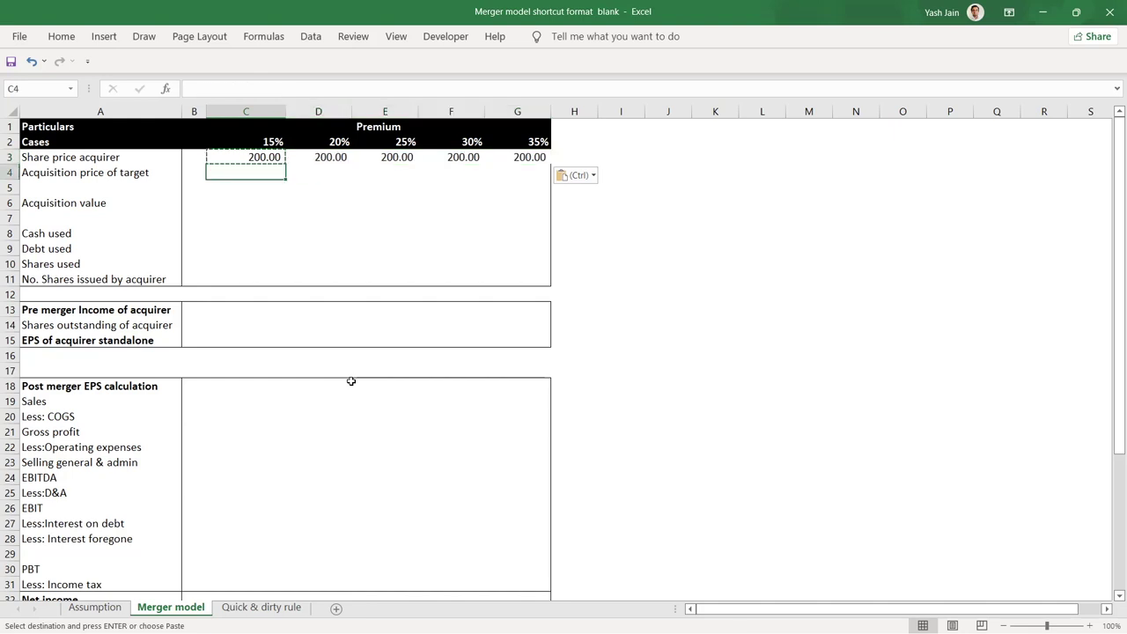
{"action": "left_click", "coordinate": [84, 606]}
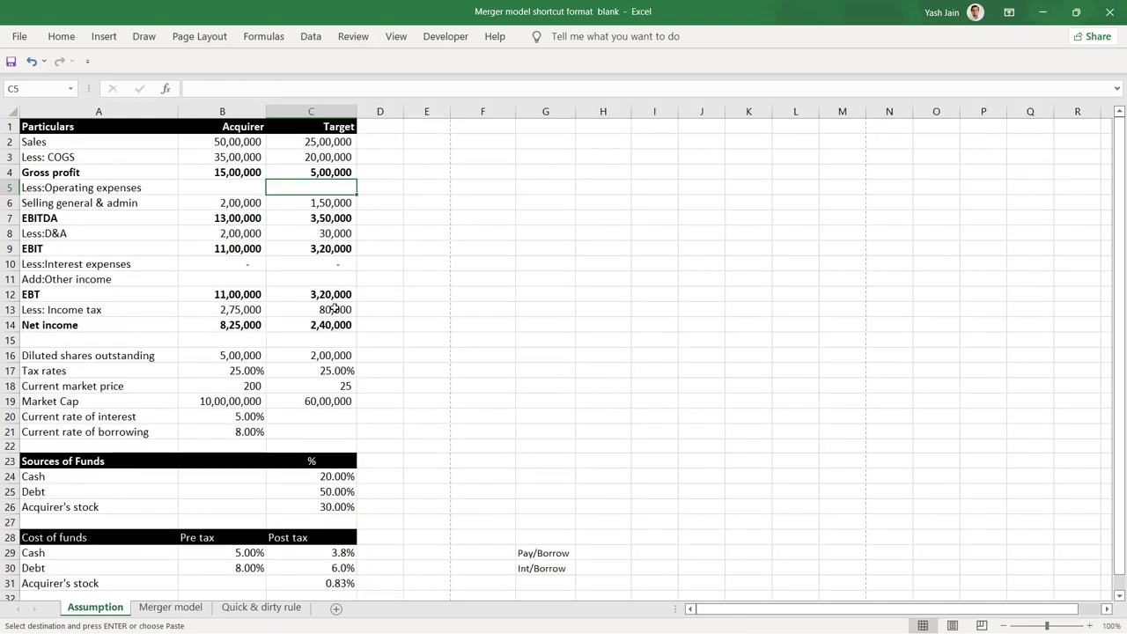
{"action": "left_click", "coordinate": [334, 386]}
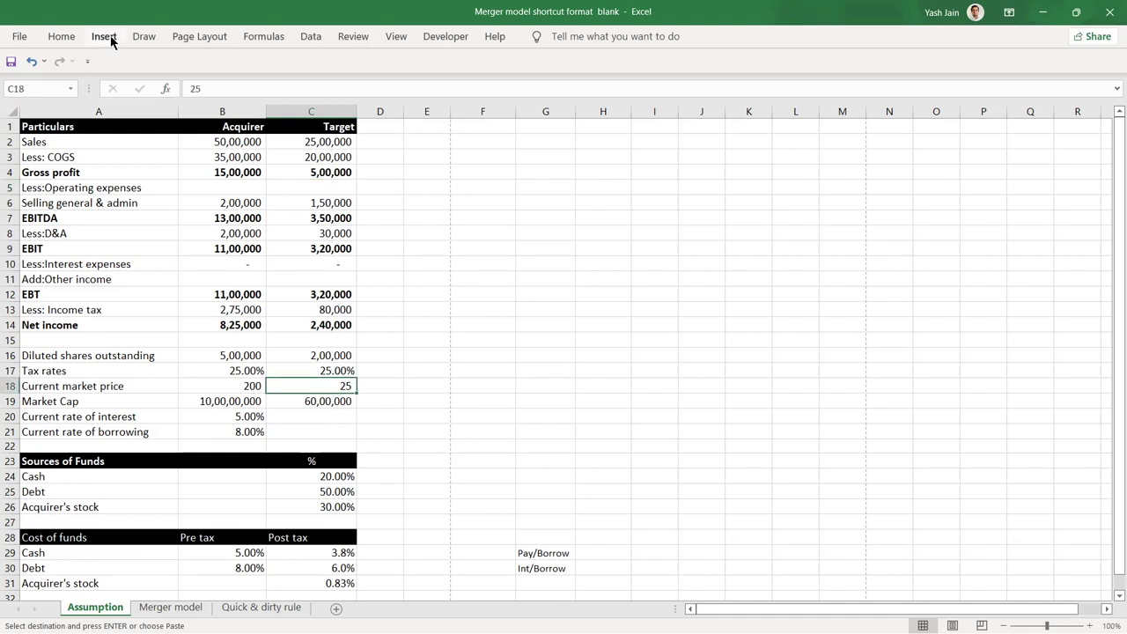
{"action": "left_click", "coordinate": [59, 37]}
{"action": "left_click", "coordinate": [235, 88]}
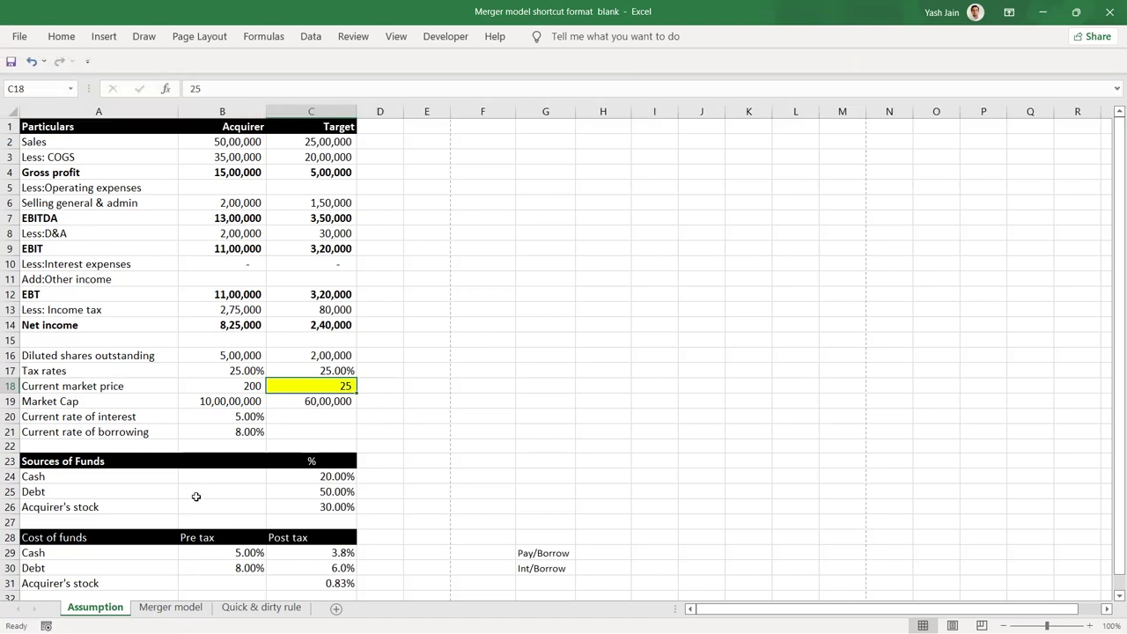
Step: Calculate the target's acquisition price in C4 of the Merger model sheet as market price plus premium, =Assumption!$C$18*(1+C2)
{"action": "left_click", "coordinate": [170, 608]}
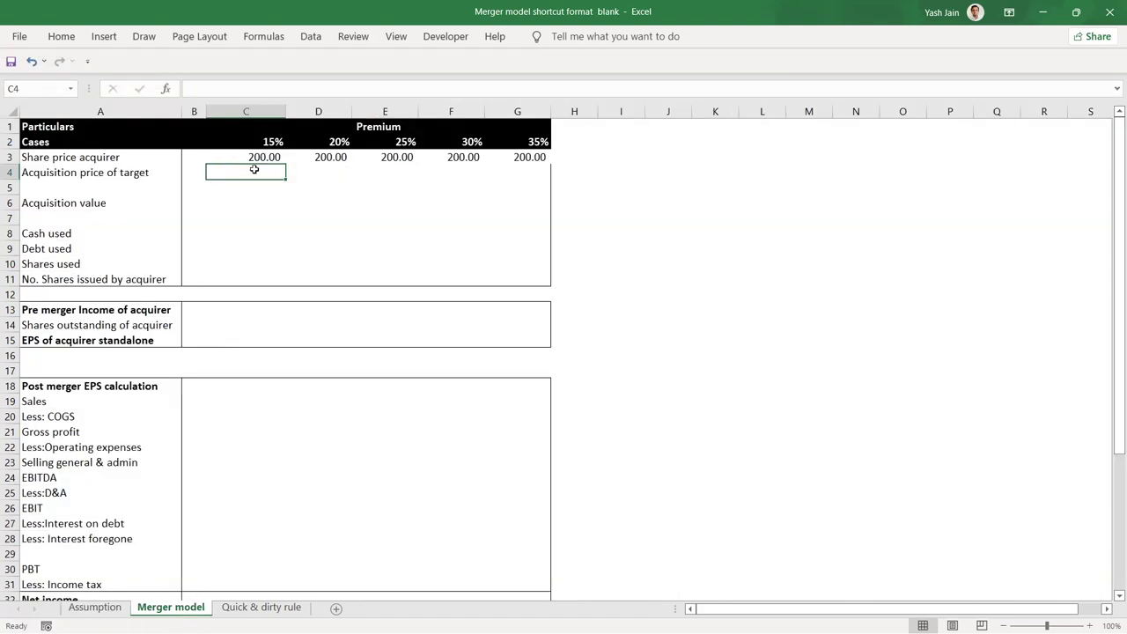
{"action": "type", "text": "="}
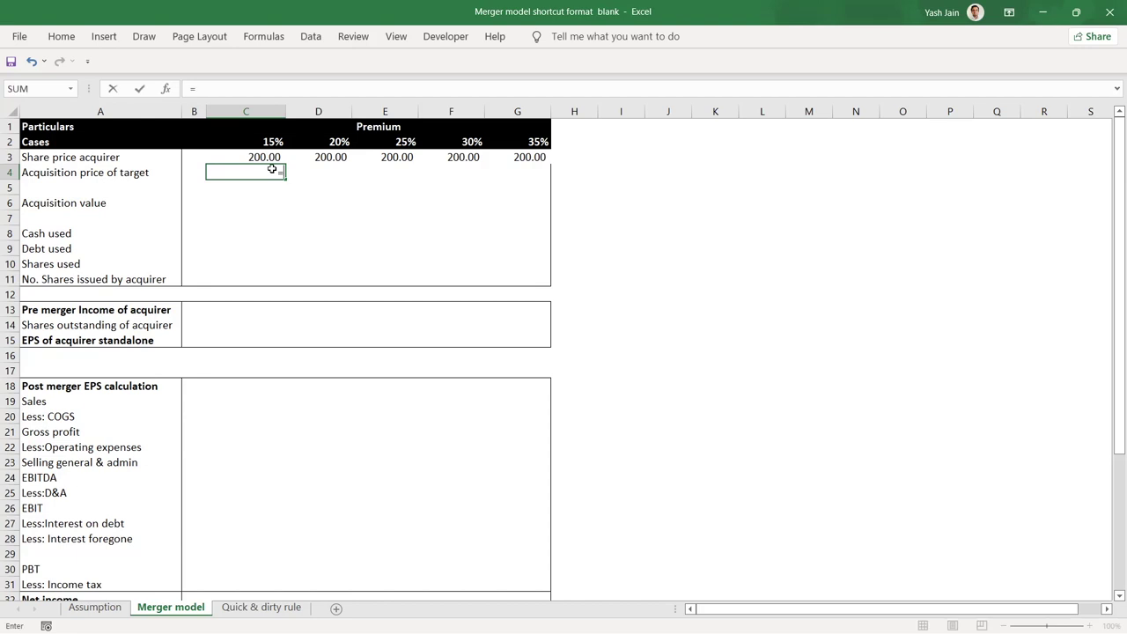
{"action": "key", "text": "ctrl+Page_Up"}
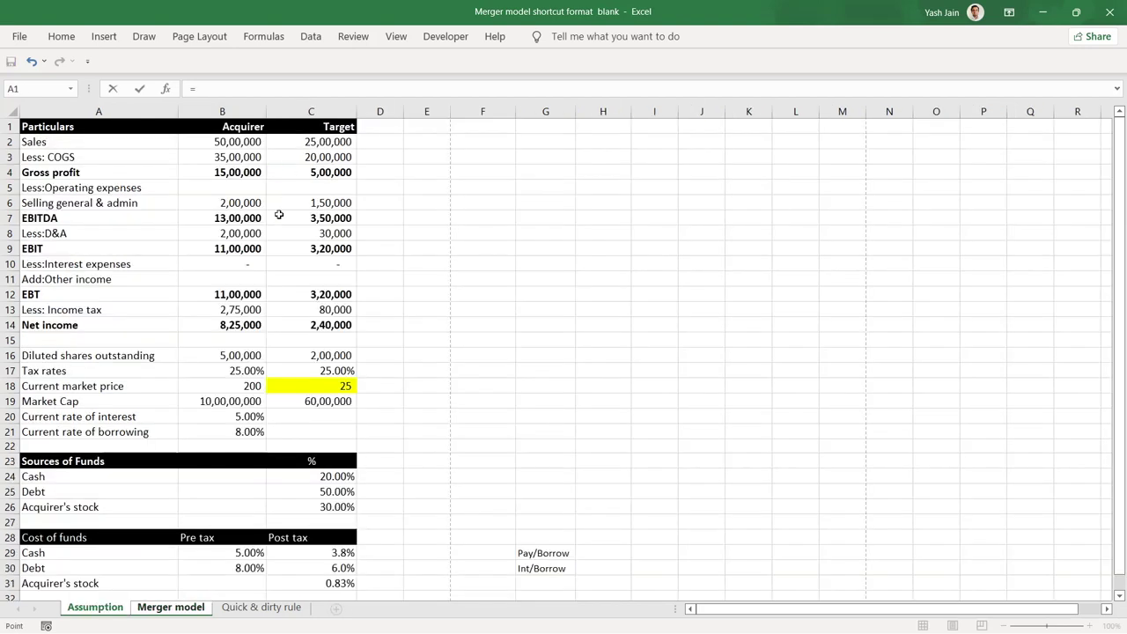
{"action": "left_click", "coordinate": [335, 389]}
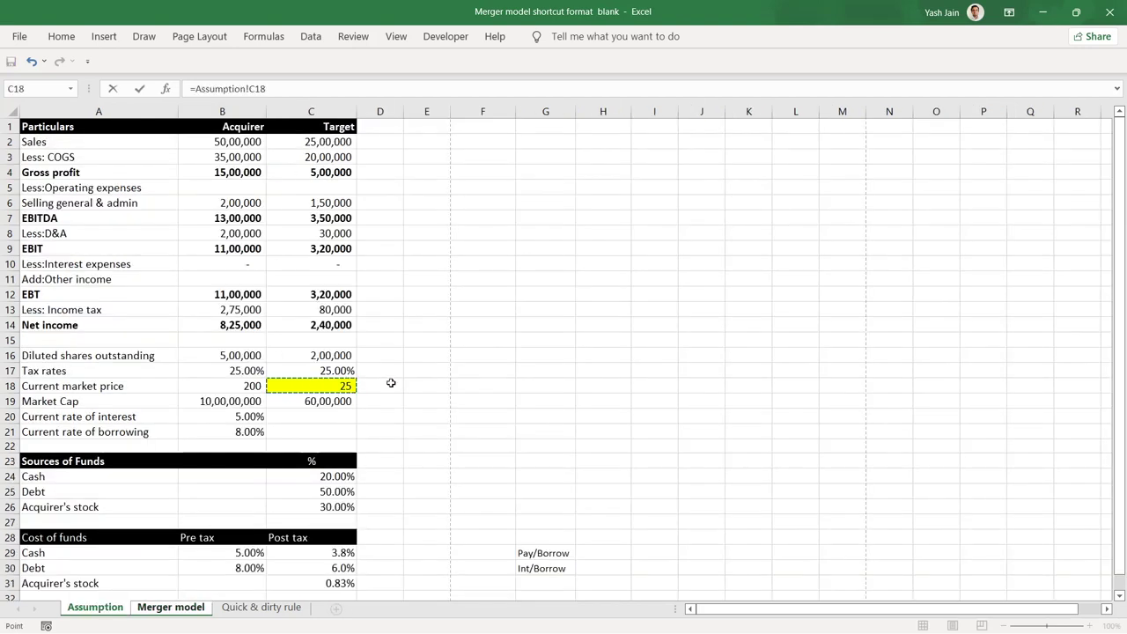
{"action": "key", "text": "F4"}
{"action": "type", "text": "*"}
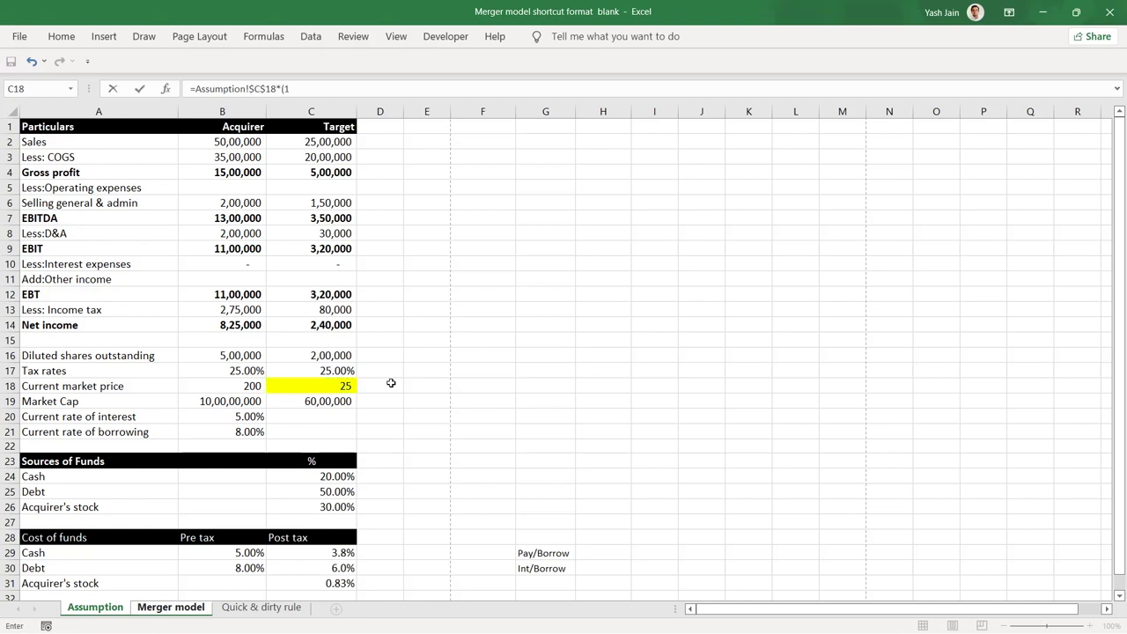
{"action": "type", "text": "(1+"}
{"action": "left_click", "coordinate": [169, 608]}
{"action": "left_click", "coordinate": [270, 142]}
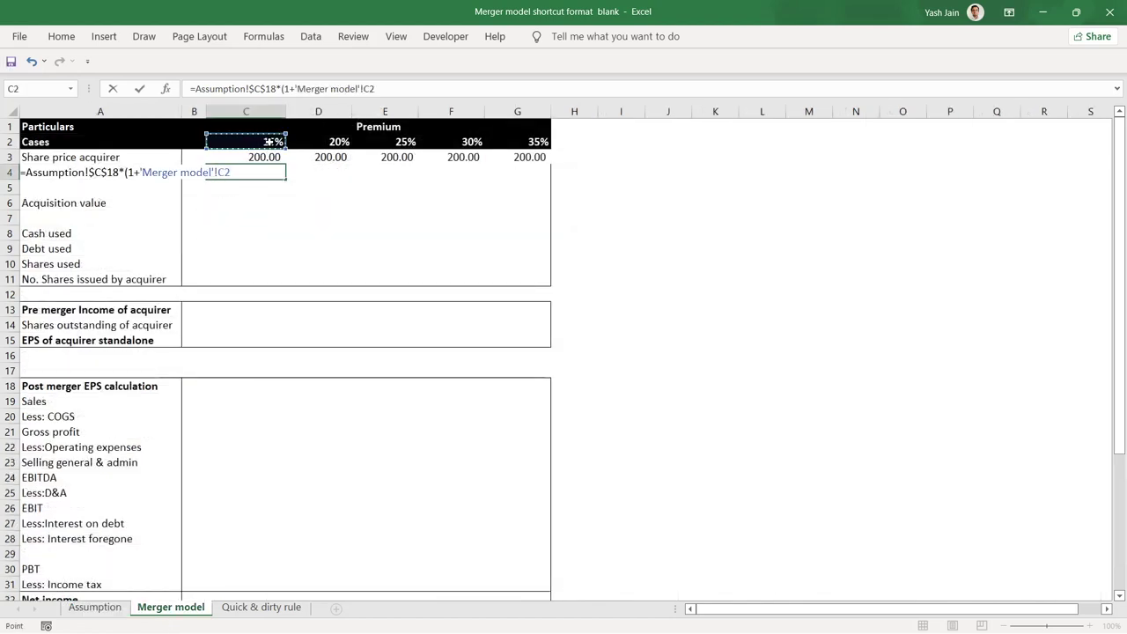
{"action": "type", "text": ")"}
{"action": "key", "text": "Return"}
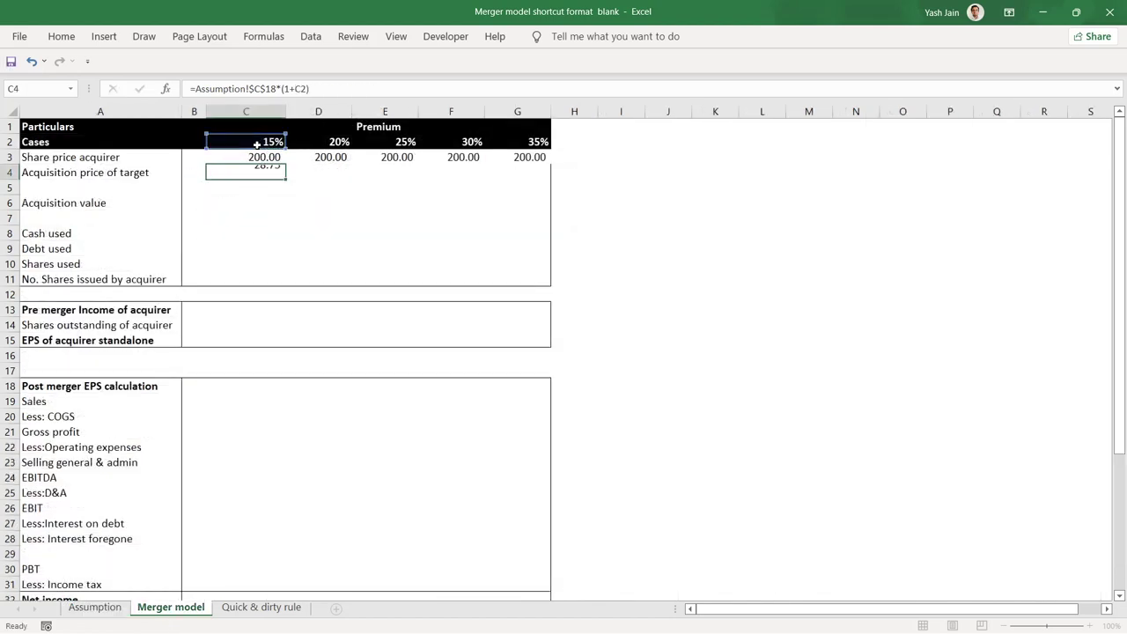
Step: Copy the target's acquisition price formula from C4 across the remaining premium cases, D4:G4
{"action": "key", "text": "Up"}
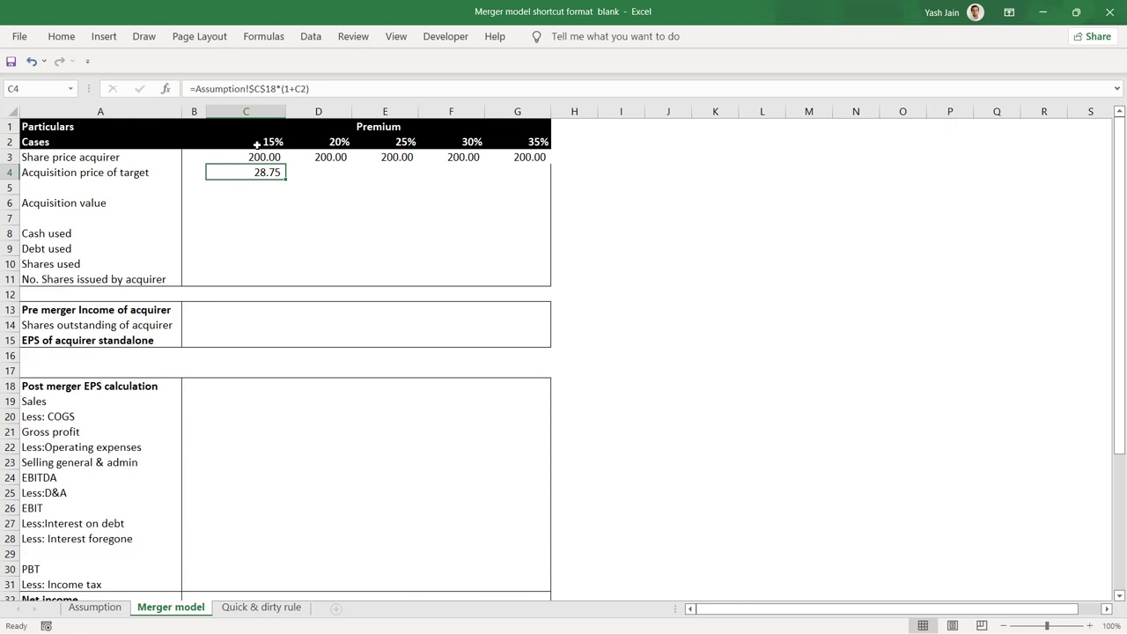
{"action": "key", "text": "ctrl+c"}
{"action": "key", "text": "Right"}
{"action": "key", "text": "shift+Right"}
{"action": "key", "text": "shift+Right"}
{"action": "key", "text": "shift+Right"}
{"action": "key", "text": "ctrl+v"}
Step: Review the acquisition price formulas in row 4 across the premium cases
{"action": "key", "text": "Left"}
{"action": "key", "text": "Down"}
{"action": "key", "text": "Down"}
{"action": "key", "text": "Down"}
{"action": "key", "text": "Down"}
{"action": "key", "text": "Down"}
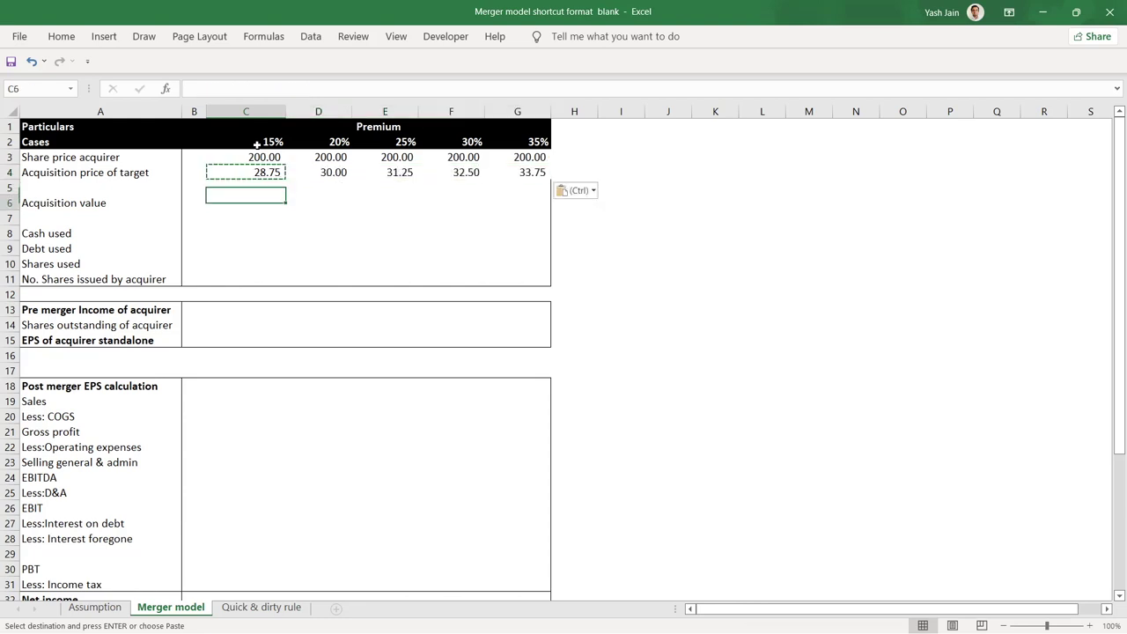
{"action": "key", "text": "Up"}
{"action": "key", "text": "Up"}
{"action": "key", "text": "Up"}
{"action": "key", "text": "Up"}
{"action": "key", "text": "Up"}
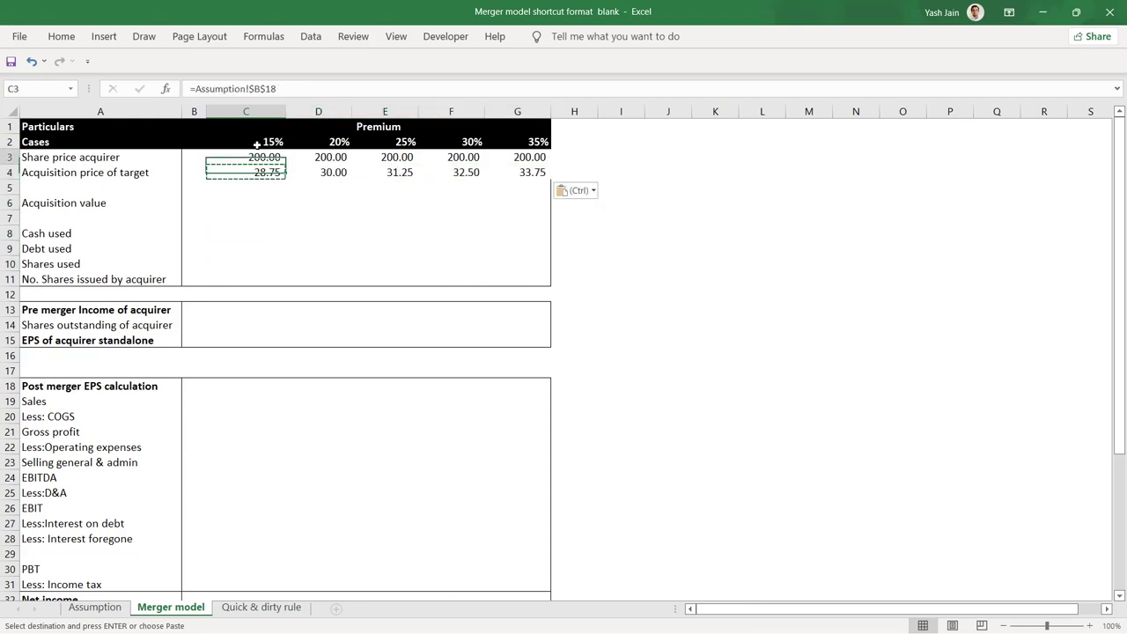
{"action": "key", "text": "Right"}
{"action": "key", "text": "Right"}
{"action": "key", "text": "Right"}
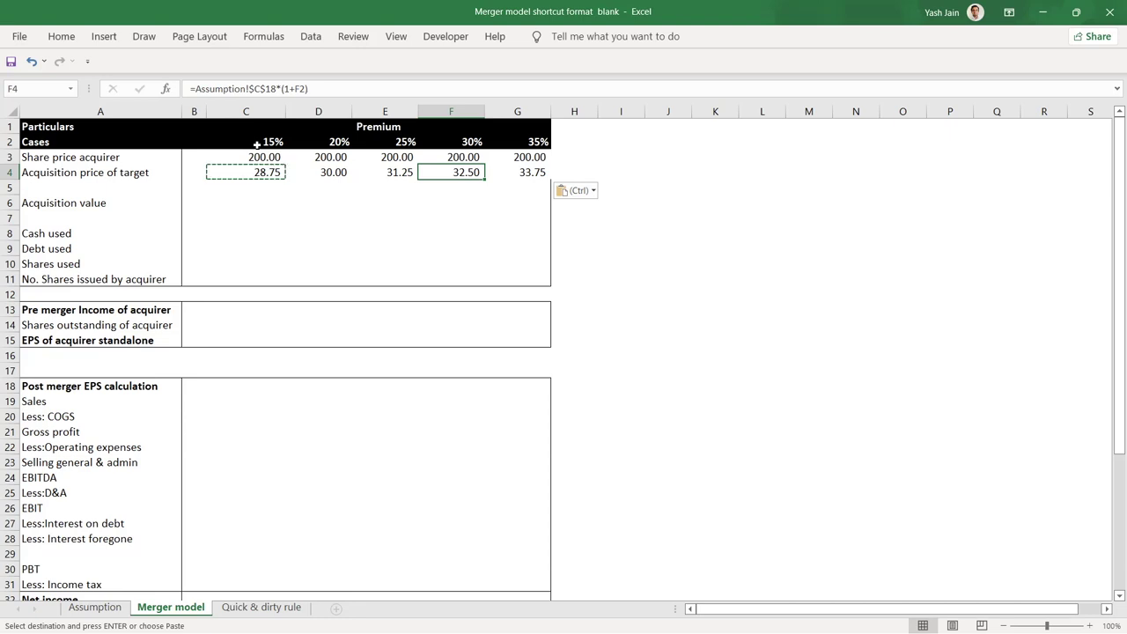
{"action": "key", "text": "Right"}
{"action": "key", "text": "Right"}
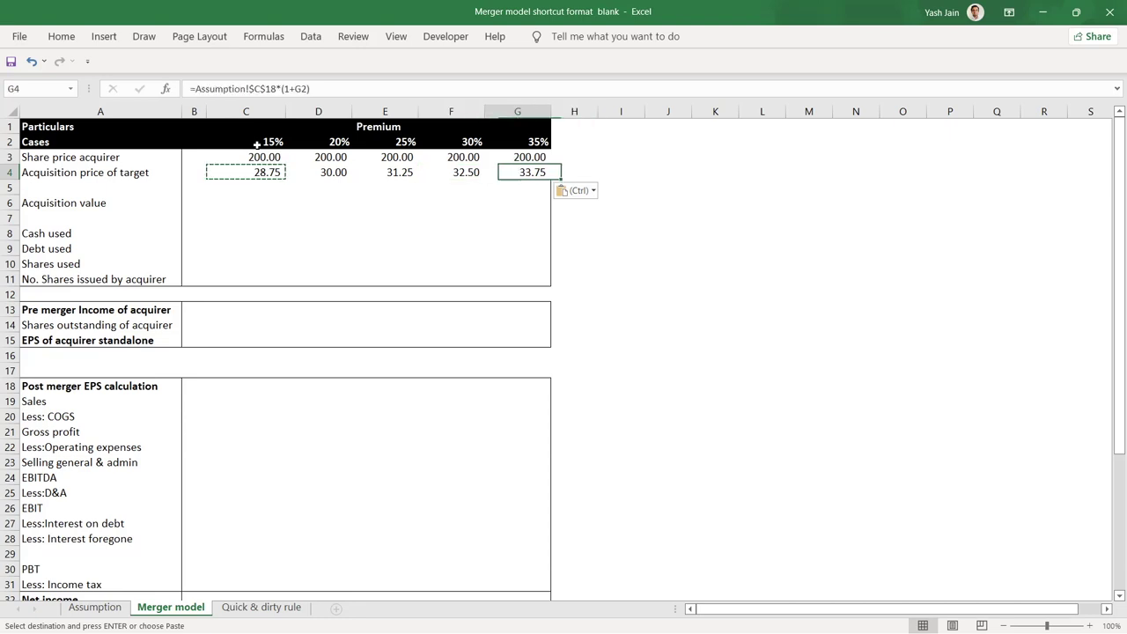
{"action": "key", "text": "Left"}
{"action": "key", "text": "Left"}
{"action": "key", "text": "Left"}
{"action": "key", "text": "Left"}
Step: Calculate the acquisition value in C6 as acquisition price times the target's diluted shares outstanding, =C4*Assumption!$C$16
{"action": "key", "text": "Down"}
{"action": "key", "text": "Down"}
{"action": "key", "text": "Left"}
{"action": "key", "text": "Escape"}
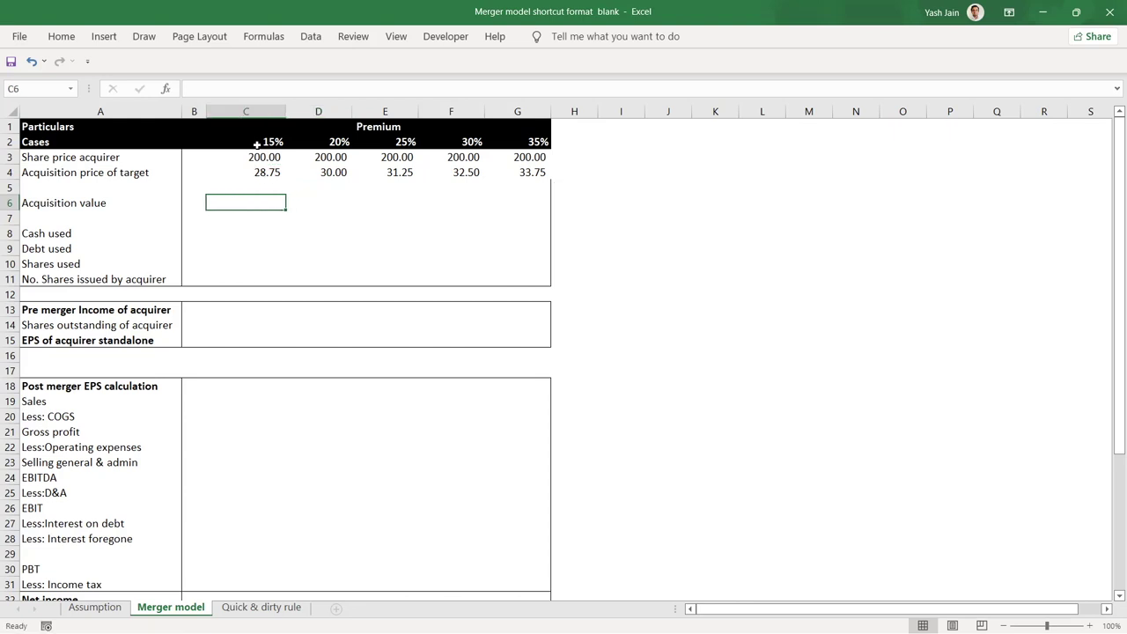
{"action": "type", "text": "="}
{"action": "key", "text": "Up"}
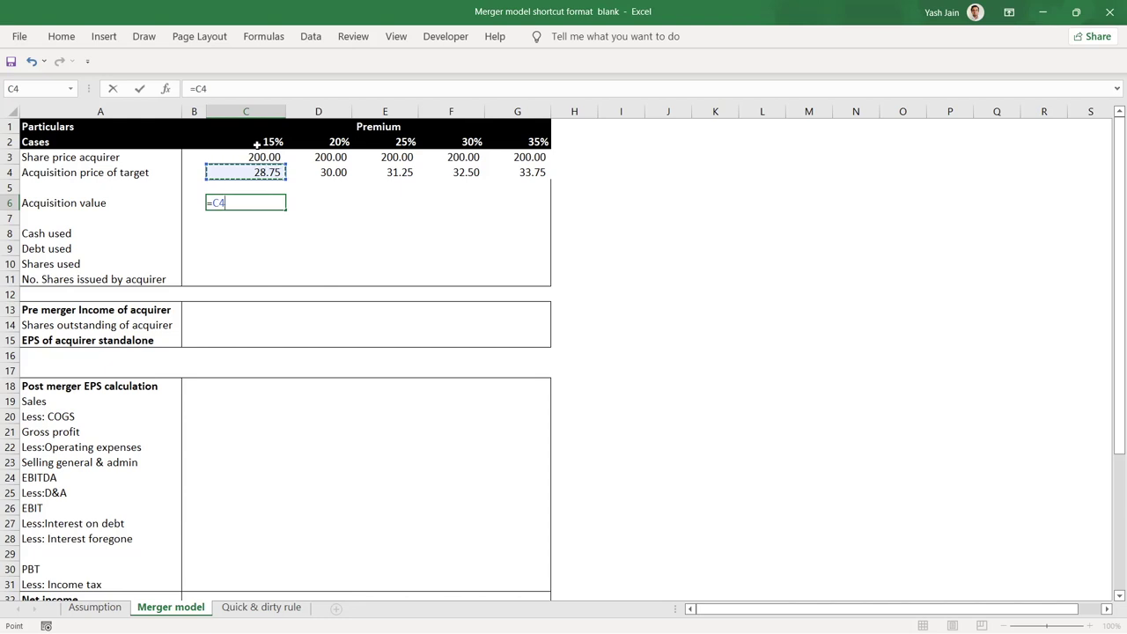
{"action": "type", "text": "*"}
{"action": "left_click", "coordinate": [95, 607]}
{"action": "left_click", "coordinate": [326, 355]}
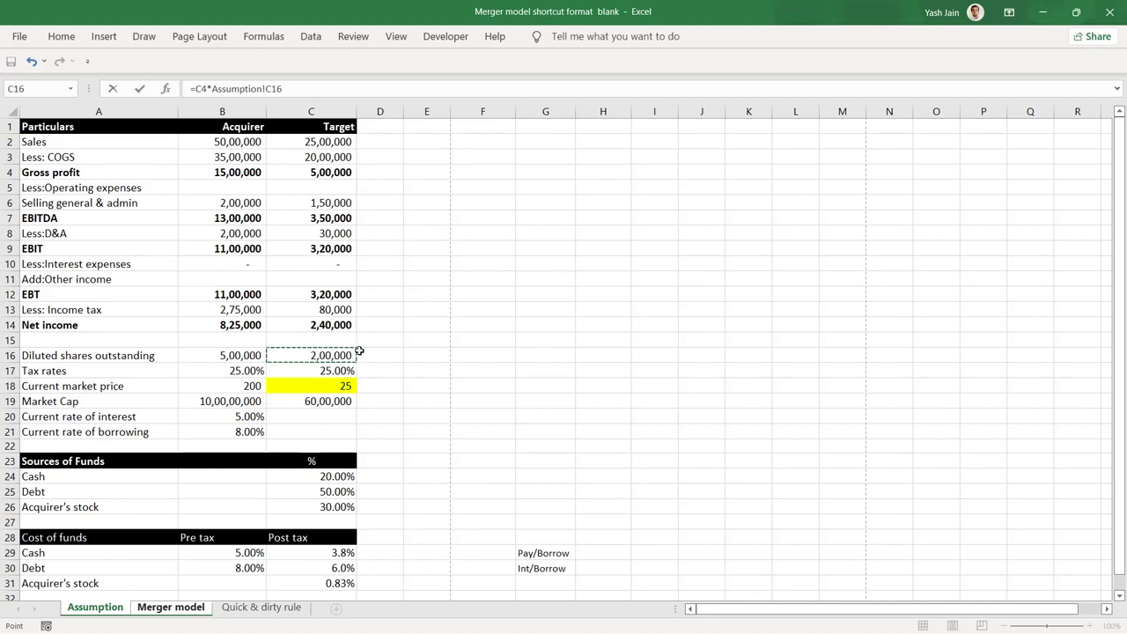
{"action": "key", "text": "F4"}
{"action": "key", "text": "Return"}
Step: Copy the acquisition value formula from C6 across all premium cases through G6
{"action": "key", "text": "Up"}
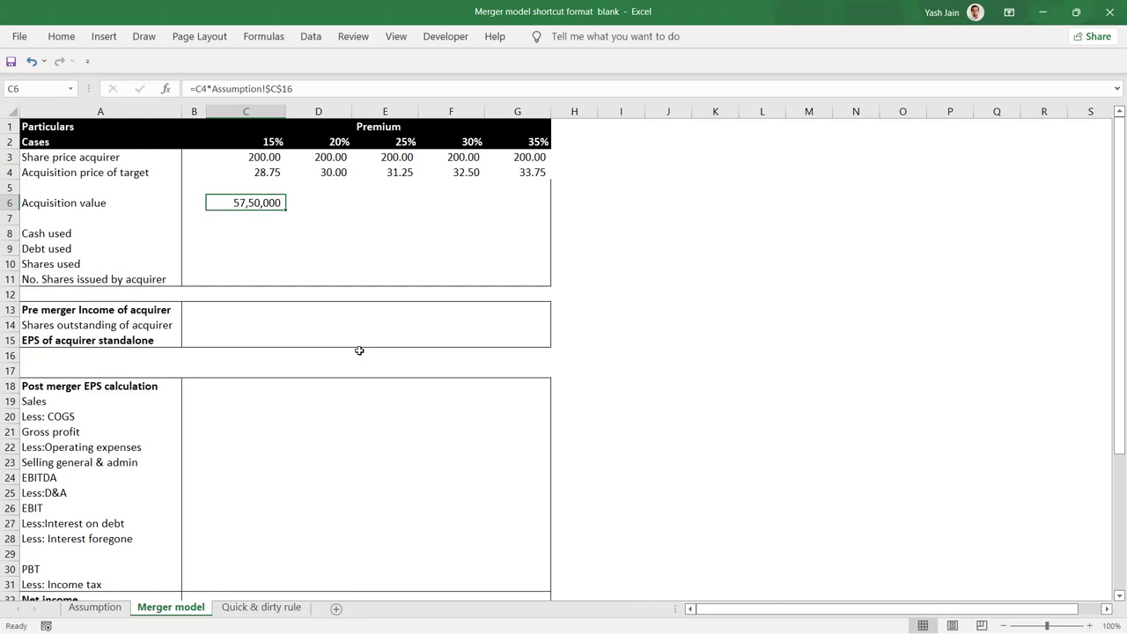
{"action": "key", "text": "ctrl+c"}
{"action": "key", "text": "shift+Right"}
{"action": "key", "text": "shift+Right"}
{"action": "key", "text": "shift+Right"}
{"action": "key", "text": "shift+Right"}
{"action": "key", "text": "ctrl+v"}
Step: Examine the acquisition values in row 6 for each premium case from C6 to G6
{"action": "key", "text": "Down"}
{"action": "key", "text": "Down"}
{"action": "key", "text": "Down"}
{"action": "key", "text": "Down"}
{"action": "key", "text": "Up"}
{"action": "key", "text": "Up"}
{"action": "key", "text": "Up"}
{"action": "key", "text": "Up"}
{"action": "key", "text": "Down"}
{"action": "key", "text": "Up"}
{"action": "key", "text": "shift+Right"}
{"action": "key", "text": "shift+Right"}
{"action": "key", "text": "shift+Right"}
{"action": "key", "text": "shift+Right"}
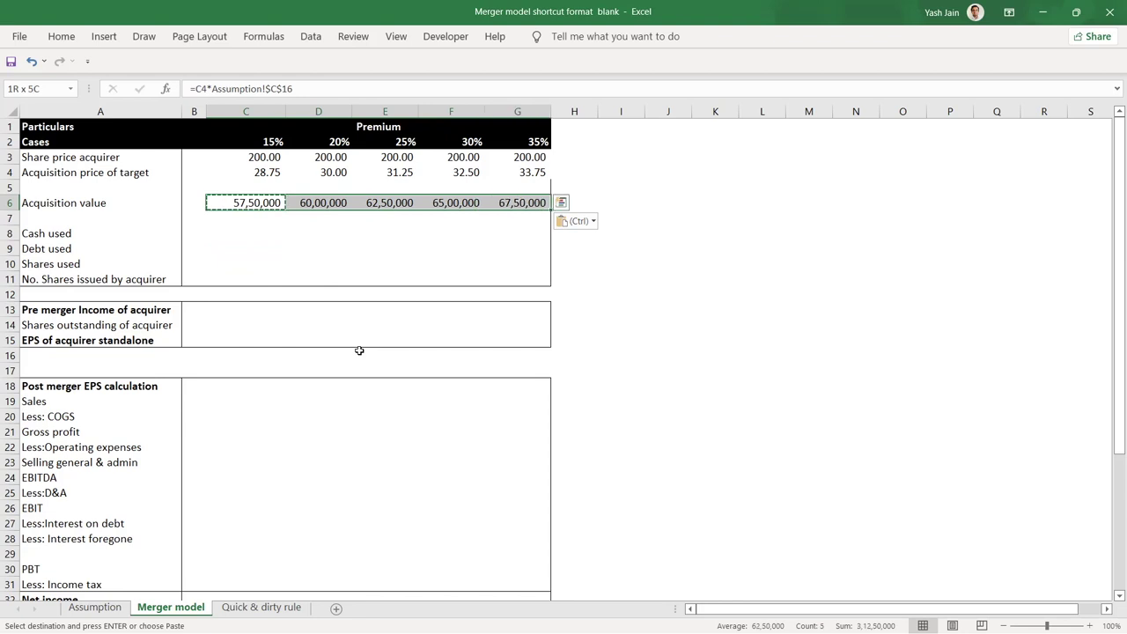
{"action": "key", "text": "Left"}
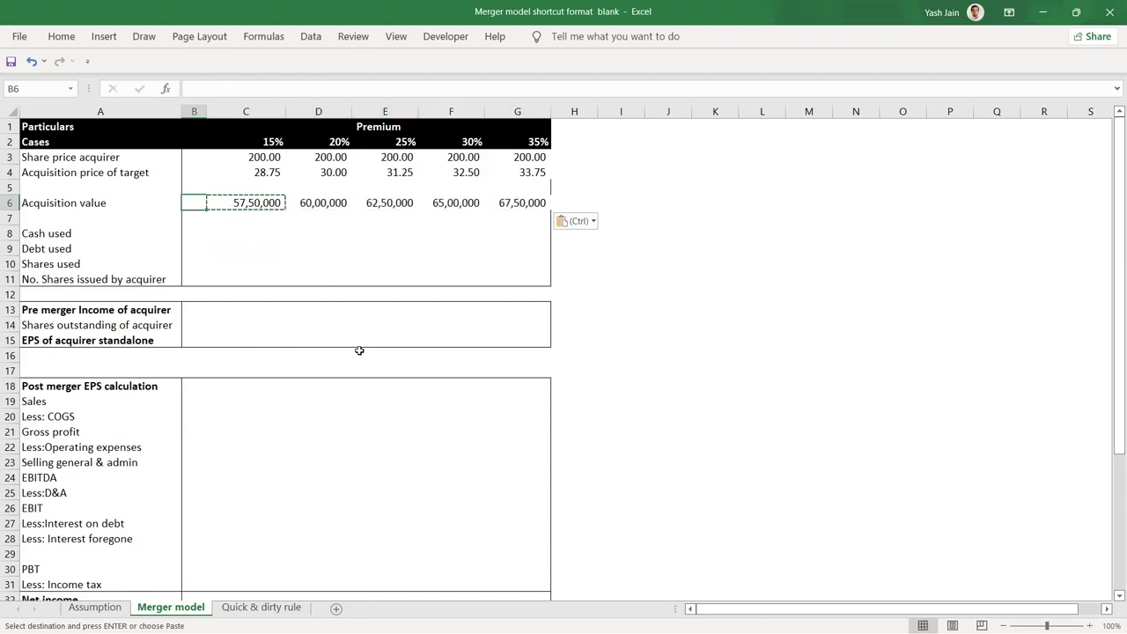
{"action": "key", "text": "Right"}
{"action": "key", "text": "Right"}
{"action": "key", "text": "Right"}
{"action": "key", "text": "Right"}
{"action": "key", "text": "Right"}
{"action": "key", "text": "Left"}
{"action": "key", "text": "Left"}
{"action": "key", "text": "Left"}
{"action": "key", "text": "Left"}
{"action": "key", "text": "shift+Right"}
{"action": "key", "text": "shift+Right"}
{"action": "key", "text": "shift+Right"}
{"action": "key", "text": "shift+Right"}
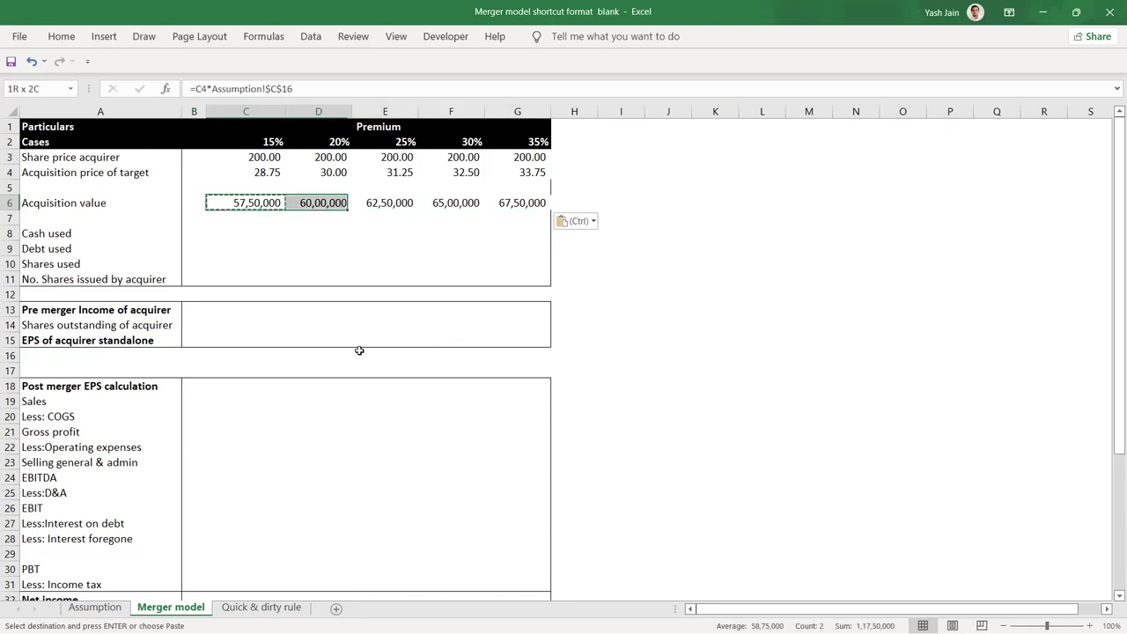
{"action": "key", "text": "shift+space"}
Step: Check the cash, debt and acquirer's stock percentages under Sources of Funds on the Assumption sheet
{"action": "key", "text": "Down"}
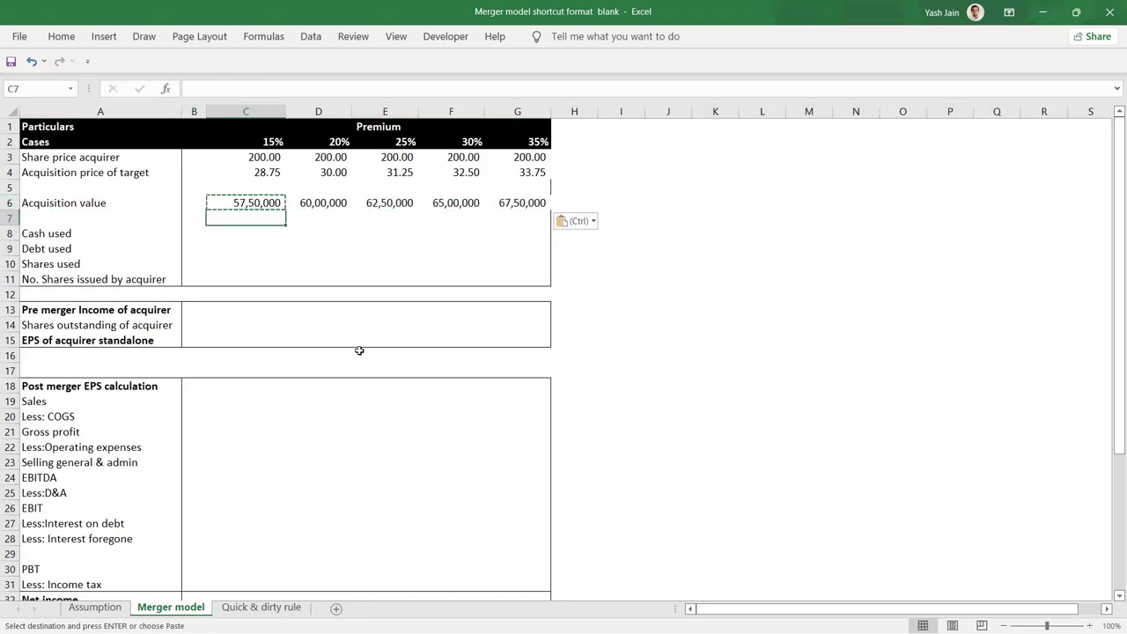
{"action": "left_click", "coordinate": [96, 608]}
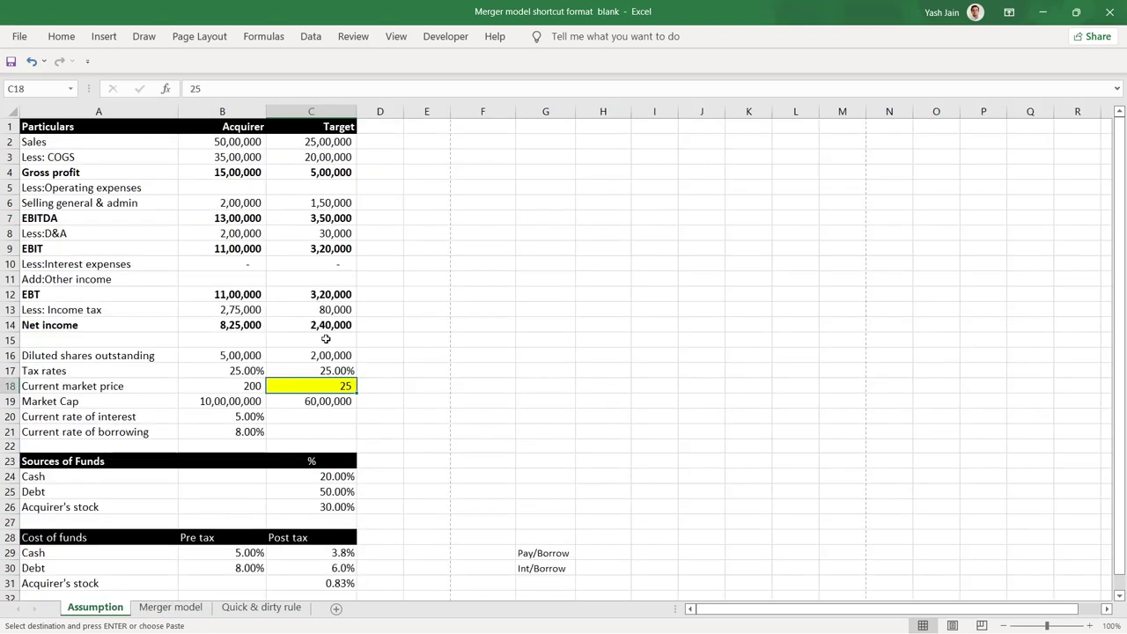
{"action": "left_click", "coordinate": [340, 476]}
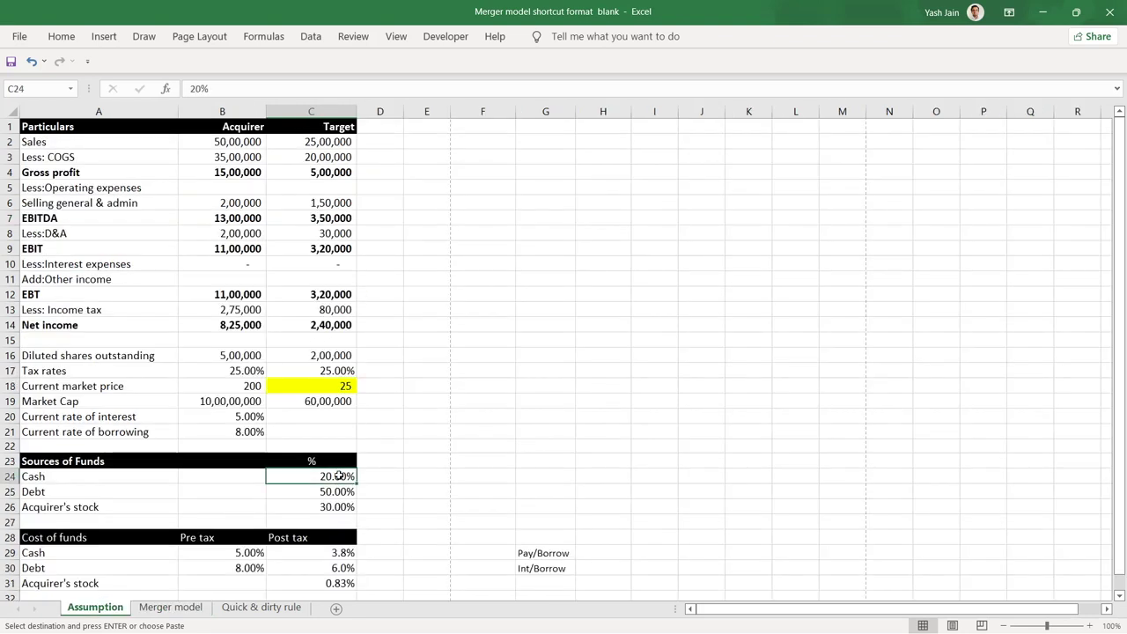
{"action": "left_click", "coordinate": [339, 490]}
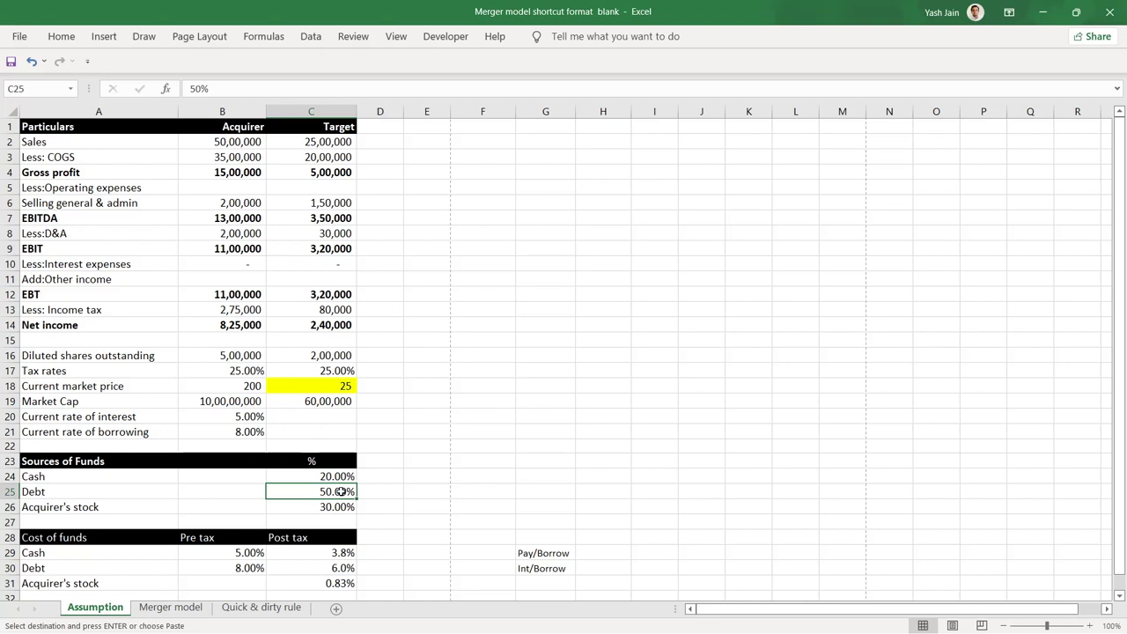
{"action": "left_click", "coordinate": [341, 508]}
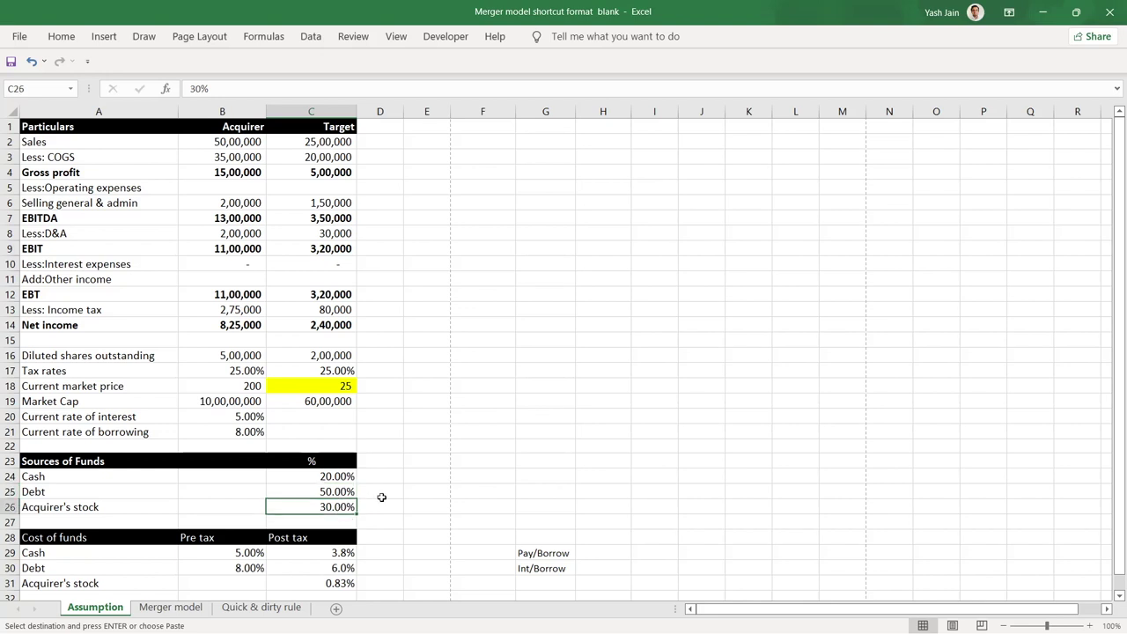
{"action": "left_click", "coordinate": [180, 607]}
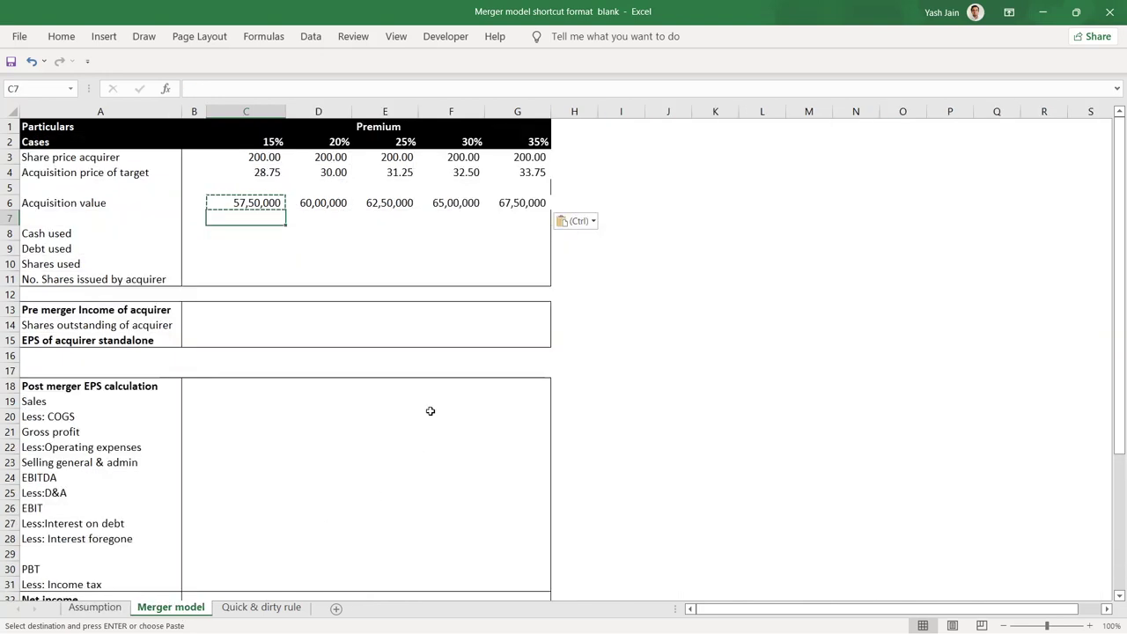
Step: Calculate cash used in C8 as acquisition value times the cash funding percentage, =C$6*Assumption!$C24
{"action": "key", "text": "Escape"}
{"action": "left_click", "coordinate": [243, 229]}
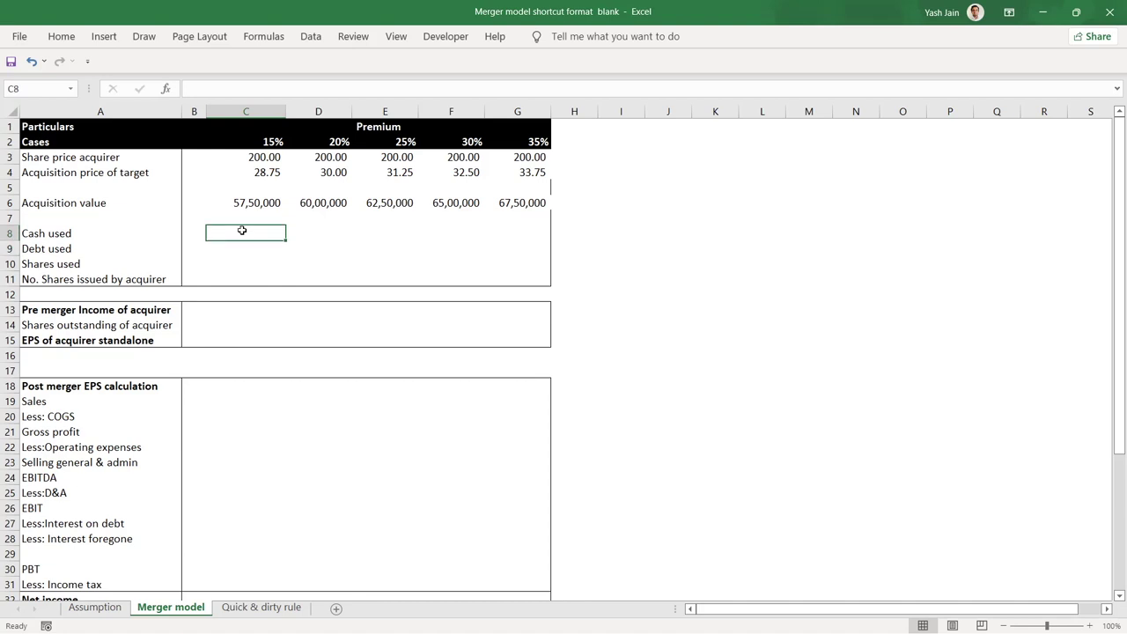
{"action": "type", "text": "="}
{"action": "key", "text": "Up"}
{"action": "key", "text": "Up"}
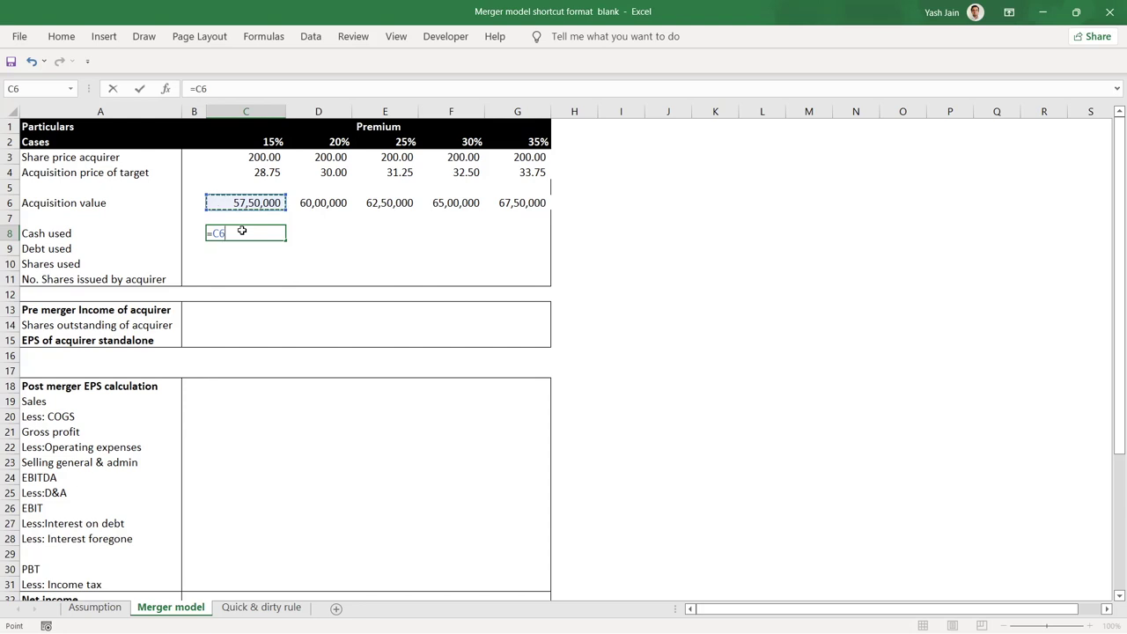
{"action": "key", "text": "F4"}
{"action": "key", "text": "F4"}
{"action": "type", "text": "*"}
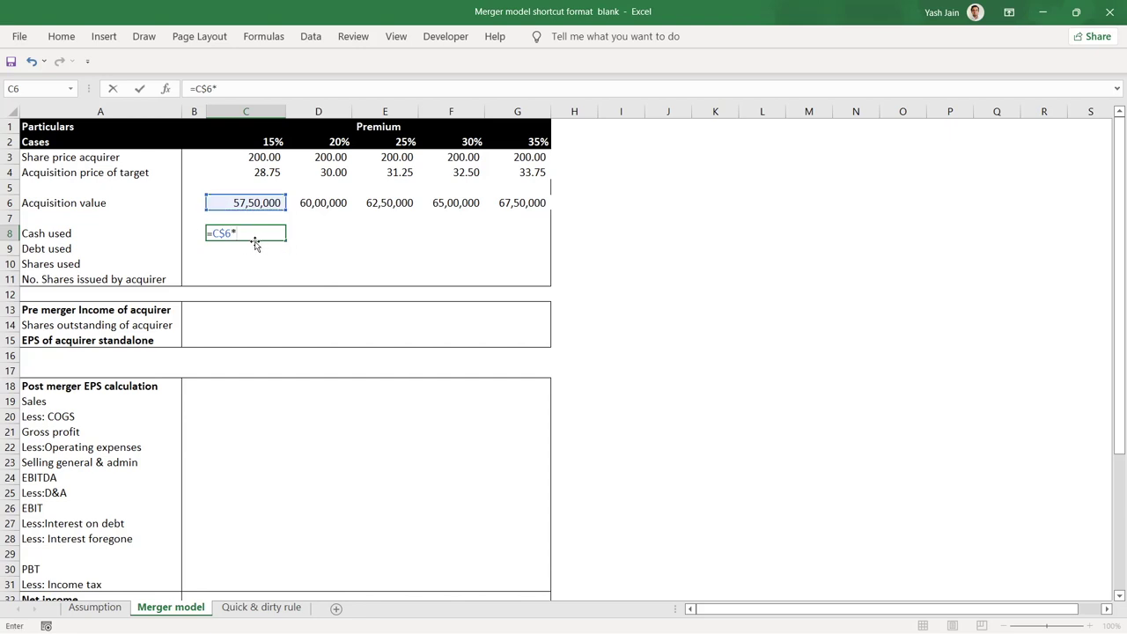
{"action": "left_click", "coordinate": [104, 610]}
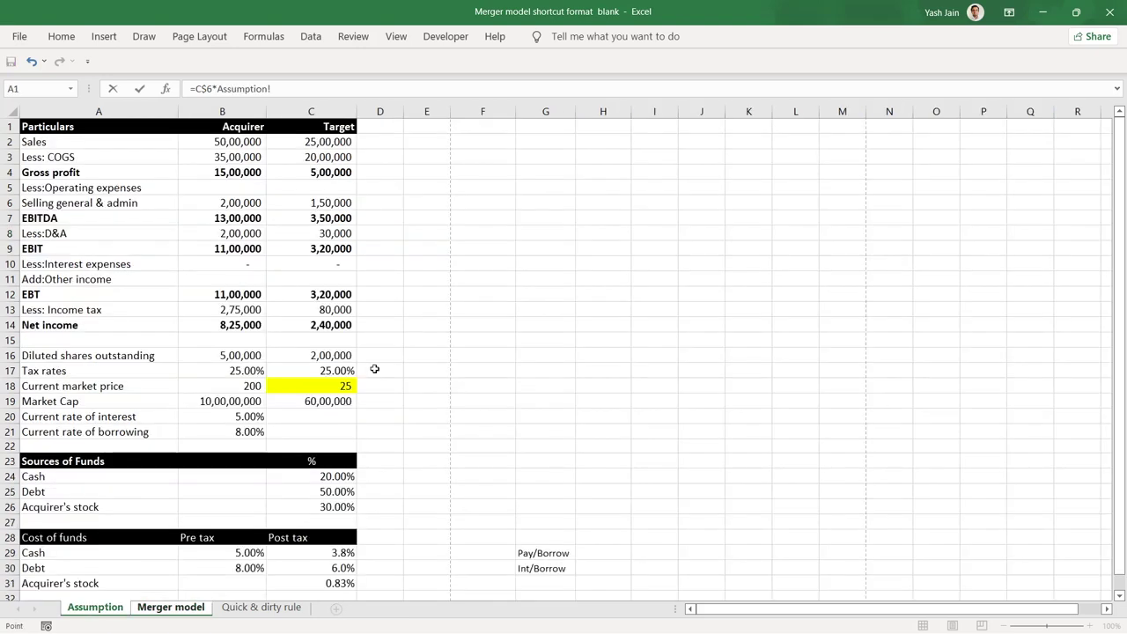
{"action": "left_click", "coordinate": [324, 480]}
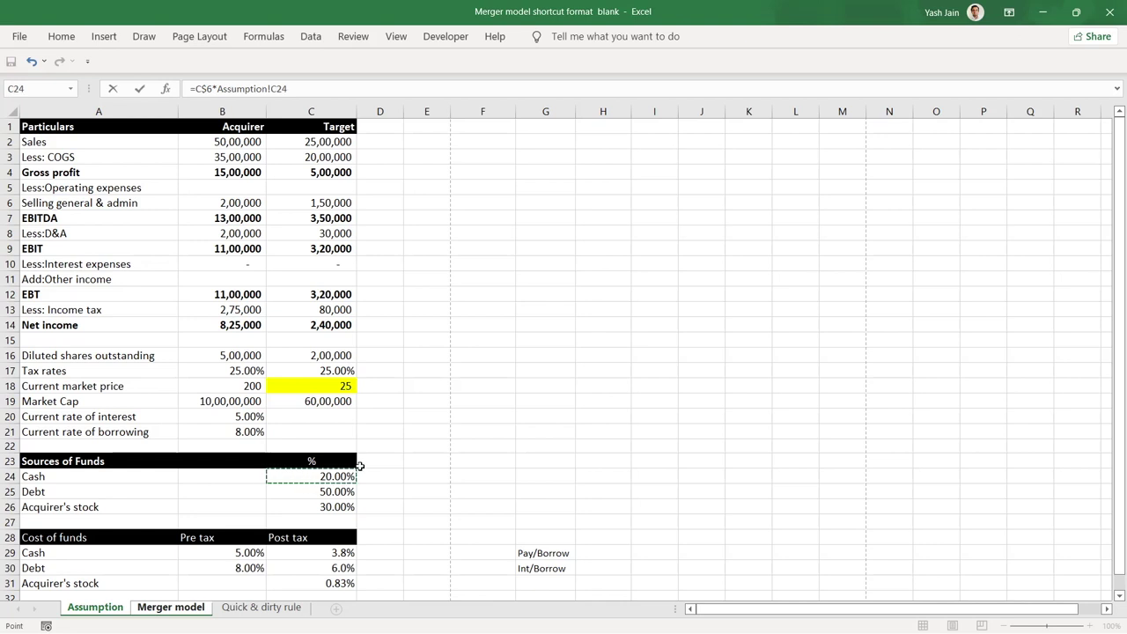
{"action": "key", "text": "F4"}
{"action": "key", "text": "F4"}
{"action": "key", "text": "F4"}
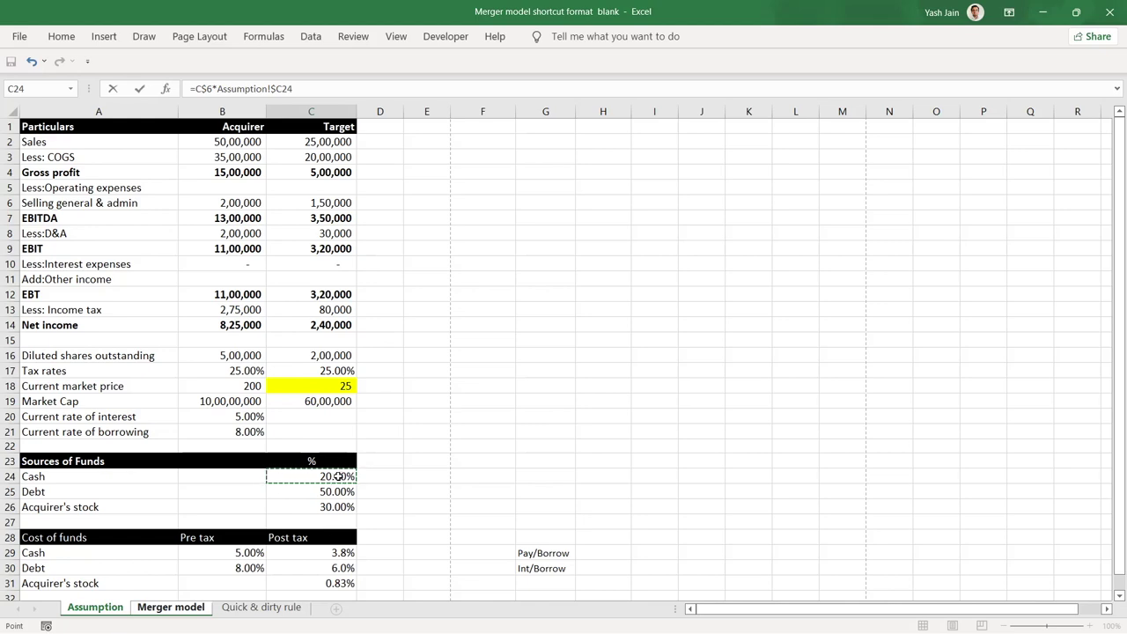
{"action": "key", "text": "ctrl+Return"}
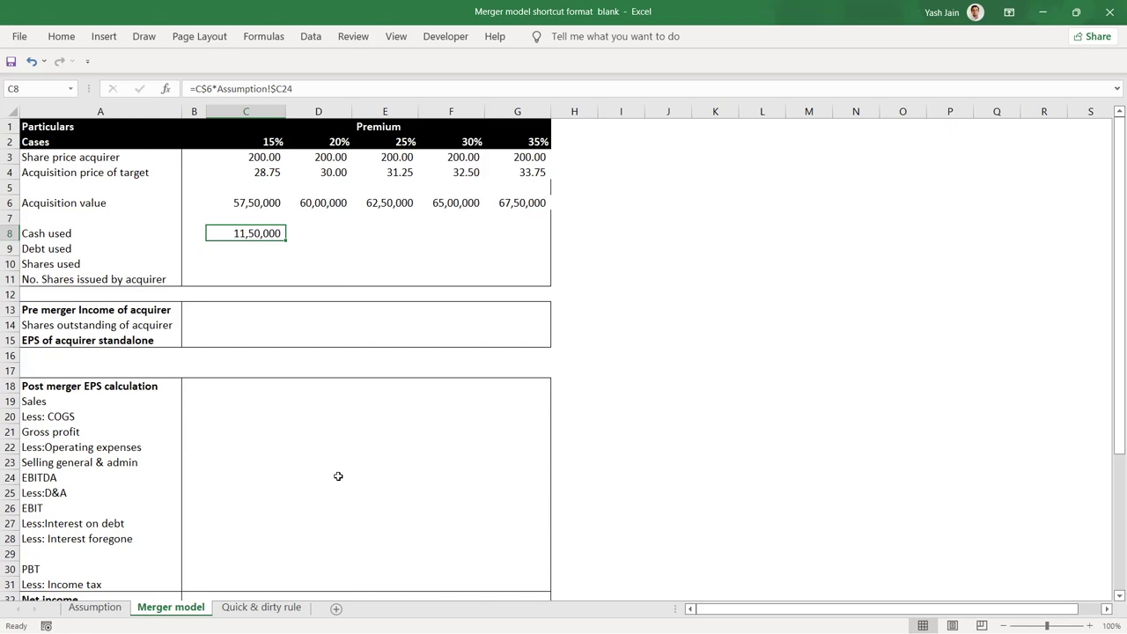
Step: Copy the cash used formula from C8 across all premium cases and down through debt and shares used, filling C8:G10
{"action": "key", "text": "ctrl+c"}
{"action": "key", "text": "shift+Right"}
{"action": "key", "text": "shift+Right"}
{"action": "key", "text": "shift+Right"}
{"action": "key", "text": "shift+Right"}
{"action": "key", "text": "ctrl+v"}
{"action": "key", "text": "shift+Down"}
{"action": "key", "text": "shift+Down"}
{"action": "key", "text": "ctrl+v"}
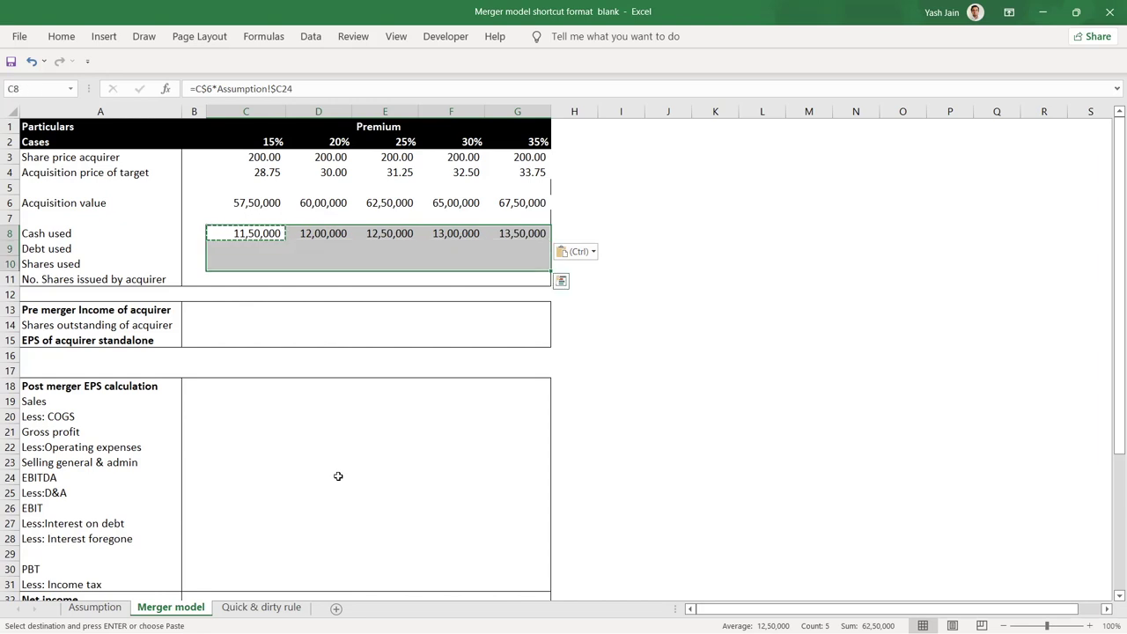
Step: Review the cash, debt and shares used formulas in rows 8 to 10
{"action": "key", "text": "Up"}
{"action": "key", "text": "Down"}
{"action": "key", "text": "Down"}
{"action": "key", "text": "Down"}
{"action": "key", "text": "Right"}
{"action": "key", "text": "Right"}
{"action": "key", "text": "Left"}
{"action": "key", "text": "Left"}
{"action": "key", "text": "Up"}
{"action": "key", "text": "Up"}
{"action": "key", "text": "Escape"}
{"action": "key", "text": "shift+space"}
{"action": "key", "text": "Down"}
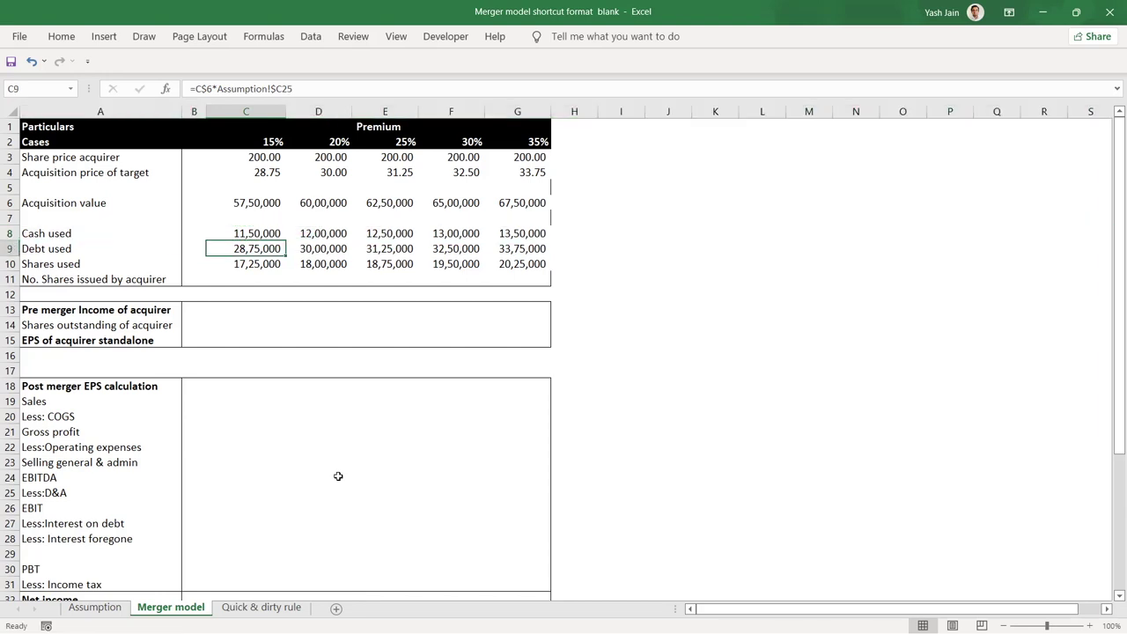
{"action": "key", "text": "shift+space"}
{"action": "key", "text": "Down"}
{"action": "key", "text": "shift+space"}
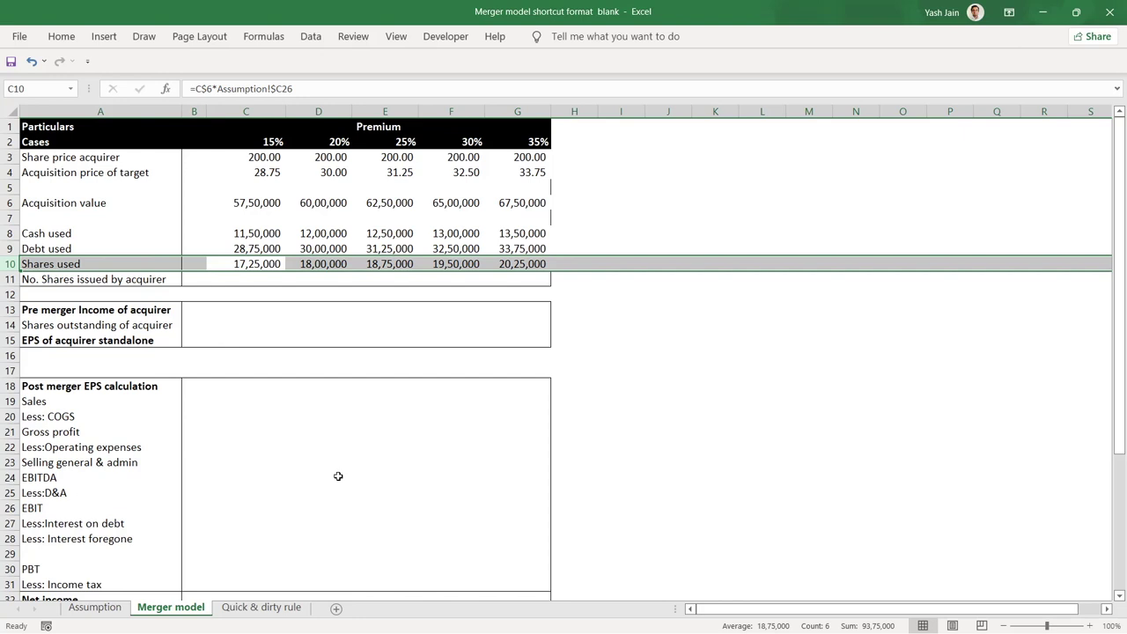
{"action": "key", "text": "Down"}
{"action": "key", "text": "Up"}
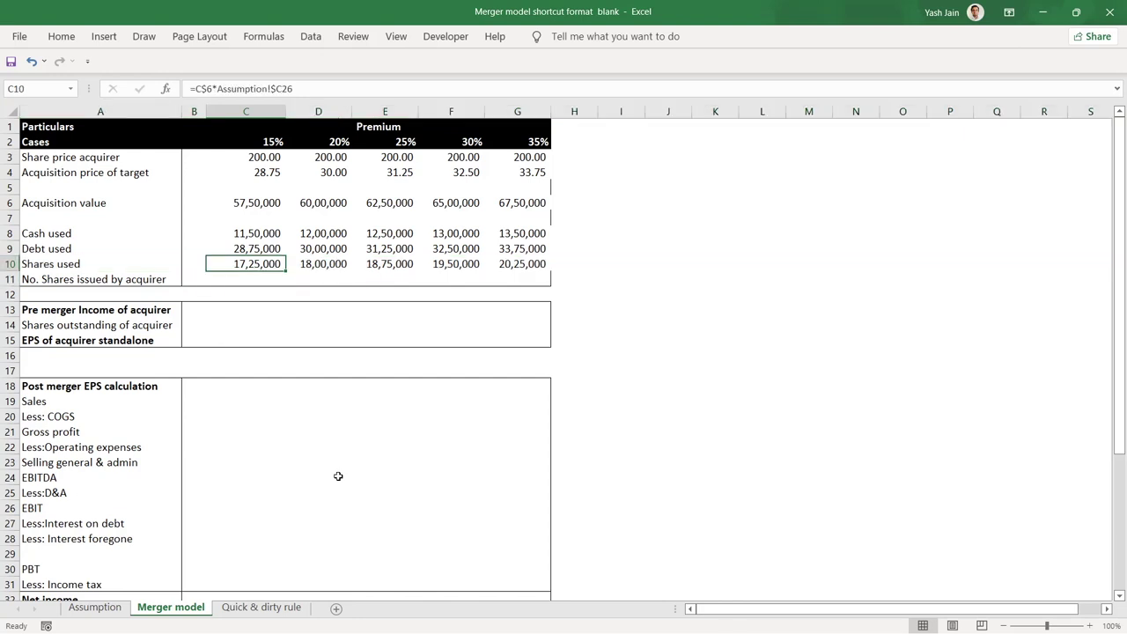
Step: Examine column C from the shares issued row up to the acquirer's share price to identify the inputs for C11
{"action": "key", "text": "Down"}
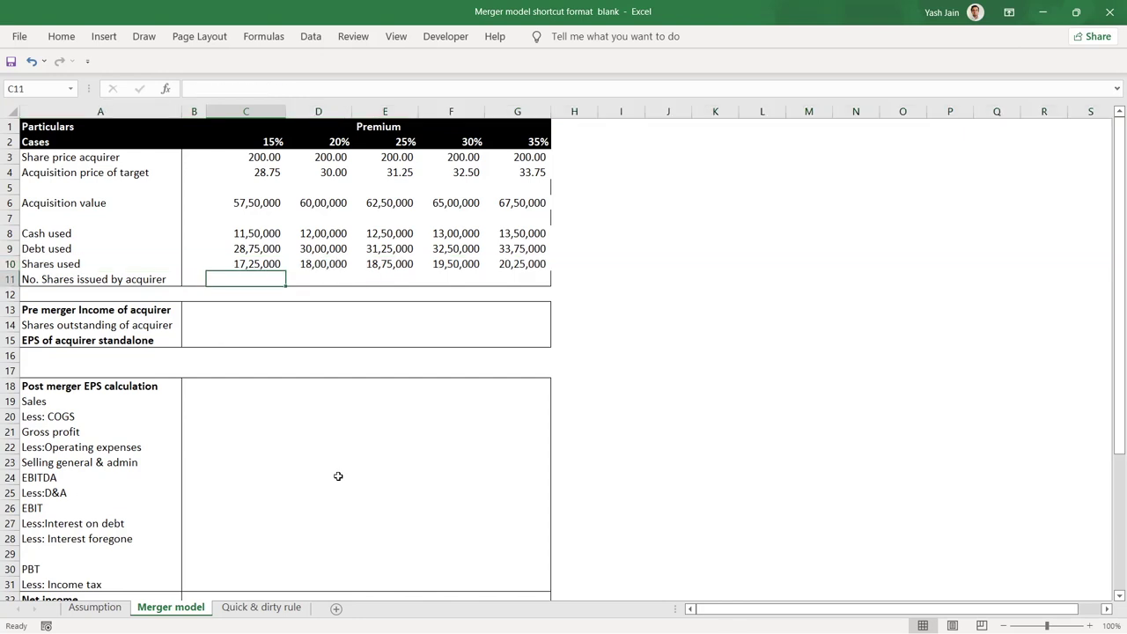
{"action": "key", "text": "Up"}
{"action": "key", "text": "Up"}
{"action": "key", "text": "Up"}
{"action": "key", "text": "Up"}
{"action": "key", "text": "Up"}
{"action": "key", "text": "Up"}
{"action": "key", "text": "Up"}
{"action": "key", "text": "Up"}
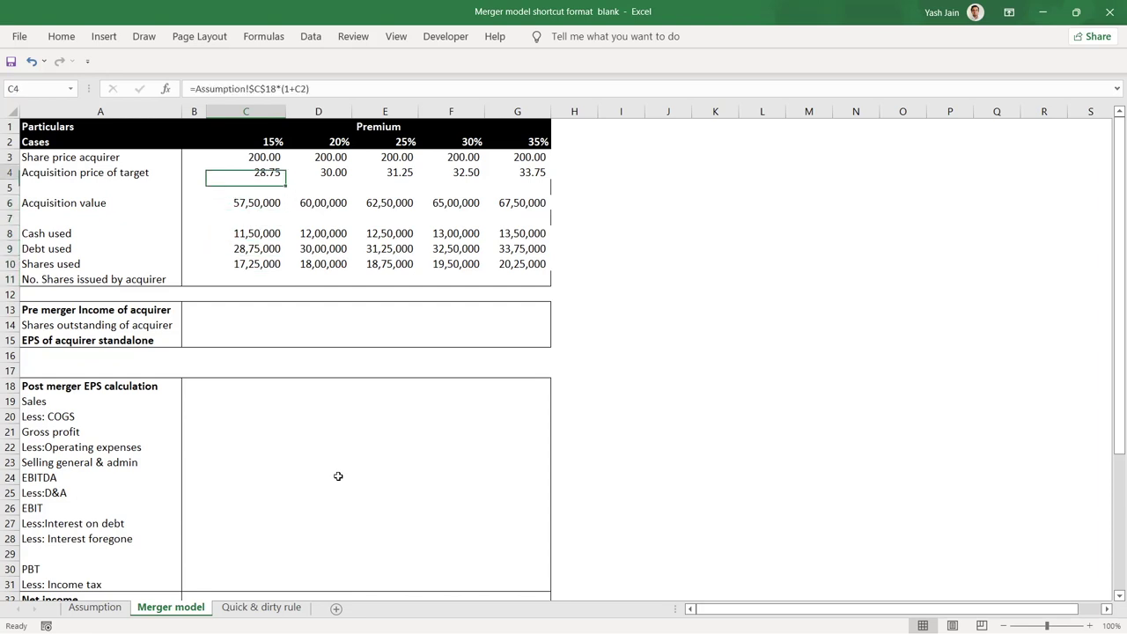
{"action": "key", "text": "Down"}
{"action": "key", "text": "Down"}
{"action": "key", "text": "Down"}
{"action": "key", "text": "Down"}
{"action": "key", "text": "Down"}
{"action": "key", "text": "Down"}
{"action": "key", "text": "Down"}
{"action": "key", "text": "Down"}
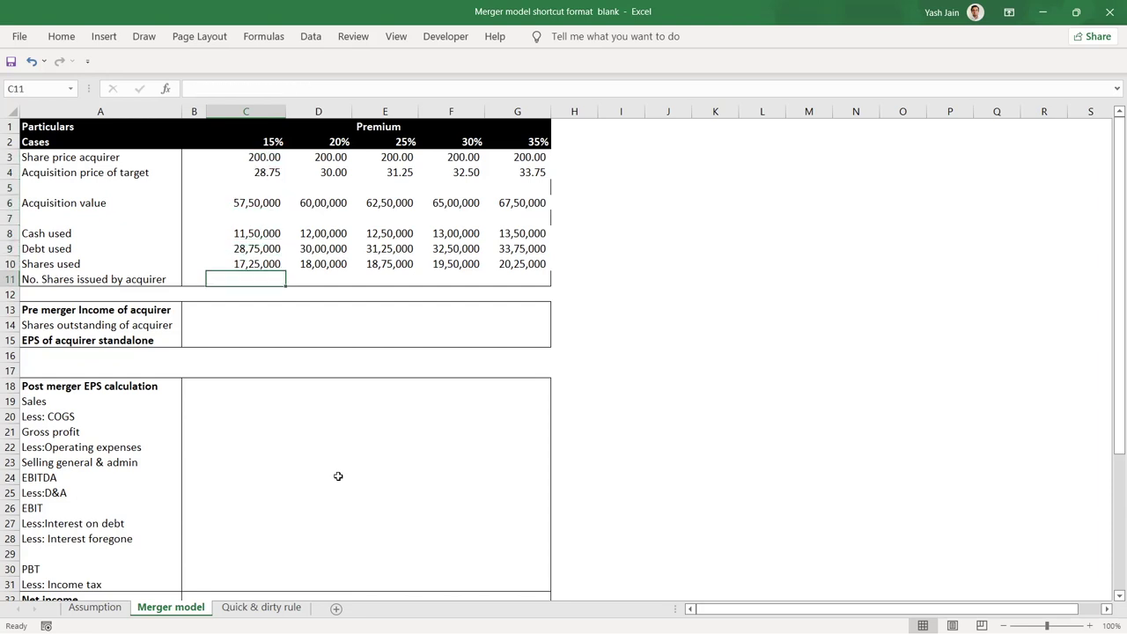
Step: Calculate the number of shares issued by the acquirer in C11 as shares used divided by the acquirer's share price, =C10/C3
{"action": "type", "text": "="}
{"action": "key", "text": "Up"}
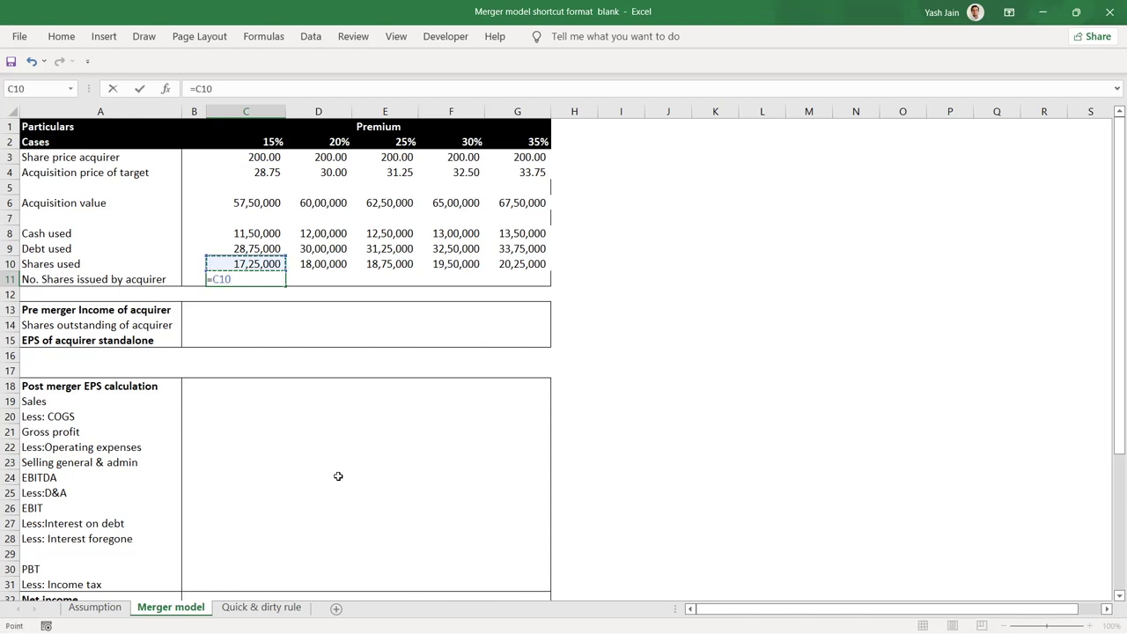
{"action": "type", "text": "/"}
{"action": "key", "text": "Up"}
{"action": "key", "text": "Up"}
{"action": "key", "text": "Up"}
{"action": "key", "text": "Up"}
{"action": "key", "text": "Up"}
{"action": "key", "text": "Up"}
{"action": "key", "text": "Up"}
{"action": "key", "text": "Up"}
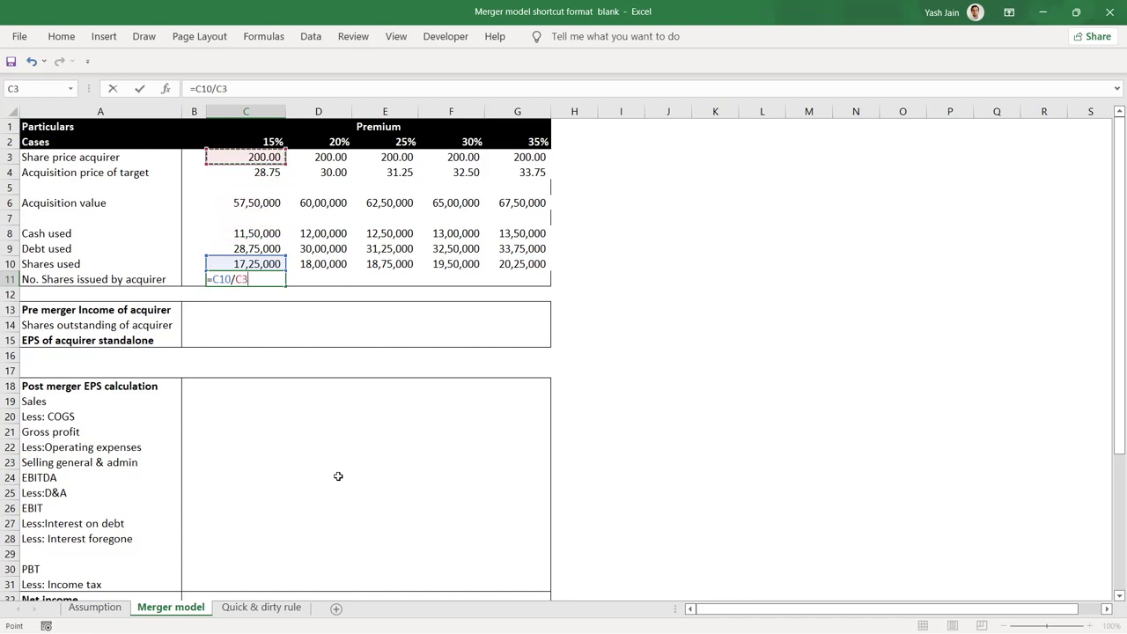
{"action": "key", "text": "Return"}
{"action": "key", "text": "Up"}
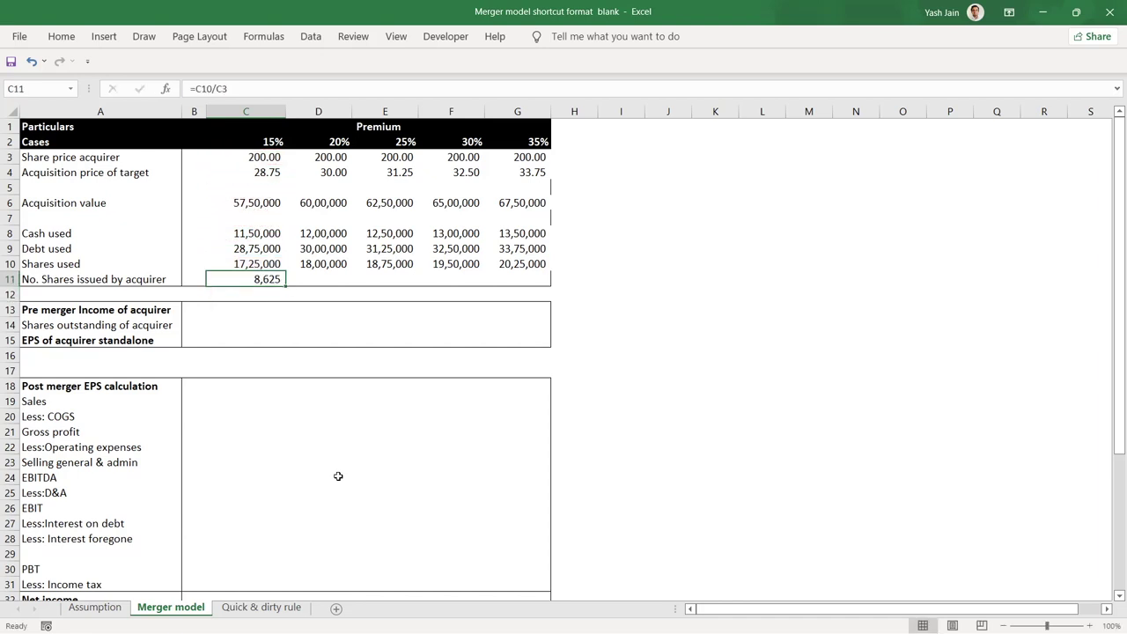
Step: Copy the shares issued formula from C11 across all premium cases through G11
{"action": "key", "text": "ctrl+c"}
{"action": "key", "text": "shift+Right"}
{"action": "key", "text": "shift+Right"}
{"action": "key", "text": "shift+Right"}
{"action": "key", "text": "shift+Right"}
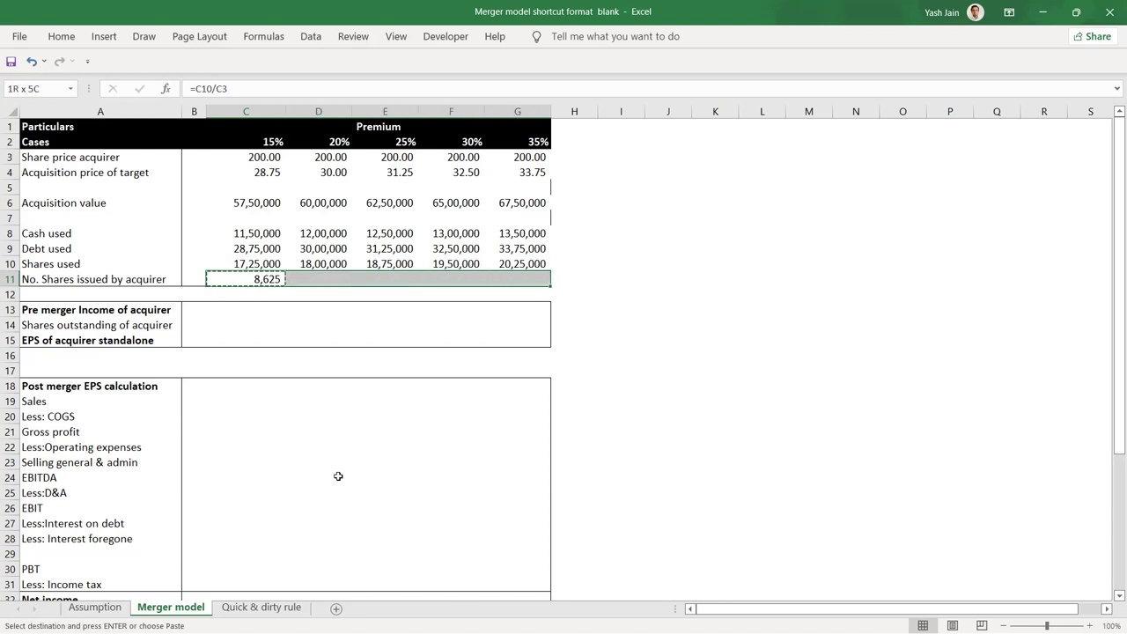
{"action": "key", "text": "ctrl+v"}
Step: Review the shares issued formulas in row 11 for each premium case
{"action": "key", "text": "Right"}
{"action": "key", "text": "Right"}
{"action": "key", "text": "Right"}
{"action": "key", "text": "Right"}
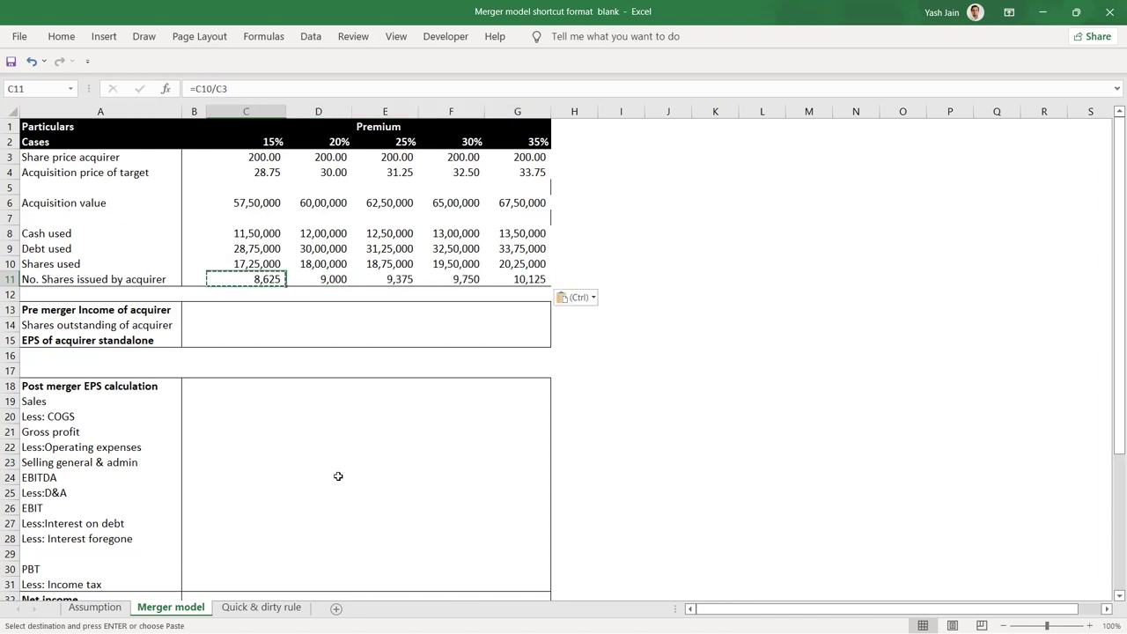
{"action": "key", "text": "Left"}
{"action": "key", "text": "Left"}
{"action": "key", "text": "Left"}
{"action": "key", "text": "Left"}
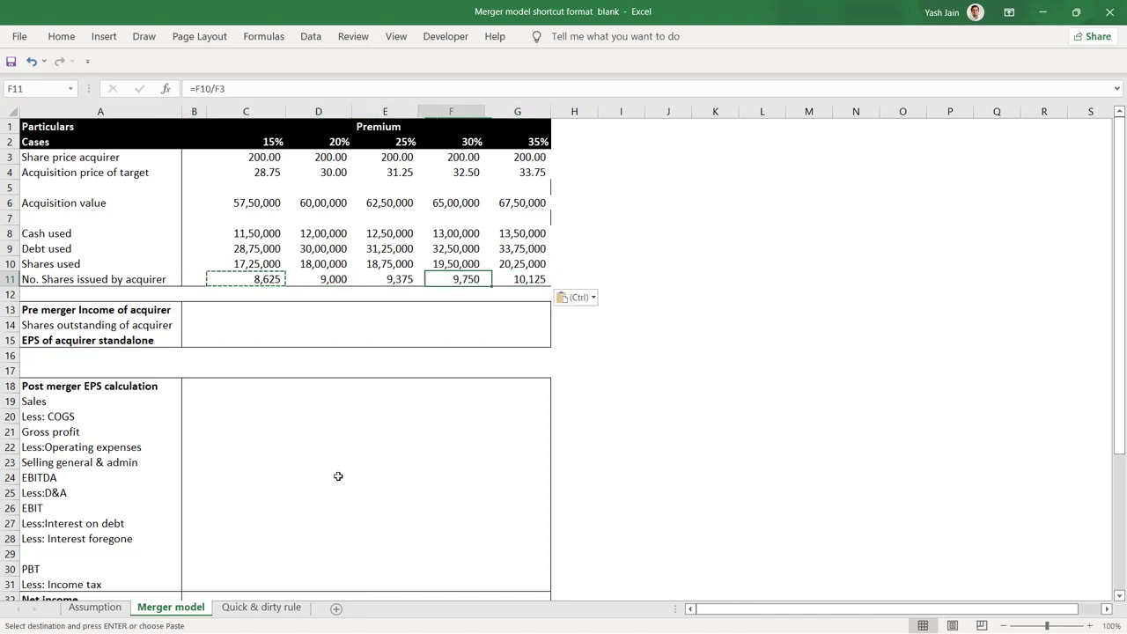
{"action": "key", "text": "Right"}
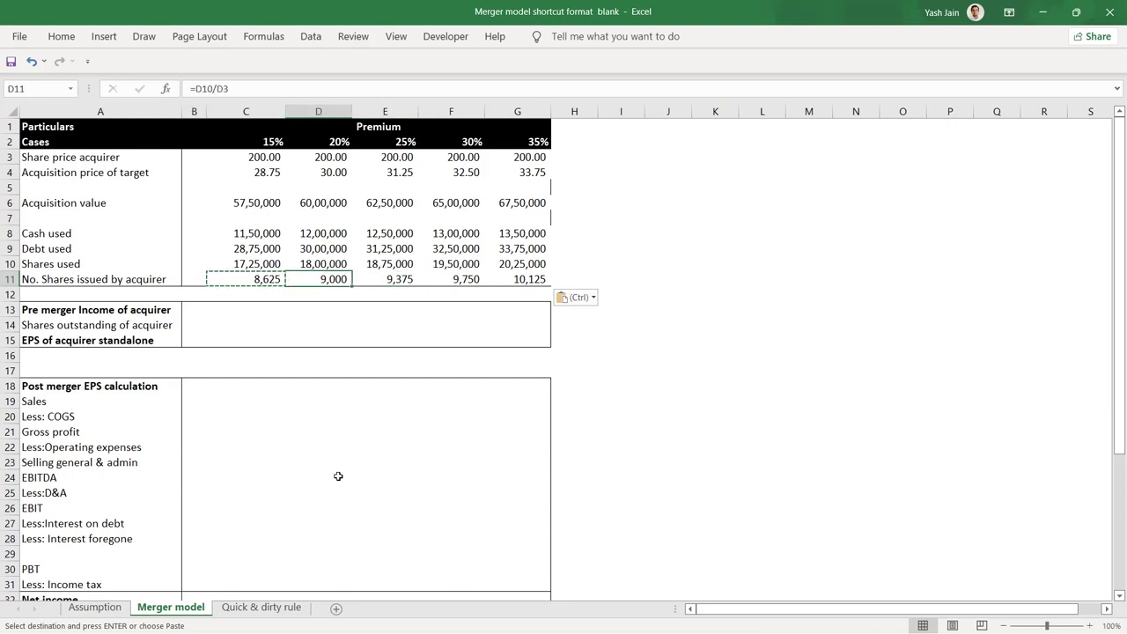
{"action": "key", "text": "Right"}
{"action": "key", "text": "Right"}
{"action": "key", "text": "Right"}
{"action": "key", "text": "Right"}
Step: Select the acquisition and funding block A3:G11 and restore its outside border
{"action": "key", "text": "Left"}
{"action": "key", "text": "Up"}
{"action": "key", "text": "Up"}
{"action": "key", "text": "Up"}
{"action": "key", "text": "Up"}
{"action": "key", "text": "Up"}
{"action": "key", "text": "Up"}
{"action": "key", "text": "Up"}
{"action": "key", "text": "Up"}
{"action": "key", "text": "shift+Down"}
{"action": "key", "text": "shift+Down"}
{"action": "key", "text": "shift+Down"}
{"action": "key", "text": "shift+Down"}
{"action": "key", "text": "shift+Down"}
{"action": "key", "text": "shift+Down"}
{"action": "key", "text": "shift+Down"}
{"action": "key", "text": "shift+Down"}
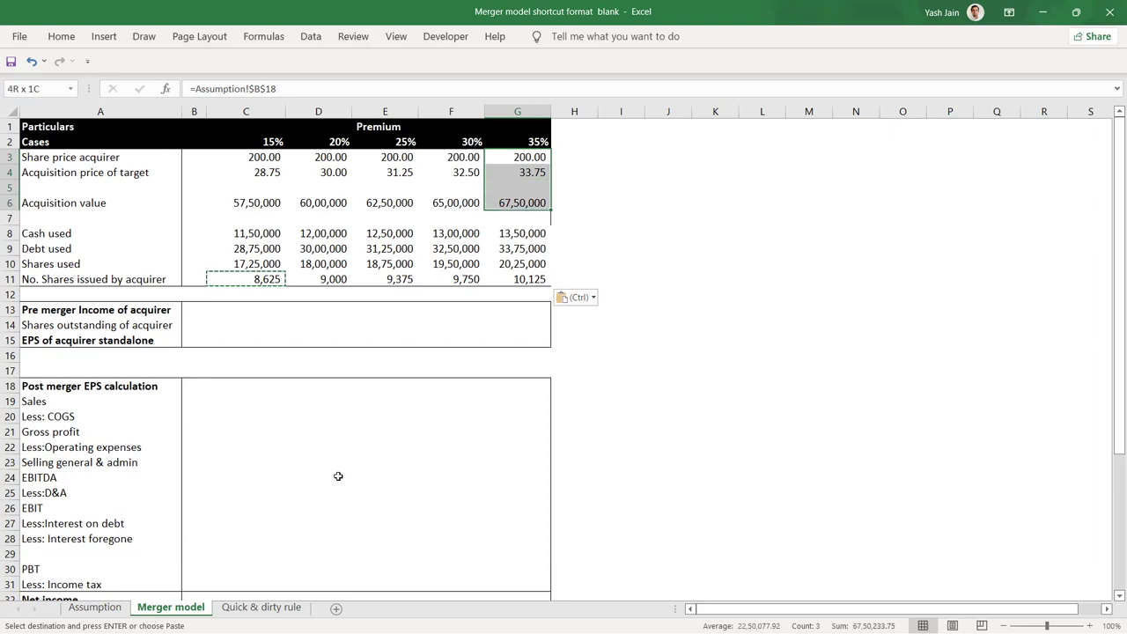
{"action": "key", "text": "ctrl+shift+Left"}
{"action": "key", "text": "ctrl+shift+Left"}
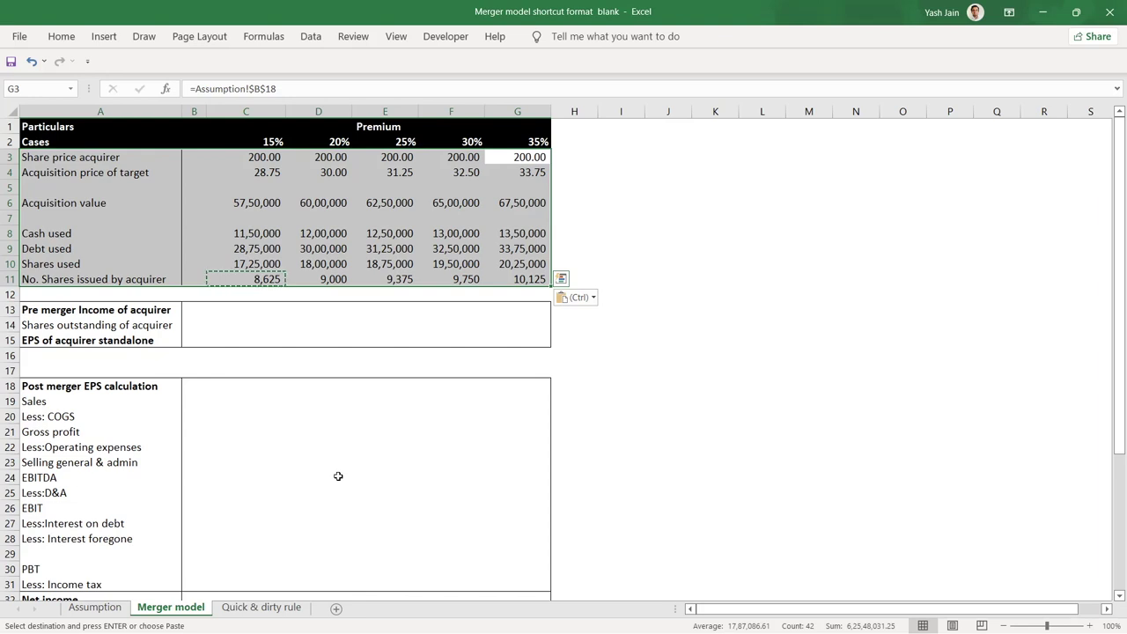
{"action": "key", "text": "Escape"}
Step: Examine the full shares issued row from its label in A11 through the 35% premium case in G11
{"action": "key", "text": "Down"}
{"action": "key", "text": "Down"}
{"action": "key", "text": "Down"}
{"action": "key", "text": "Down"}
{"action": "key", "text": "Down"}
{"action": "key", "text": "Down"}
{"action": "key", "text": "Down"}
{"action": "key", "text": "Down"}
{"action": "key", "text": "Down"}
{"action": "key", "text": "Down"}
{"action": "key", "text": "Left"}
{"action": "key", "text": "Left"}
{"action": "key", "text": "Left"}
{"action": "key", "text": "Left"}
{"action": "key", "text": "Up"}
{"action": "key", "text": "Up"}
{"action": "key", "text": "Left"}
{"action": "key", "text": "Left"}
{"action": "key", "text": "shift+Right"}
{"action": "key", "text": "shift+Right"}
{"action": "key", "text": "shift+Right"}
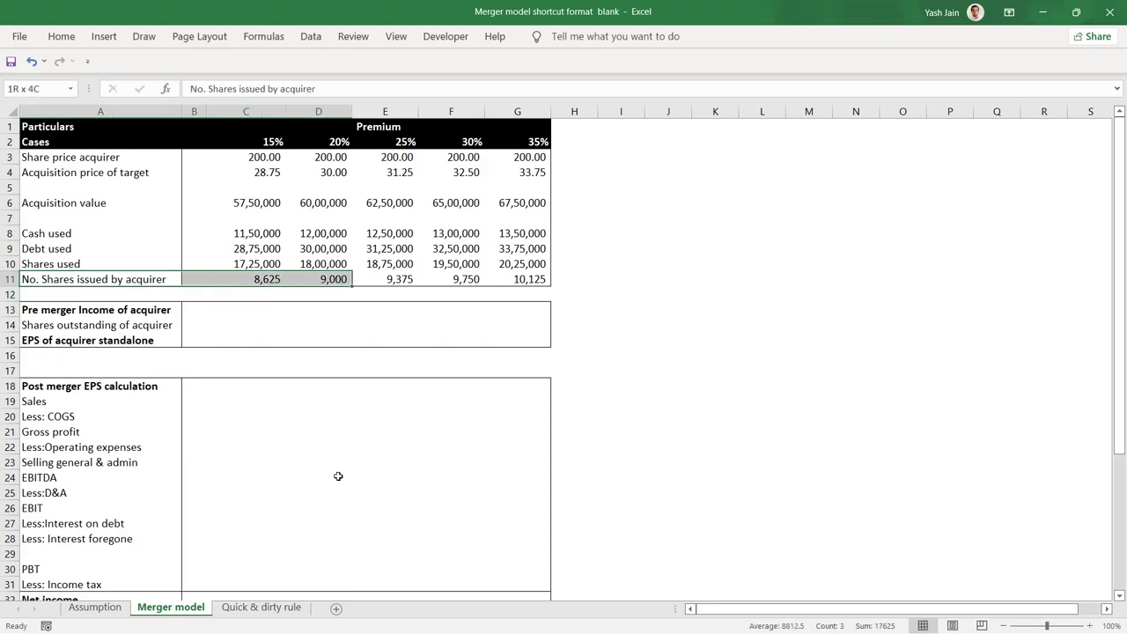
{"action": "key", "text": "shift+Right"}
{"action": "key", "text": "shift+Right"}
{"action": "key", "text": "shift+Right"}
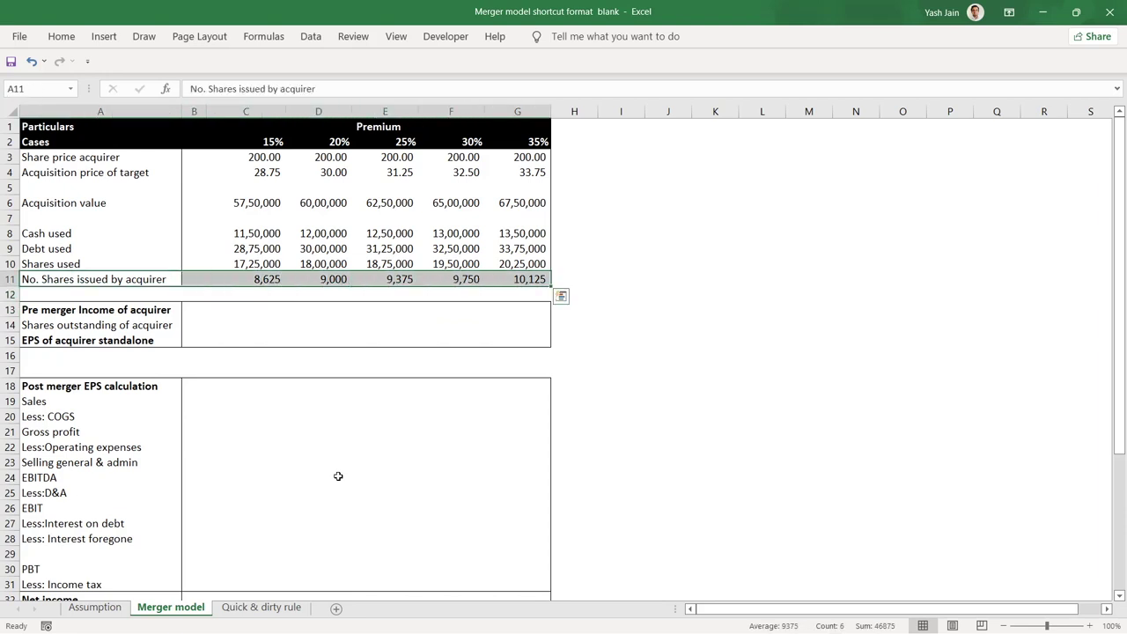
Step: Link the acquirer's pre-merger income in C13 to its net income on the Assumption sheet, =Assumption!$B$14
{"action": "key", "text": "Down"}
{"action": "key", "text": "Down"}
{"action": "key", "text": "Down"}
{"action": "key", "text": "Up"}
{"action": "key", "text": "Right"}
{"action": "key", "text": "Right"}
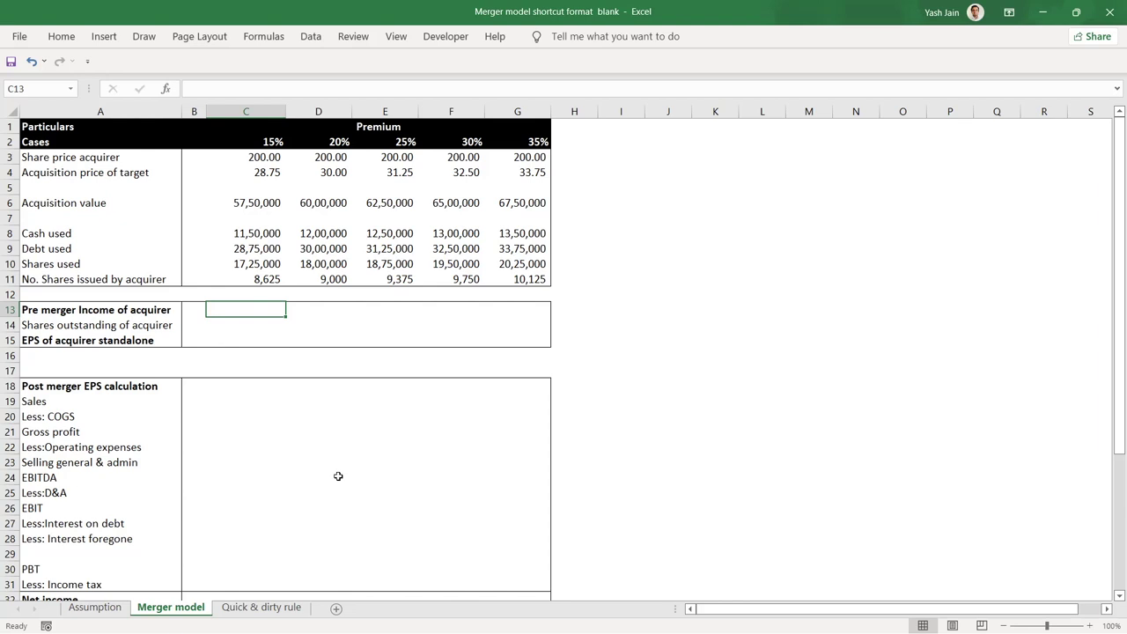
{"action": "type", "text": "="}
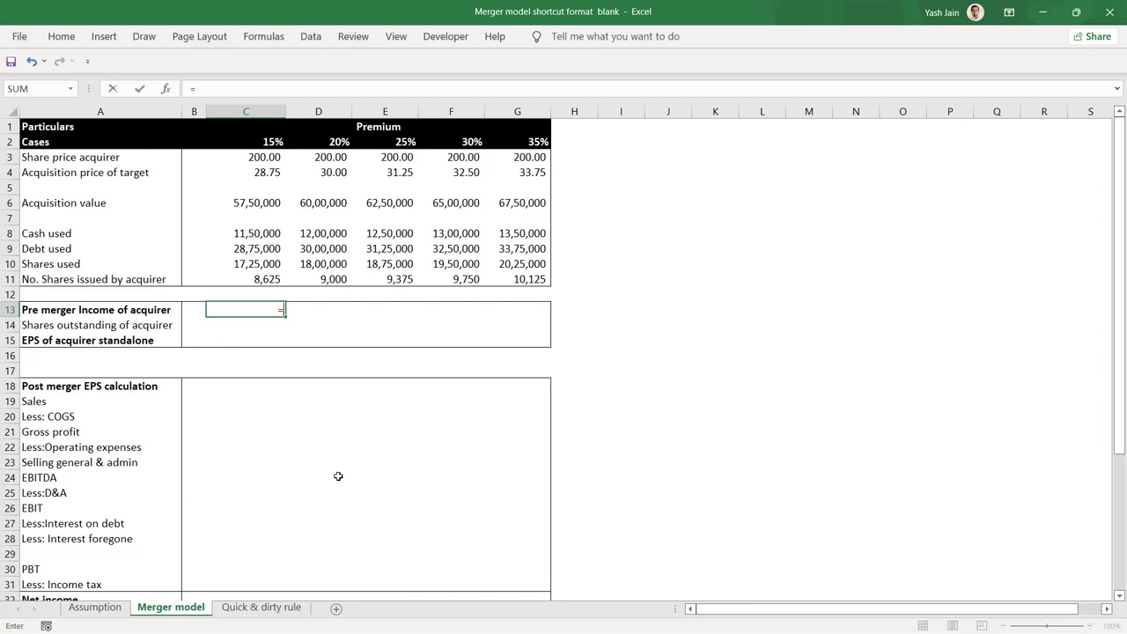
{"action": "left_click", "coordinate": [84, 607]}
{"action": "left_click", "coordinate": [238, 324]}
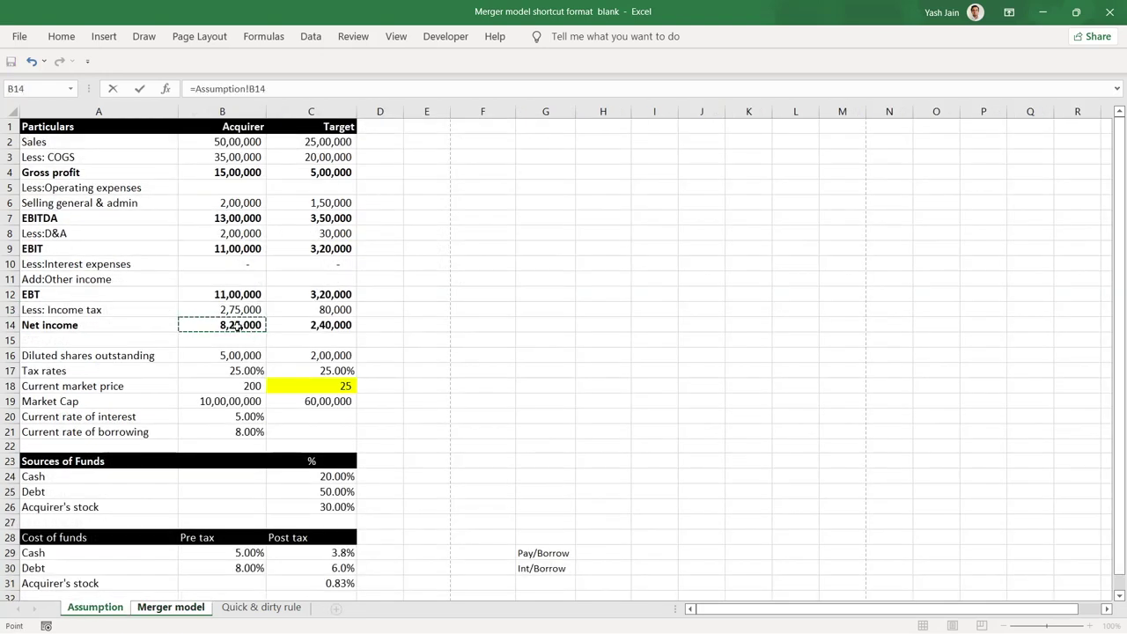
{"action": "key", "text": "F4"}
{"action": "key", "text": "ctrl+Return"}
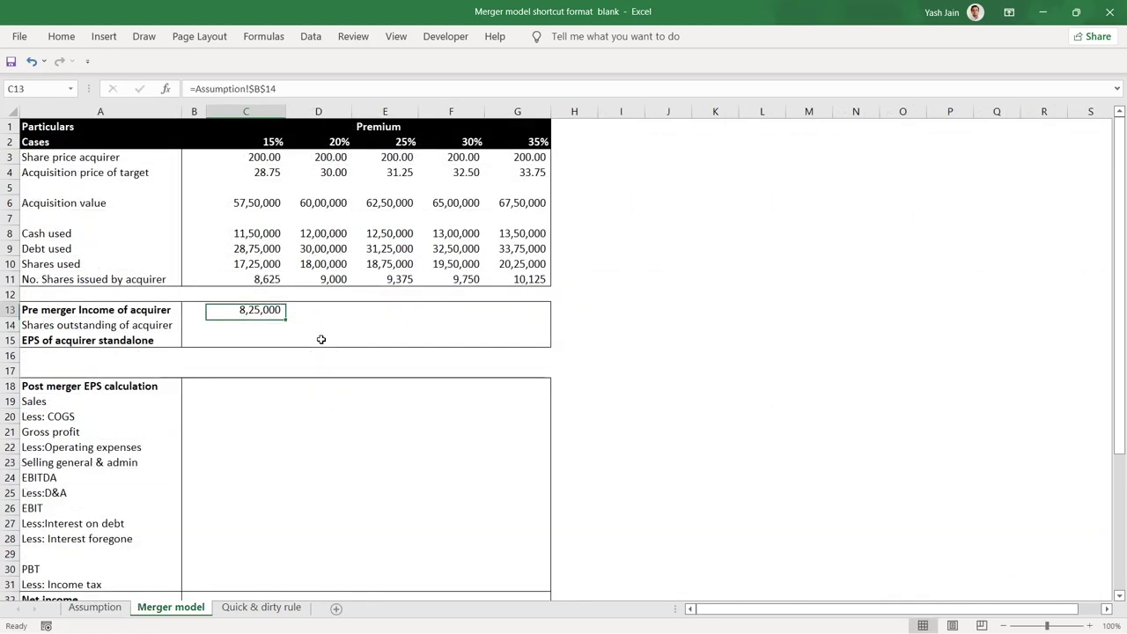
Step: Copy the pre-merger income formula in C13 across the other premium cases through G13
{"action": "key", "text": "ctrl+c"}
{"action": "key", "text": "shift+Right"}
{"action": "key", "text": "shift+Right"}
{"action": "key", "text": "shift+Right"}
{"action": "key", "text": "shift+Right"}
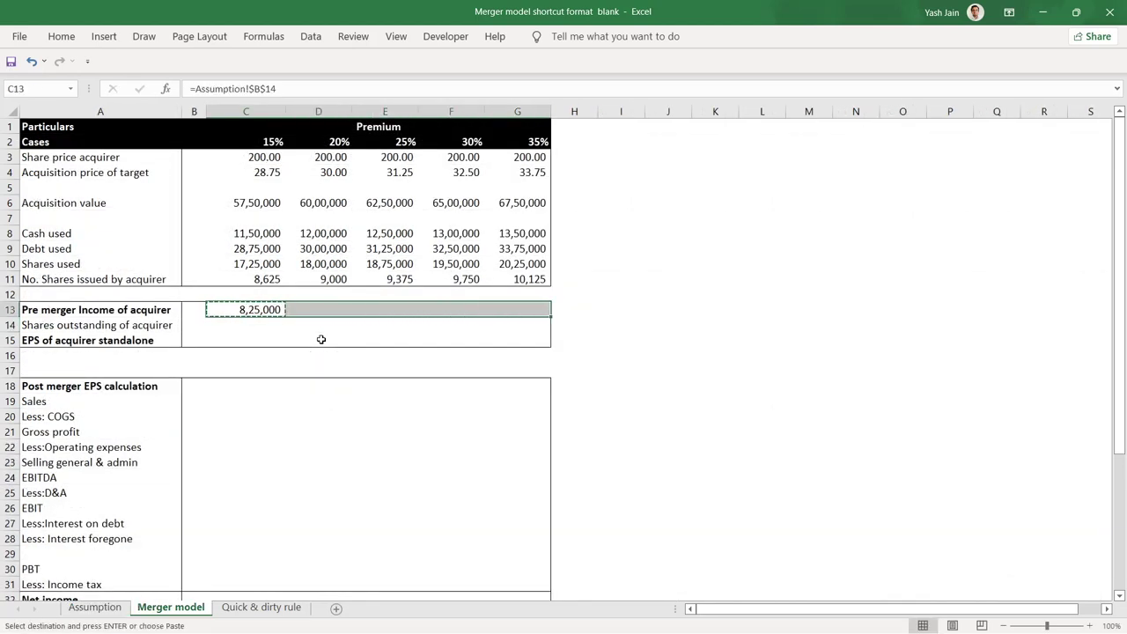
{"action": "key", "text": "ctrl+v"}
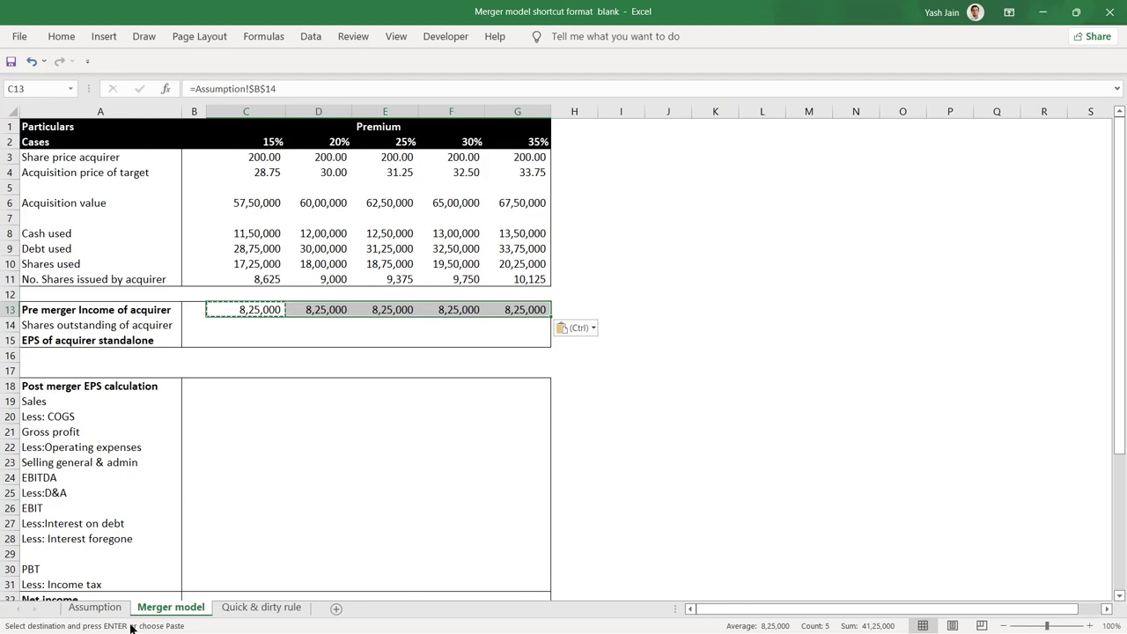
Step: Link the acquirer's shares outstanding in C14 to its diluted shares on the Assumption sheet, =Assumption!$B$16
{"action": "left_click", "coordinate": [96, 608]}
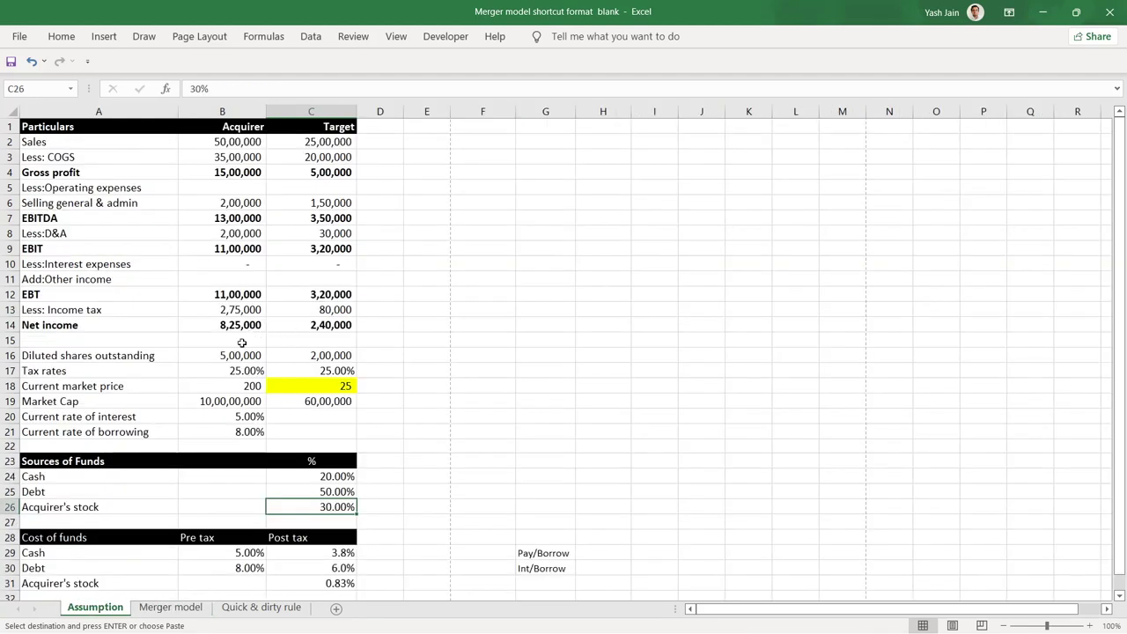
{"action": "left_click", "coordinate": [170, 607]}
{"action": "left_click", "coordinate": [247, 332]}
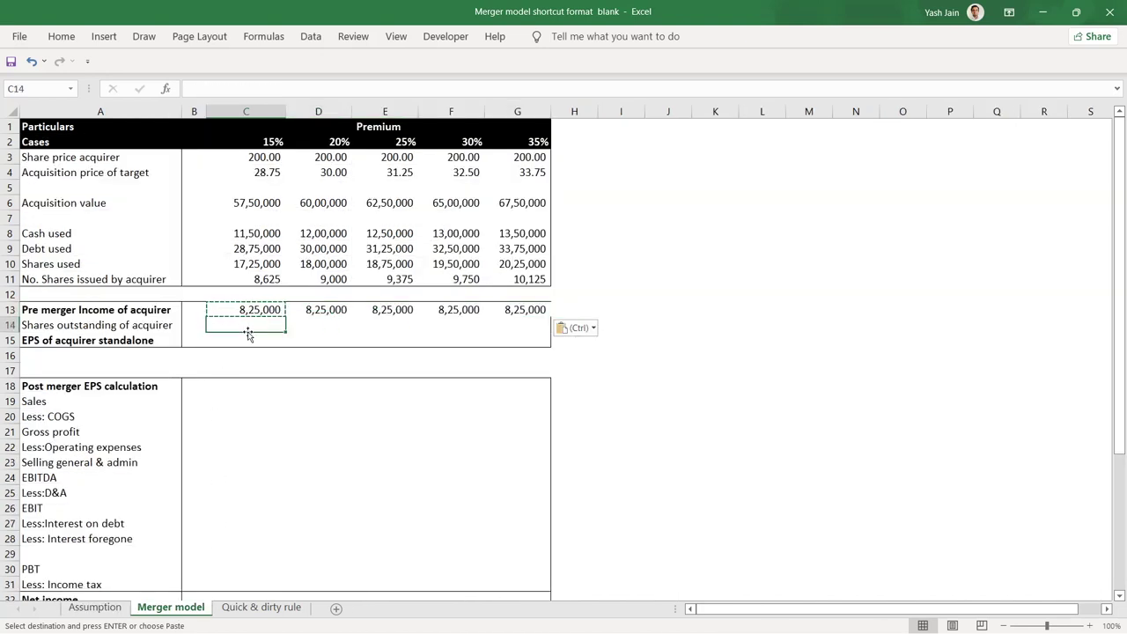
{"action": "type", "text": "="}
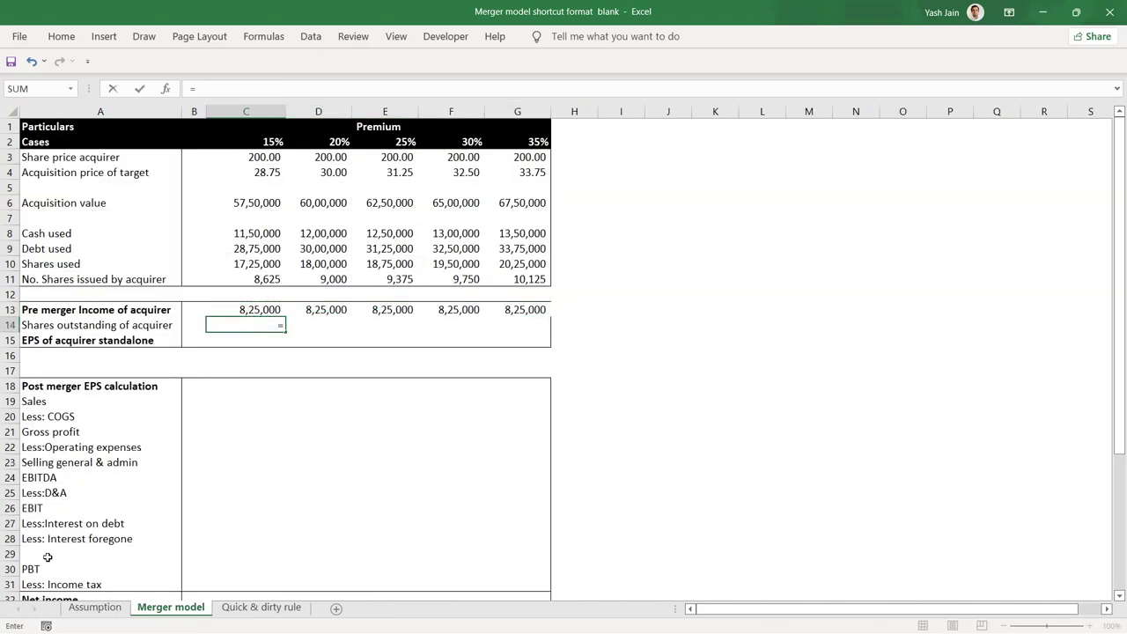
{"action": "left_click", "coordinate": [95, 608]}
{"action": "left_click", "coordinate": [232, 356]}
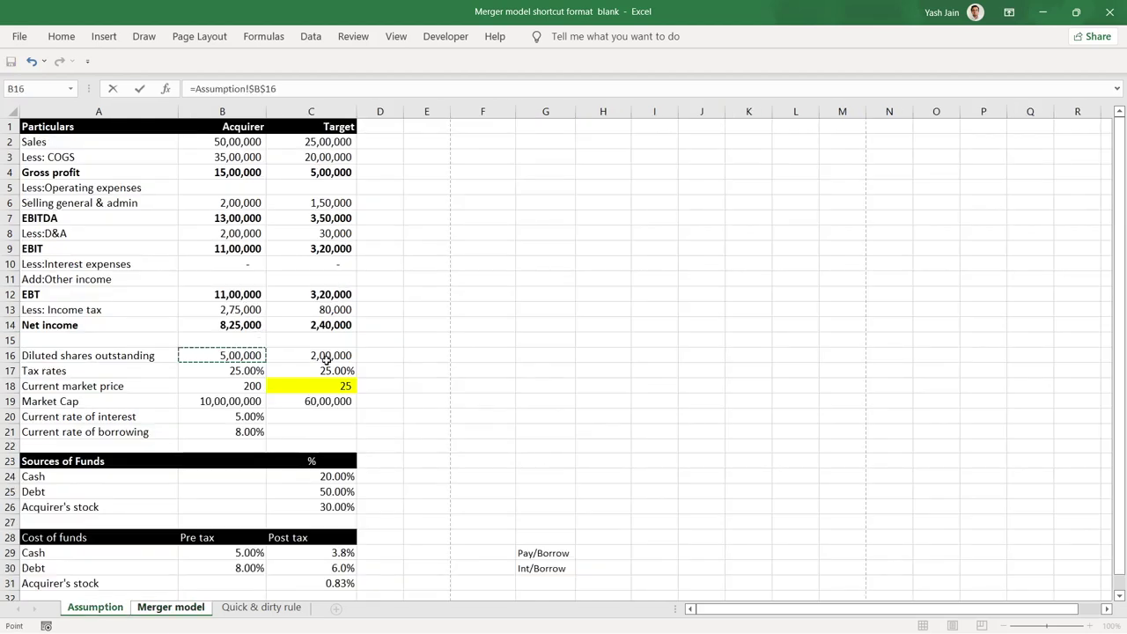
{"action": "key", "text": "Return"}
{"action": "key", "text": "Up"}
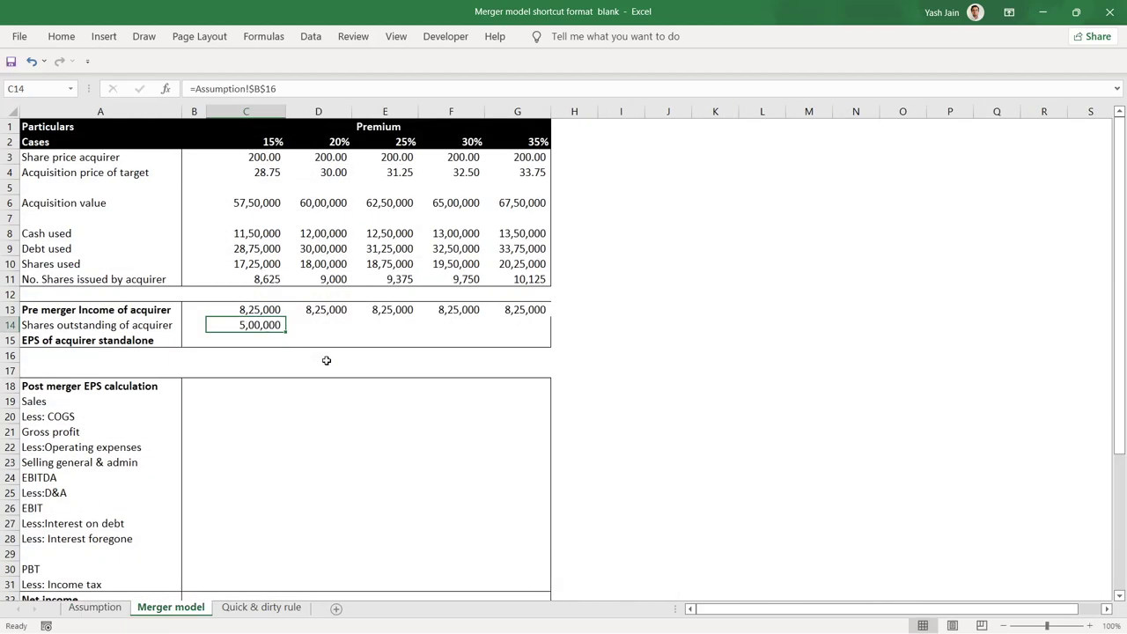
Step: Copy the shares outstanding formula in C14 across the other premium cases through G14
{"action": "key", "text": "ctrl+c"}
{"action": "key", "text": "shift+Right"}
{"action": "key", "text": "shift+Right"}
{"action": "key", "text": "shift+Right"}
{"action": "key", "text": "shift+Right"}
{"action": "key", "text": "ctrl+v"}
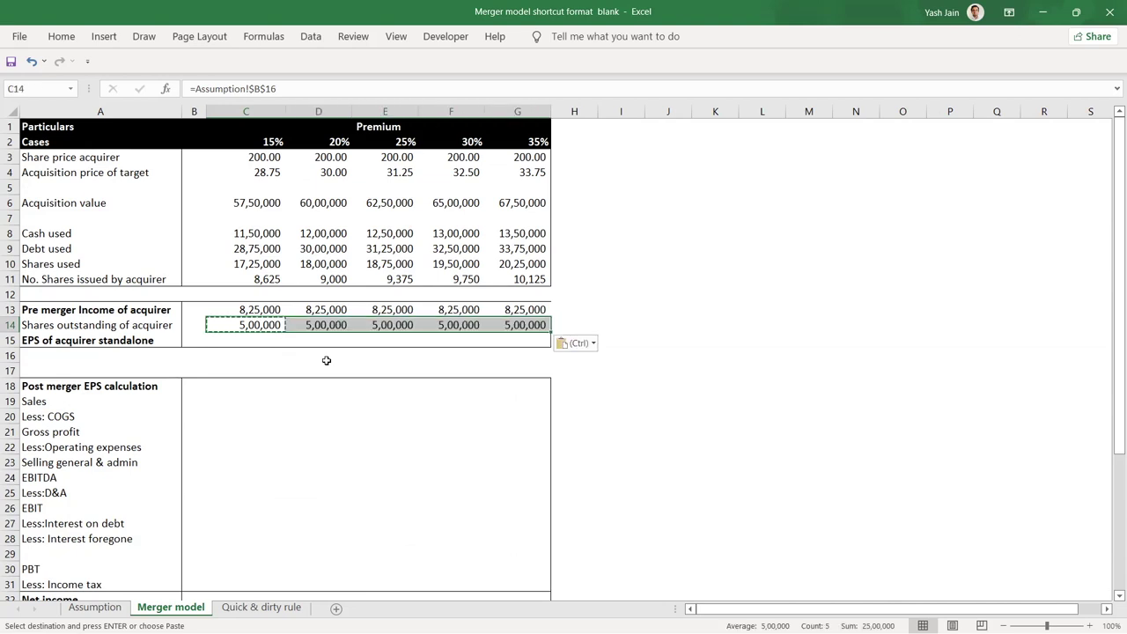
Step: Calculate the acquirer's standalone EPS in C15 as pre-merger income divided by shares outstanding, =C13/C14
{"action": "left_click", "coordinate": [264, 313]}
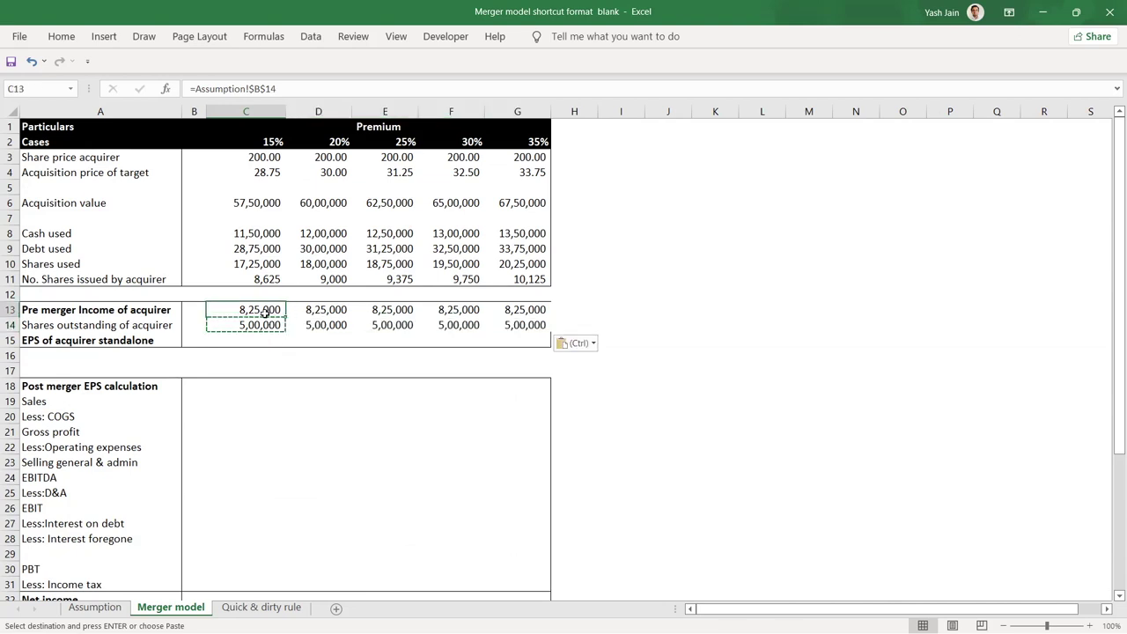
{"action": "left_click", "coordinate": [275, 325]}
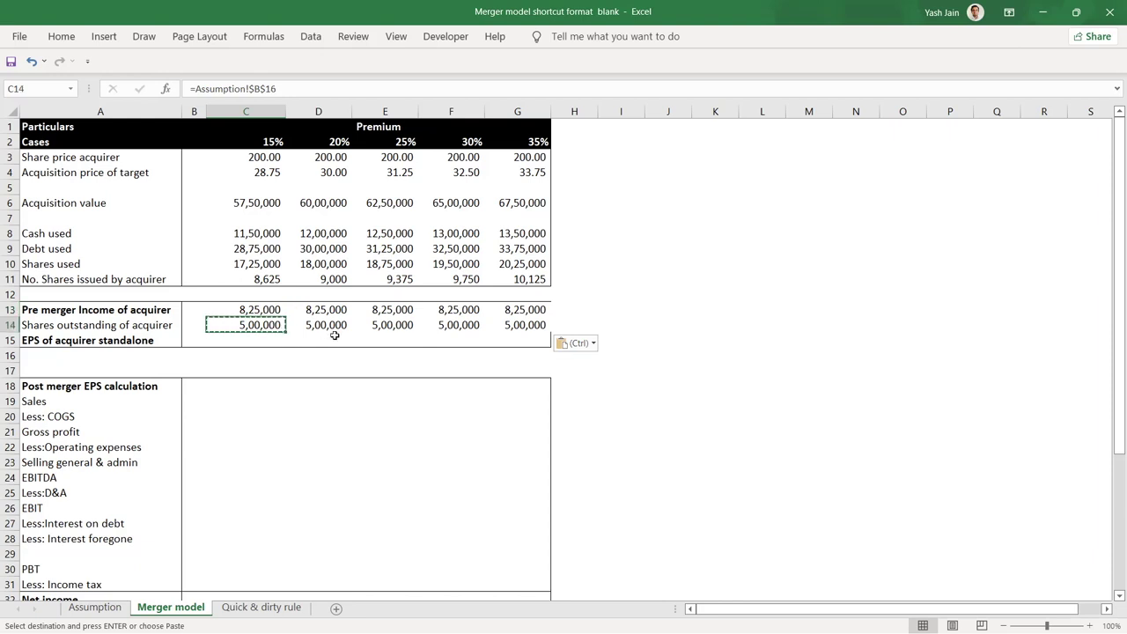
{"action": "key", "text": "Down"}
{"action": "type", "text": "="}
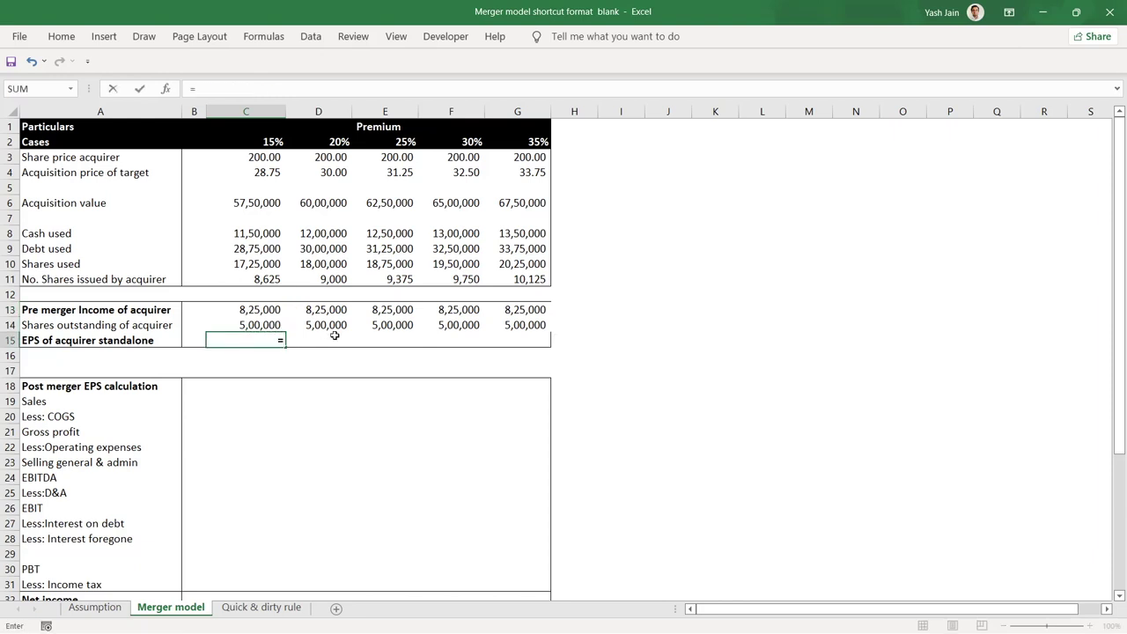
{"action": "key", "text": "Up"}
{"action": "key", "text": "Up"}
{"action": "type", "text": "/"}
{"action": "key", "text": "Up"}
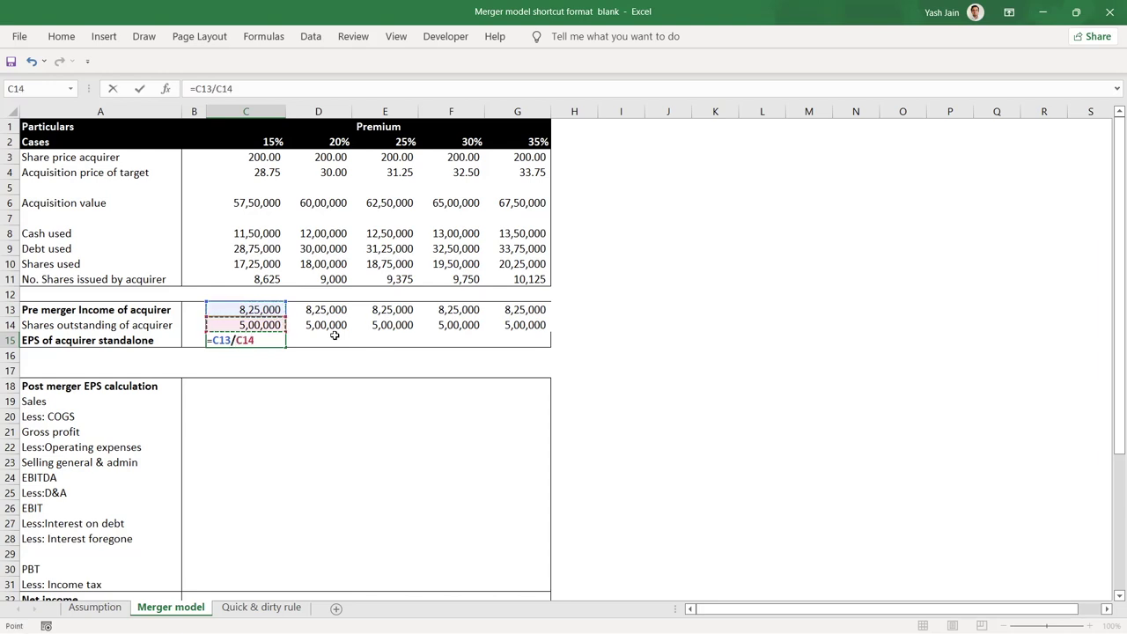
{"action": "key", "text": "Return"}
{"action": "key", "text": "Up"}
Step: Copy the standalone EPS formula in C15 across the other premium cases through G15
{"action": "key", "text": "ctrl+c"}
{"action": "key", "text": "shift+Right"}
{"action": "key", "text": "shift+Right"}
{"action": "key", "text": "shift+Right"}
{"action": "key", "text": "shift+Right"}
{"action": "key", "text": "shift+Right"}
{"action": "key", "text": "shift+Left"}
{"action": "key", "text": "ctrl+v"}
Step: Select the acquirer's standalone EPS block A13:G15 and restore its outside border
{"action": "key", "text": "Down"}
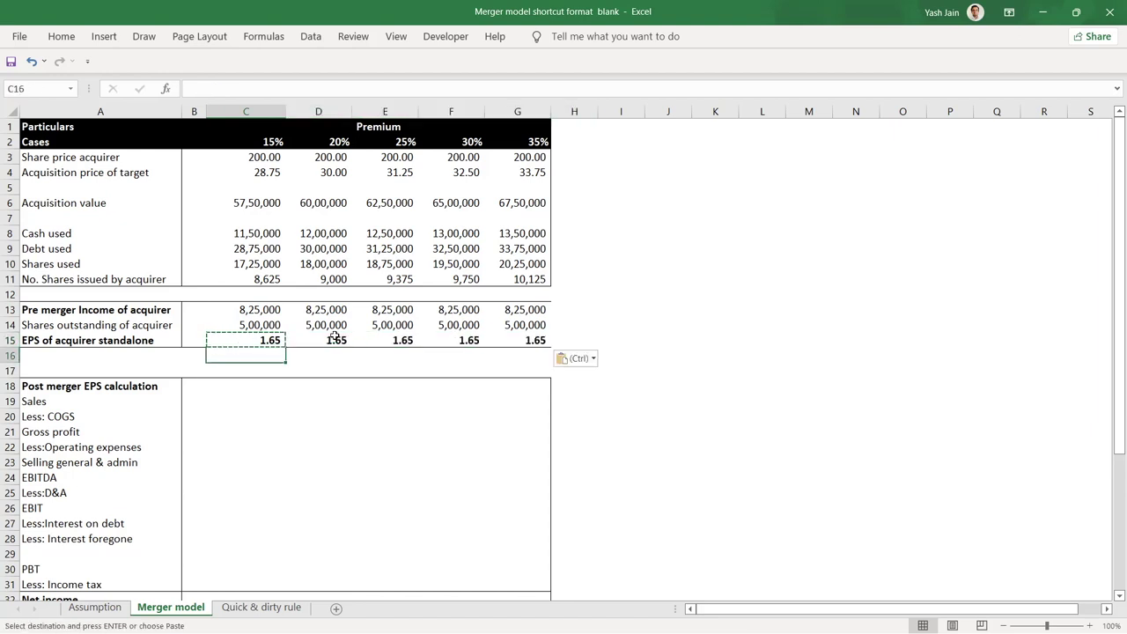
{"action": "key", "text": "Up"}
{"action": "key", "text": "Up"}
{"action": "key", "text": "Up"}
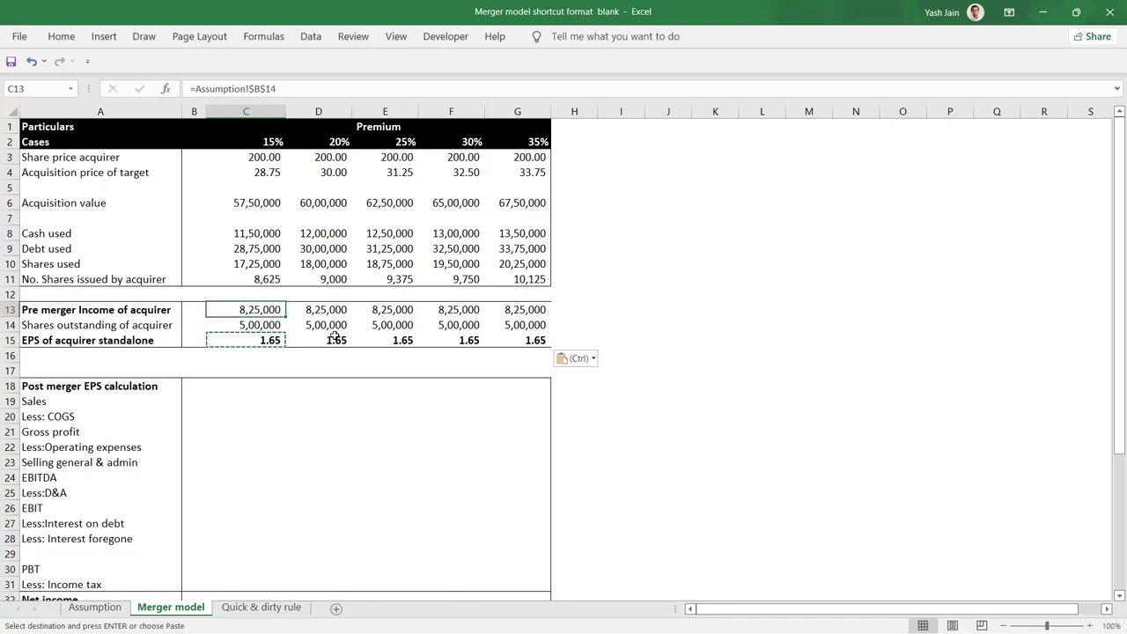
{"action": "key", "text": "Left"}
{"action": "key", "text": "Left"}
{"action": "key", "text": "shift+Down"}
{"action": "key", "text": "shift+Down"}
{"action": "key", "text": "shift+Right"}
{"action": "key", "text": "shift+Right"}
{"action": "key", "text": "shift+Right"}
{"action": "key", "text": "shift+Right"}
{"action": "key", "text": "shift+Right"}
{"action": "key", "text": "shift+Right"}
{"action": "key", "text": "shift+Right"}
{"action": "key", "text": "shift+Left"}
{"action": "key", "text": "Escape"}
Step: Examine the start of the post-merger EPS section, the standalone EPS row A15:G15 and the premium cases in C2:G2
{"action": "key", "text": "Down"}
{"action": "key", "text": "Down"}
{"action": "key", "text": "Down"}
{"action": "key", "text": "Down"}
{"action": "key", "text": "Down"}
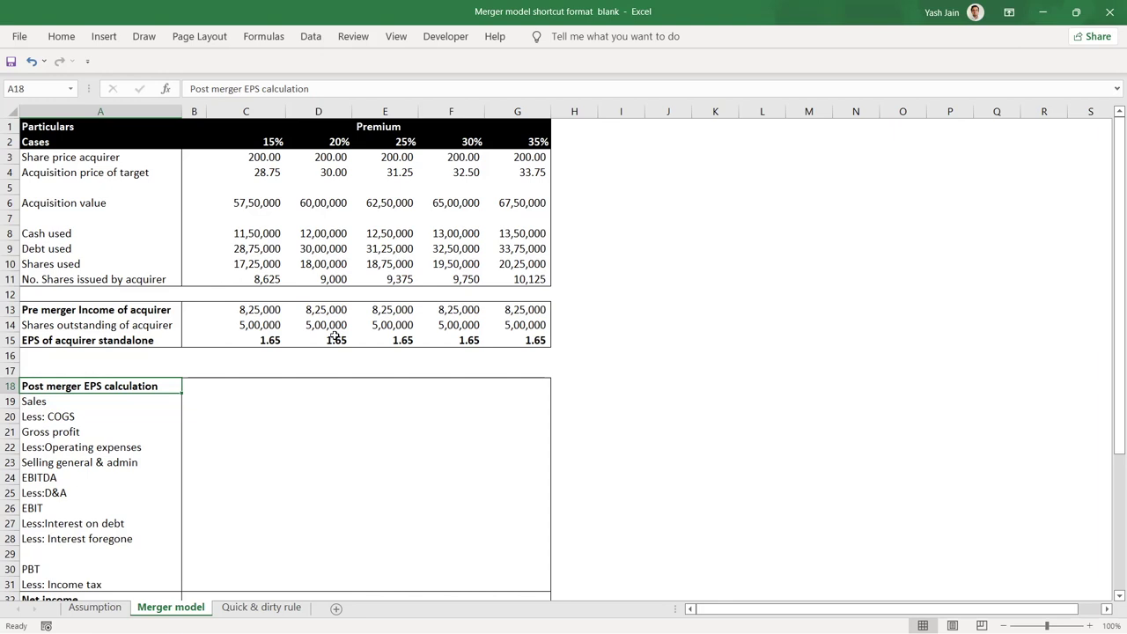
{"action": "key", "text": "Down"}
{"action": "key", "text": "Down"}
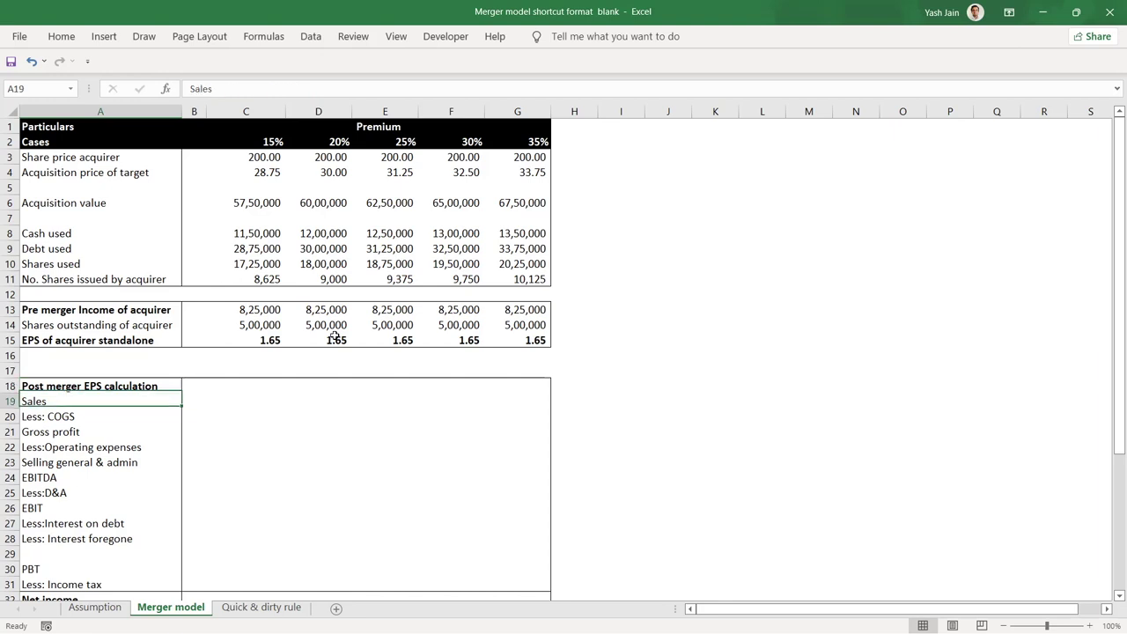
{"action": "key", "text": "Up"}
{"action": "key", "text": "Up"}
{"action": "key", "text": "Up"}
{"action": "key", "text": "Up"}
{"action": "key", "text": "Up"}
{"action": "key", "text": "shift+Right"}
{"action": "key", "text": "shift+Right"}
{"action": "key", "text": "shift+Right"}
{"action": "key", "text": "shift+Right"}
{"action": "key", "text": "shift+Right"}
{"action": "key", "text": "shift+Right"}
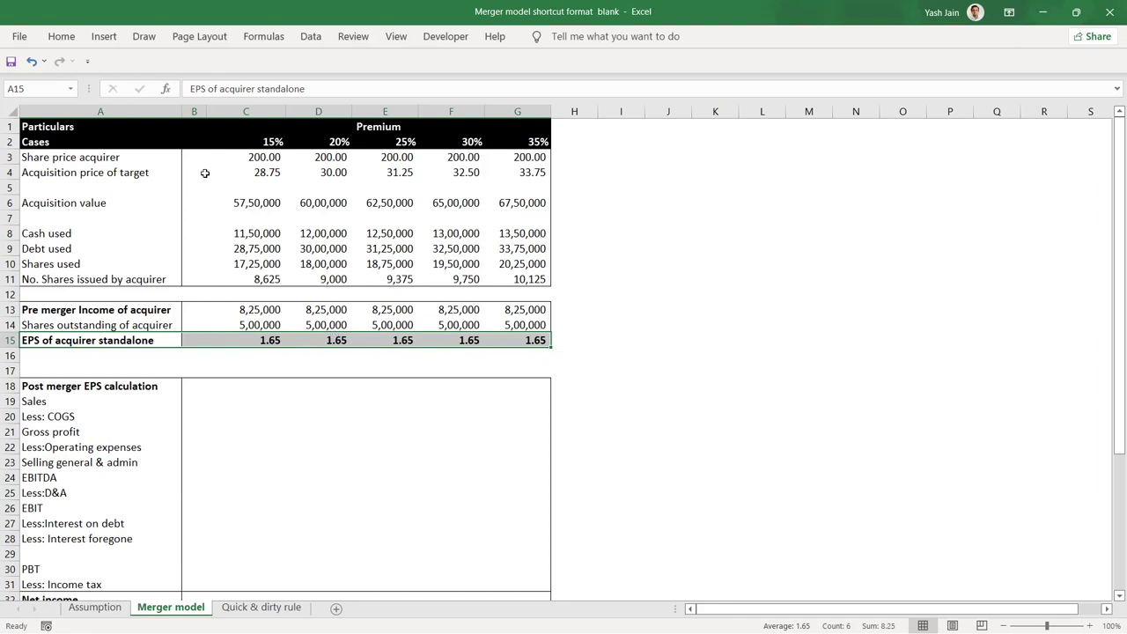
{"action": "left_click_drag", "start_coordinate": [264, 141], "coordinate": [496, 137]}
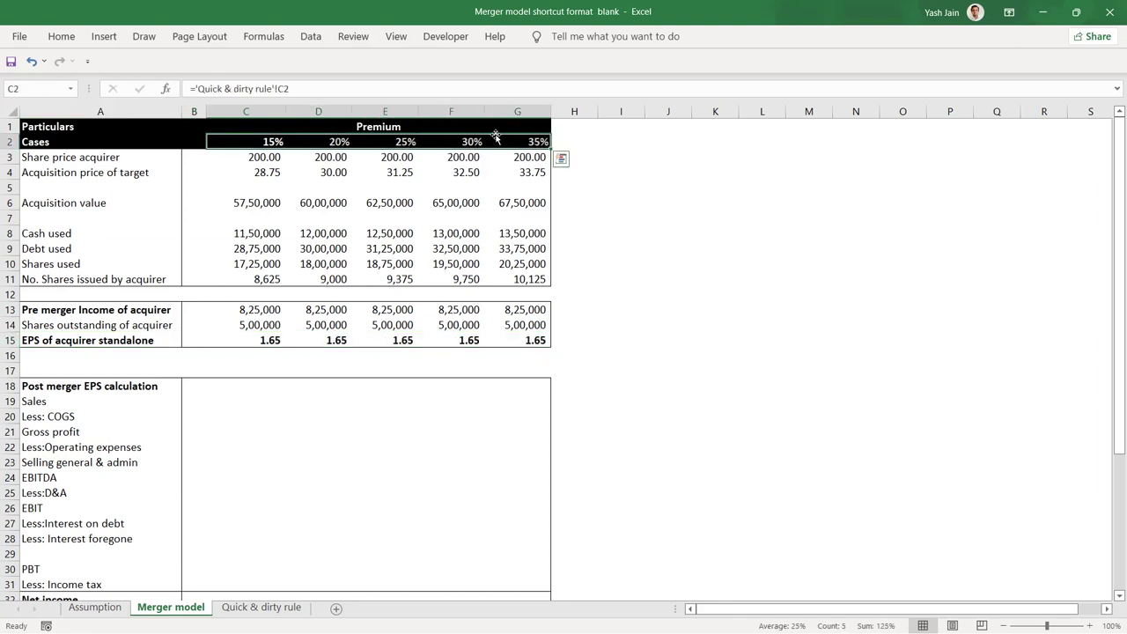
Step: Enter a combined sales formula for acquirer and target in B19, =SUM(Assumption!B2,Assumption!C2)
{"action": "left_click", "coordinate": [203, 390]}
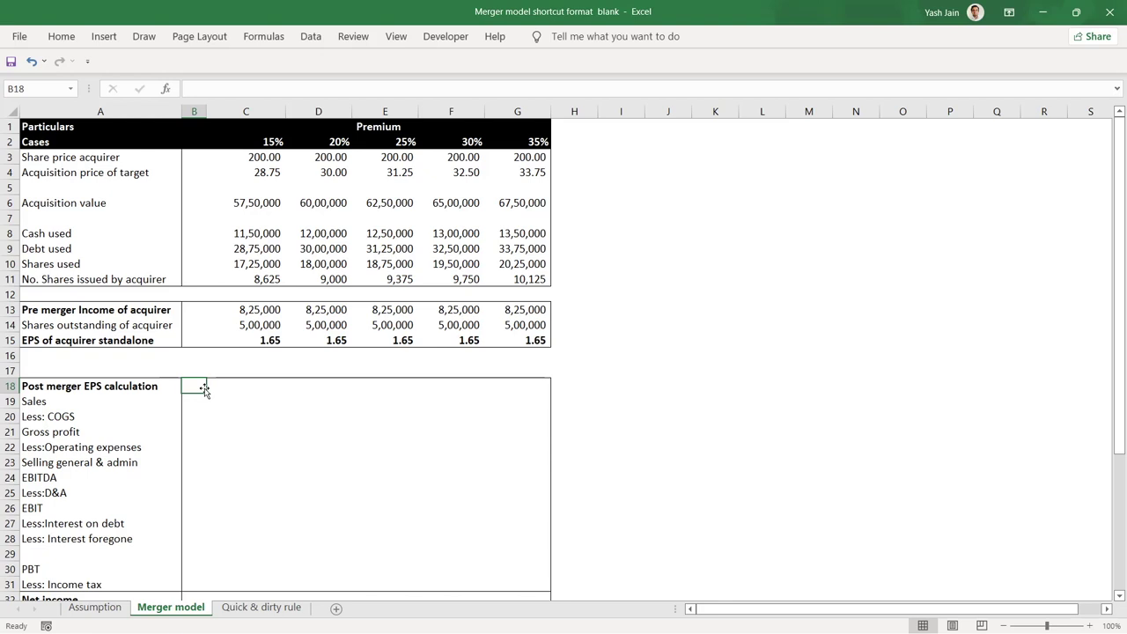
{"action": "key", "text": "Down"}
{"action": "key", "text": "Down"}
{"action": "key", "text": "Down"}
{"action": "key", "text": "Up"}
{"action": "key", "text": "Up"}
{"action": "type", "text": "="}
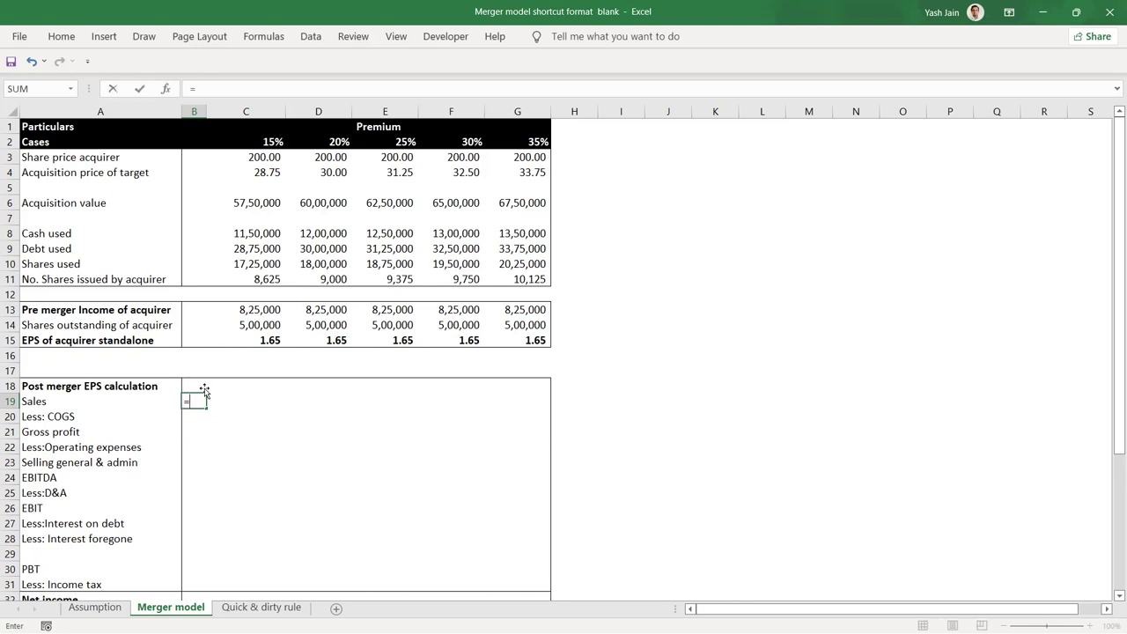
{"action": "type", "text": "s"}
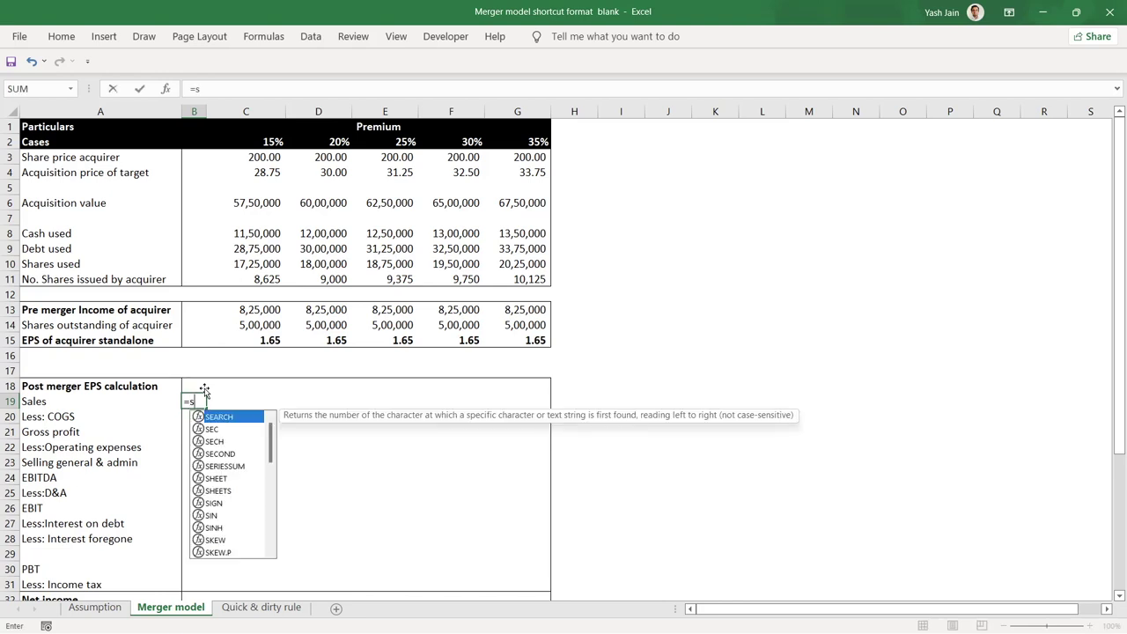
{"action": "type", "text": "um("}
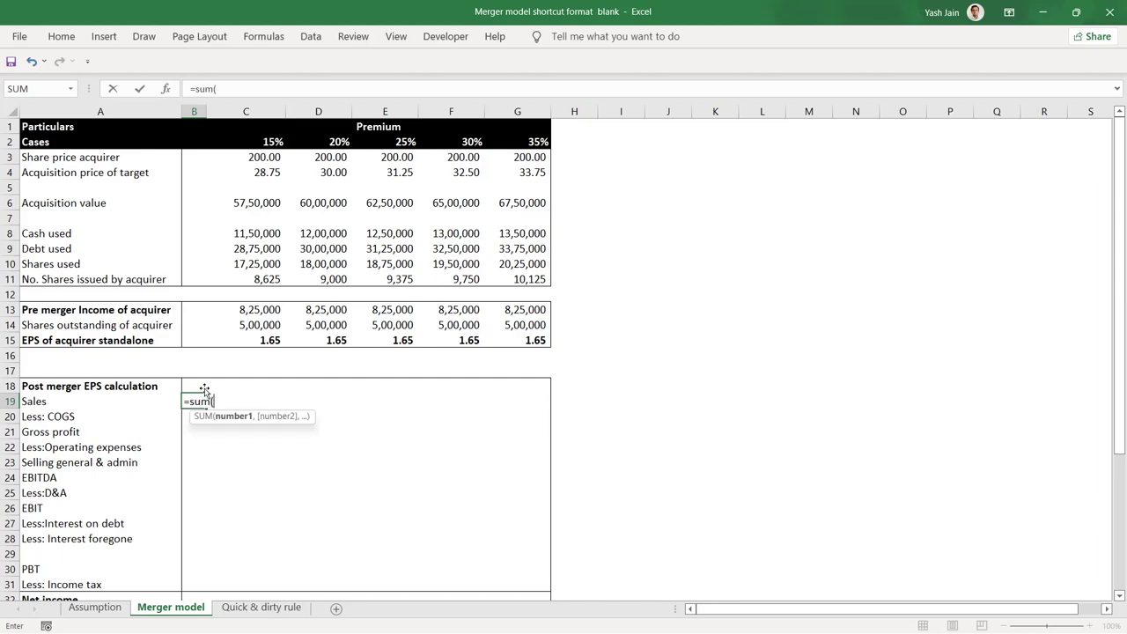
{"action": "left_click", "coordinate": [91, 608]}
{"action": "left_click", "coordinate": [243, 141]}
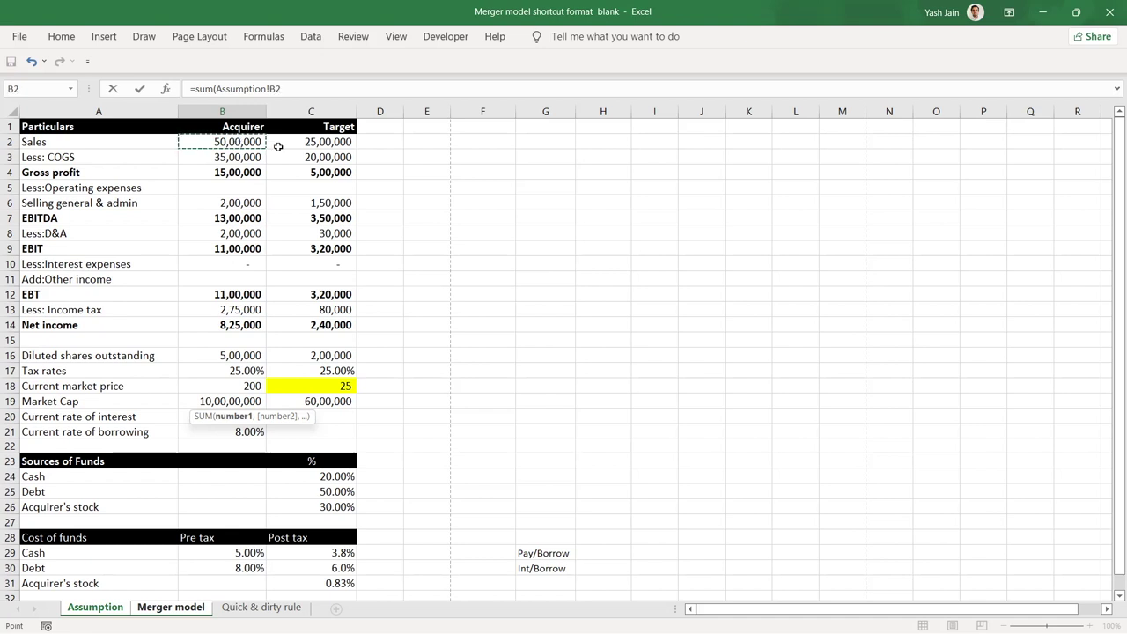
{"action": "type", "text": ","}
{"action": "left_click", "coordinate": [305, 140]}
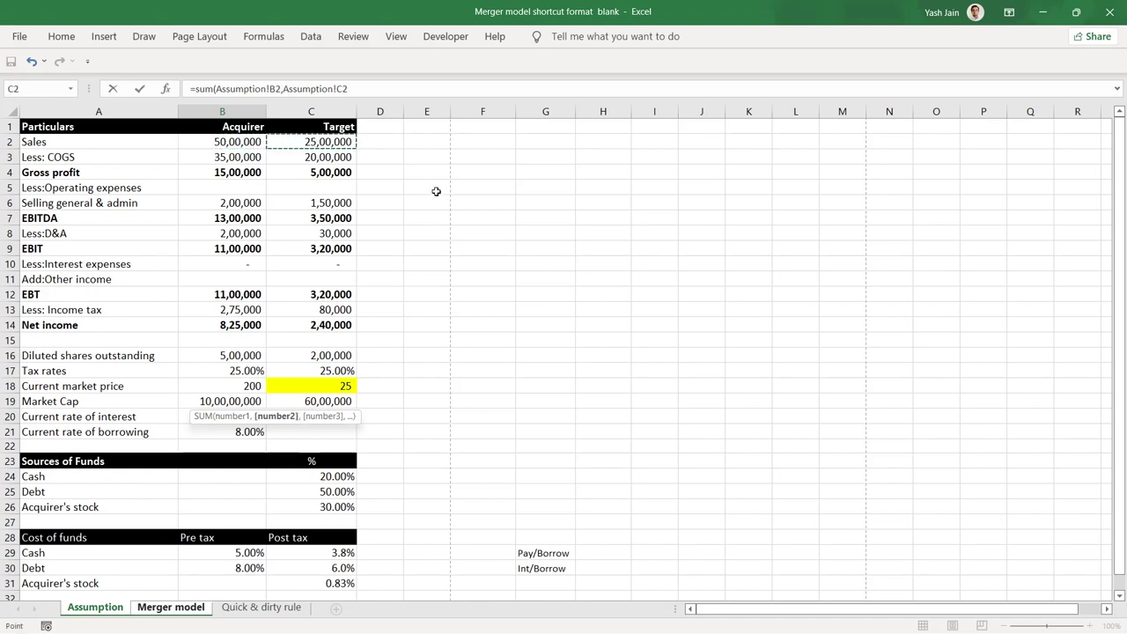
{"action": "left_click", "coordinate": [363, 80]}
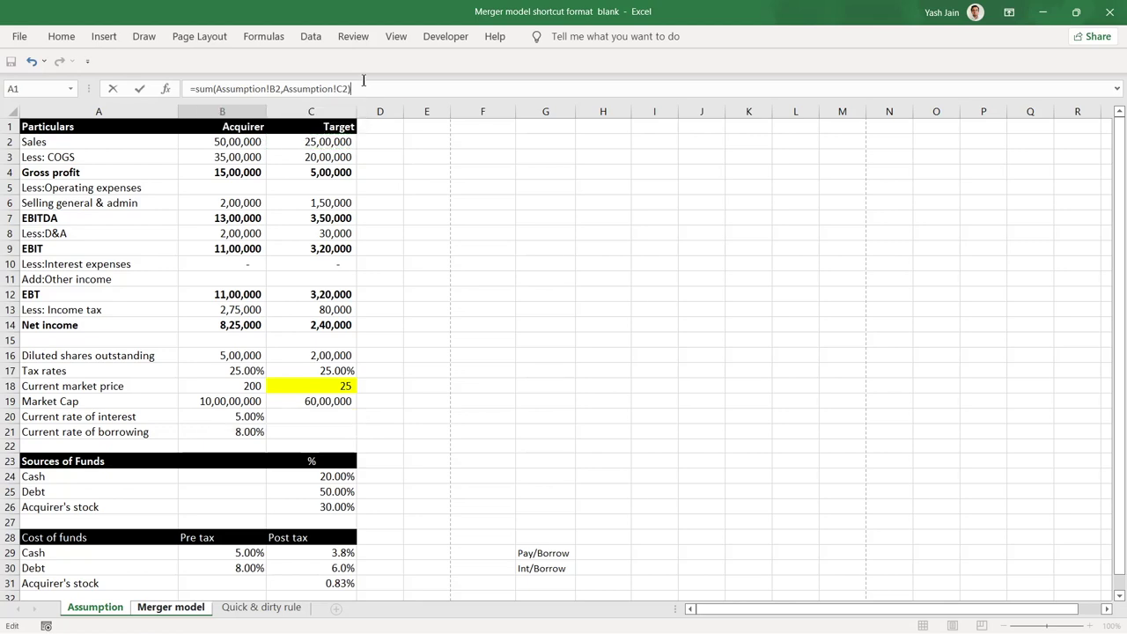
{"action": "key", "text": "Return"}
Step: Move the combined sales formula from B19 to C19 under the 15% premium case, keeping its references unchanged
{"action": "left_click", "coordinate": [190, 401]}
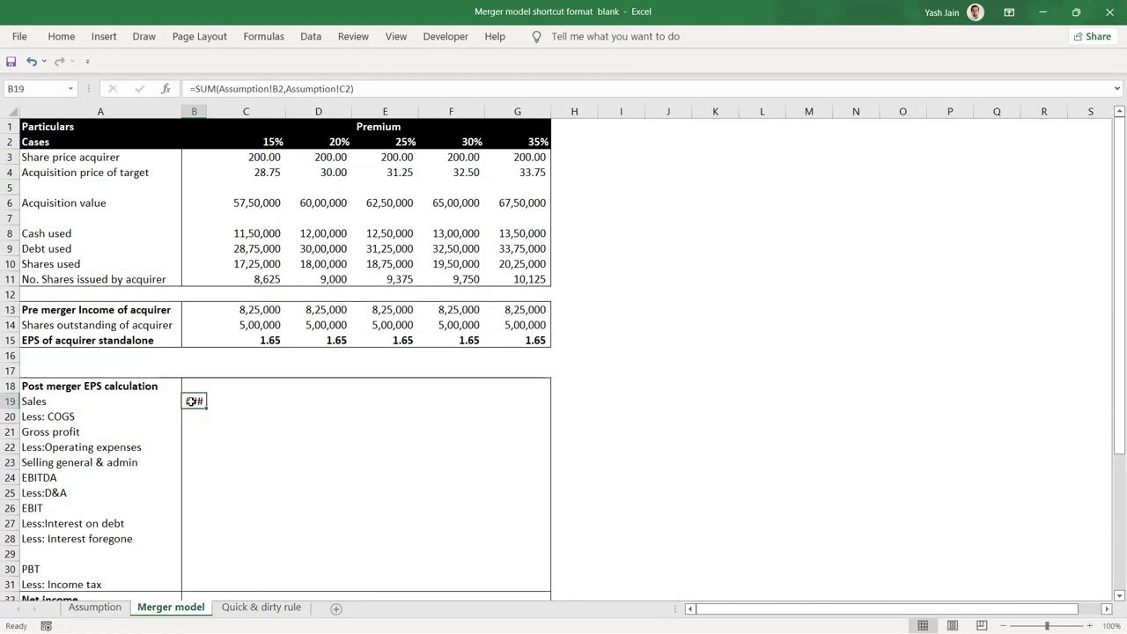
{"action": "key", "text": "F2"}
{"action": "key", "text": "shift+Home"}
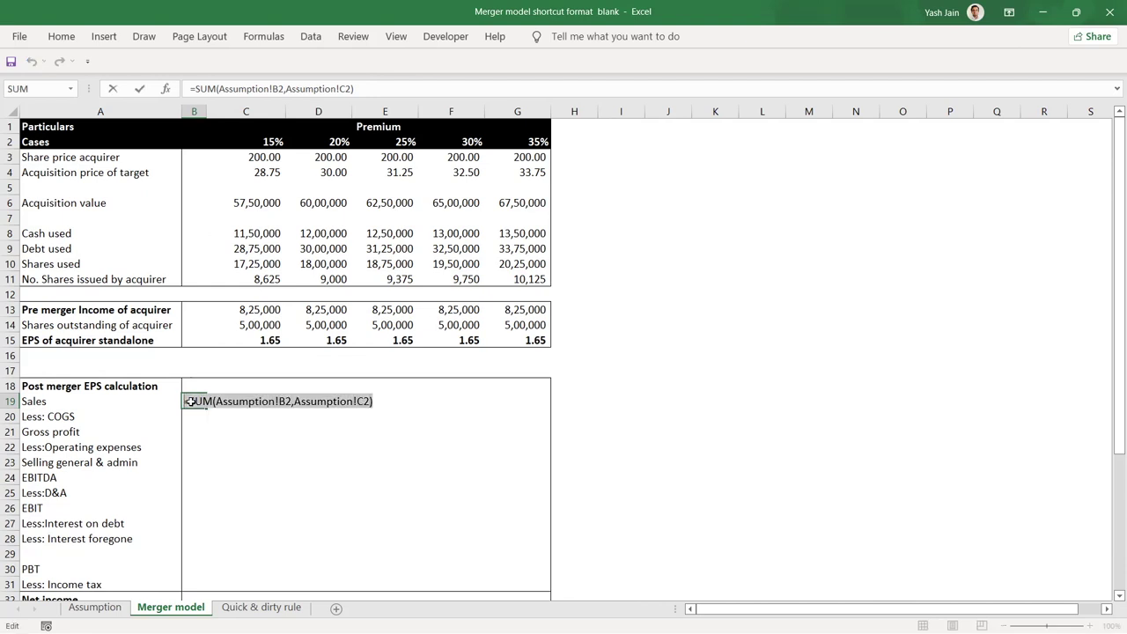
{"action": "key", "text": "ctrl+x"}
{"action": "key", "text": "Tab"}
{"action": "key", "text": "F2"}
{"action": "key", "text": "ctrl+v"}
{"action": "key", "text": "ctrl+Return"}
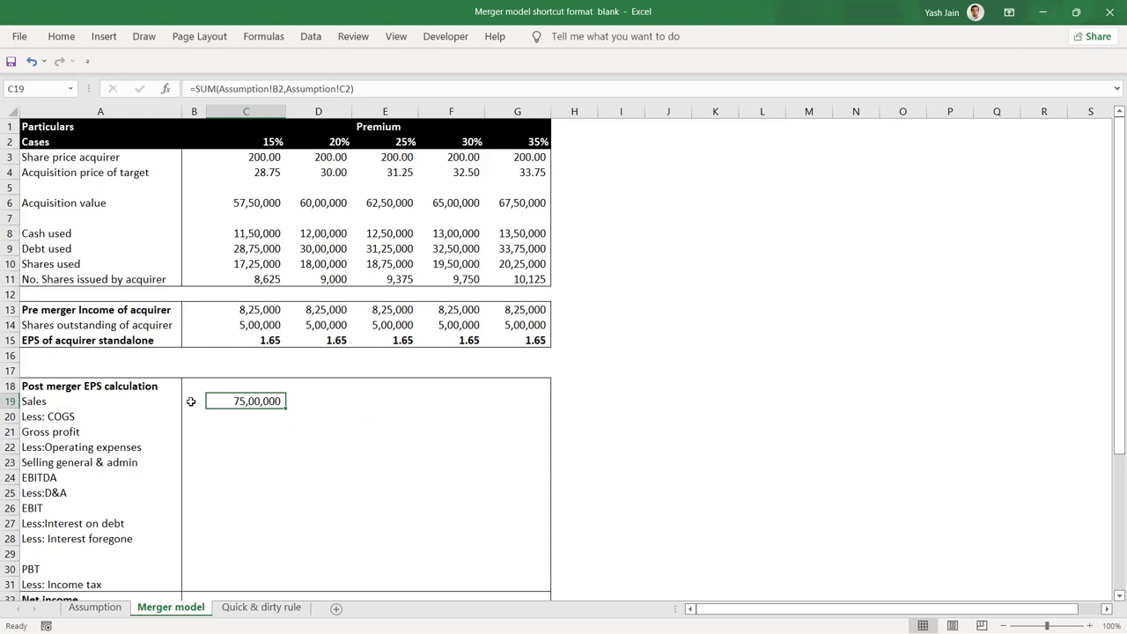
Step: Check the sales inputs on the Assumption sheet and lock the column references in C19, =SUM(Assumption!$B2,Assumption!$C2)
{"action": "left_click", "coordinate": [95, 608]}
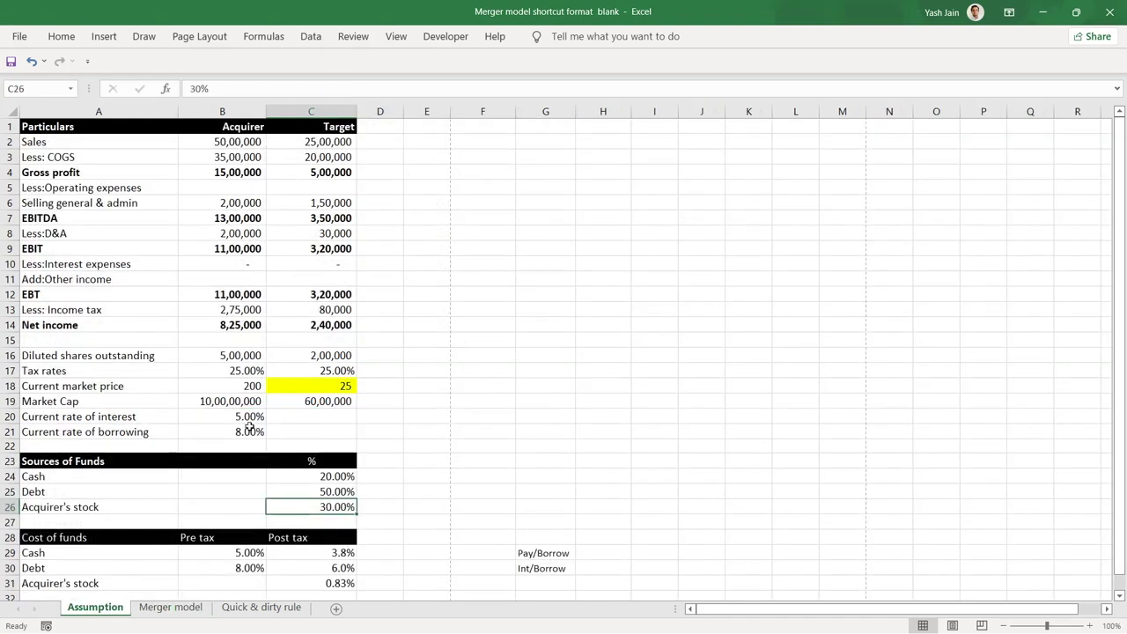
{"action": "left_click_drag", "start_coordinate": [234, 144], "coordinate": [342, 144]}
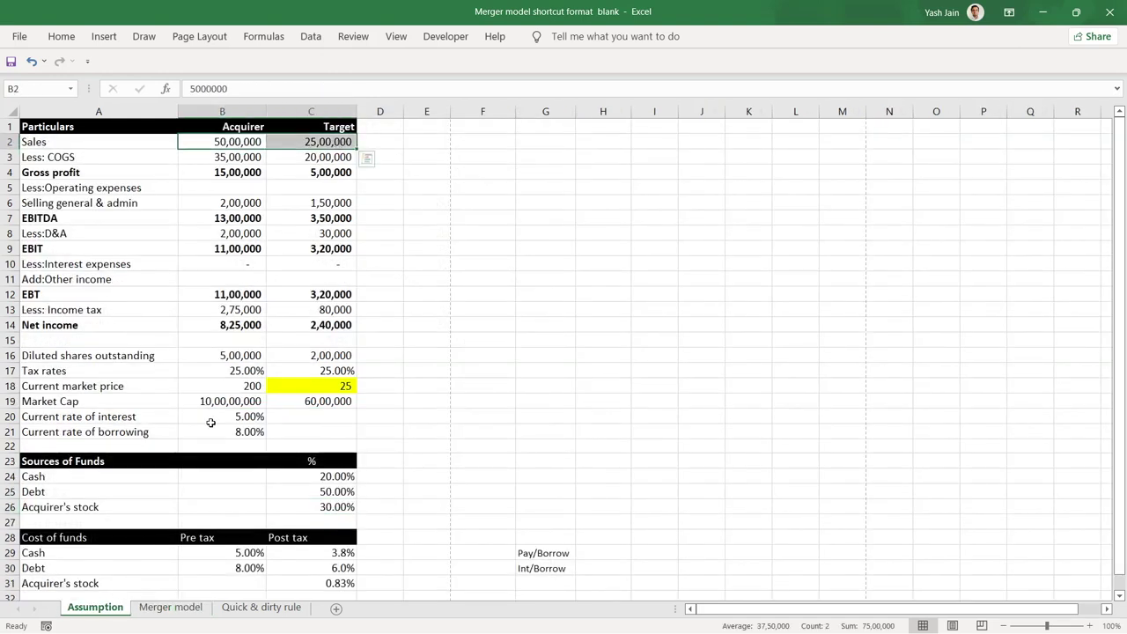
{"action": "left_click", "coordinate": [171, 607]}
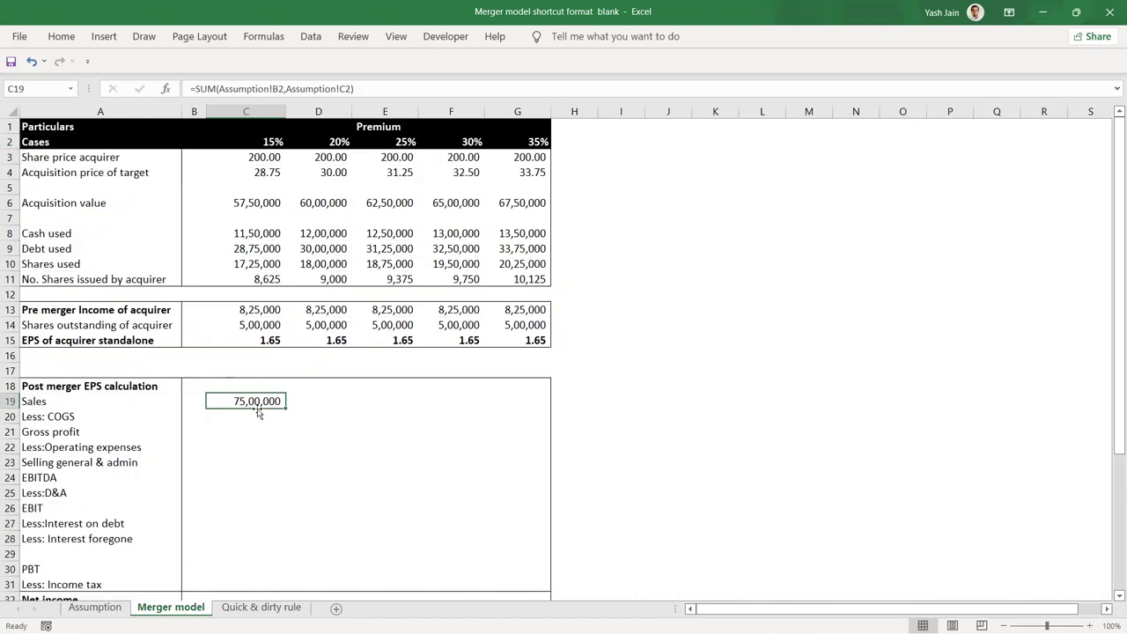
{"action": "key", "text": "F2"}
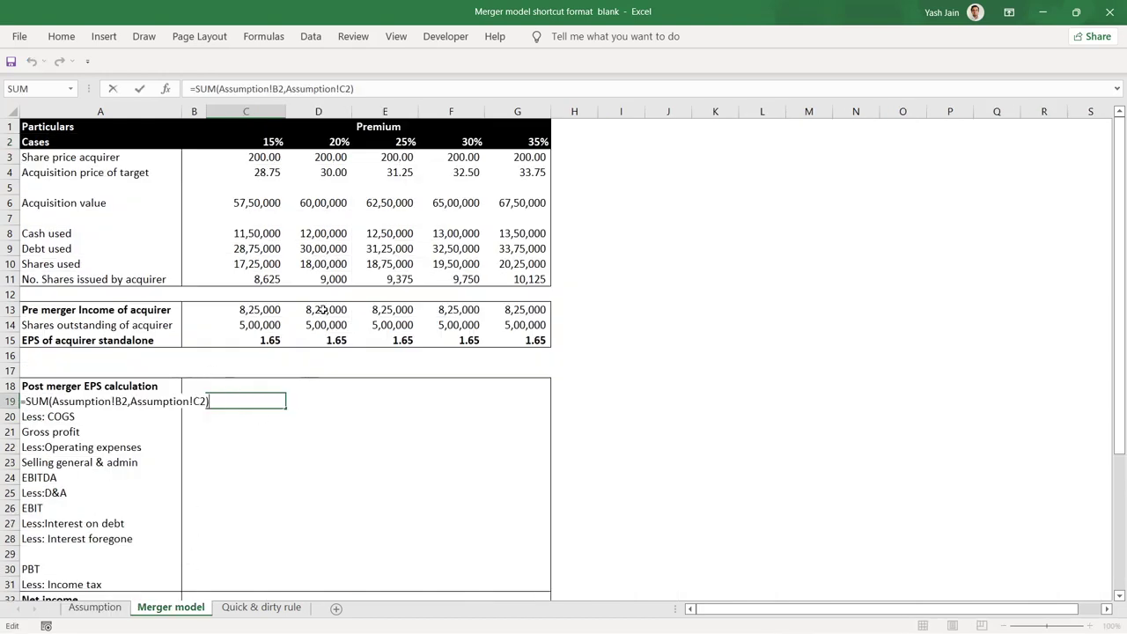
{"action": "left_click", "coordinate": [273, 88]}
{"action": "key", "text": "F3"}
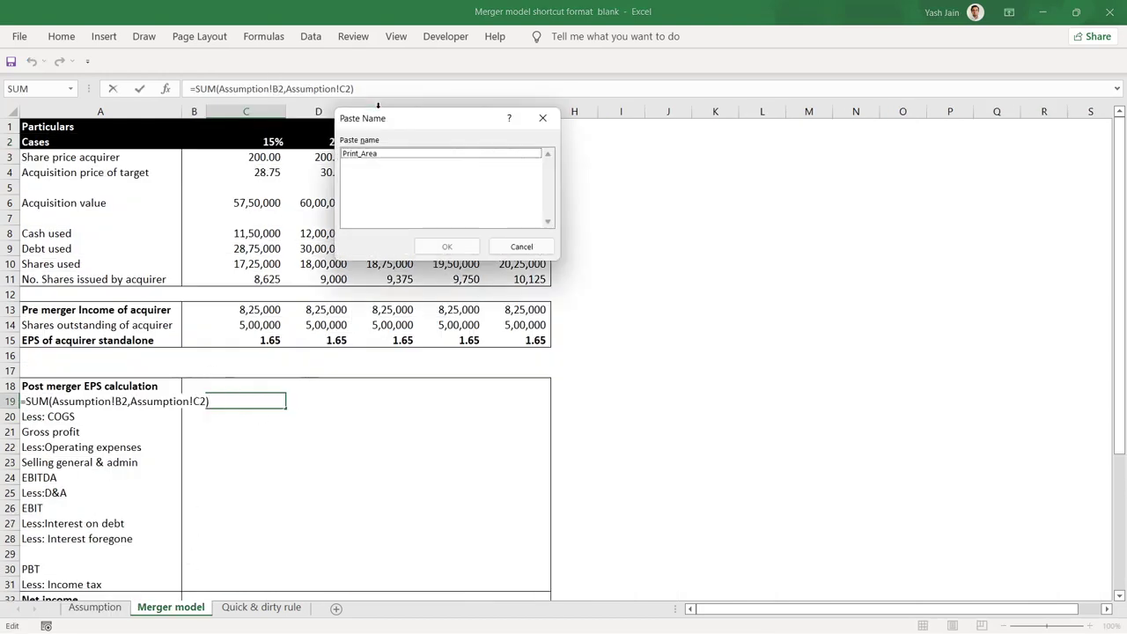
{"action": "key", "text": "Escape"}
{"action": "key", "text": "F4"}
{"action": "key", "text": "F4"}
{"action": "key", "text": "F4"}
{"action": "key", "text": "Right"}
{"action": "key", "text": "Right"}
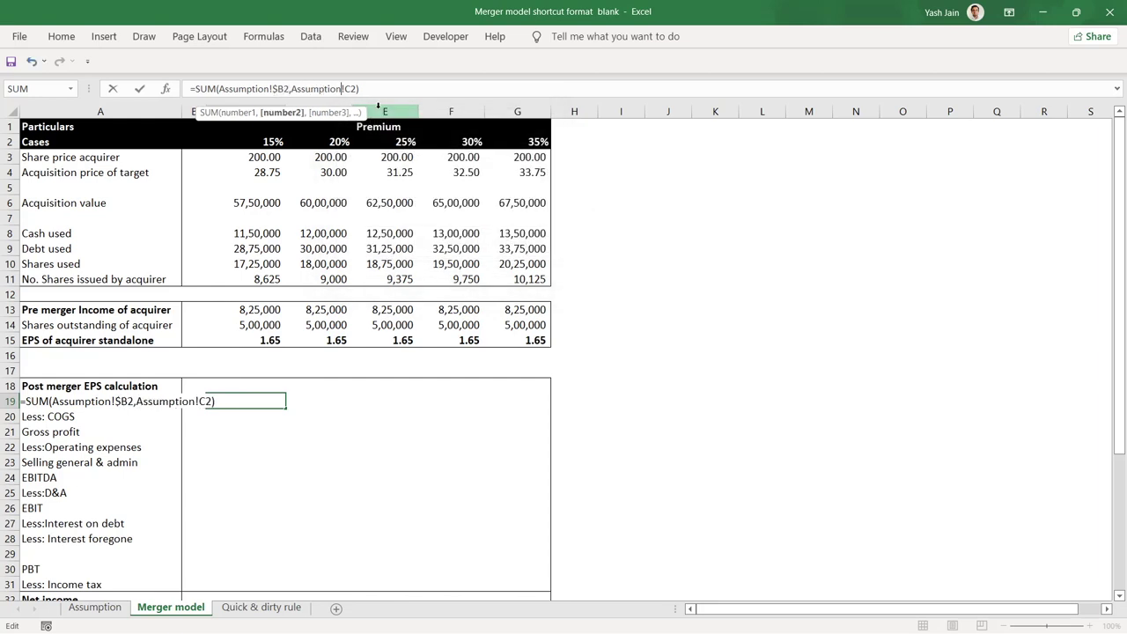
{"action": "key", "text": "F4"}
{"action": "key", "text": "F4"}
{"action": "key", "text": "F4"}
{"action": "key", "text": "ctrl+Return"}
Step: Copy the combined sales formula from C19 across to the other premium cases in D19:G19
{"action": "key", "text": "ctrl+c"}
{"action": "key", "text": "shift+Right"}
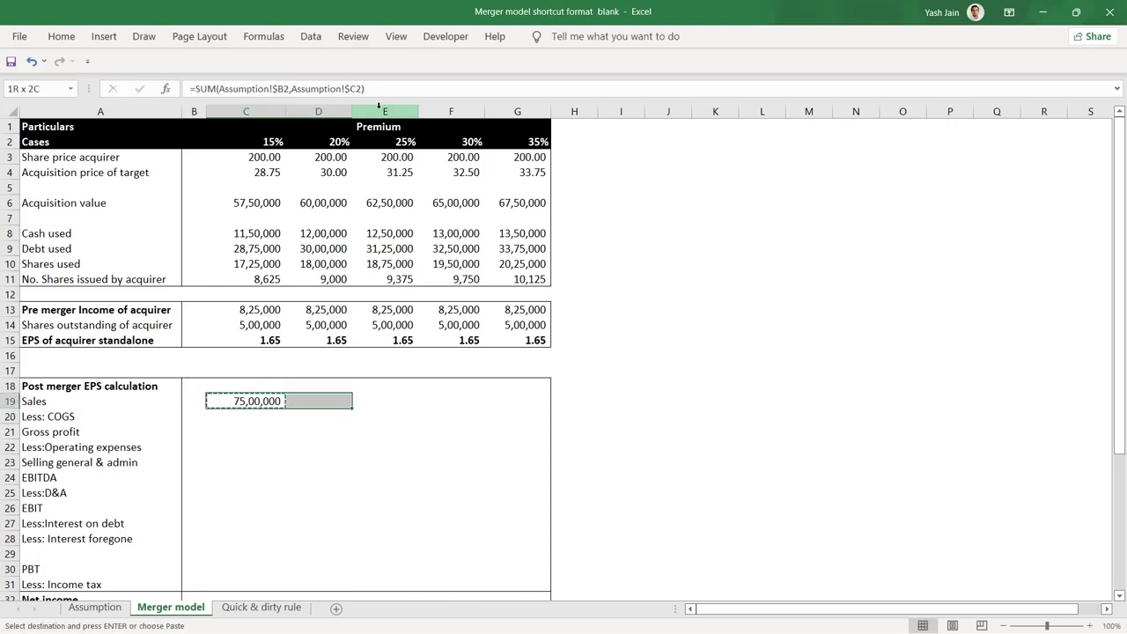
{"action": "key", "text": "shift+Right"}
{"action": "key", "text": "shift+Right"}
{"action": "key", "text": "shift+Right"}
{"action": "key", "text": "shift+Right"}
{"action": "key", "text": "shift+Left"}
{"action": "key", "text": "ctrl+v"}
{"action": "key", "text": "shift+Left"}
{"action": "key", "text": "shift+Left"}
{"action": "key", "text": "shift+Left"}
{"action": "key", "text": "shift+Left"}
{"action": "key", "text": "shift+Down"}
{"action": "key", "text": "shift+Down"}
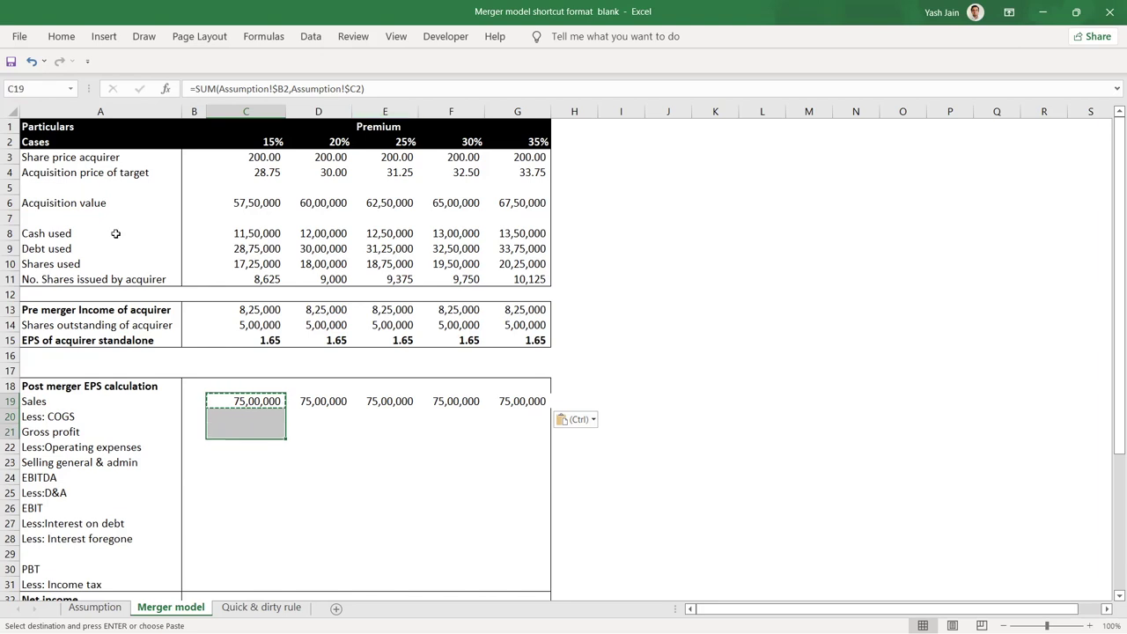
Step: Check the COGS inputs on the Assumption sheet and copy the formulas in C19:G19 down to the COGS row C20:G20
{"action": "left_click", "coordinate": [62, 418]}
{"action": "left_click", "coordinate": [99, 608]}
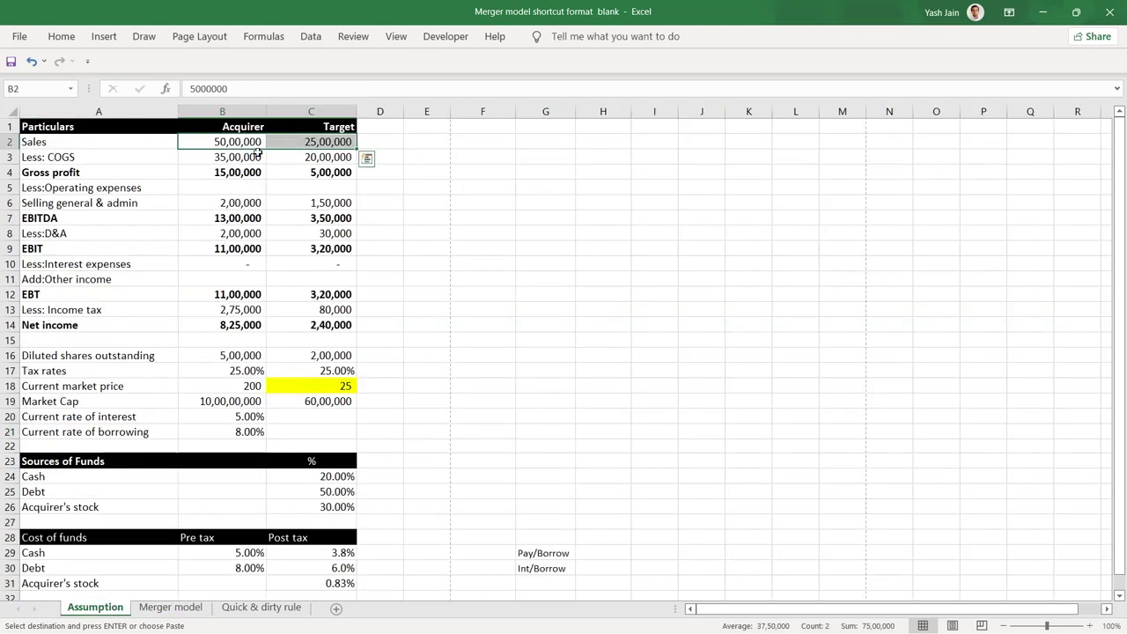
{"action": "left_click", "coordinate": [236, 157]}
{"action": "key", "text": "Right"}
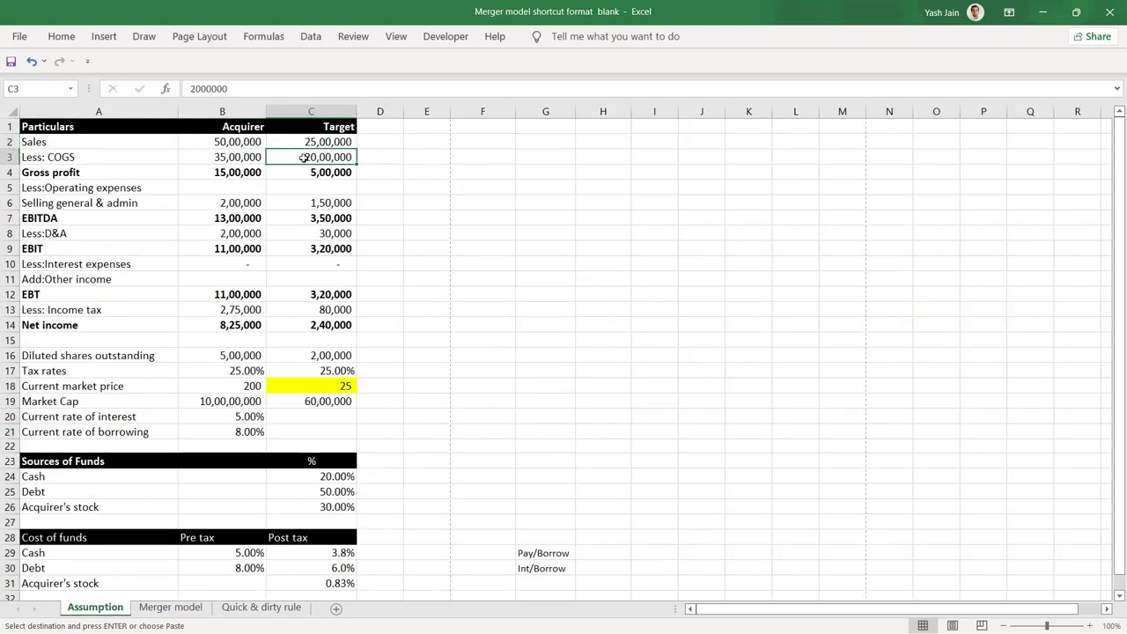
{"action": "left_click", "coordinate": [163, 608]}
{"action": "left_click_drag", "start_coordinate": [241, 407], "coordinate": [486, 397]}
{"action": "key", "text": "ctrl+c"}
{"action": "key", "text": "shift+Down"}
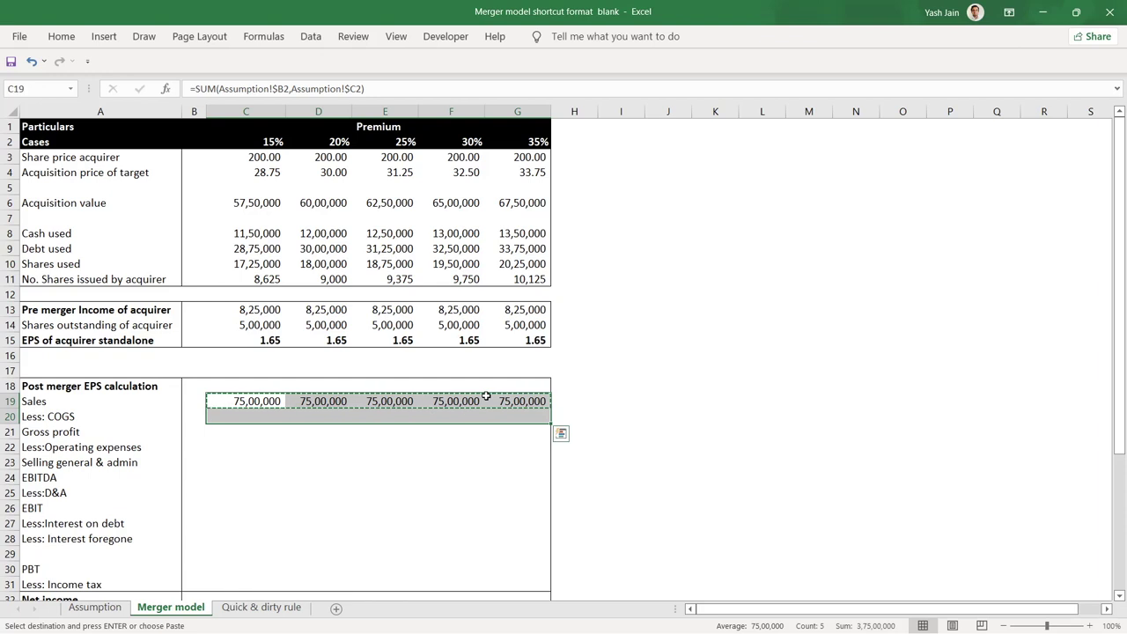
{"action": "key", "text": "ctrl+v"}
{"action": "key", "text": "Down"}
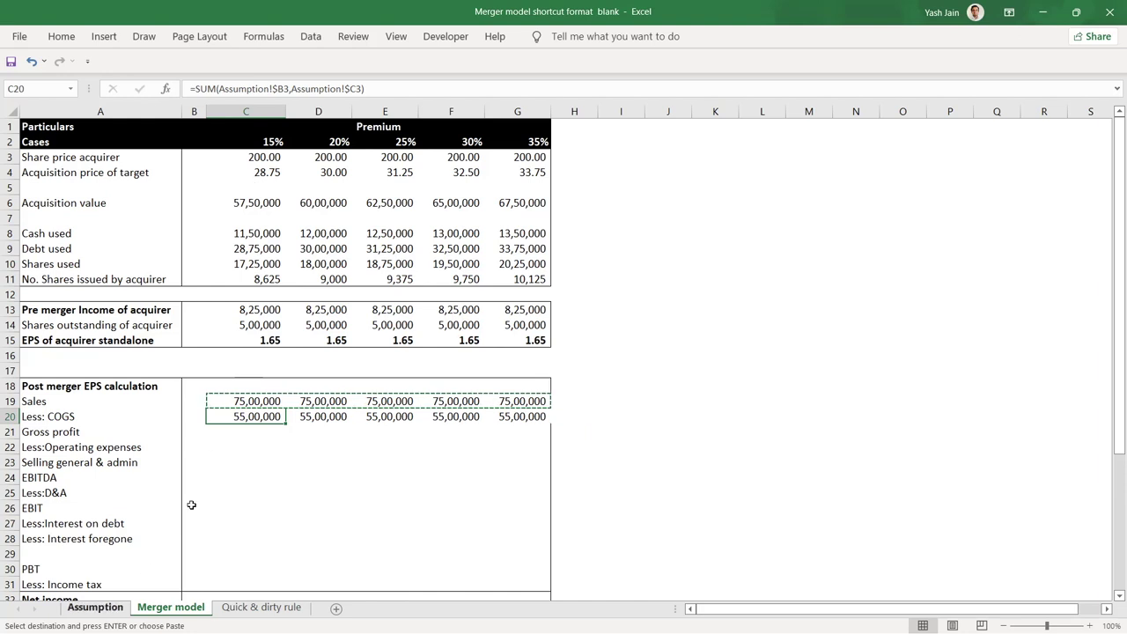
Step: Check the sales and COGS inputs on the Assumption sheet and enter the combined gross profit formula in C21, =C19-C20
{"action": "left_click", "coordinate": [94, 607]}
{"action": "mouse_move", "coordinate": [234, 143]}
{"action": "left_mouse_down"}
{"action": "mouse_move", "coordinate": [324, 143]}
{"action": "mouse_move", "coordinate": [250, 146]}
{"action": "mouse_move", "coordinate": [236, 163]}
{"action": "left_mouse_up"}
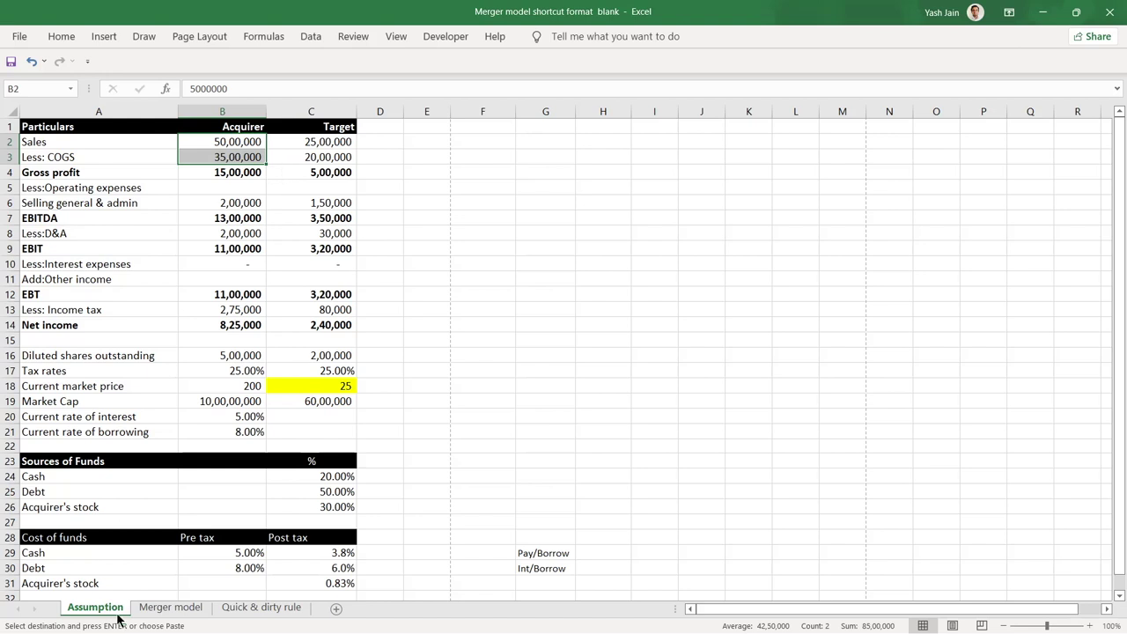
{"action": "left_click", "coordinate": [177, 608]}
{"action": "key", "text": "ctrl+v"}
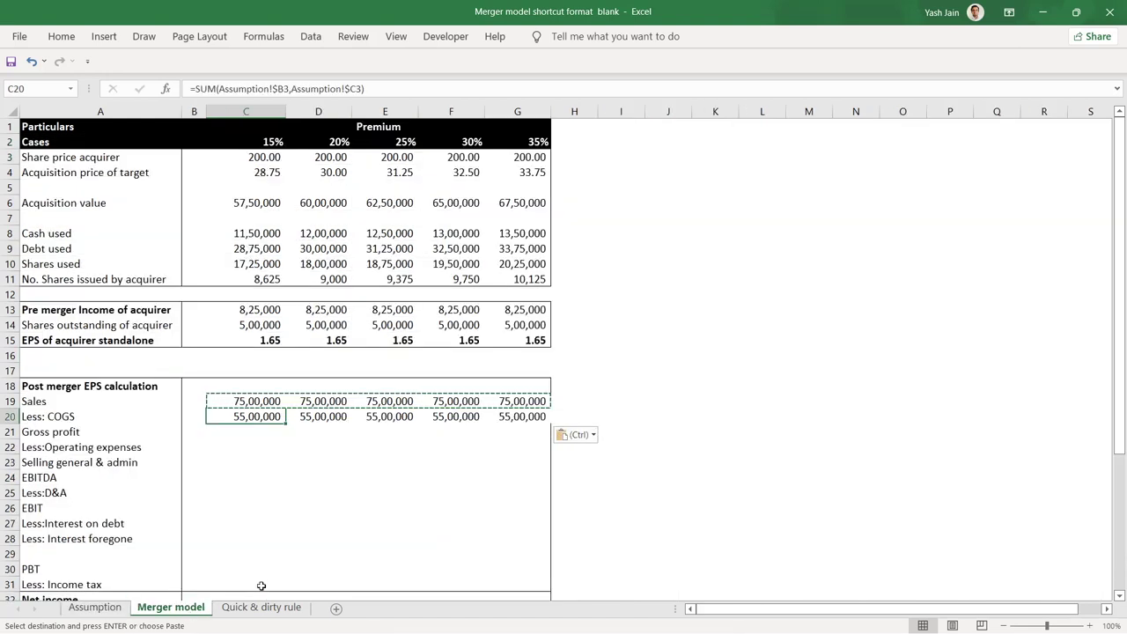
{"action": "key", "text": "Escape"}
{"action": "key", "text": "Down"}
{"action": "type", "text": "="}
{"action": "key", "text": "Up"}
{"action": "key", "text": "Up"}
{"action": "type", "text": "-"}
{"action": "key", "text": "Up"}
{"action": "key", "text": "Return"}
Step: Copy the gross profit formula from C21 across to G21 for all premium cases
{"action": "key", "text": "Up"}
{"action": "key", "text": "ctrl+c"}
{"action": "key", "text": "shift+Right"}
{"action": "key", "text": "shift+Right"}
{"action": "key", "text": "shift+Right"}
{"action": "key", "text": "shift+Right"}
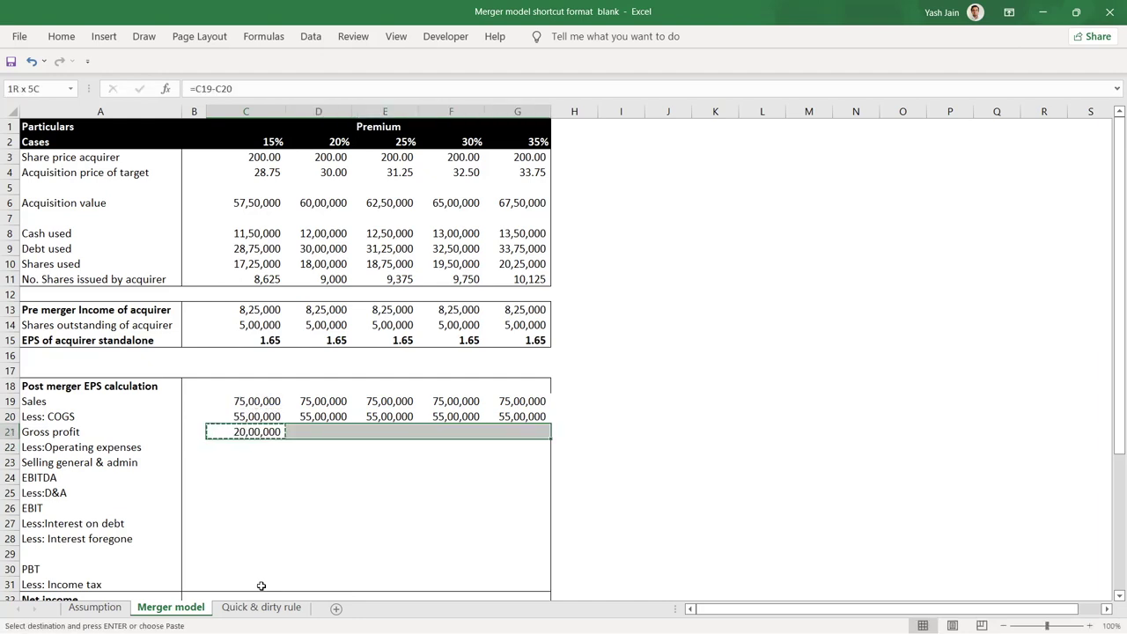
{"action": "key", "text": "ctrl+v"}
Step: Make the entire gross profit row 21 bold
{"action": "key", "text": "Home"}
{"action": "key", "text": "shift+space"}
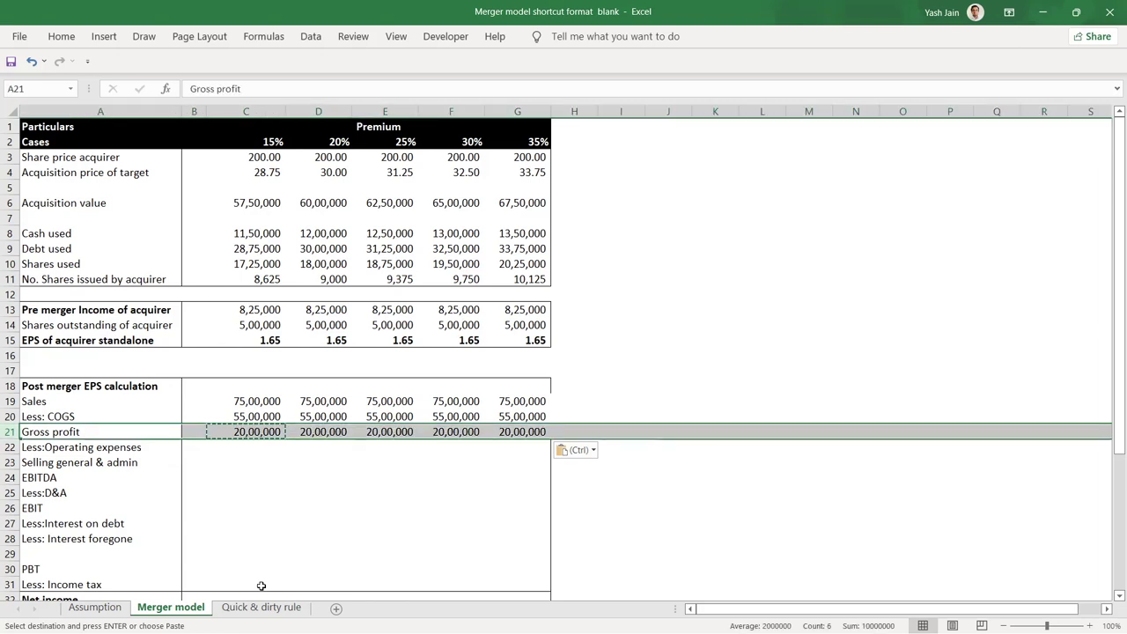
{"action": "key", "text": "ctrl+b"}
{"action": "key", "text": "Right"}
{"action": "key", "text": "Right"}
{"action": "key", "text": "Right"}
{"action": "key", "text": "Right"}
{"action": "key", "text": "Right"}
{"action": "key", "text": "Right"}
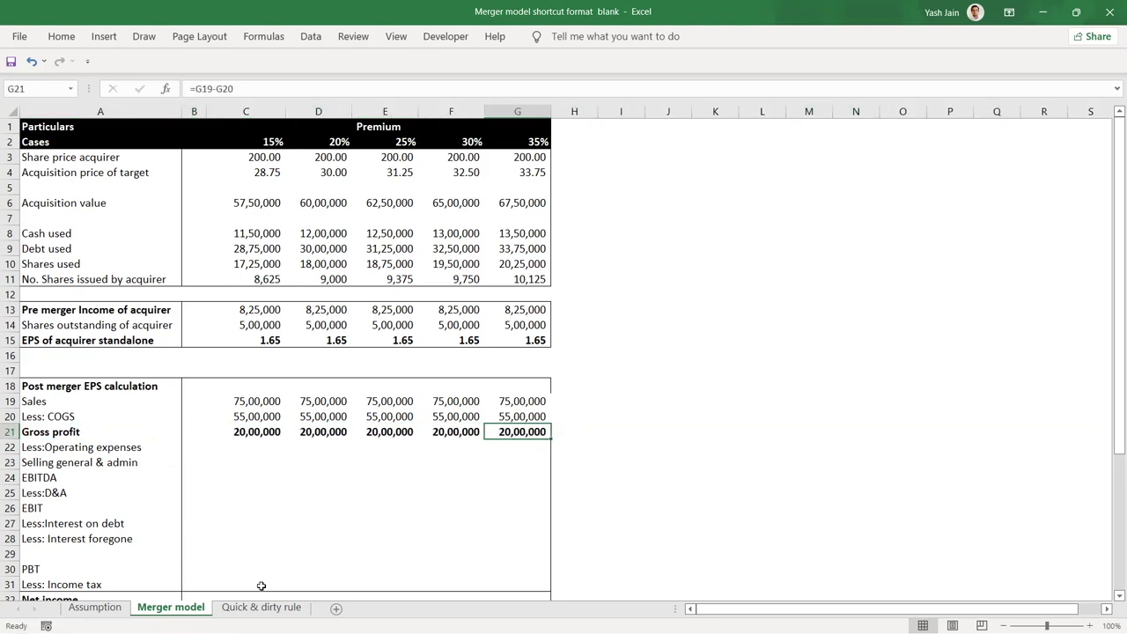
{"action": "key", "text": "Down"}
{"action": "key", "text": "Left"}
{"action": "key", "text": "Left"}
{"action": "key", "text": "Left"}
{"action": "key", "text": "Left"}
{"action": "key", "text": "Down"}
{"action": "key", "text": "Up"}
{"action": "key", "text": "Up"}
{"action": "key", "text": "Down"}
{"action": "key", "text": "Down"}
{"action": "key", "text": "Up"}
{"action": "key", "text": "Up"}
{"action": "key", "text": "Down"}
{"action": "key", "text": "Up"}
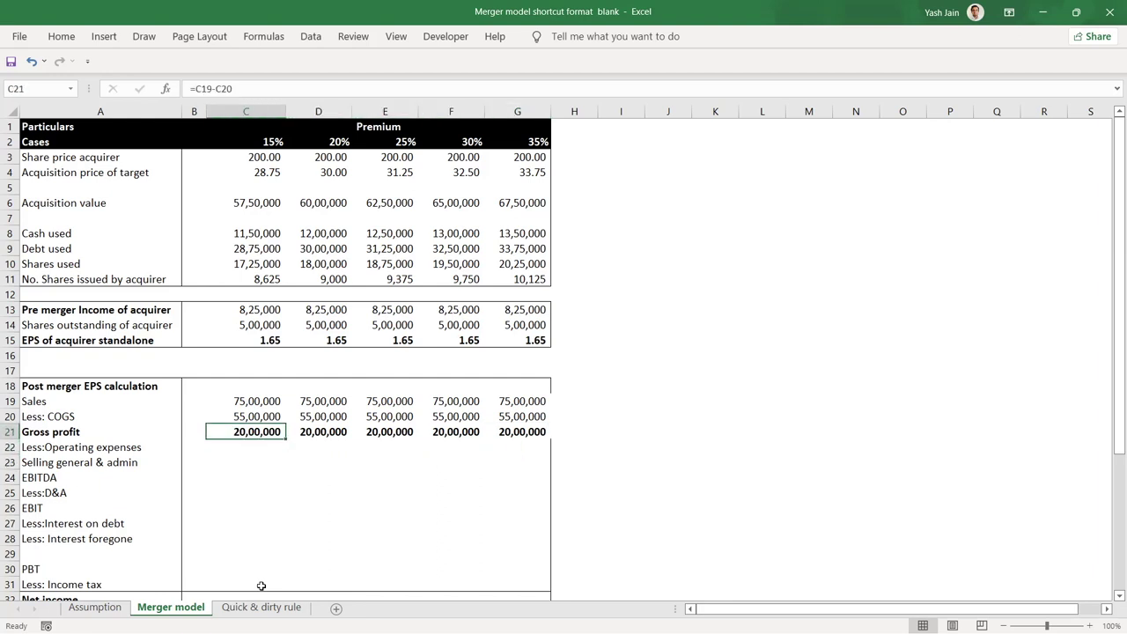
Step: Copy the COGS formulas from C20:G20 to the selling, general and admin row C23:G23 and check its Assumption sheet inputs
{"action": "key", "text": "Up"}
{"action": "key", "text": "shift+Right"}
{"action": "key", "text": "shift+Right"}
{"action": "key", "text": "shift+Right"}
{"action": "key", "text": "shift+Right"}
{"action": "key", "text": "ctrl+c"}
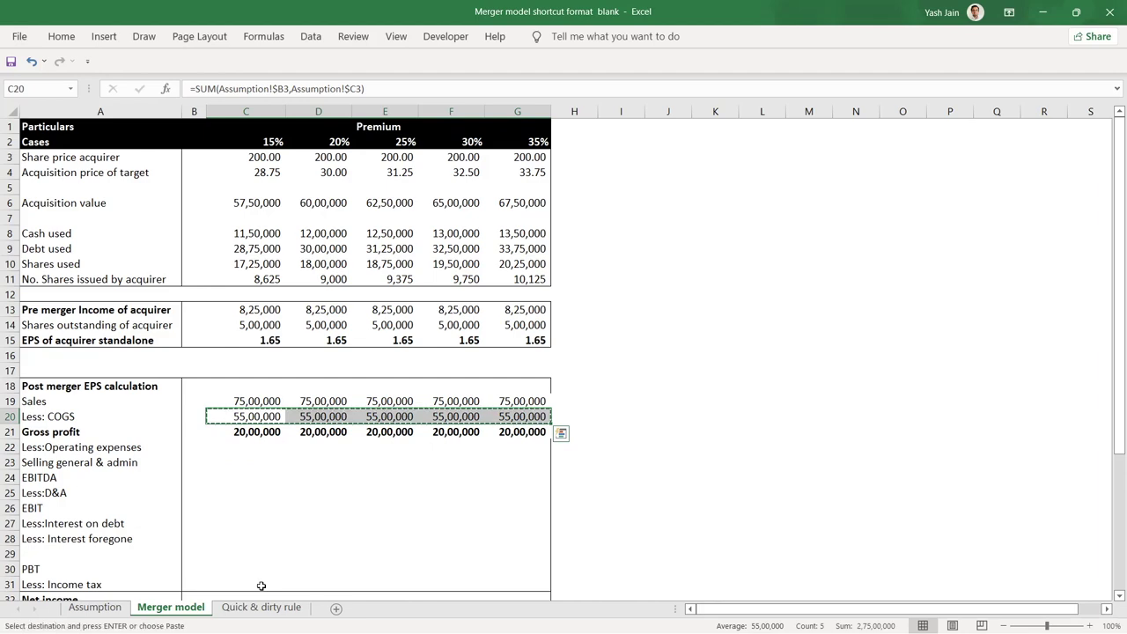
{"action": "key", "text": "Down"}
{"action": "key", "text": "Down"}
{"action": "key", "text": "Down"}
{"action": "key", "text": "ctrl+v"}
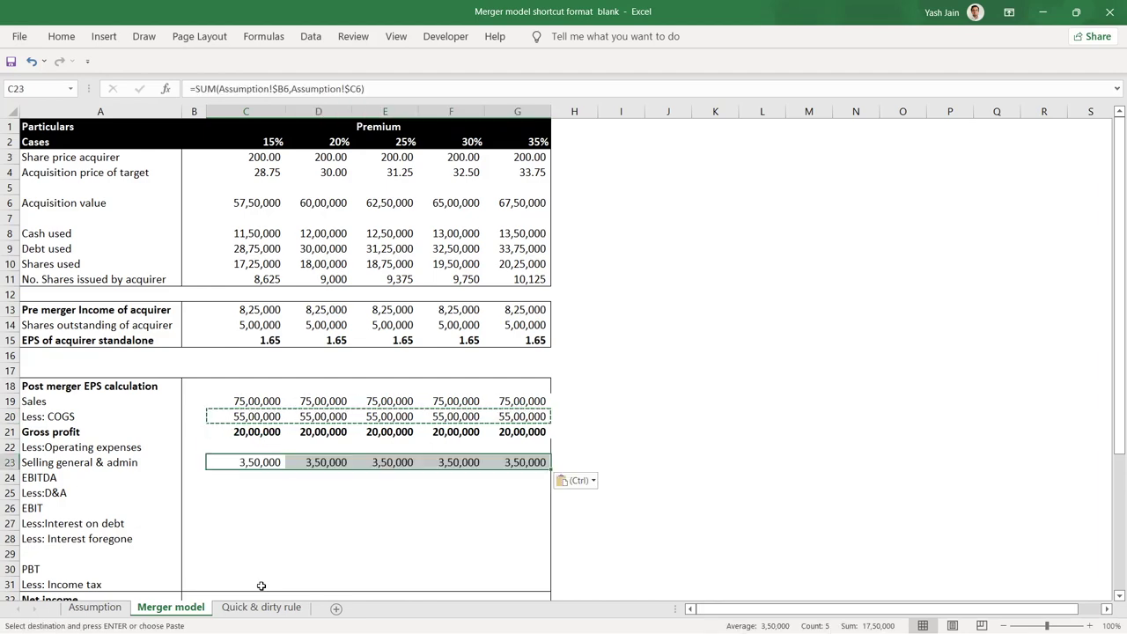
{"action": "left_click", "coordinate": [95, 607]}
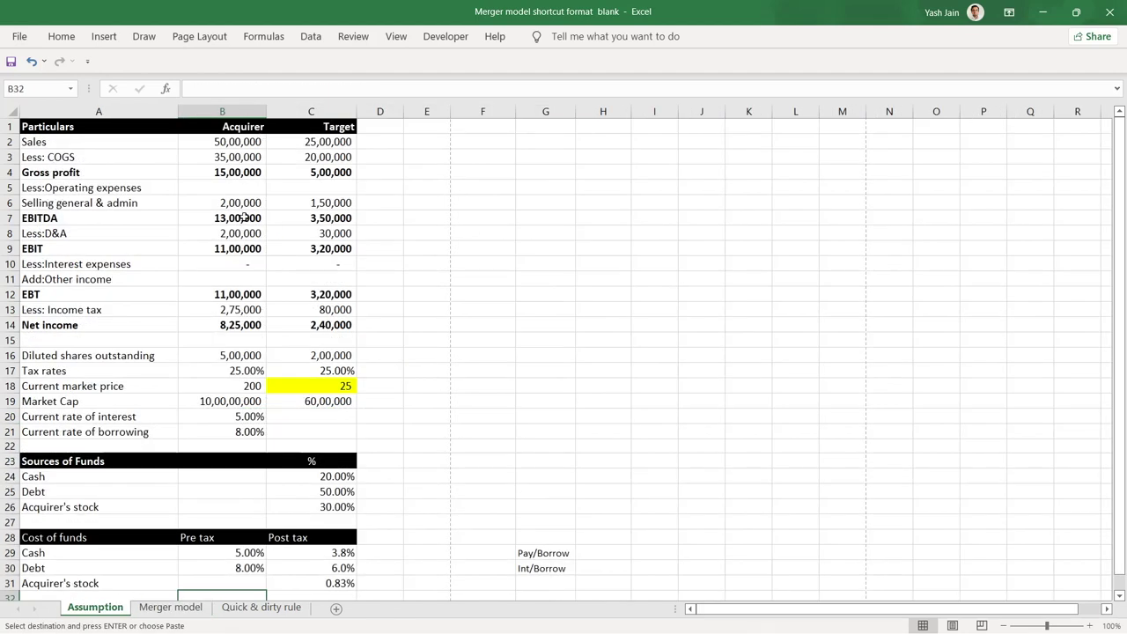
{"action": "left_click_drag", "start_coordinate": [236, 205], "coordinate": [337, 203]}
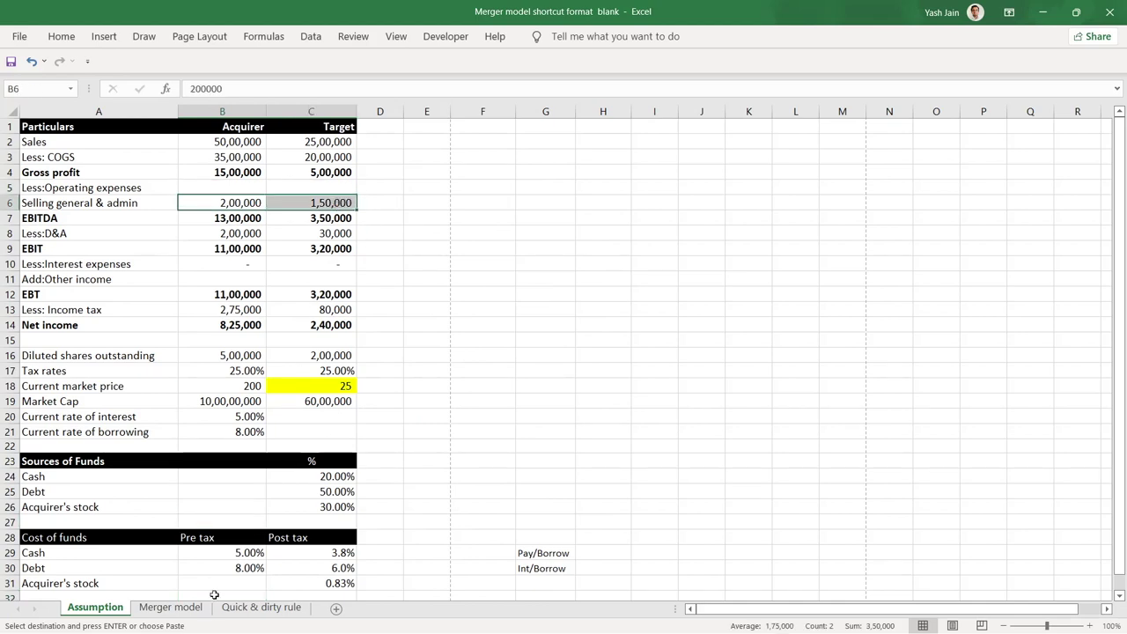
{"action": "left_click", "coordinate": [173, 607]}
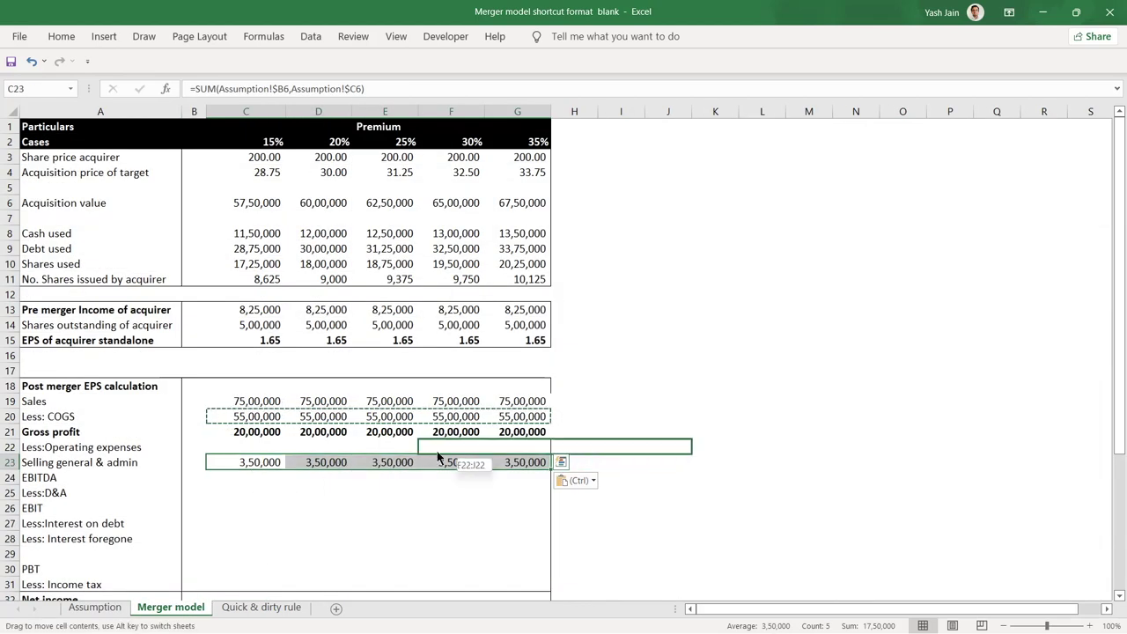
{"action": "key", "text": "Escape"}
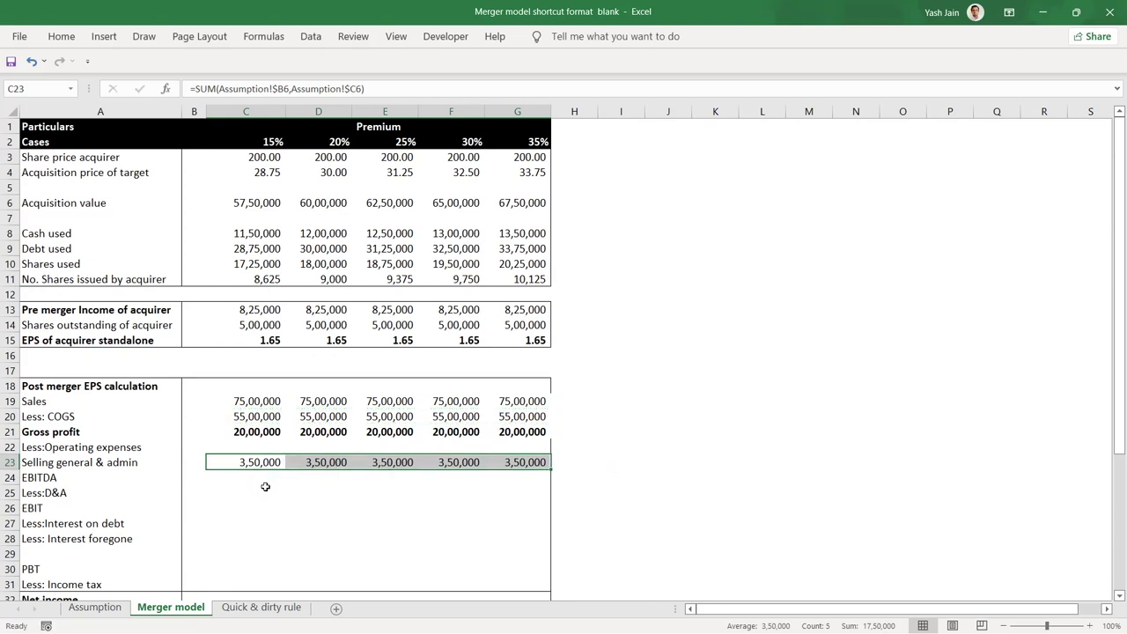
Step: Try an EBITDA formula in C24 as -C21-C23
{"action": "left_click", "coordinate": [265, 489]}
{"action": "key", "text": "Up"}
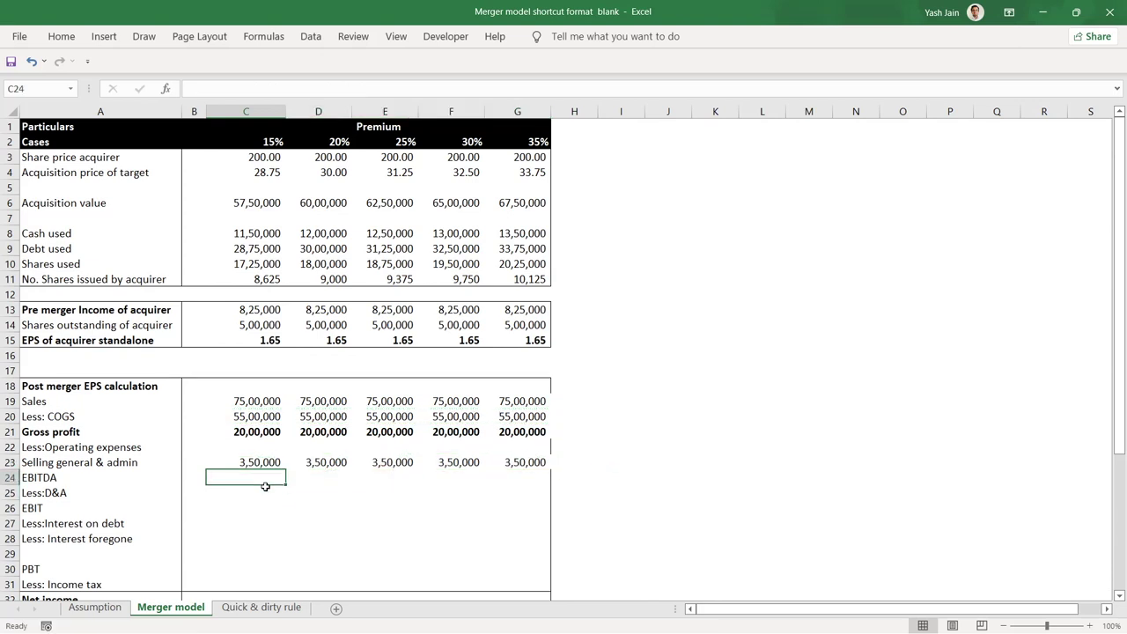
{"action": "type", "text": "-"}
{"action": "key", "text": "Up"}
{"action": "key", "text": "Up"}
{"action": "key", "text": "Up"}
{"action": "type", "text": "-"}
{"action": "key", "text": "Up"}
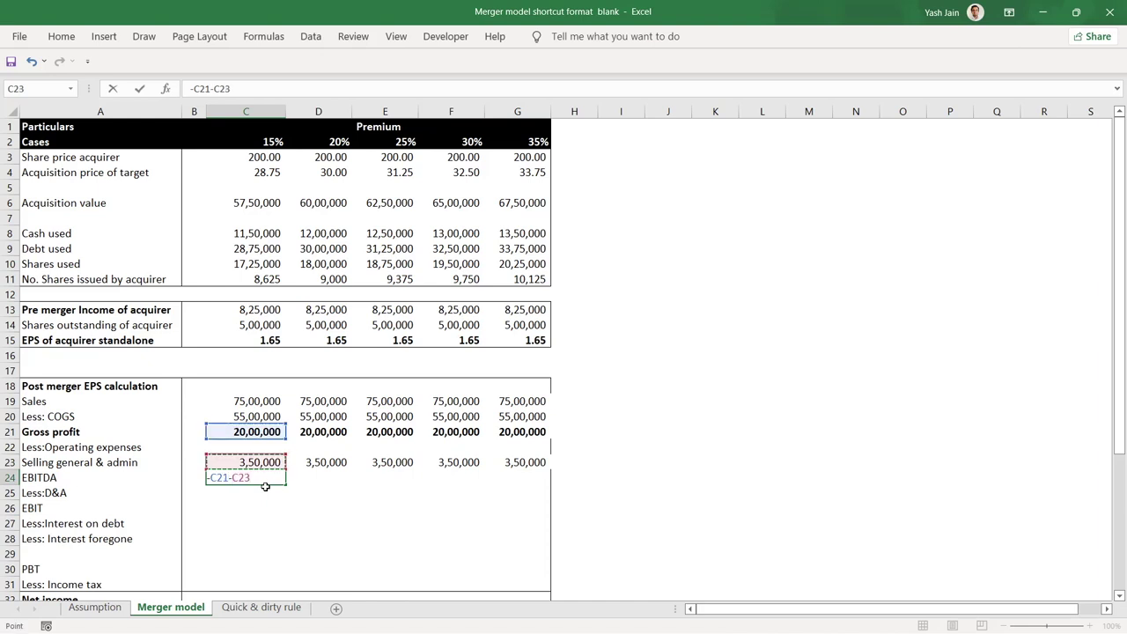
{"action": "key", "text": "Return"}
{"action": "key", "text": "Up"}
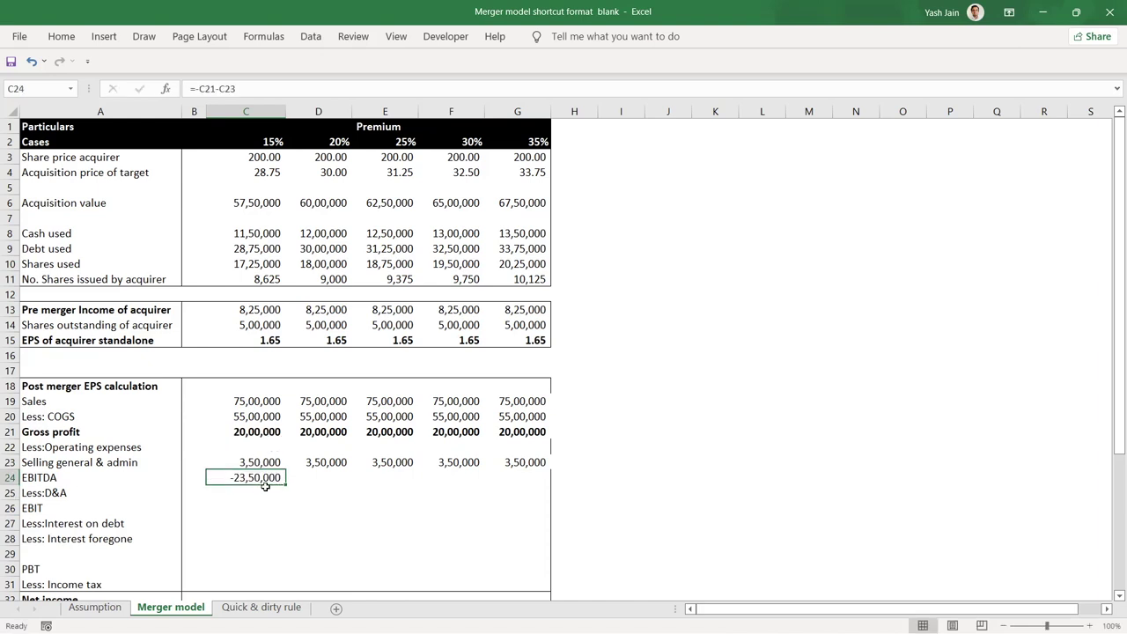
Step: Enter the EBITDA formula in C24 as gross profit less selling, general and admin, =C21-C23
{"action": "type", "text": "="}
{"action": "key", "text": "Up"}
{"action": "key", "text": "Up"}
{"action": "key", "text": "Up"}
{"action": "type", "text": "-"}
{"action": "key", "text": "Up"}
{"action": "key", "text": "Return"}
Step: Copy the EBITDA formula from C24 across to G24 and make row 24 bold
{"action": "key", "text": "Up"}
{"action": "key", "text": "shift+Right"}
{"action": "key", "text": "ctrl+c"}
{"action": "key", "text": "shift+Right"}
{"action": "key", "text": "shift+Right"}
{"action": "key", "text": "shift+Right"}
{"action": "key", "text": "ctrl+v"}
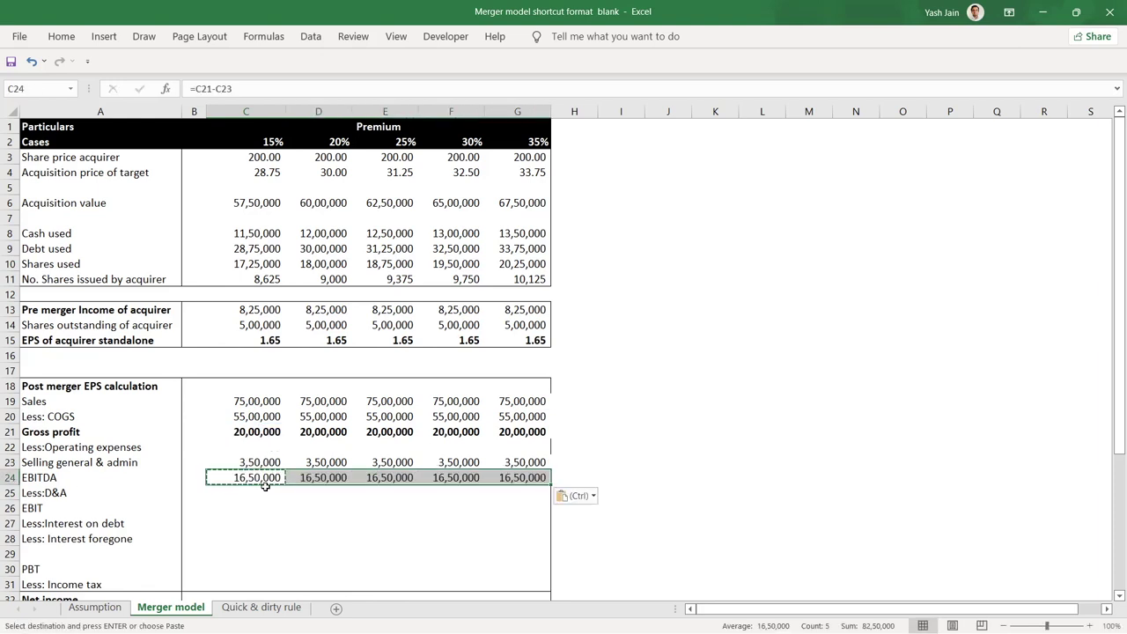
{"action": "key", "text": "shift+space"}
{"action": "key", "text": "ctrl+b"}
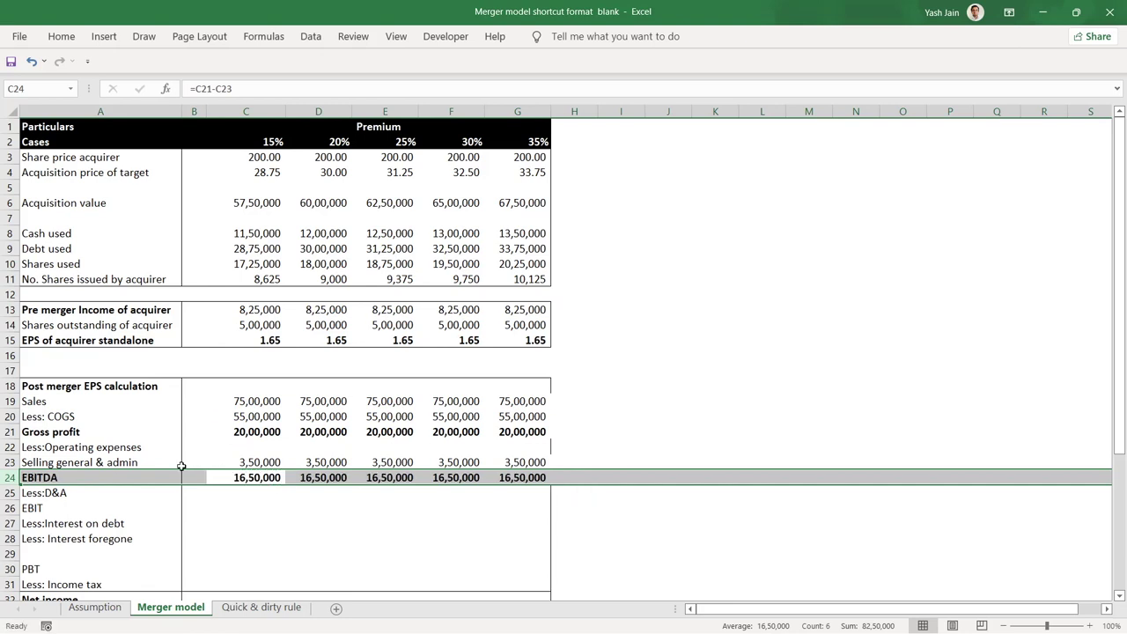
Step: Copy the formulas in C23:G23 to the D&A row C25:G25 and check the D&A inputs on the Assumption sheet
{"action": "left_click", "coordinate": [268, 495]}
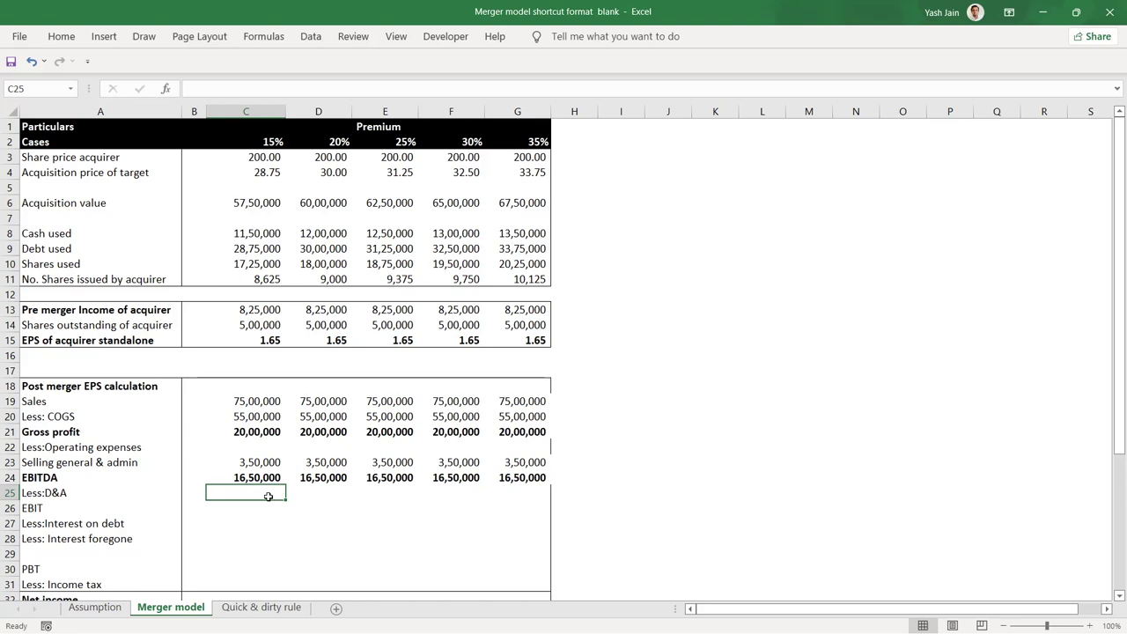
{"action": "key", "text": "Up"}
{"action": "key", "text": "Up"}
{"action": "key", "text": "shift+Right"}
{"action": "key", "text": "shift+Right"}
{"action": "key", "text": "shift+Right"}
{"action": "key", "text": "shift+Right"}
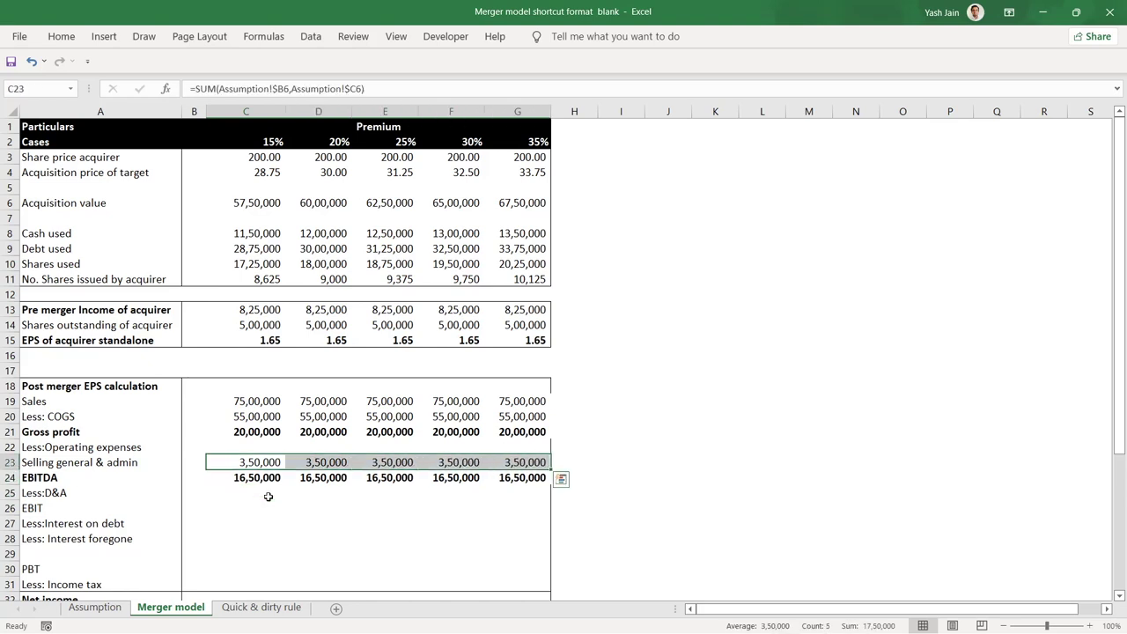
{"action": "key", "text": "ctrl+c"}
{"action": "key", "text": "Down"}
{"action": "key", "text": "Down"}
{"action": "key", "text": "ctrl+v"}
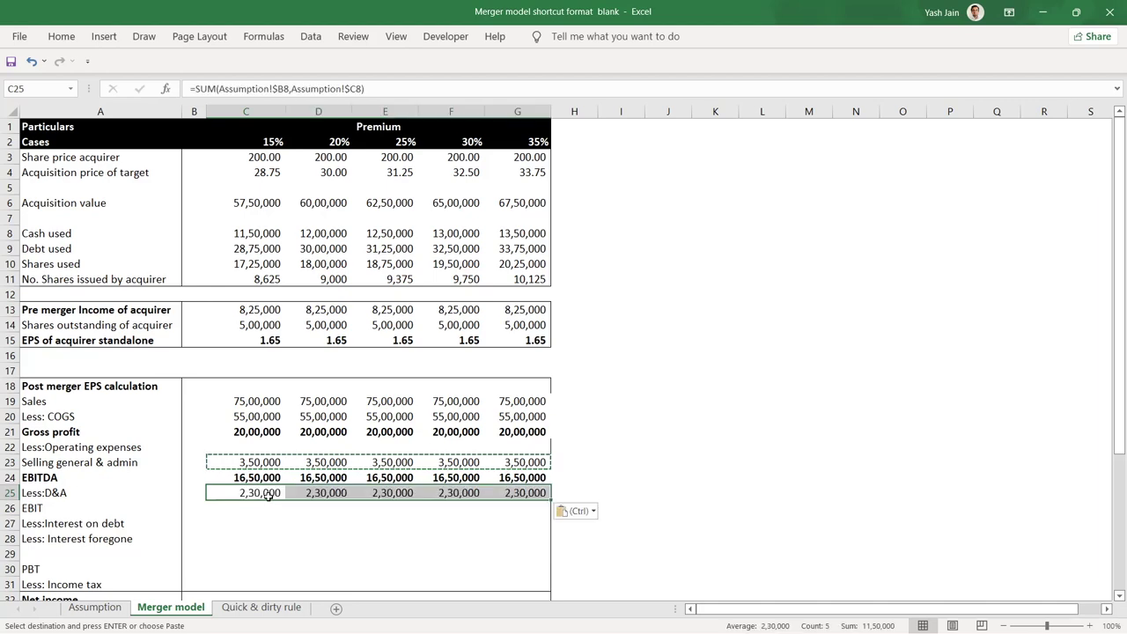
{"action": "left_click", "coordinate": [78, 609]}
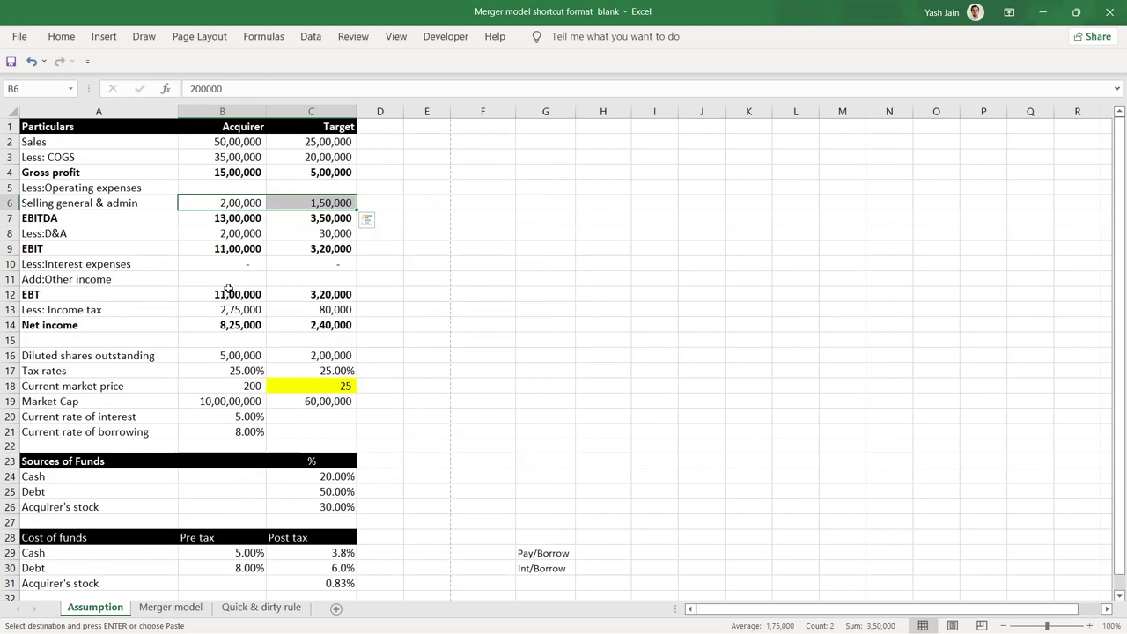
{"action": "left_click", "coordinate": [251, 234]}
{"action": "left_click", "coordinate": [327, 233]}
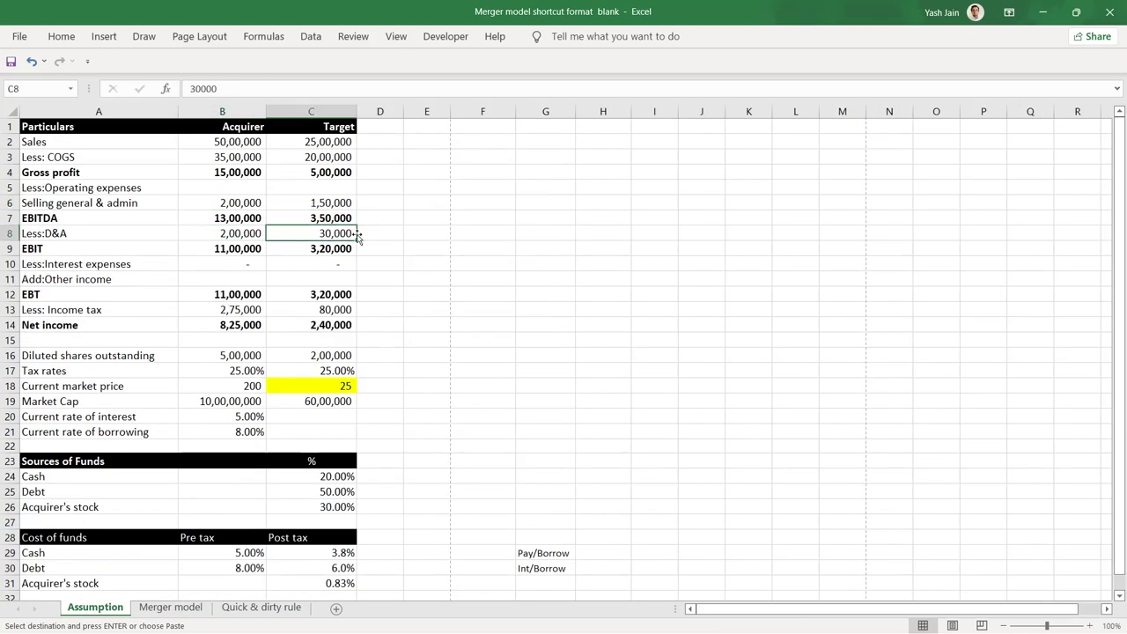
{"action": "left_click", "coordinate": [171, 608]}
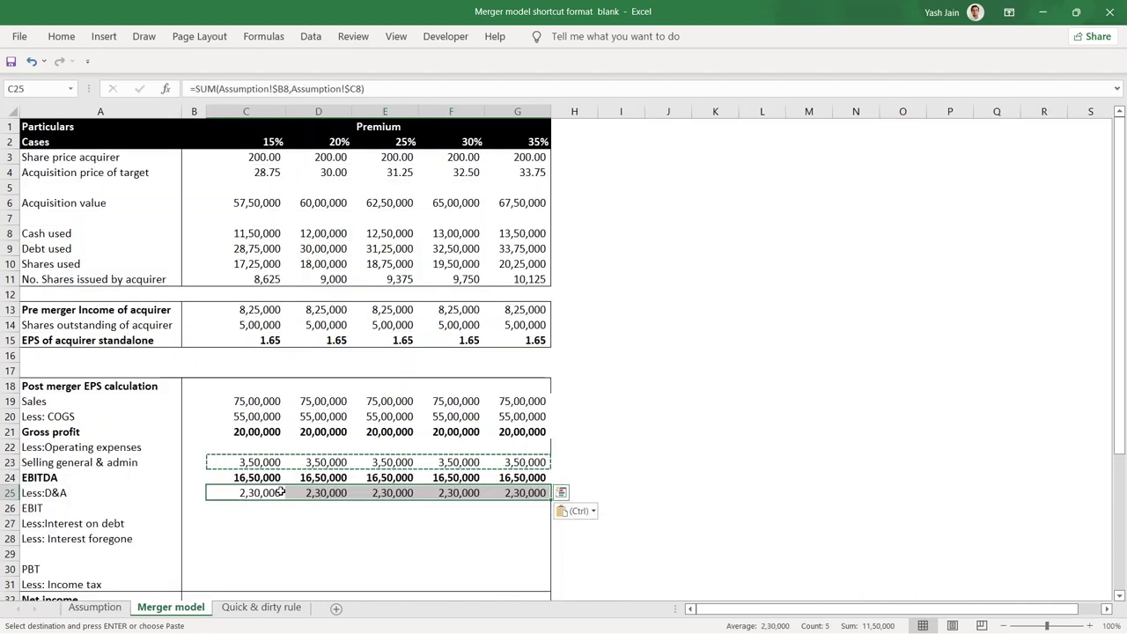
Step: Enter the EBIT formula in C26 as EBITDA less D&A, =C24-C25
{"action": "key", "text": "Return"}
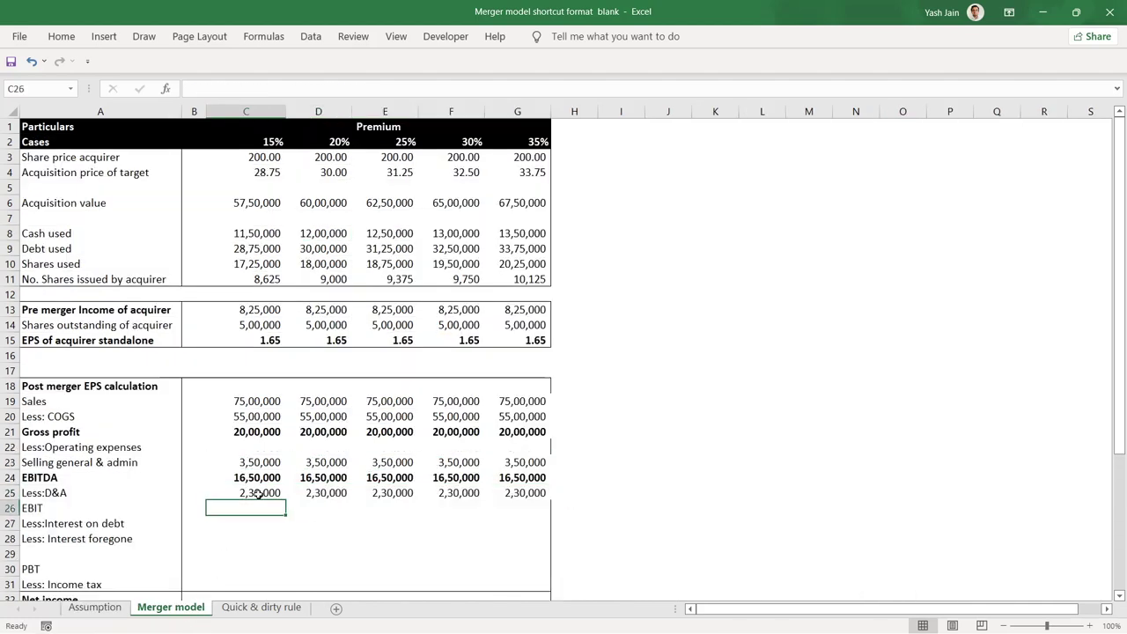
{"action": "type", "text": "="}
{"action": "key", "text": "Up"}
{"action": "key", "text": "Up"}
{"action": "type", "text": "-"}
{"action": "key", "text": "Up"}
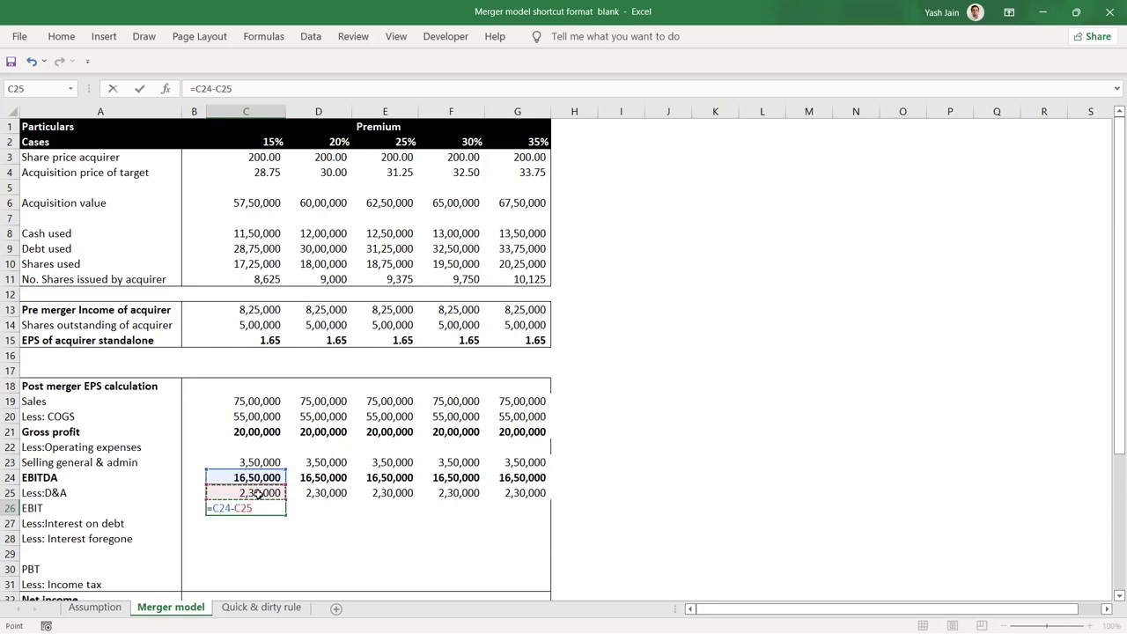
{"action": "key", "text": "Return"}
Step: Copy the EBIT formula from C26 across to G26 and make row 26 bold
{"action": "key", "text": "Up"}
{"action": "key", "text": "ctrl+c"}
{"action": "key", "text": "shift+Right"}
{"action": "key", "text": "shift+Right"}
{"action": "key", "text": "shift+Right"}
{"action": "key", "text": "shift+Right"}
{"action": "key", "text": "ctrl+v"}
{"action": "key", "text": "Down"}
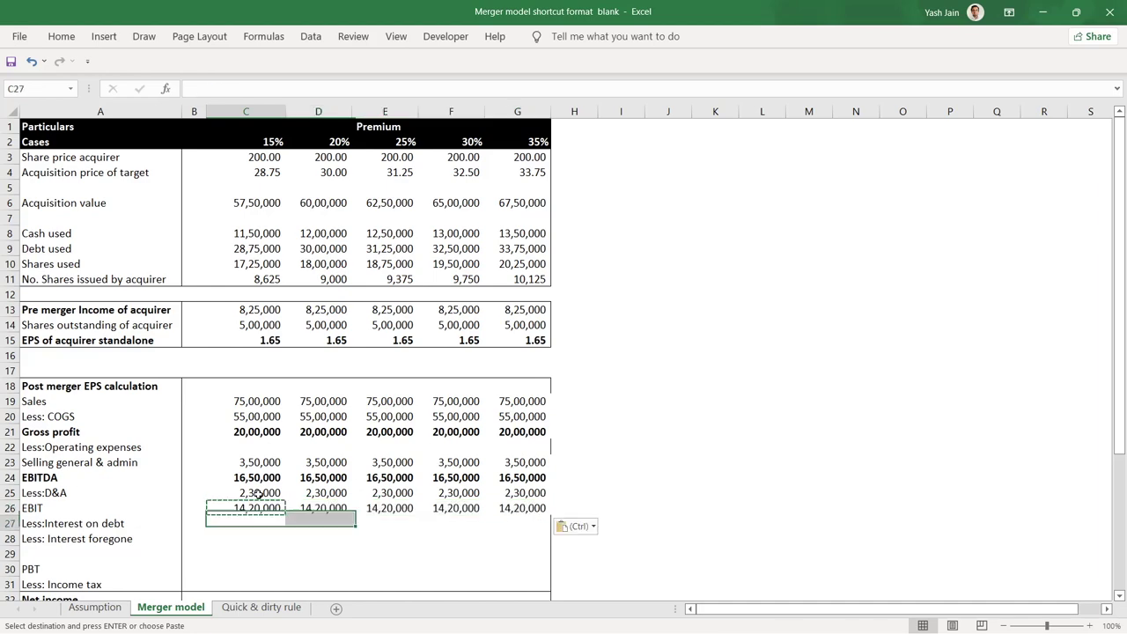
{"action": "key", "text": "Up"}
{"action": "key", "text": "shift+space"}
{"action": "key", "text": "Escape"}
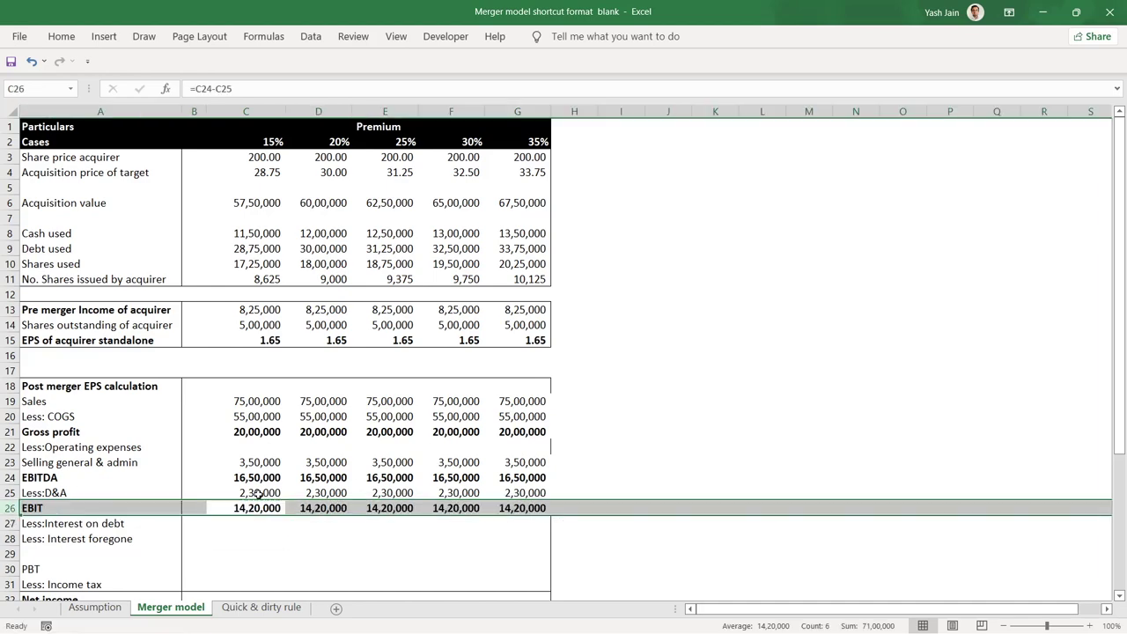
{"action": "key", "text": "shift+BackSpace"}
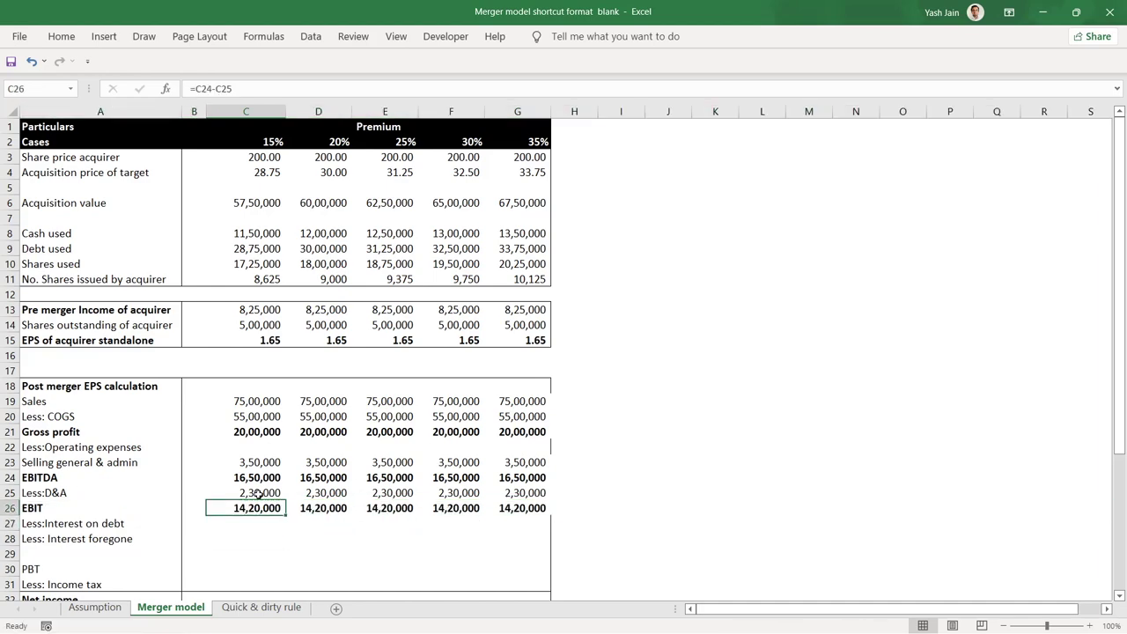
Step: Check the acquirer's and target's EBIT and interest expenses on the Assumption sheet against the Merger model
{"action": "left_click", "coordinate": [97, 609]}
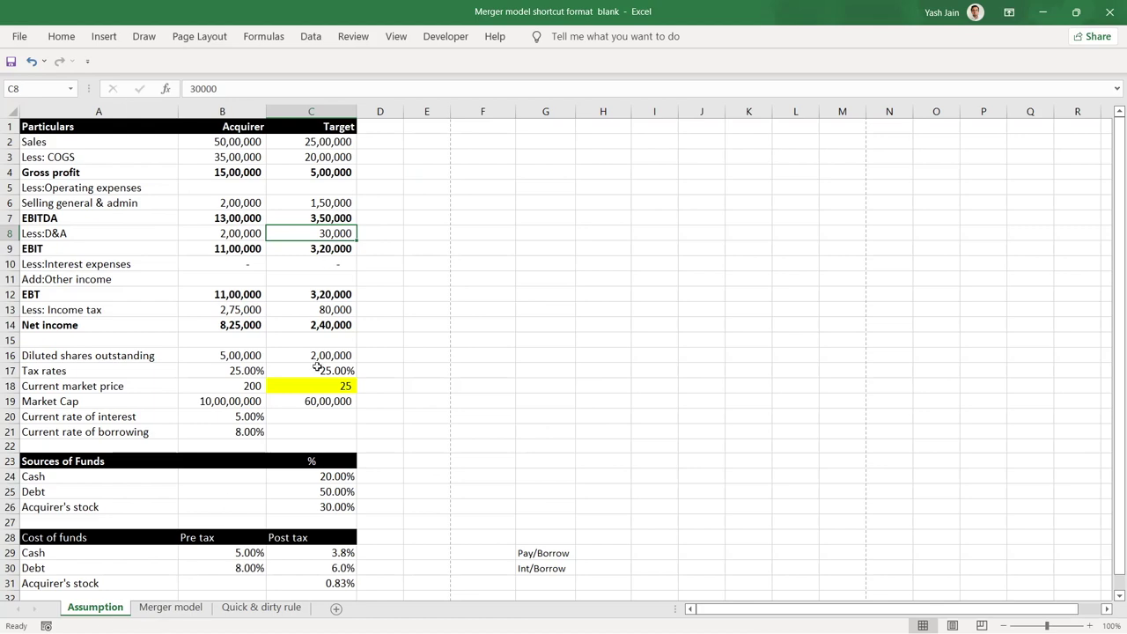
{"action": "left_click", "coordinate": [170, 608]}
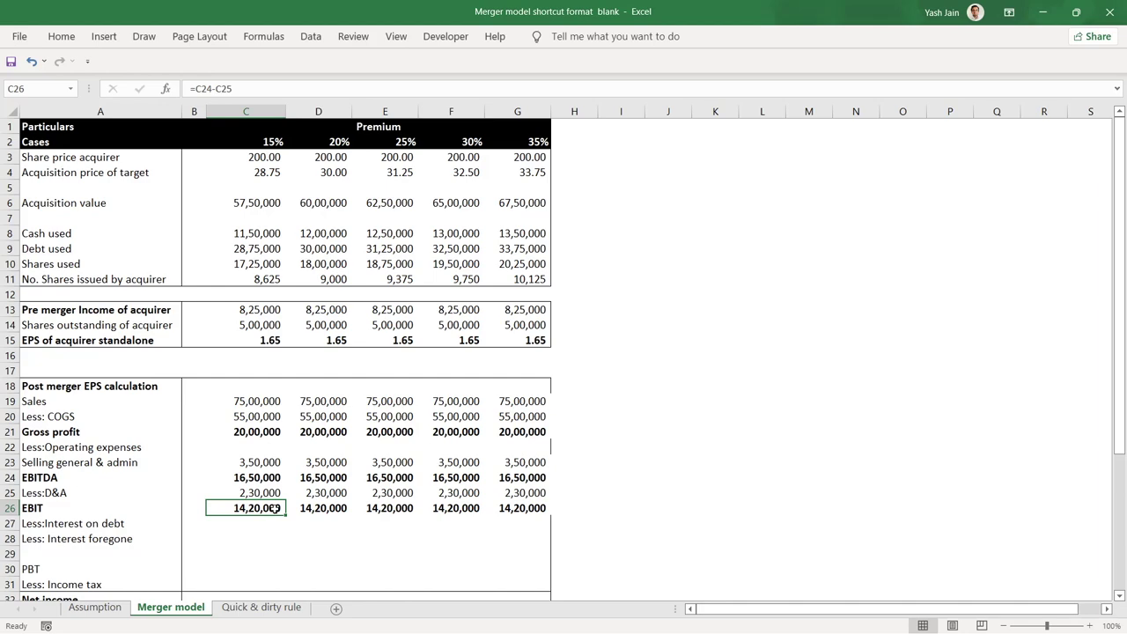
{"action": "left_click", "coordinate": [96, 609]}
{"action": "left_click_drag", "start_coordinate": [227, 263], "coordinate": [310, 249]}
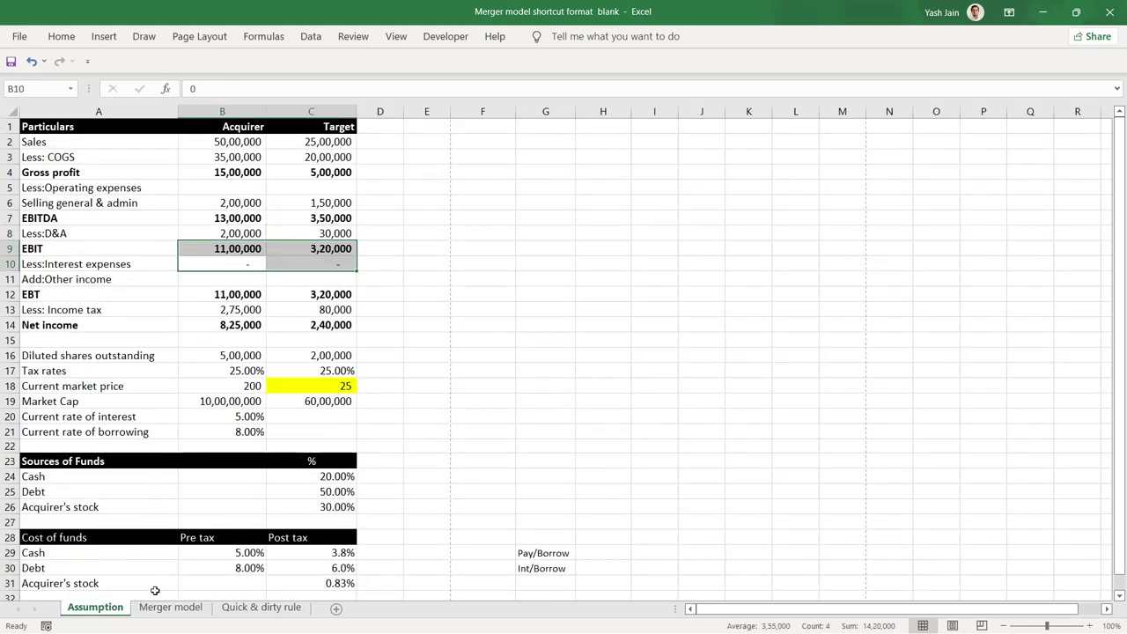
{"action": "left_click", "coordinate": [160, 606]}
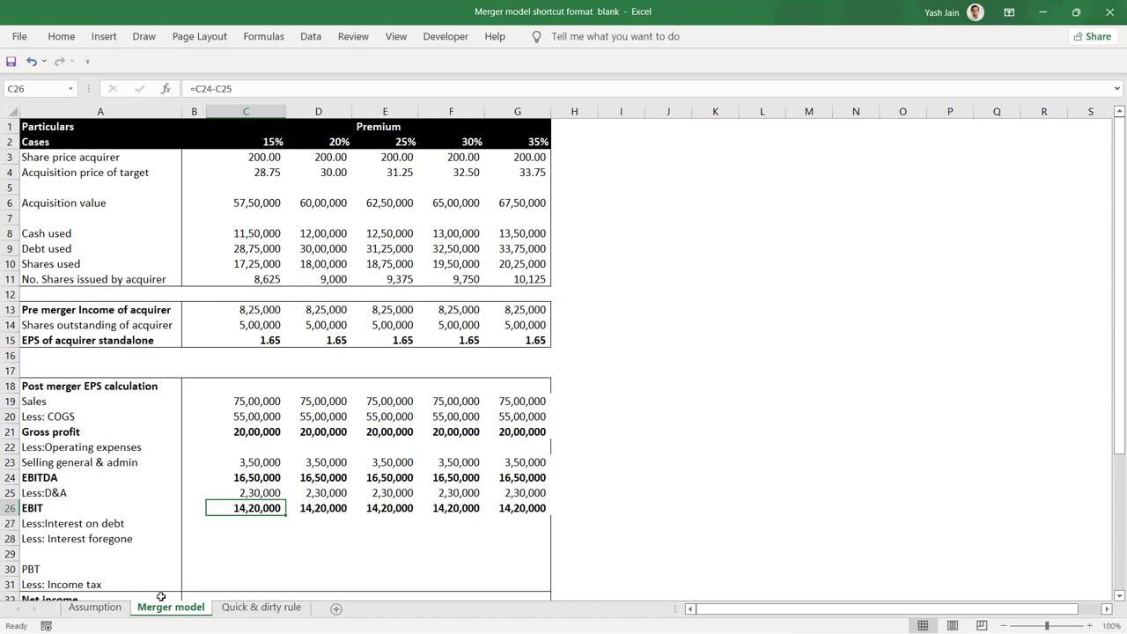
Step: Enter the interest on debt formula in C27 as debt used times the pre-tax cost of debt, =C9*Assumption!$B$30
{"action": "key", "text": "Down"}
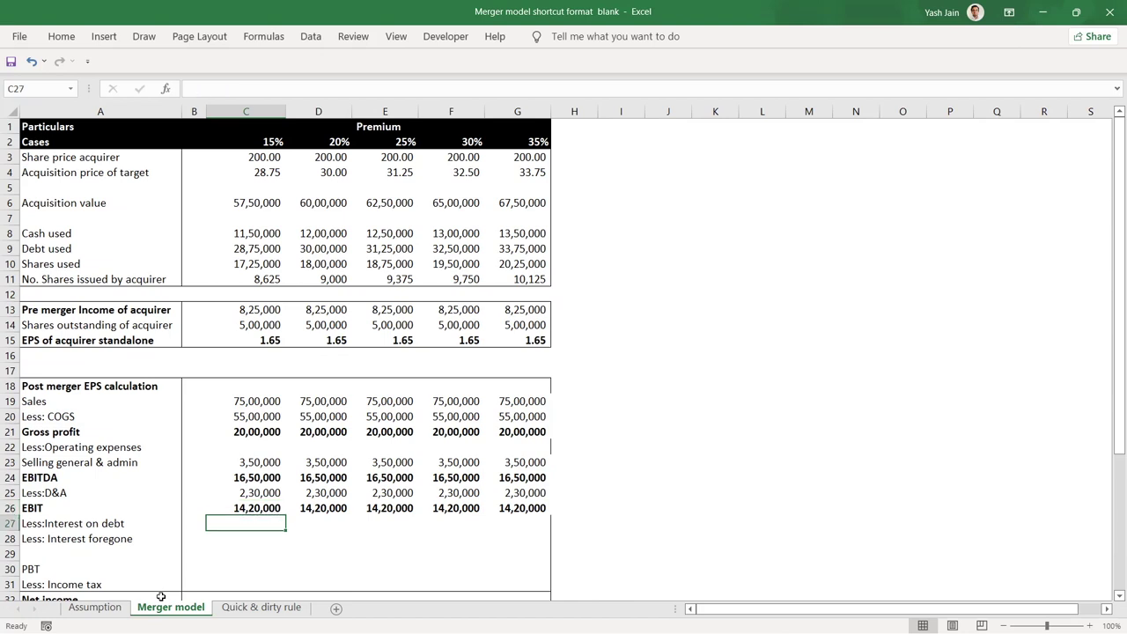
{"action": "left_click_drag", "start_coordinate": [253, 248], "coordinate": [525, 251]}
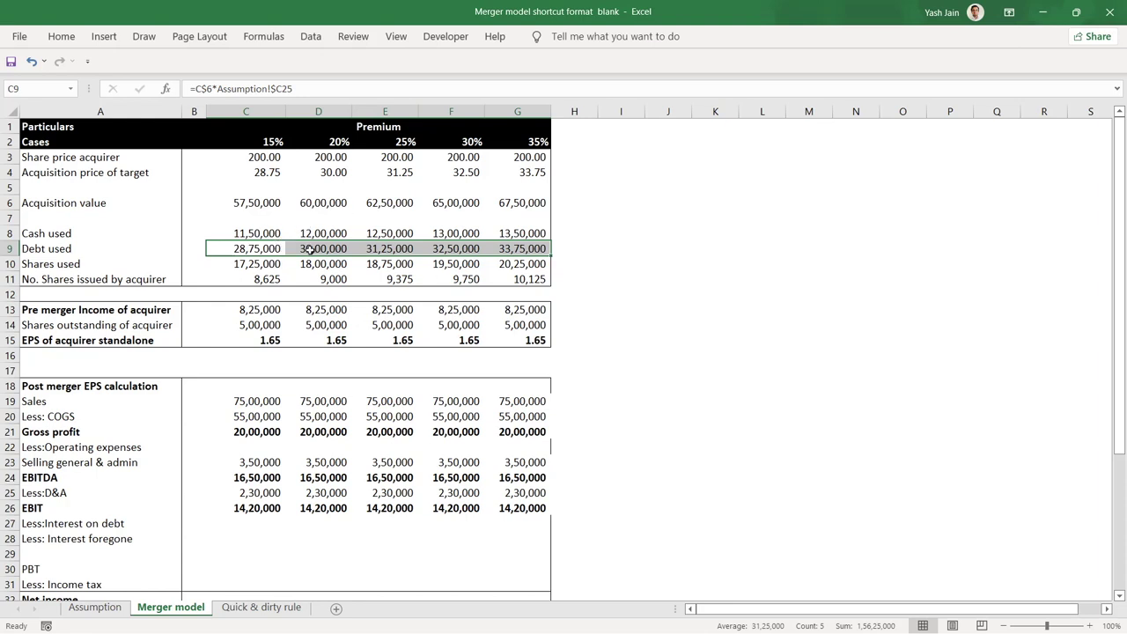
{"action": "left_click", "coordinate": [254, 536]}
{"action": "left_click", "coordinate": [268, 525]}
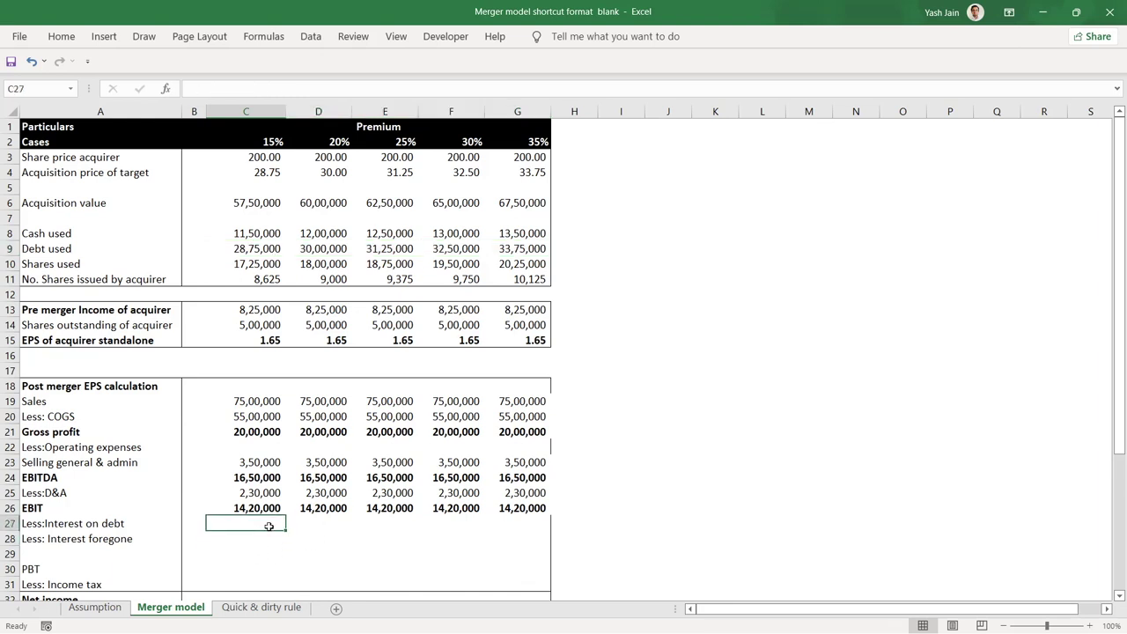
{"action": "type", "text": "="}
{"action": "key", "text": "Up"}
{"action": "key", "text": "Up"}
{"action": "key", "text": "Up"}
{"action": "key", "text": "Up"}
{"action": "key", "text": "Up"}
{"action": "key", "text": "Up"}
{"action": "key", "text": "Up"}
{"action": "key", "text": "Up"}
{"action": "key", "text": "Up"}
{"action": "key", "text": "Up"}
{"action": "key", "text": "Up"}
{"action": "key", "text": "Up"}
{"action": "key", "text": "Up"}
{"action": "key", "text": "Up"}
{"action": "key", "text": "Up"}
{"action": "key", "text": "Up"}
{"action": "key", "text": "Up"}
{"action": "key", "text": "Up"}
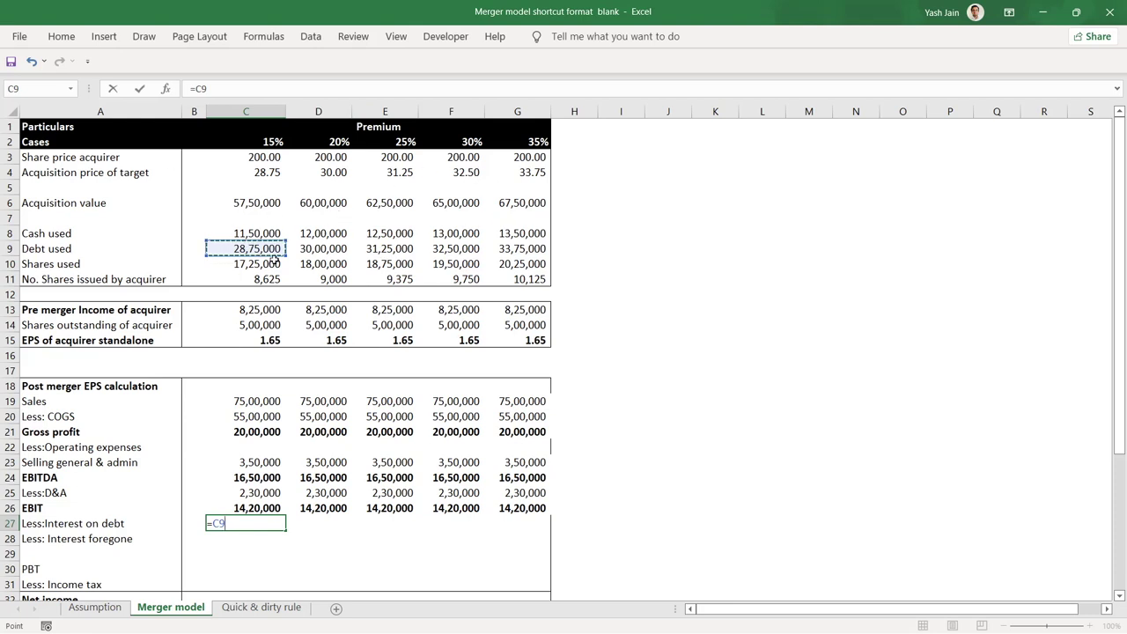
{"action": "type", "text": "*"}
{"action": "left_click", "coordinate": [106, 607]}
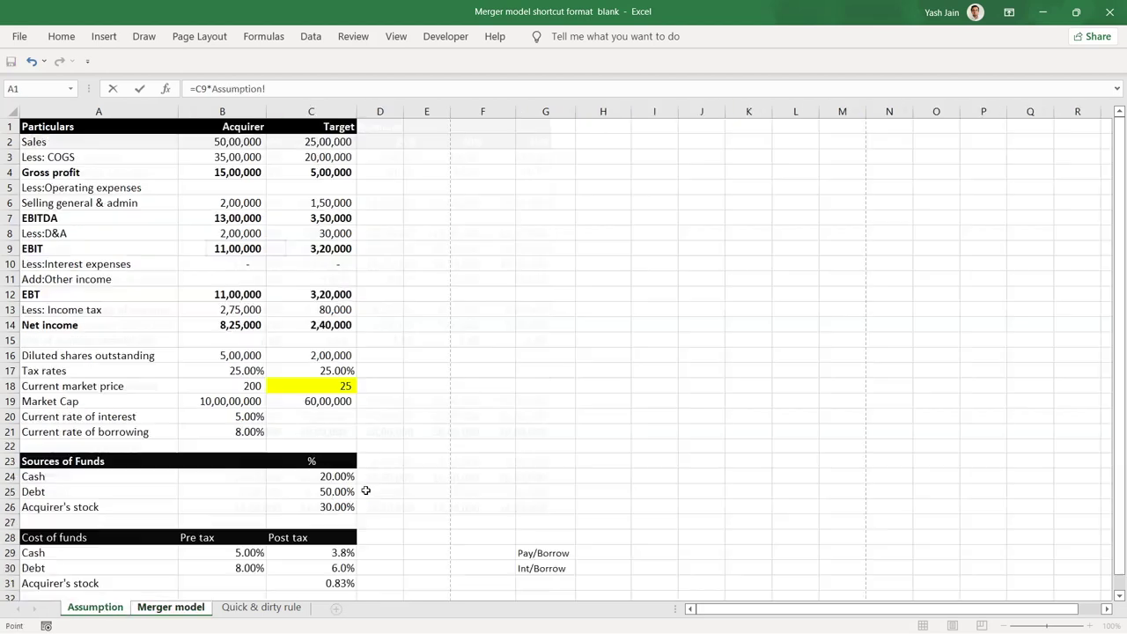
{"action": "scroll", "coordinate": [233, 510], "scroll_direction": "down", "scroll_amount": 3}
{"action": "left_click", "coordinate": [244, 417]}
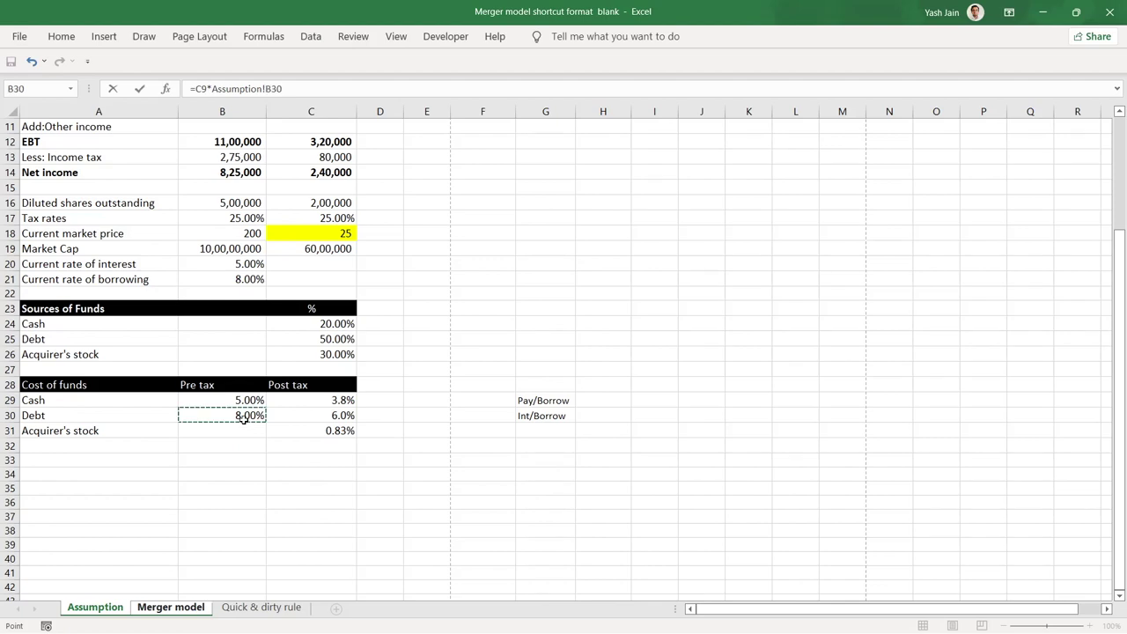
{"action": "key", "text": "F4"}
{"action": "key", "text": "Return"}
{"action": "key", "text": "Up"}
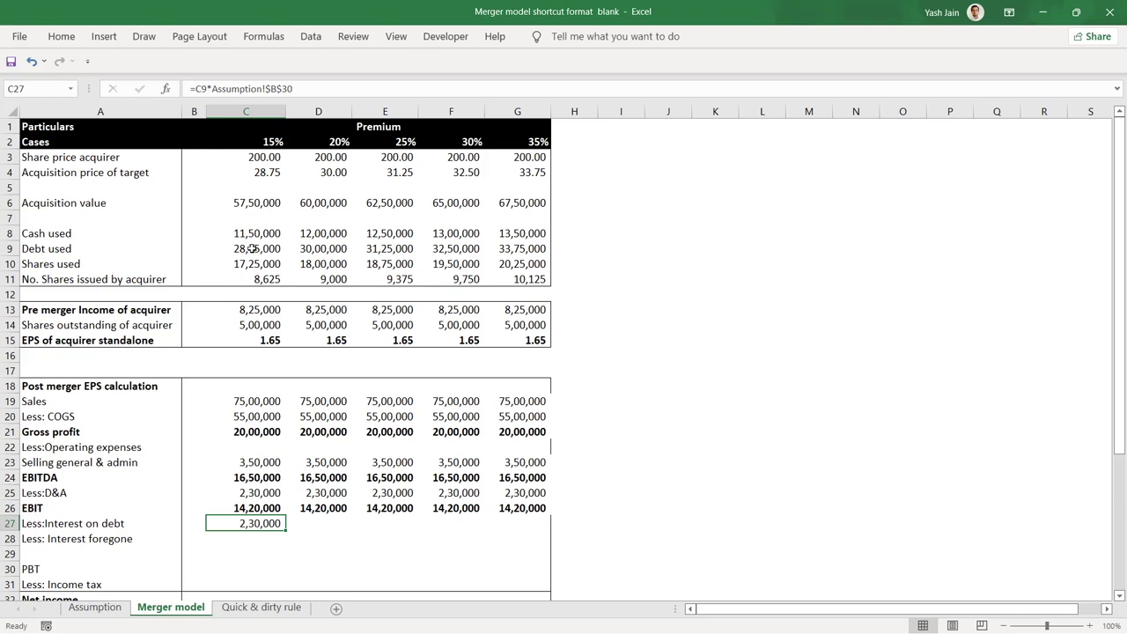
Step: Copy the interest on debt formula from C27 across to G27
{"action": "key", "text": "ctrl+c"}
{"action": "key", "text": "shift+Right"}
{"action": "key", "text": "shift+Right"}
{"action": "key", "text": "shift+Right"}
{"action": "key", "text": "shift+Right"}
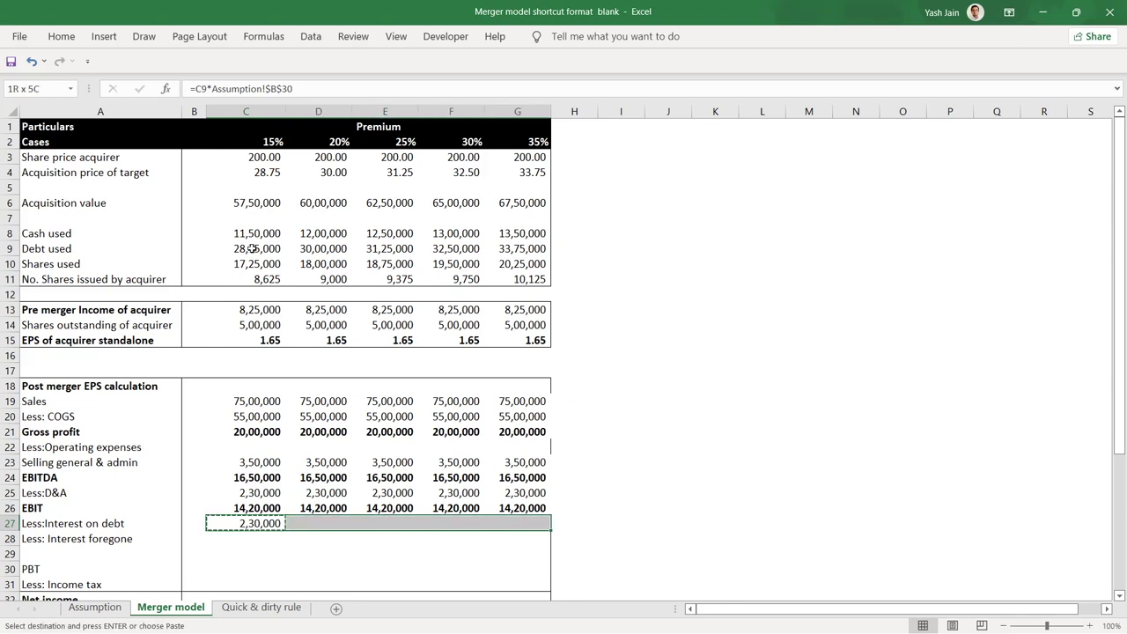
{"action": "key", "text": "ctrl+v"}
{"action": "key", "text": "Down"}
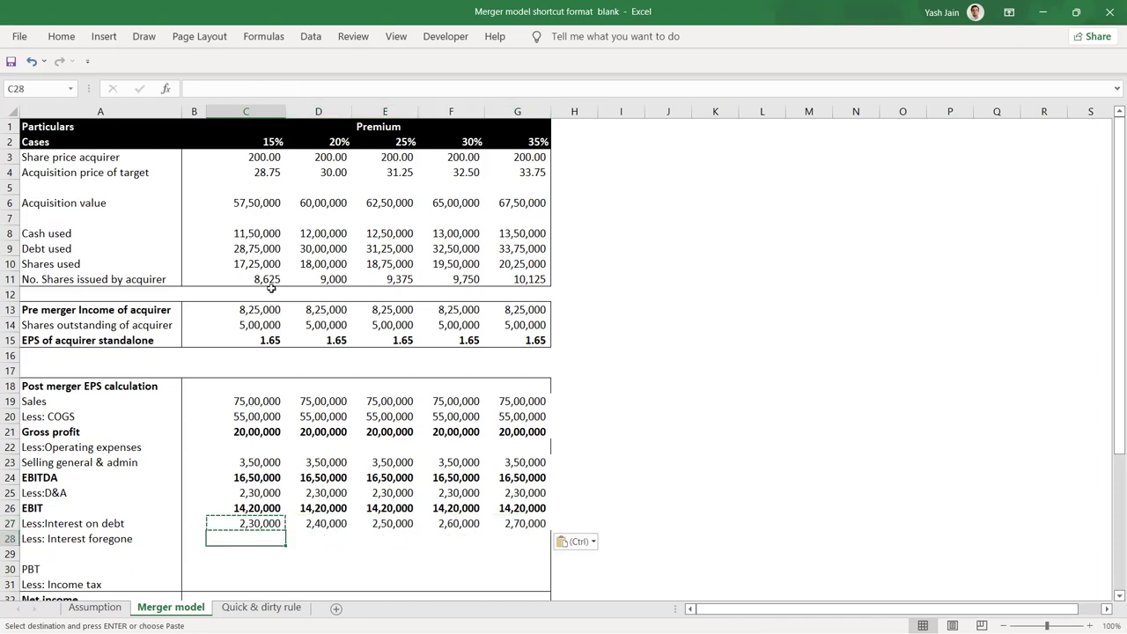
Step: Compare the debt used in row 9 with the interest on debt in row 27 across all premium cases
{"action": "left_click_drag", "start_coordinate": [244, 250], "coordinate": [525, 247]}
{"action": "left_click_drag", "start_coordinate": [247, 523], "coordinate": [525, 517]}
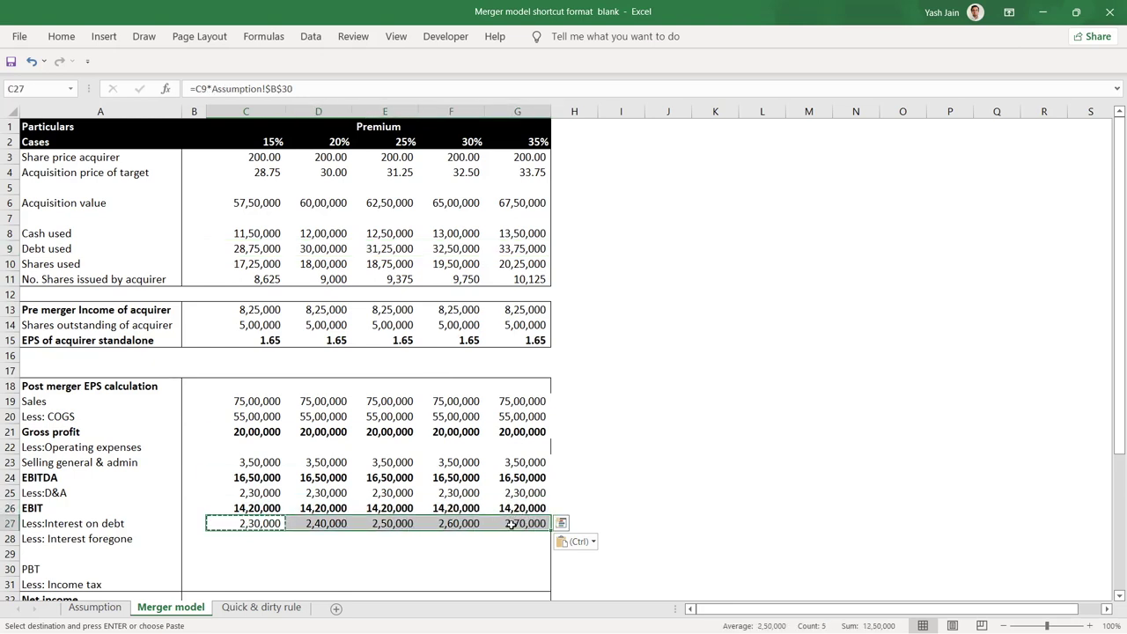
{"action": "scroll", "coordinate": [507, 521], "scroll_direction": "down", "scroll_amount": 3}
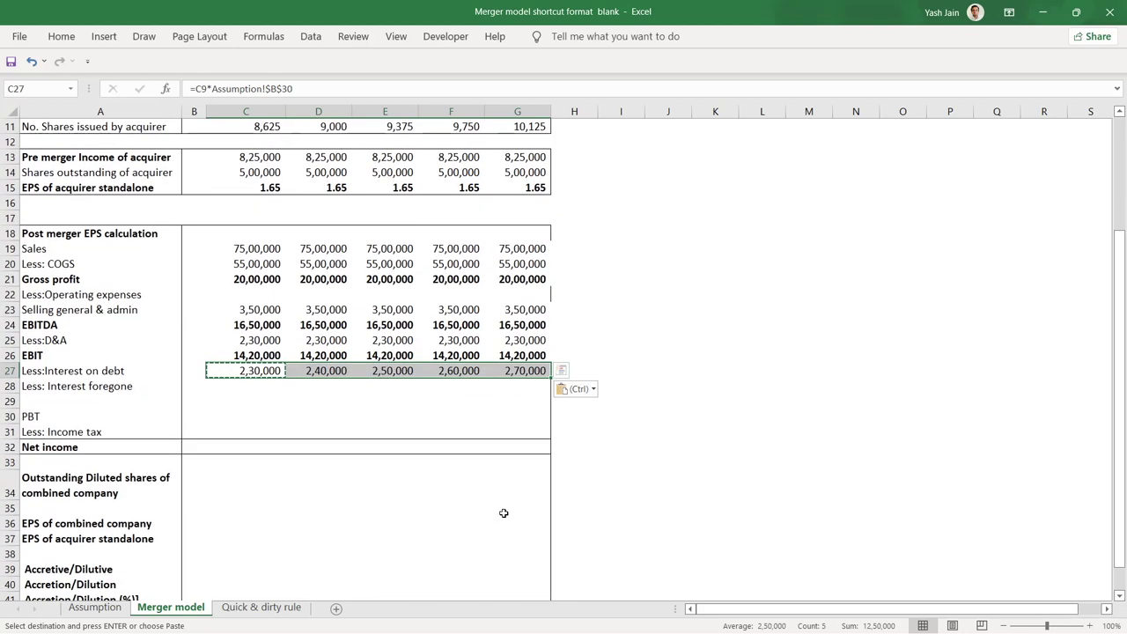
{"action": "scroll", "coordinate": [478, 482], "scroll_direction": "up", "scroll_amount": 3}
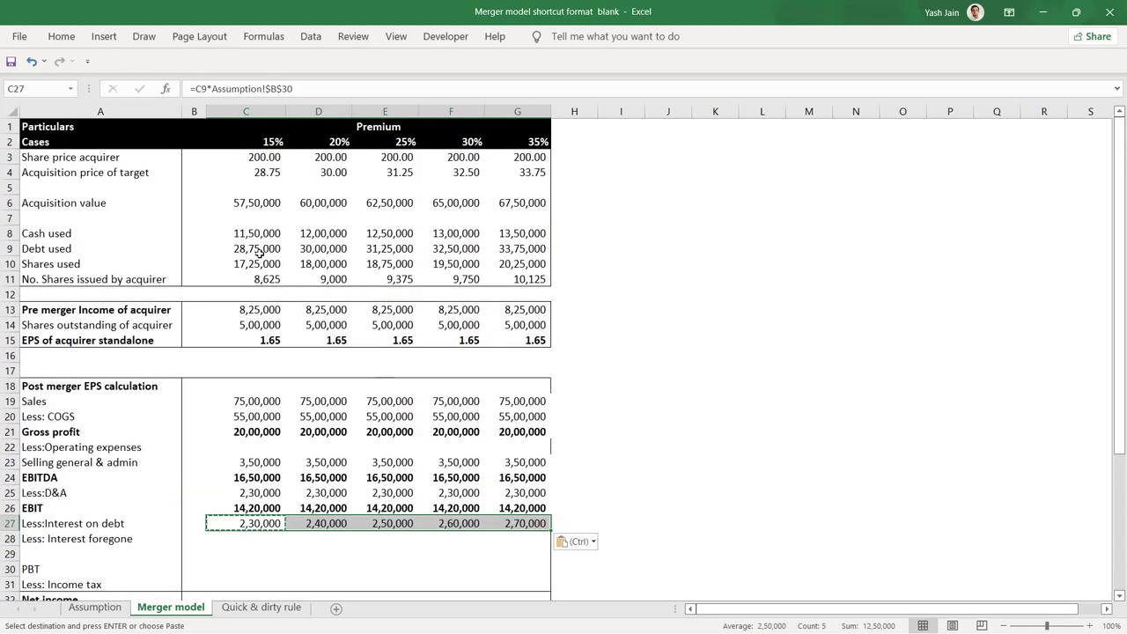
{"action": "left_click", "coordinate": [53, 248]}
{"action": "key", "text": "shift+Right"}
{"action": "key", "text": "shift+Right"}
{"action": "key", "text": "shift+Right"}
{"action": "key", "text": "shift+Right"}
{"action": "key", "text": "shift+Right"}
{"action": "key", "text": "shift+Right"}
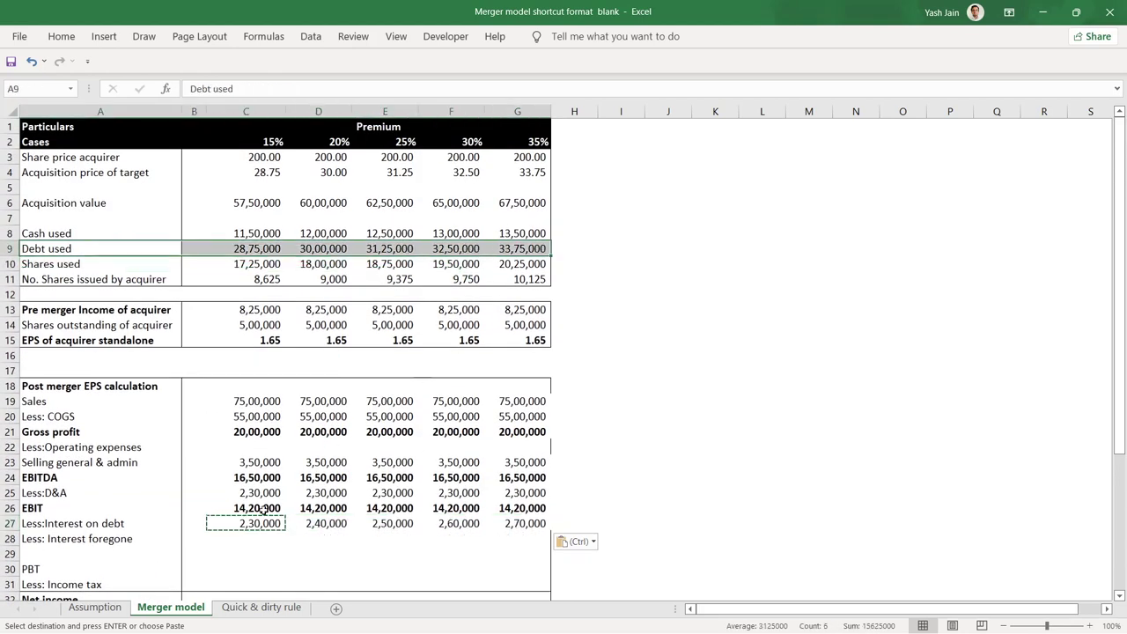
{"action": "left_click", "coordinate": [248, 539]}
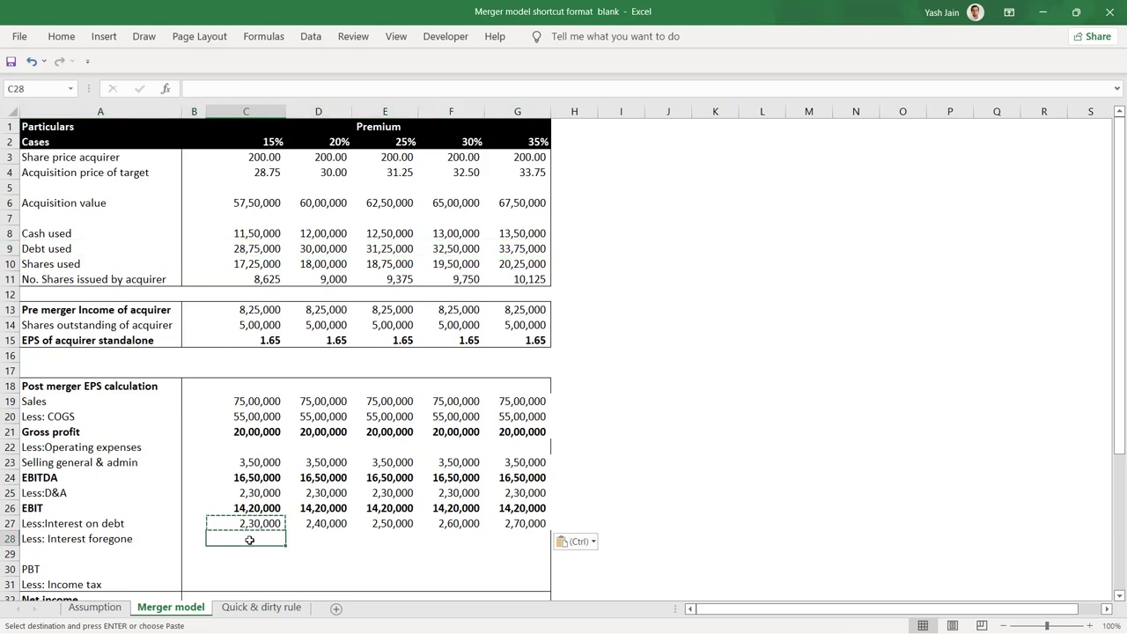
{"action": "type", "text": "="}
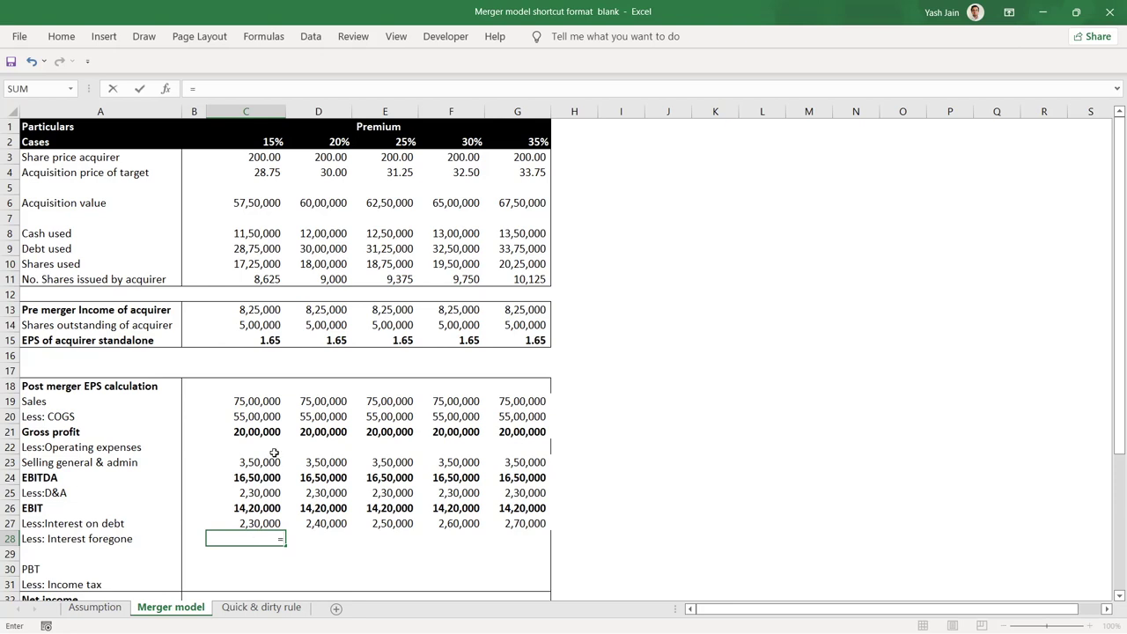
{"action": "left_click", "coordinate": [271, 231]}
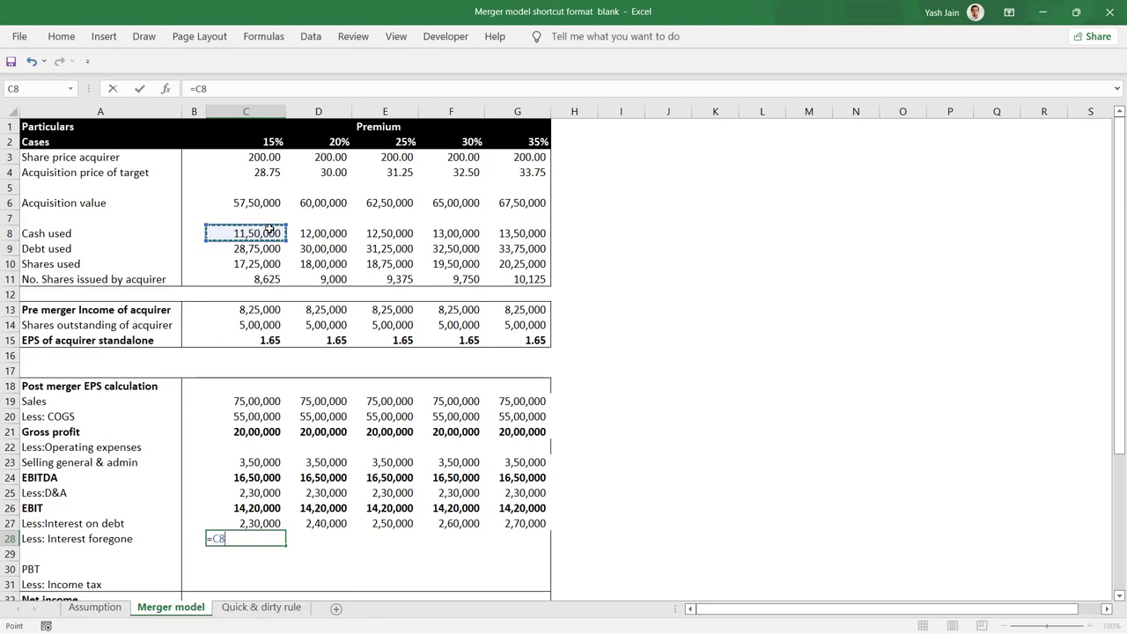
{"action": "key", "text": "Escape"}
Step: Check the pre-tax cost of cash on the Assumption sheet and review the EBIT row C26:G26 of the Merger model
{"action": "left_click", "coordinate": [94, 607]}
{"action": "left_click", "coordinate": [251, 400]}
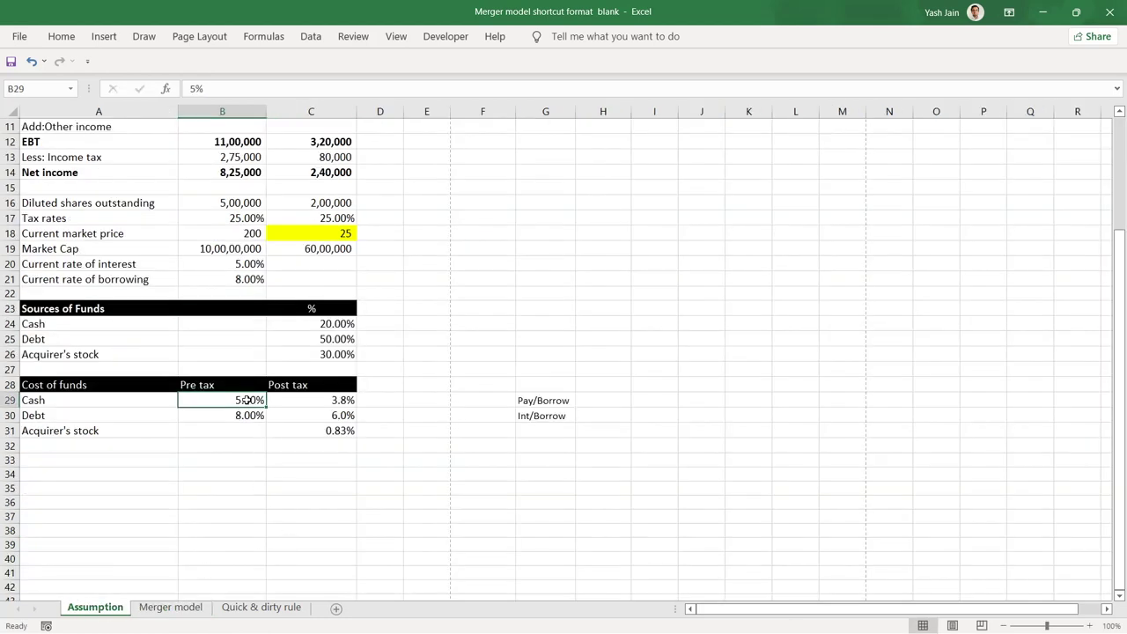
{"action": "left_click", "coordinate": [158, 608]}
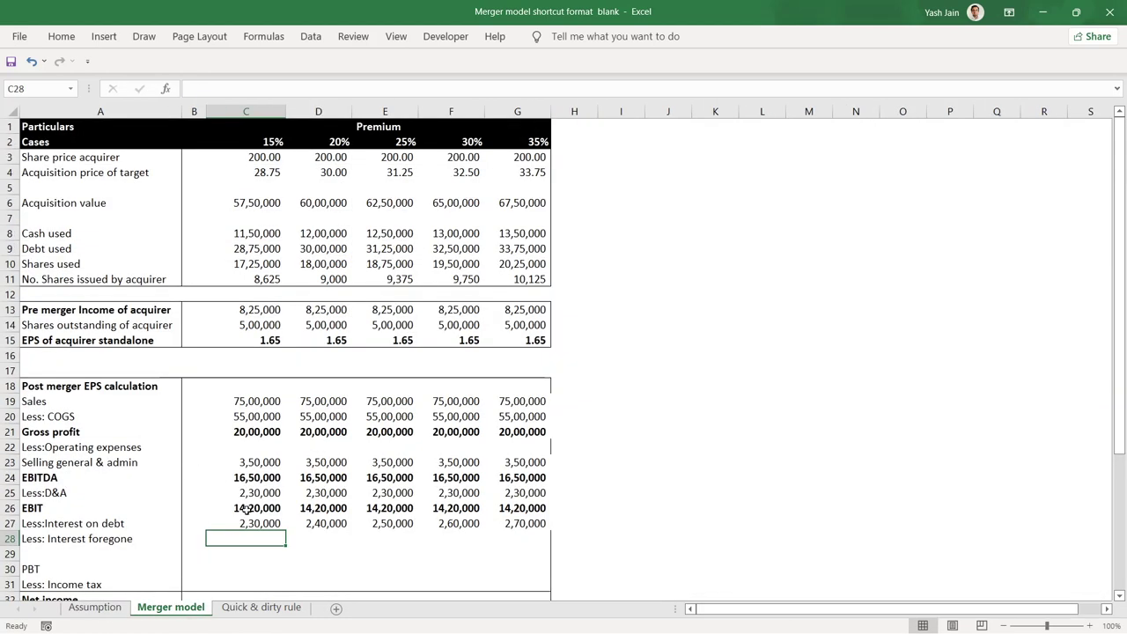
{"action": "left_click", "coordinate": [88, 608]}
{"action": "left_click", "coordinate": [171, 606]}
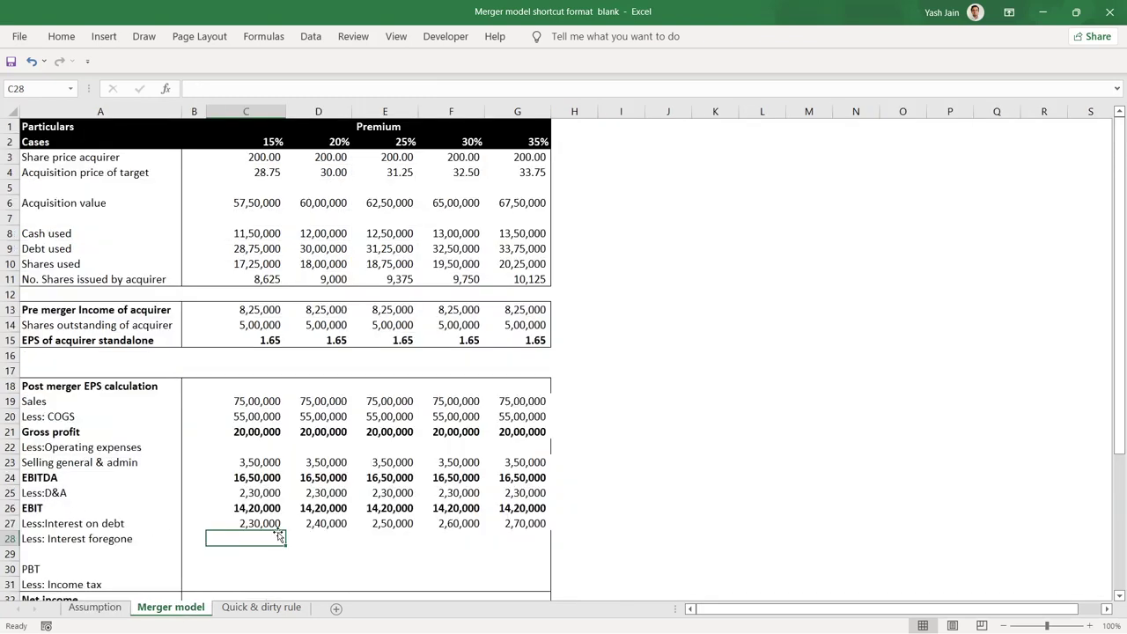
{"action": "left_click_drag", "start_coordinate": [251, 509], "coordinate": [523, 505]}
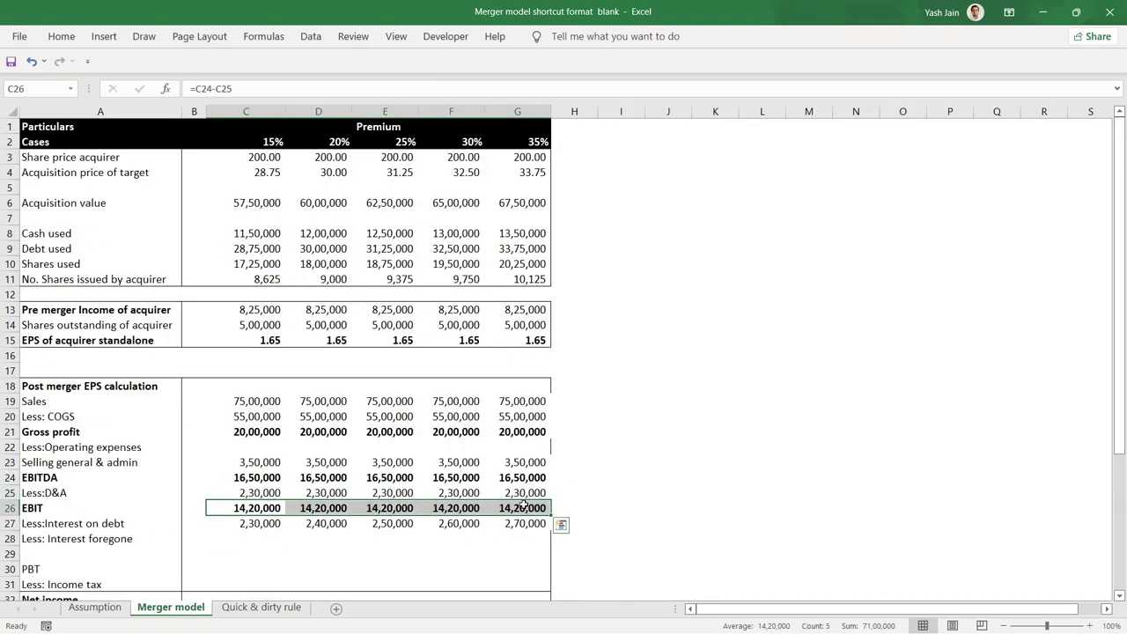
{"action": "left_click", "coordinate": [278, 538]}
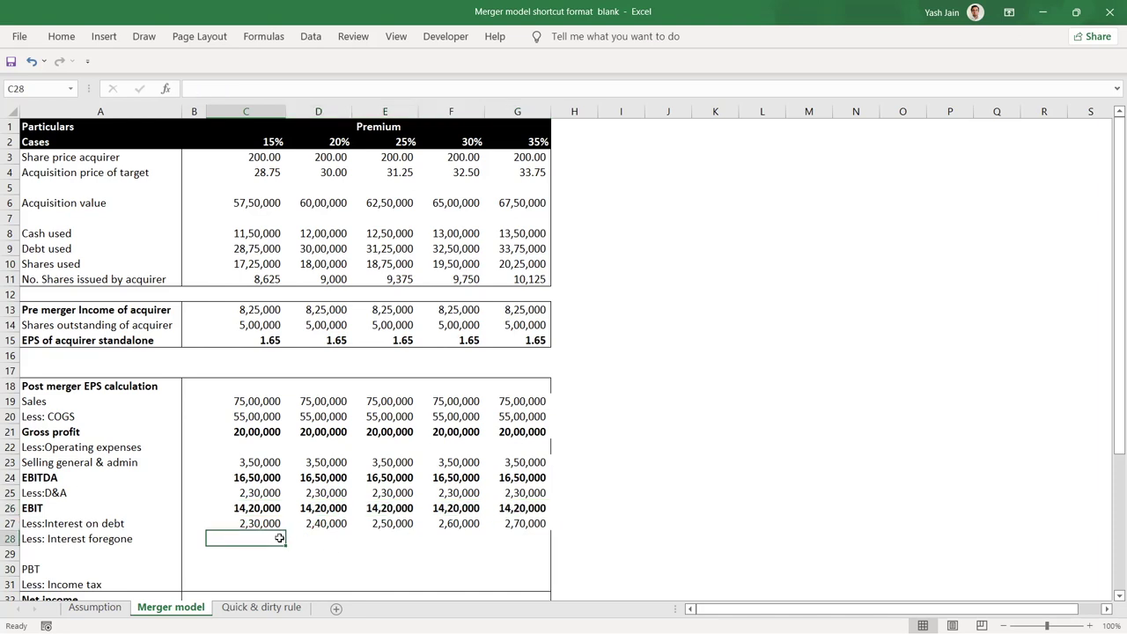
{"action": "type", "text": "="}
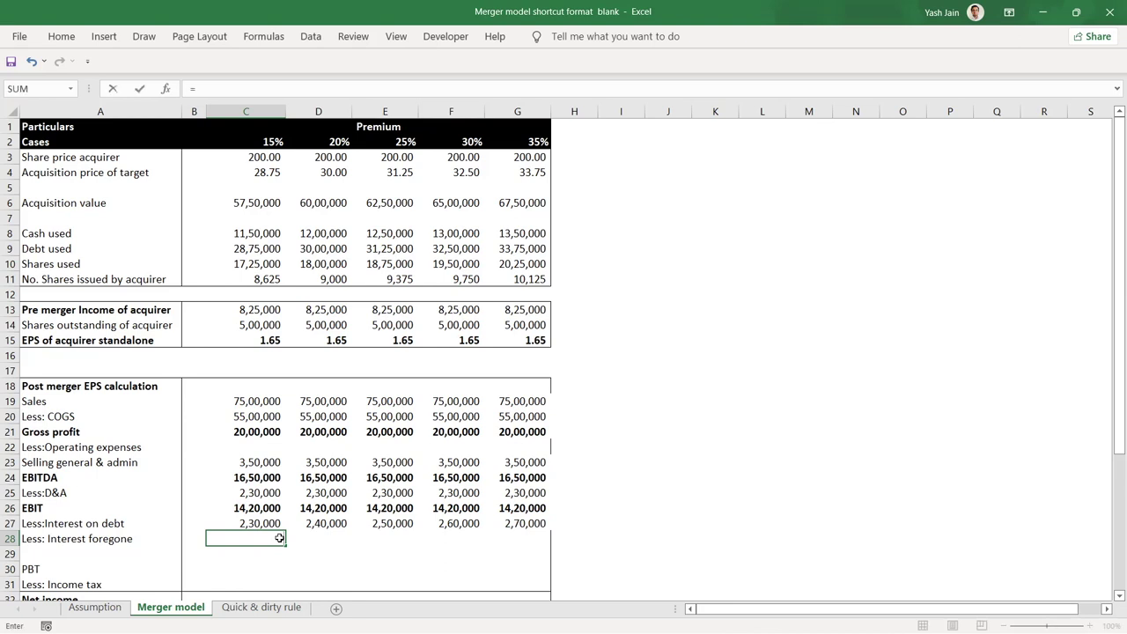
{"action": "left_click", "coordinate": [266, 230]}
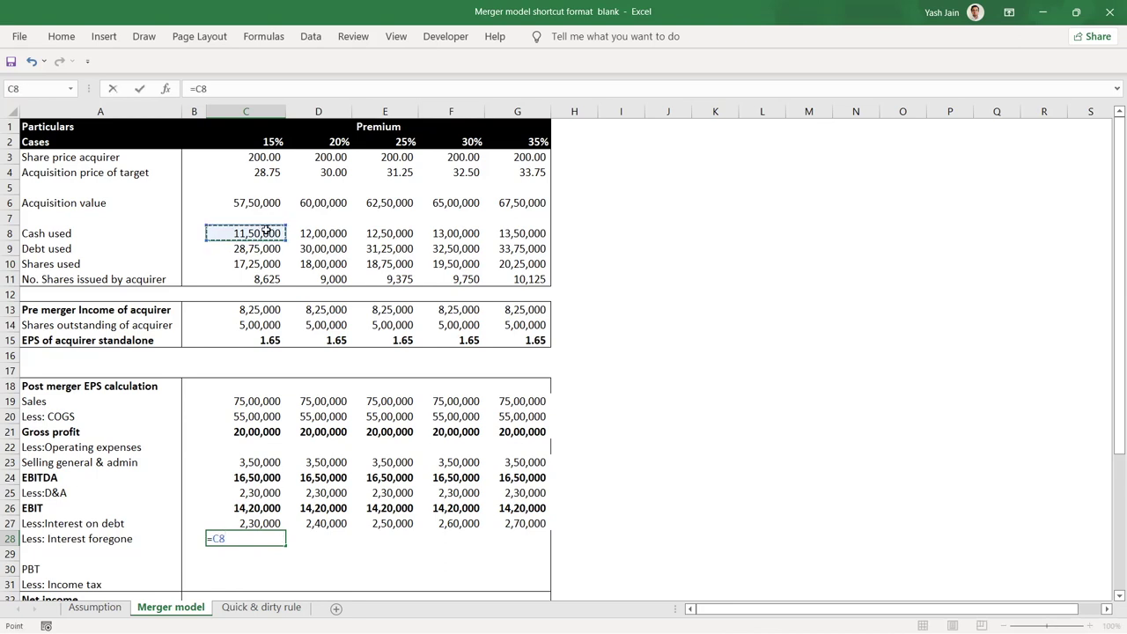
{"action": "type", "text": "*"}
{"action": "key", "text": "Escape"}
Step: Enter the interest foregone formula in C28 as cash used times the pre-tax cost of cash, =C8*Assumption!$B$29
{"action": "type", "text": "="}
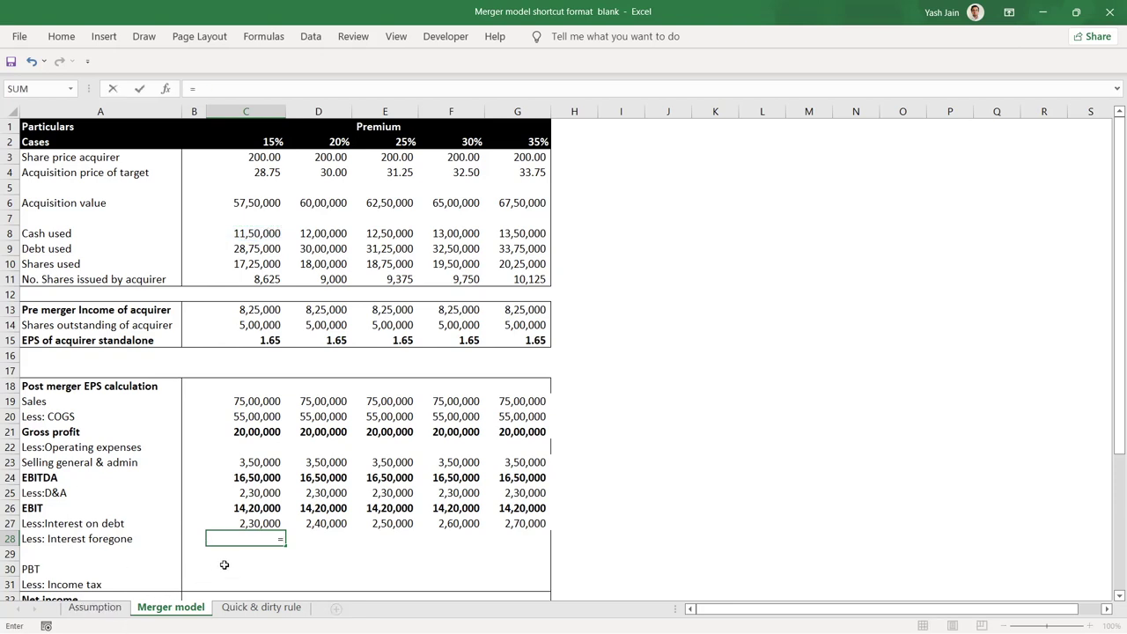
{"action": "left_click", "coordinate": [255, 236]}
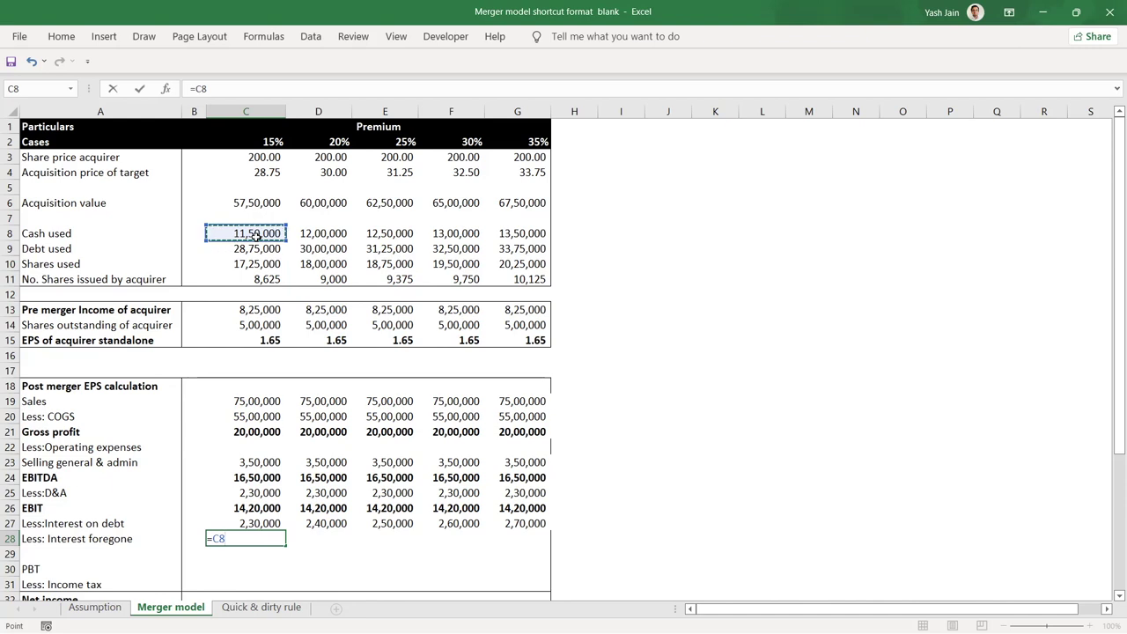
{"action": "type", "text": "*"}
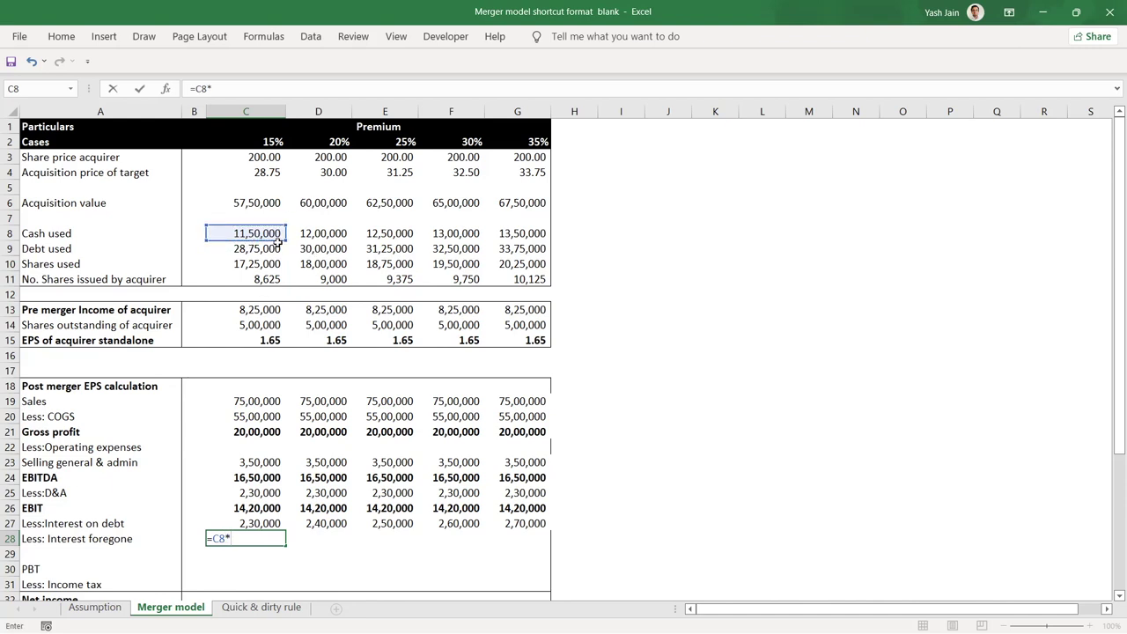
{"action": "left_click", "coordinate": [91, 610]}
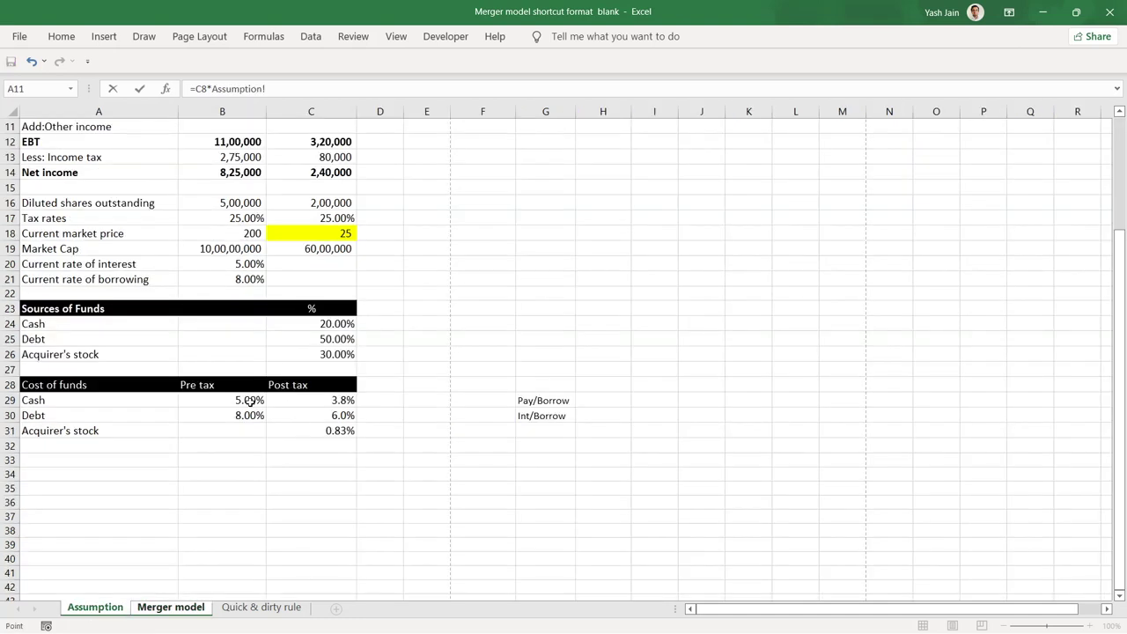
{"action": "left_click", "coordinate": [248, 400]}
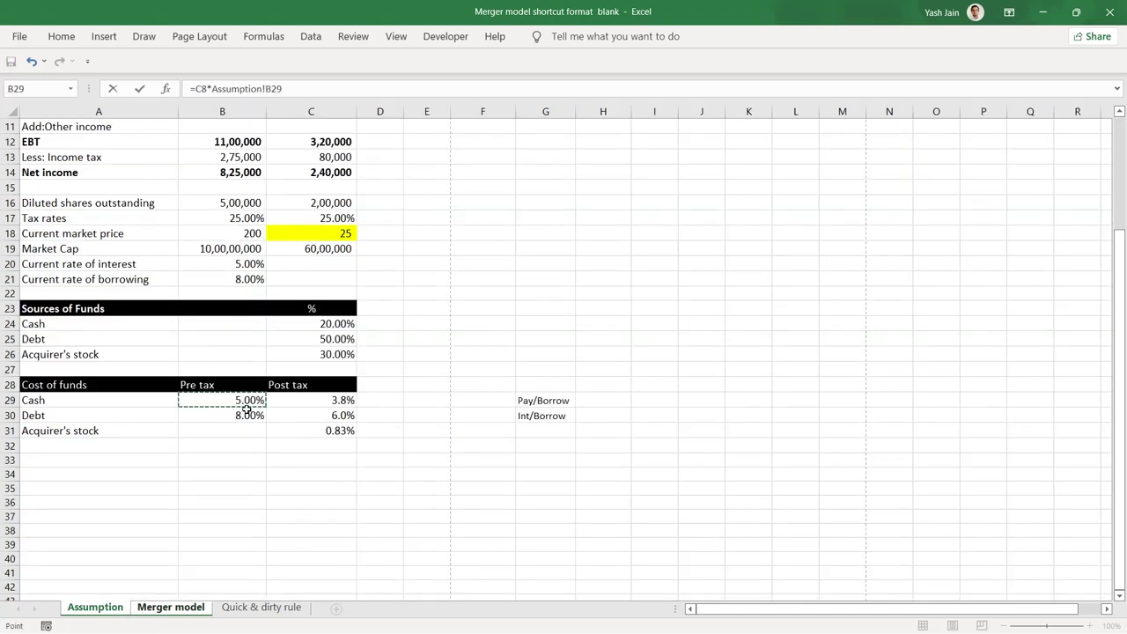
{"action": "key", "text": "F4"}
{"action": "key", "text": "Return"}
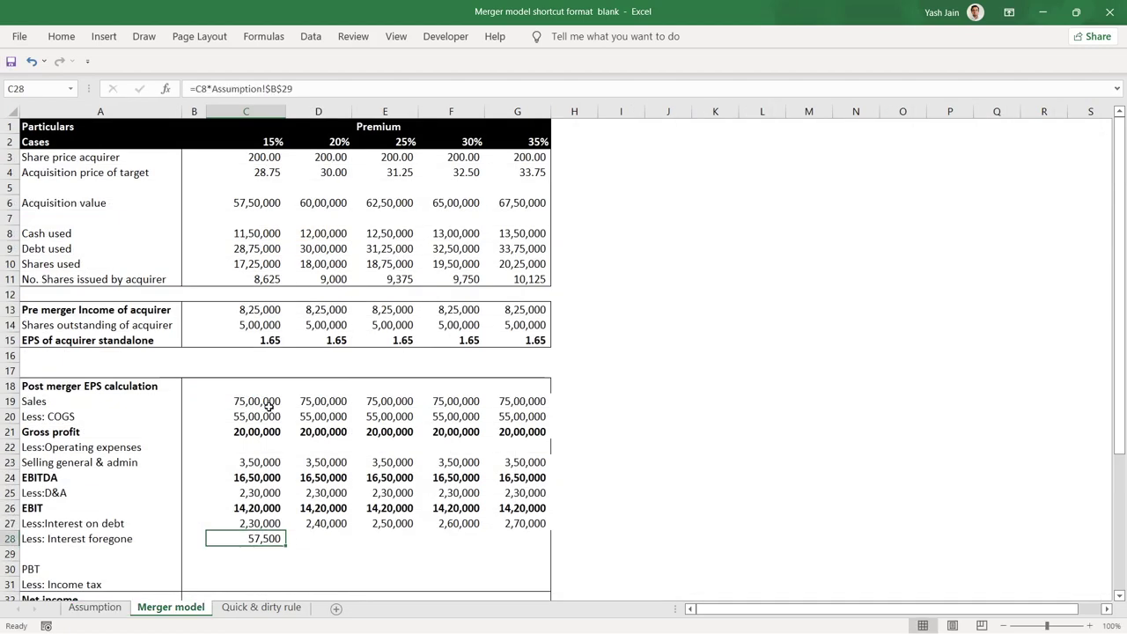
Step: Copy the interest foregone formula from C28 across to G28
{"action": "key", "text": "ctrl+c"}
{"action": "key", "text": "shift+Right"}
{"action": "key", "text": "shift+Right"}
{"action": "key", "text": "shift+Right"}
{"action": "key", "text": "shift+Right"}
{"action": "key", "text": "ctrl+v"}
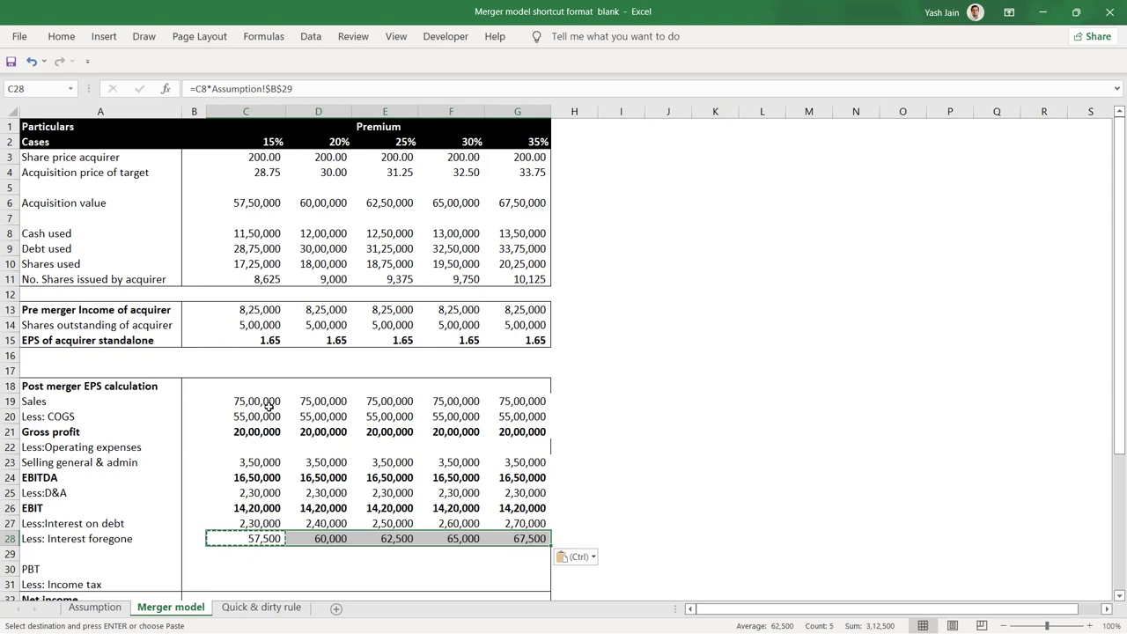
{"action": "key", "text": "Down"}
{"action": "key", "text": "Down"}
{"action": "key", "text": "Up"}
{"action": "key", "text": "Up"}
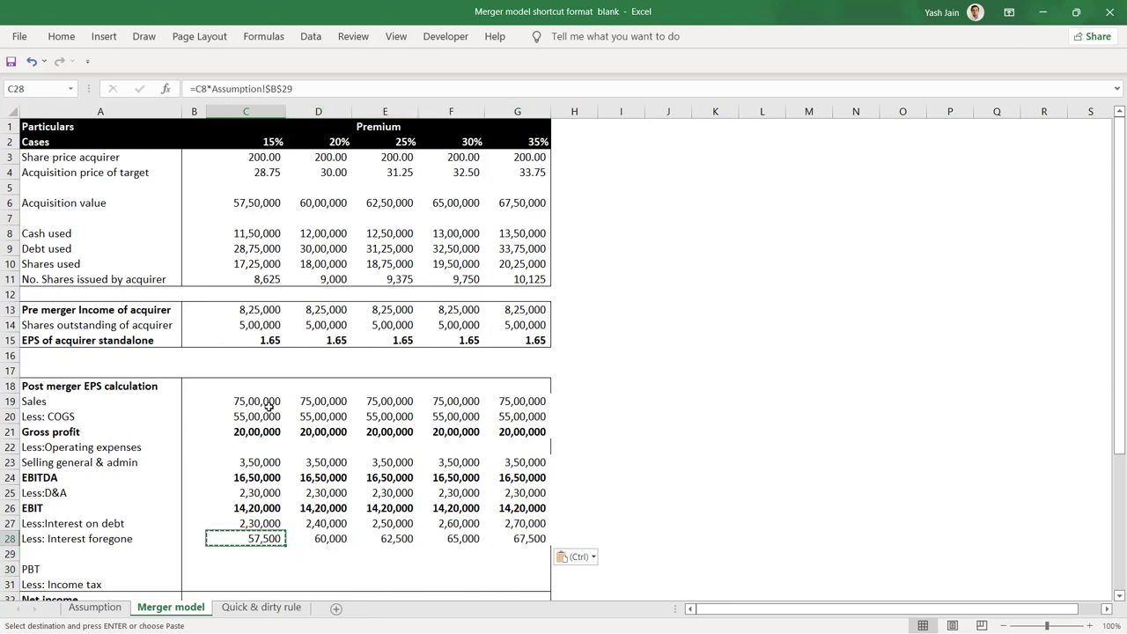
Step: Calculate PBT for the 15% case in C30 with the formula =C26-C27-C28
{"action": "key", "text": "Up"}
{"action": "key", "text": "Down"}
{"action": "key", "text": "shift+Right"}
{"action": "key", "text": "shift+Right"}
{"action": "key", "text": "shift+Right"}
{"action": "key", "text": "shift+Right"}
{"action": "key", "text": "shift+Right"}
{"action": "key", "text": "Down"}
{"action": "key", "text": "Down"}
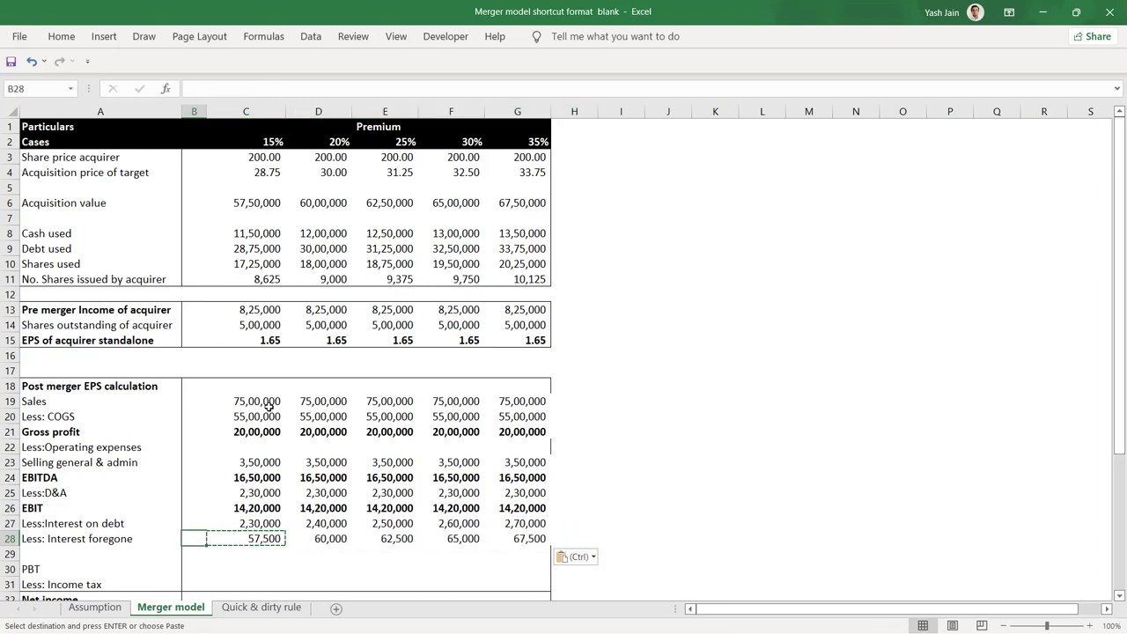
{"action": "type", "text": "="}
{"action": "key", "text": "Up"}
{"action": "type", "text": "-"}
{"action": "key", "text": "Up"}
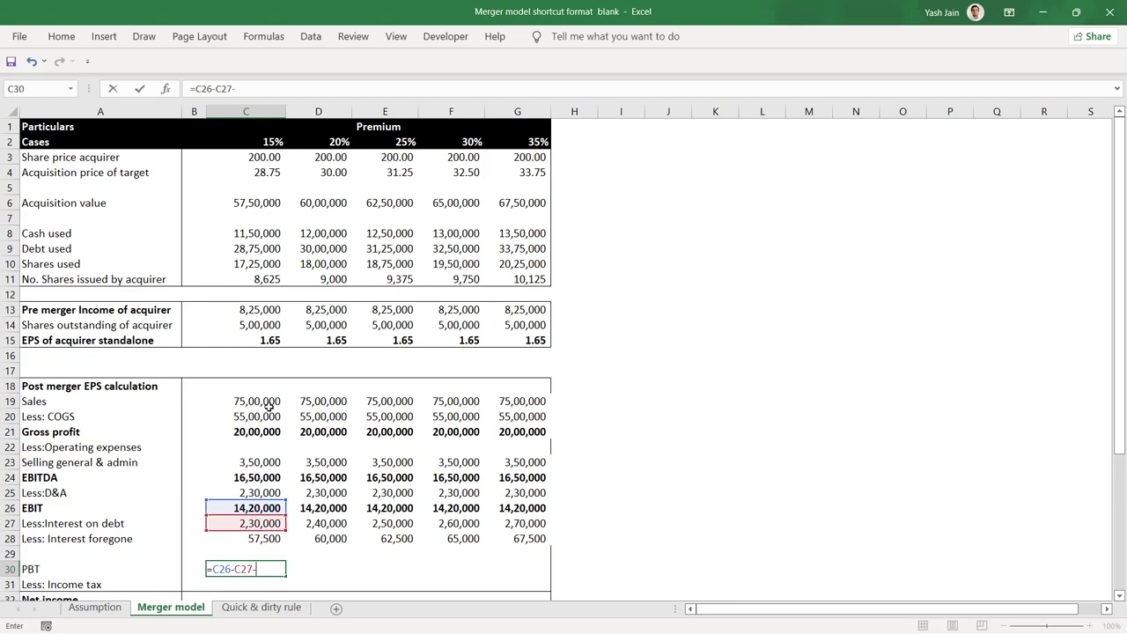
{"action": "key", "text": "Up"}
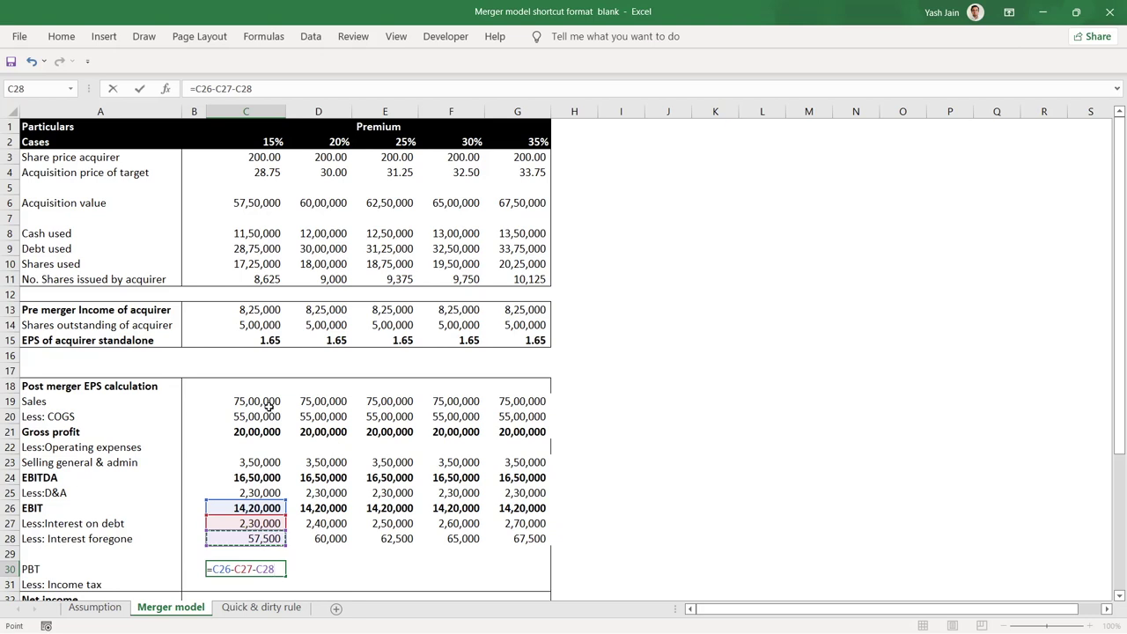
{"action": "key", "text": "Return"}
Step: Copy the PBT formula from C30 across the other premium cases through G30
{"action": "key", "text": "Up"}
{"action": "key", "text": "ctrl+c"}
{"action": "key", "text": "shift+Right"}
{"action": "key", "text": "shift+Right"}
{"action": "key", "text": "shift+Right"}
{"action": "key", "text": "shift+Right"}
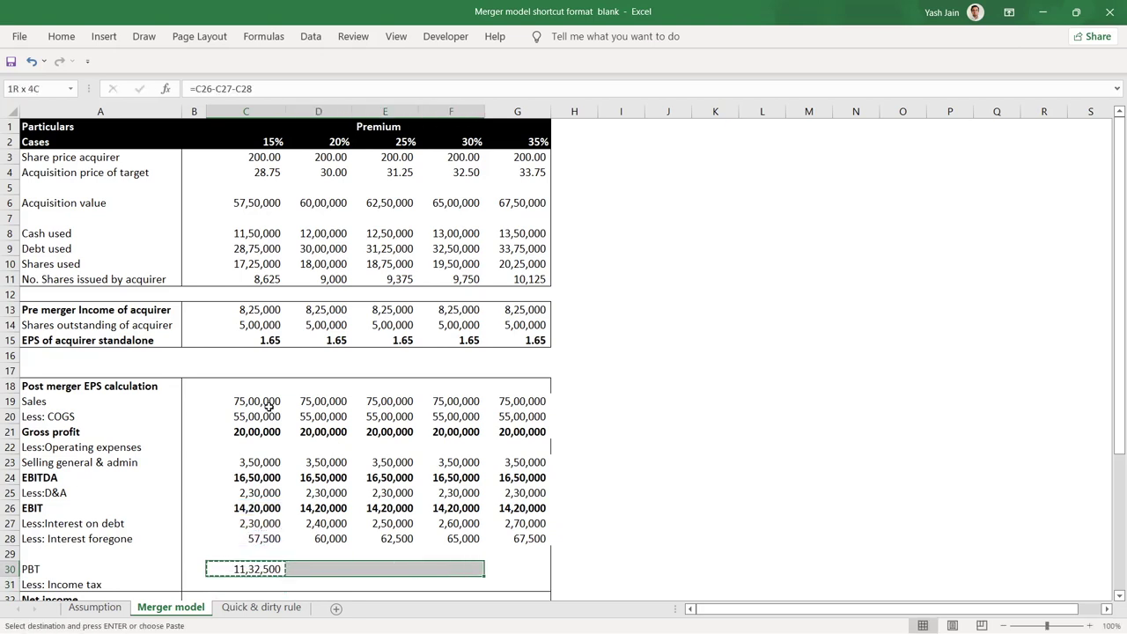
{"action": "key", "text": "ctrl+v"}
{"action": "key", "text": "Left"}
{"action": "key", "text": "Down"}
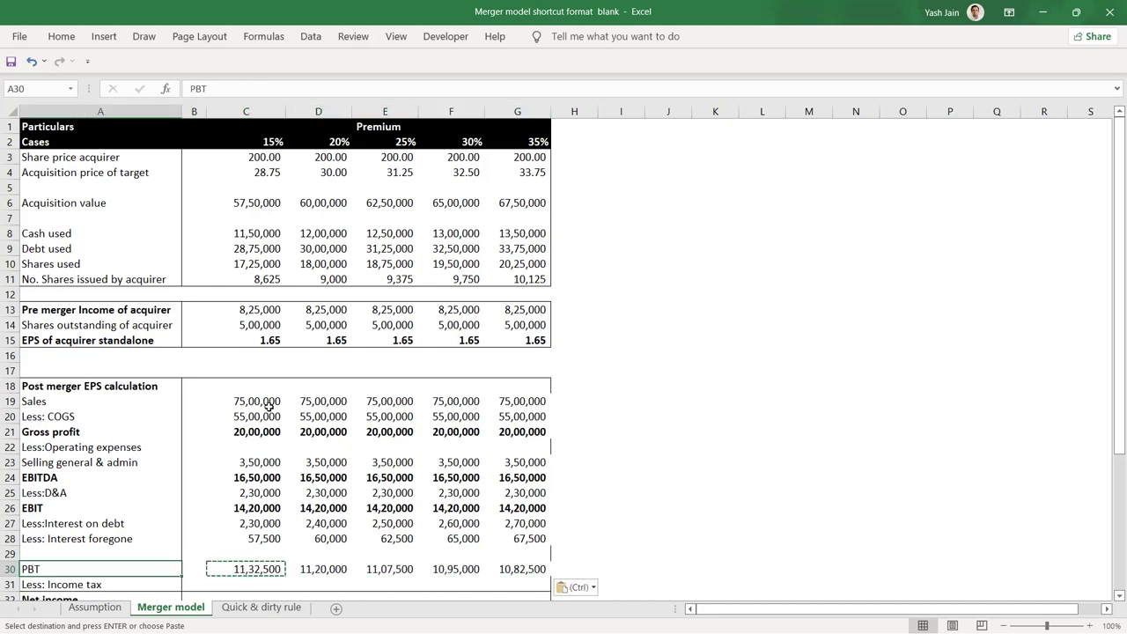
{"action": "key", "text": "Right"}
{"action": "key", "text": "Down"}
{"action": "key", "text": "Down"}
{"action": "key", "text": "Down"}
{"action": "key", "text": "Down"}
{"action": "key", "text": "Down"}
{"action": "key", "text": "Down"}
{"action": "key", "text": "Up"}
{"action": "key", "text": "Up"}
{"action": "key", "text": "Up"}
{"action": "key", "text": "Up"}
{"action": "key", "text": "Up"}
{"action": "key", "text": "Up"}
{"action": "key", "text": "Up"}
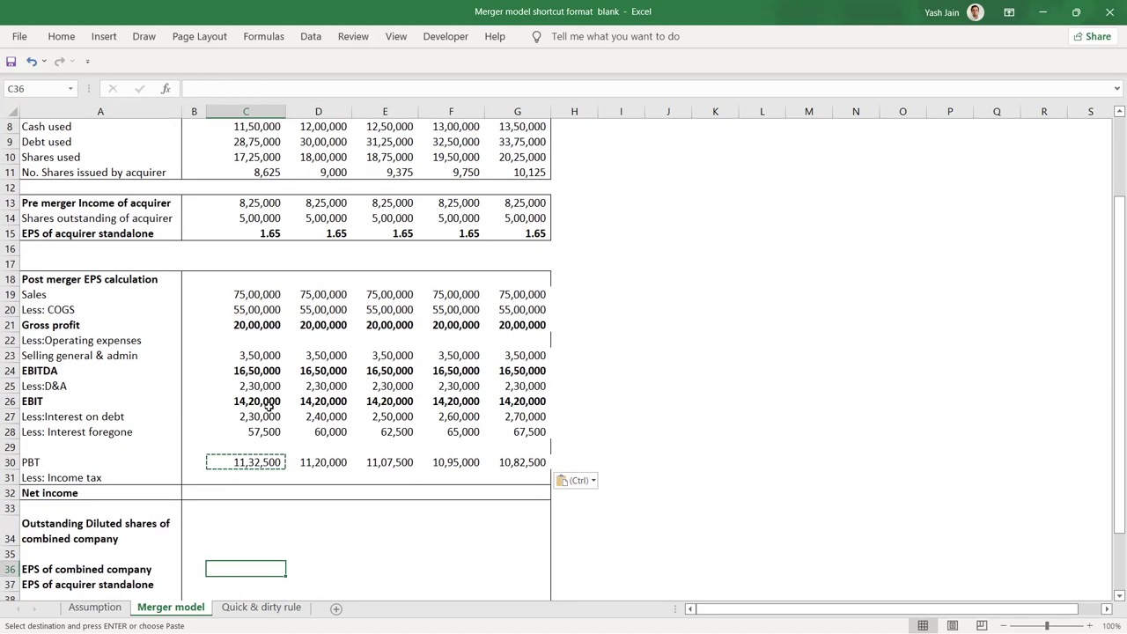
{"action": "key", "text": "Right"}
{"action": "key", "text": "Right"}
{"action": "key", "text": "Right"}
{"action": "key", "text": "Right"}
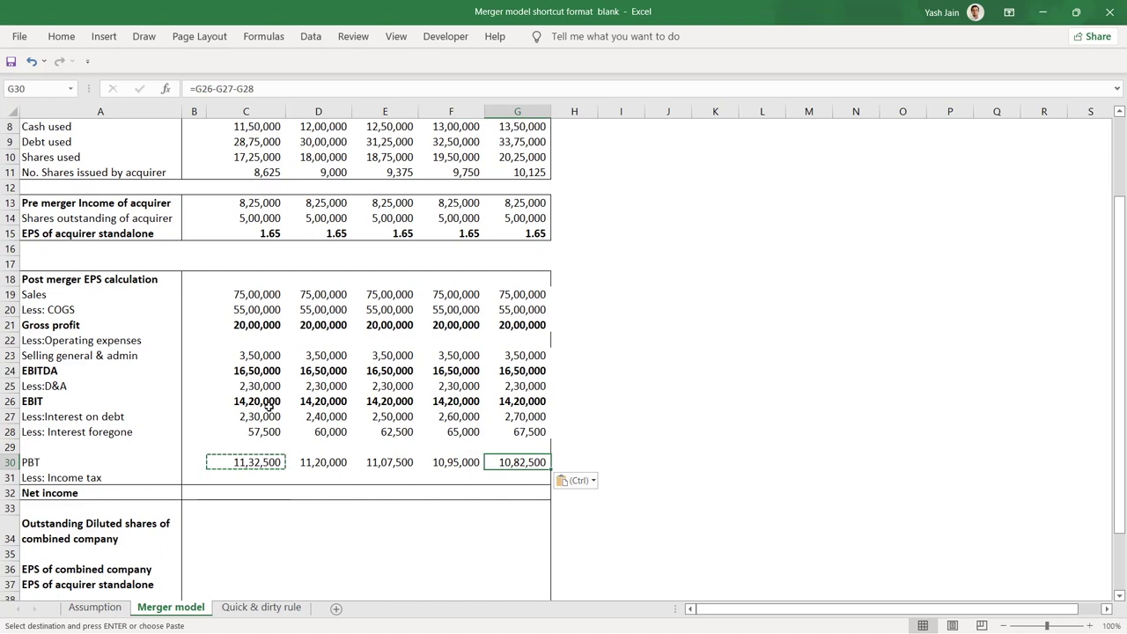
{"action": "key", "text": "Left"}
{"action": "key", "text": "Left"}
{"action": "key", "text": "Left"}
{"action": "key", "text": "Escape"}
{"action": "key", "text": "Down"}
{"action": "key", "text": "Right"}
{"action": "key", "text": "Right"}
{"action": "key", "text": "Right"}
{"action": "scroll", "coordinate": [286, 416], "scroll_direction": "down", "scroll_amount": 1}
Step: Review how PBT varies across the cases by comparing the EBIT, interest, acquisition value, and cash and debt used rows
{"action": "left_click_drag", "start_coordinate": [263, 420], "coordinate": [519, 416]}
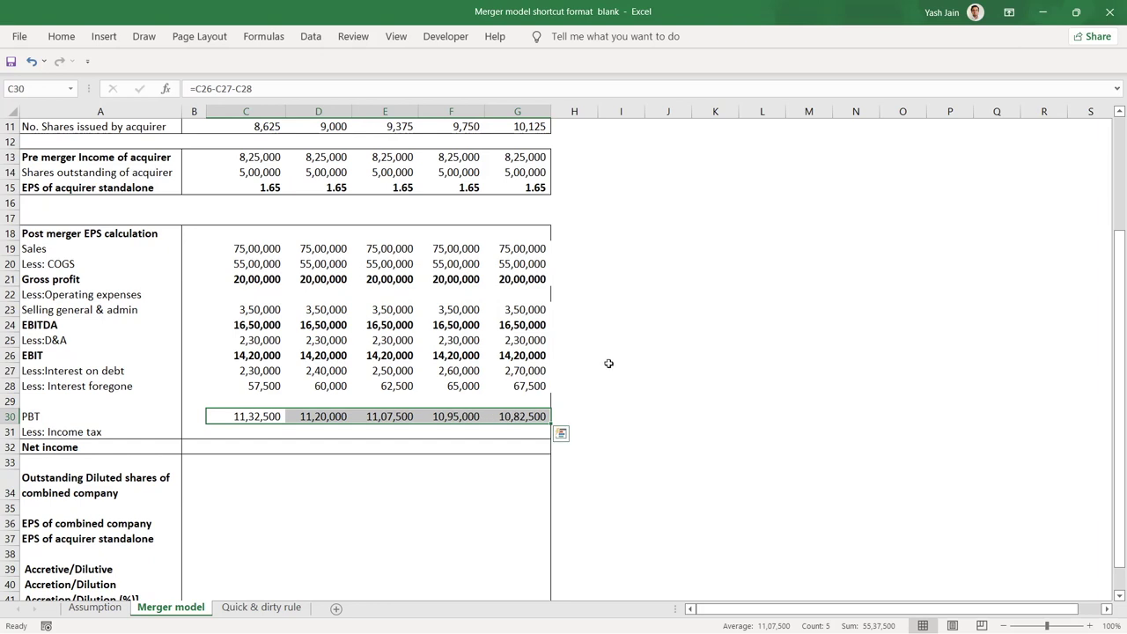
{"action": "left_click", "coordinate": [642, 363]}
{"action": "left_click_drag", "start_coordinate": [230, 357], "coordinate": [528, 355]}
{"action": "left_click_drag", "start_coordinate": [260, 371], "coordinate": [523, 391]}
{"action": "scroll", "coordinate": [335, 304], "scroll_direction": "up", "scroll_amount": 3}
{"action": "left_click_drag", "start_coordinate": [245, 202], "coordinate": [525, 205]}
{"action": "left_click_drag", "start_coordinate": [264, 236], "coordinate": [526, 251]}
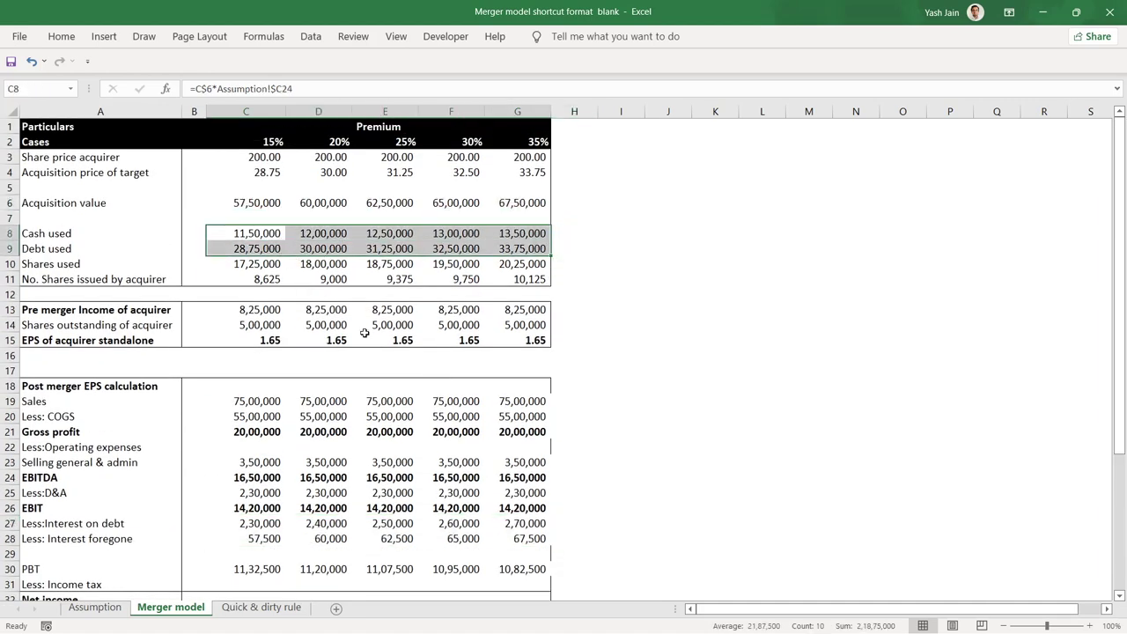
{"action": "scroll", "coordinate": [364, 333], "scroll_direction": "down", "scroll_amount": 3}
{"action": "left_click_drag", "start_coordinate": [248, 373], "coordinate": [518, 383]}
Step: Make the entire PBT row 30 bold
{"action": "left_click", "coordinate": [260, 418]}
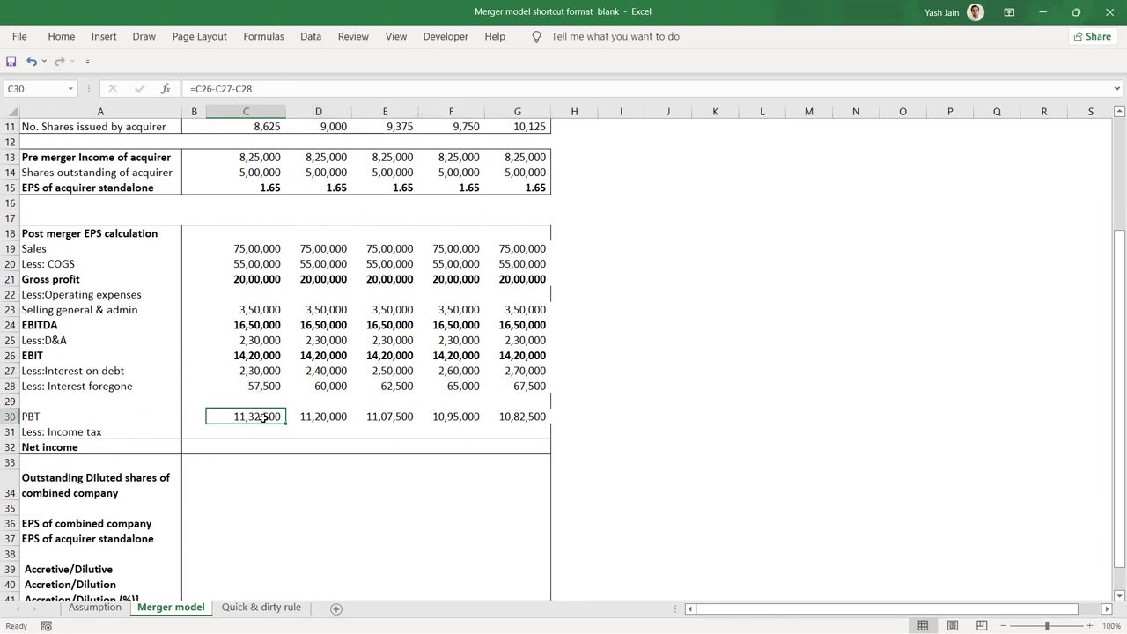
{"action": "key", "text": "ctrl+b"}
{"action": "key", "text": "shift+space"}
{"action": "key", "text": "ctrl+b"}
{"action": "key", "text": "ctrl+b"}
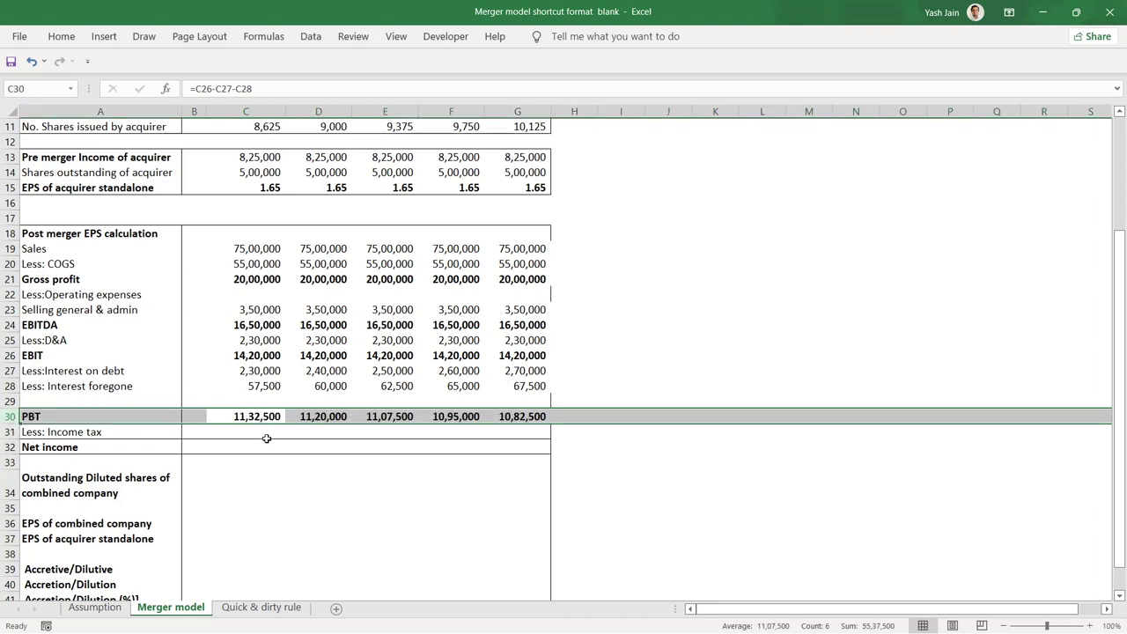
Step: Calculate income tax in C31 as PBT times the acquirer's tax rate, using =C30*Assumption!$B$17
{"action": "left_click", "coordinate": [270, 431]}
{"action": "type", "text": "="}
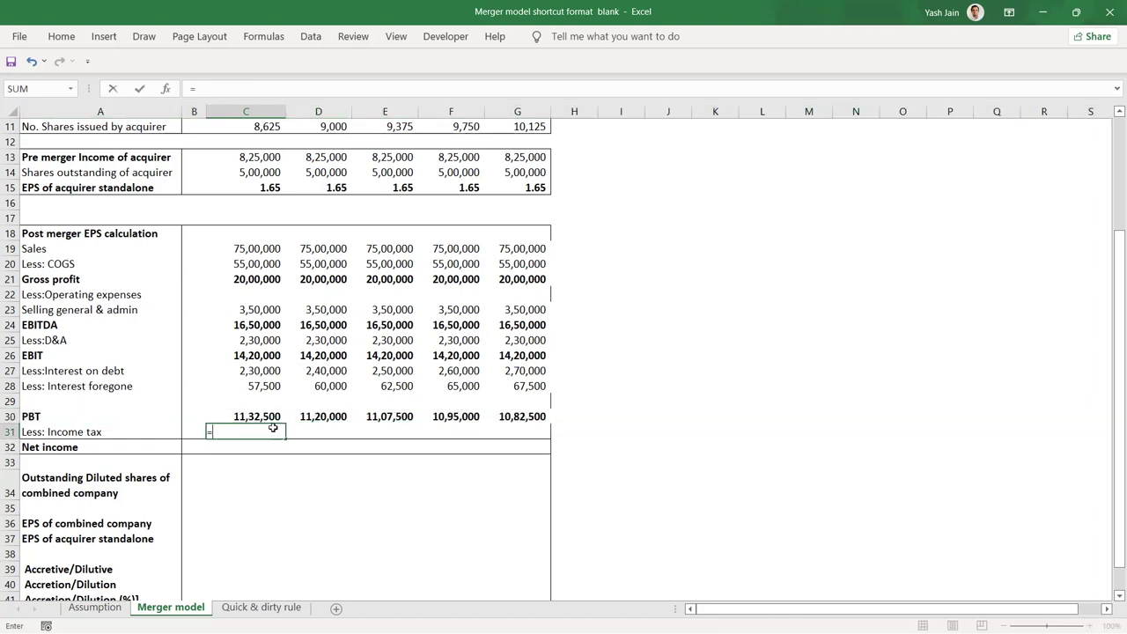
{"action": "left_click", "coordinate": [273, 417]}
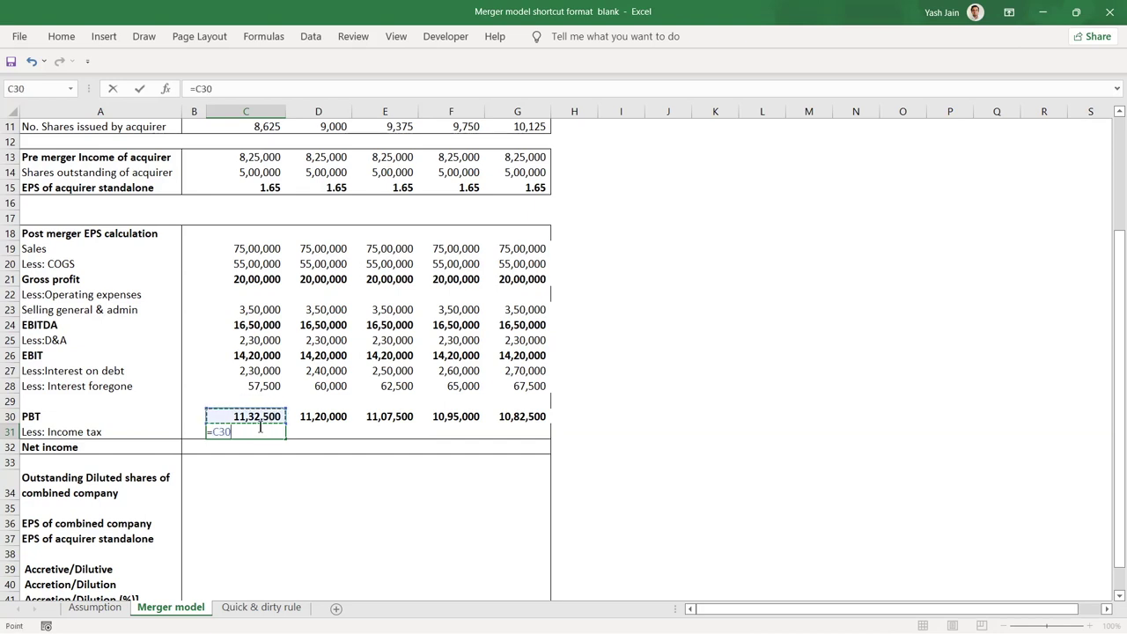
{"action": "type", "text": "*"}
{"action": "left_click", "coordinate": [92, 607]}
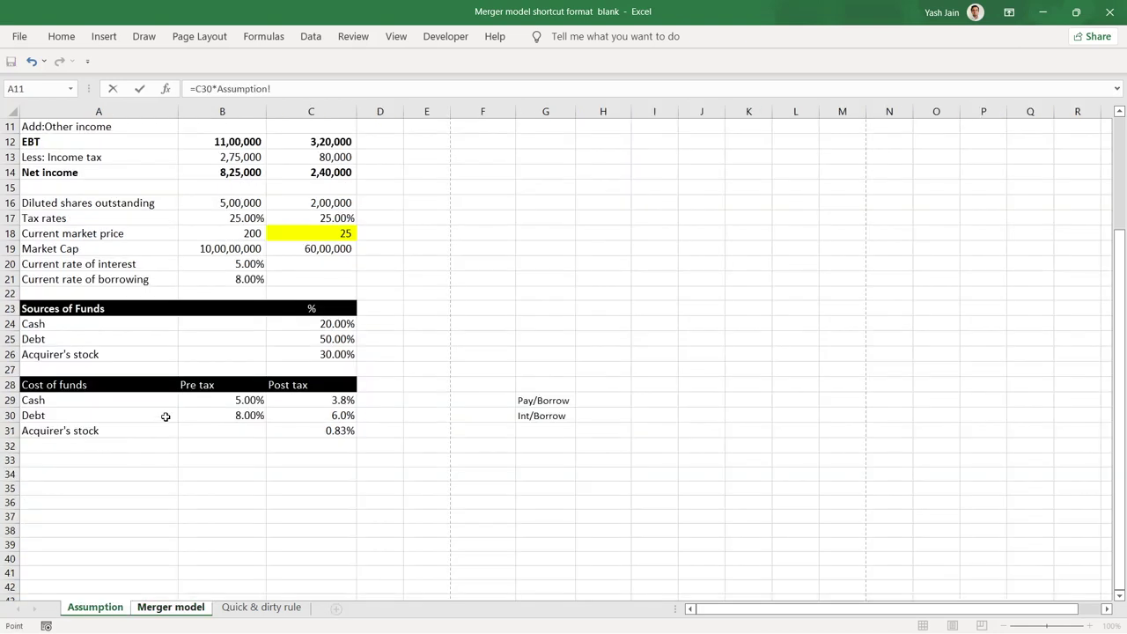
{"action": "left_click", "coordinate": [245, 217]}
{"action": "scroll", "coordinate": [275, 243], "scroll_direction": "up", "scroll_amount": 4}
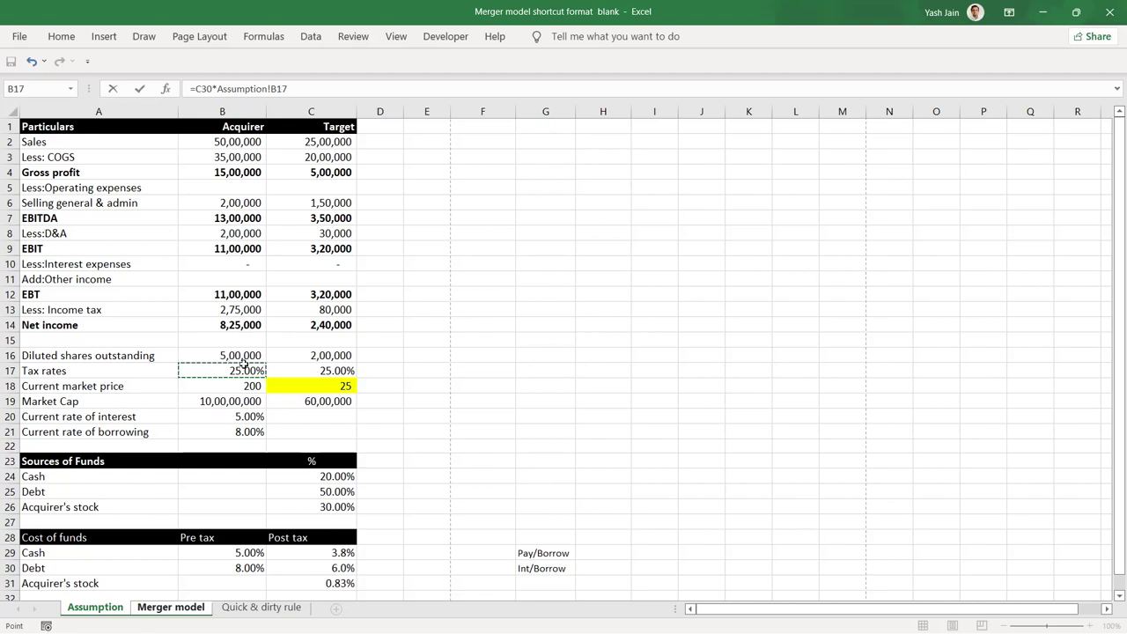
{"action": "key", "text": "F4"}
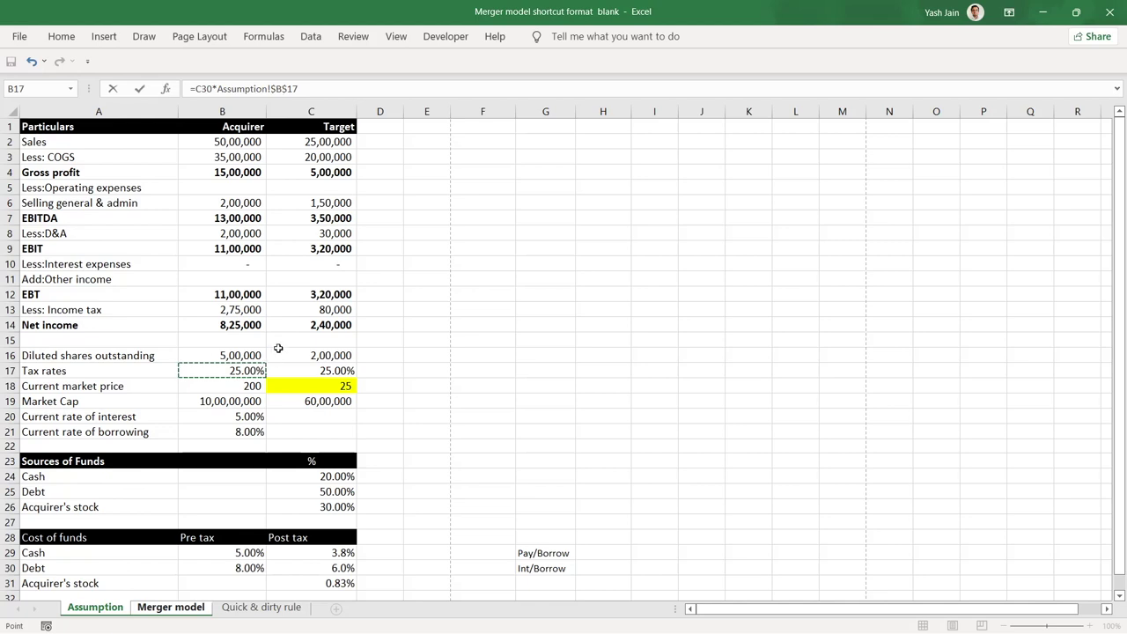
{"action": "key", "text": "Return"}
Step: Copy the income tax formula from C31 across the remaining premium cases through G31
{"action": "key", "text": "Up"}
{"action": "key", "text": "ctrl+c"}
{"action": "key", "text": "shift+Right"}
{"action": "key", "text": "shift+Right"}
{"action": "key", "text": "shift+Right"}
{"action": "key", "text": "shift+Right"}
{"action": "key", "text": "ctrl+v"}
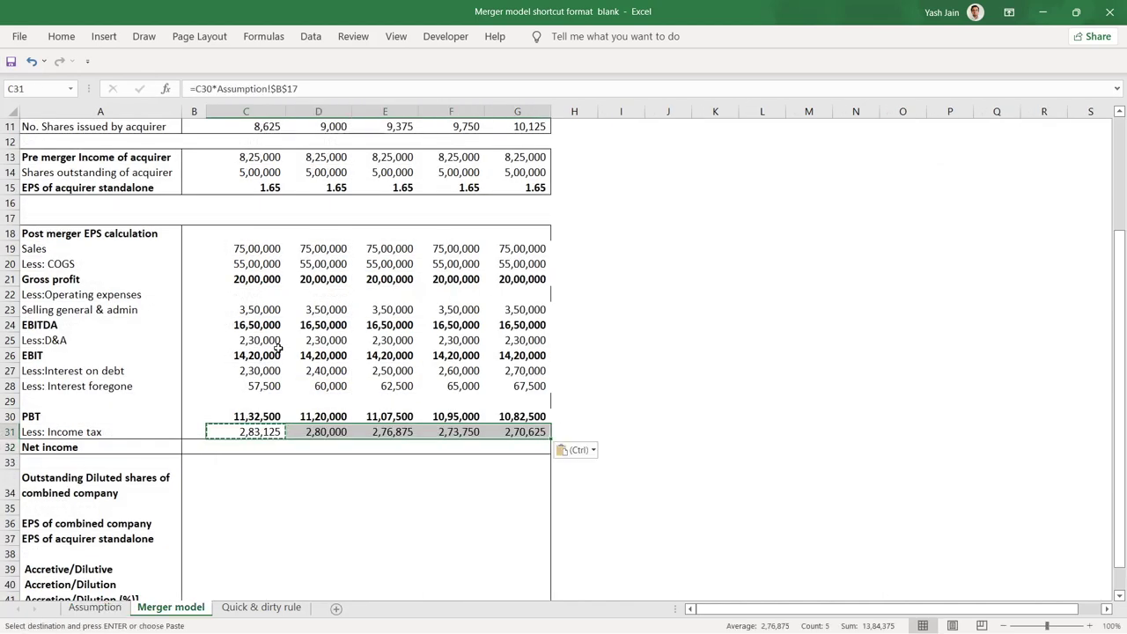
Step: Highlight both tax rates, B17:C17 on the Assumption sheet, with yellow fill and return to the Merger model sheet
{"action": "left_click", "coordinate": [95, 608]}
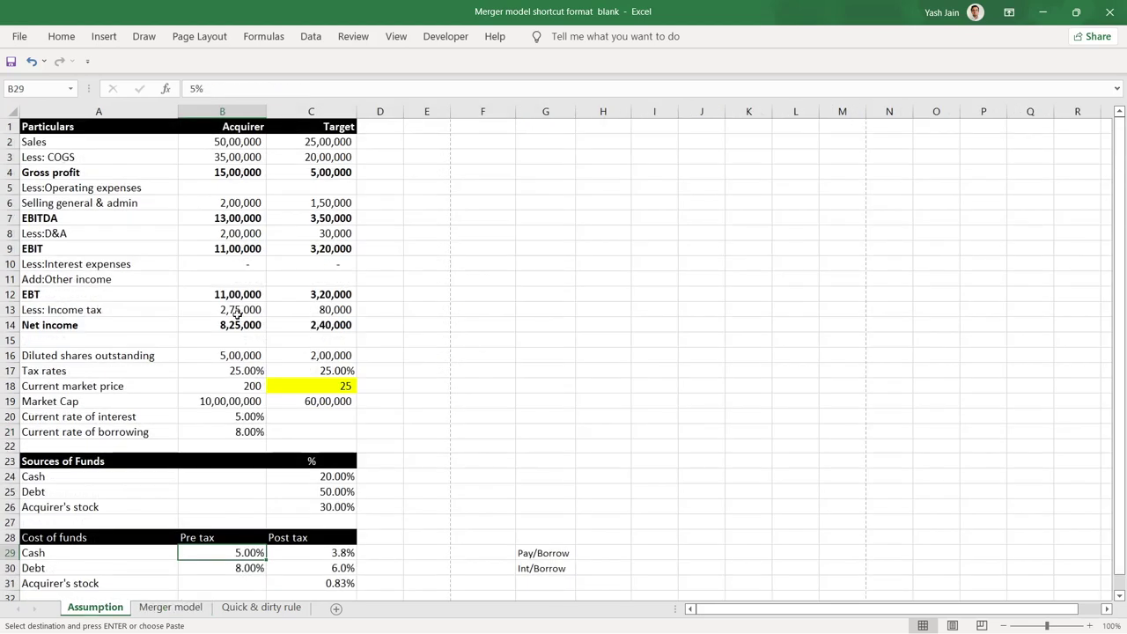
{"action": "left_click_drag", "start_coordinate": [240, 366], "coordinate": [325, 371]}
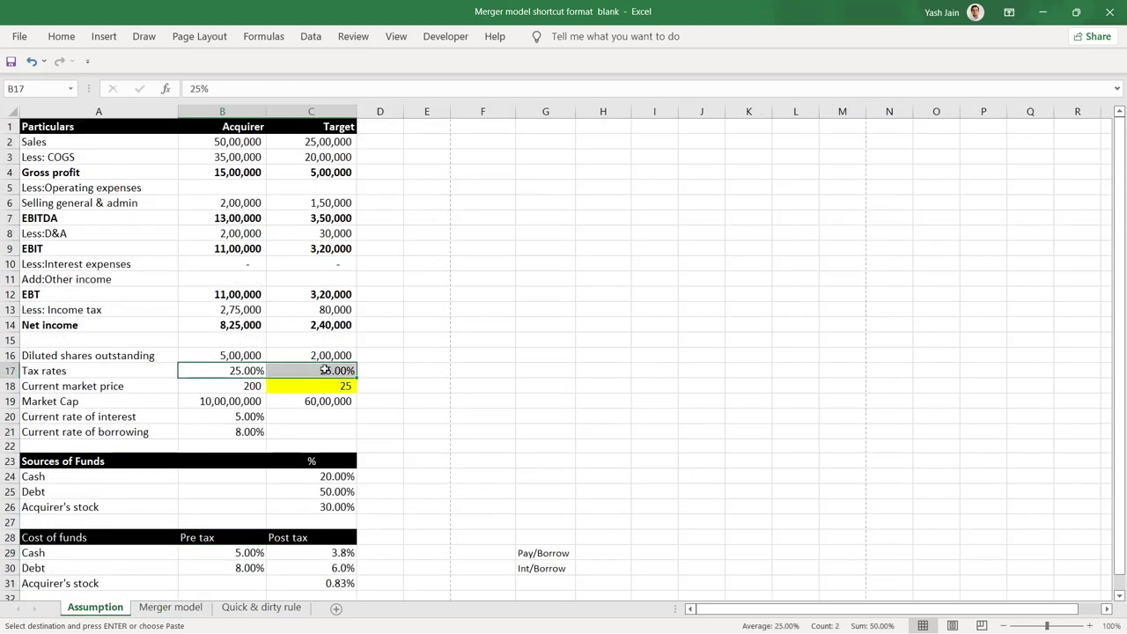
{"action": "left_click", "coordinate": [64, 37]}
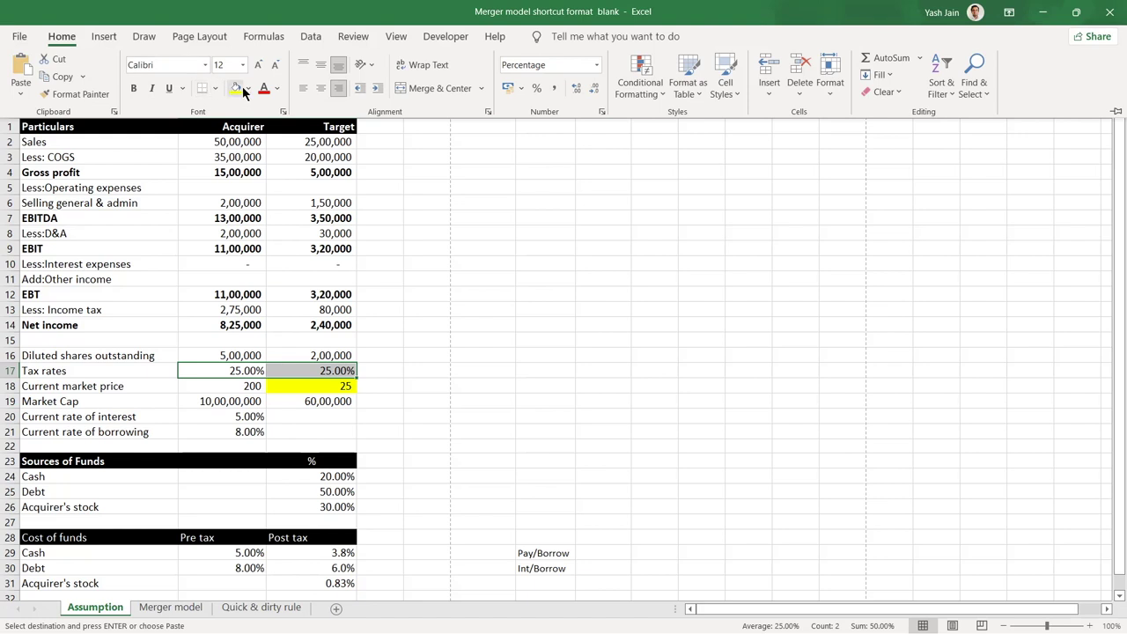
{"action": "left_click", "coordinate": [238, 89]}
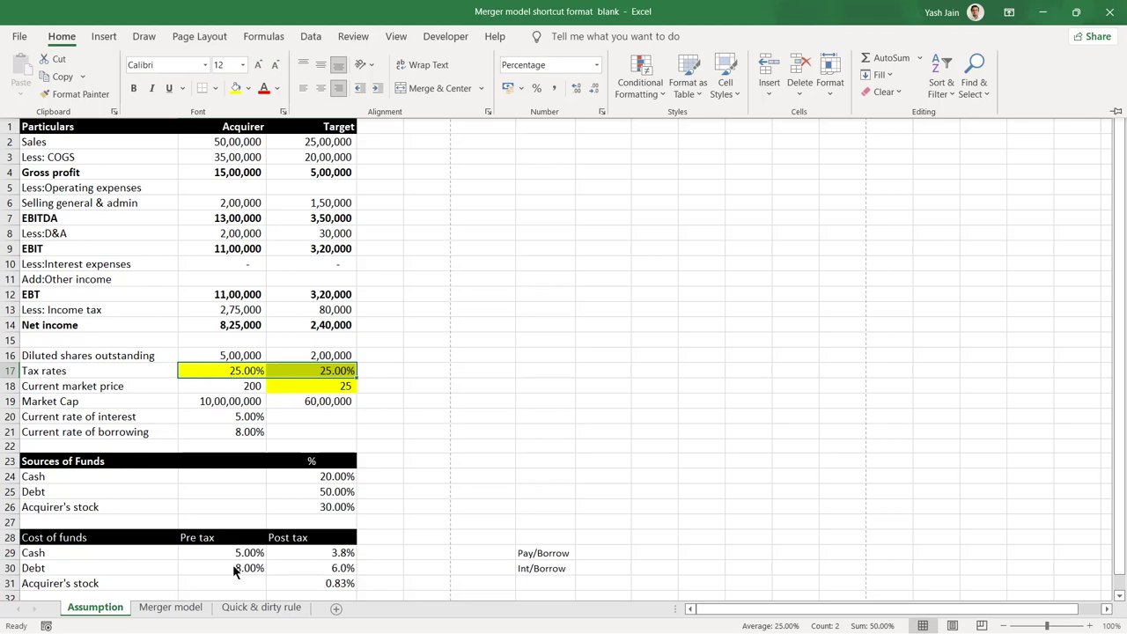
{"action": "key", "text": "ctrl+F1"}
{"action": "left_click", "coordinate": [195, 607]}
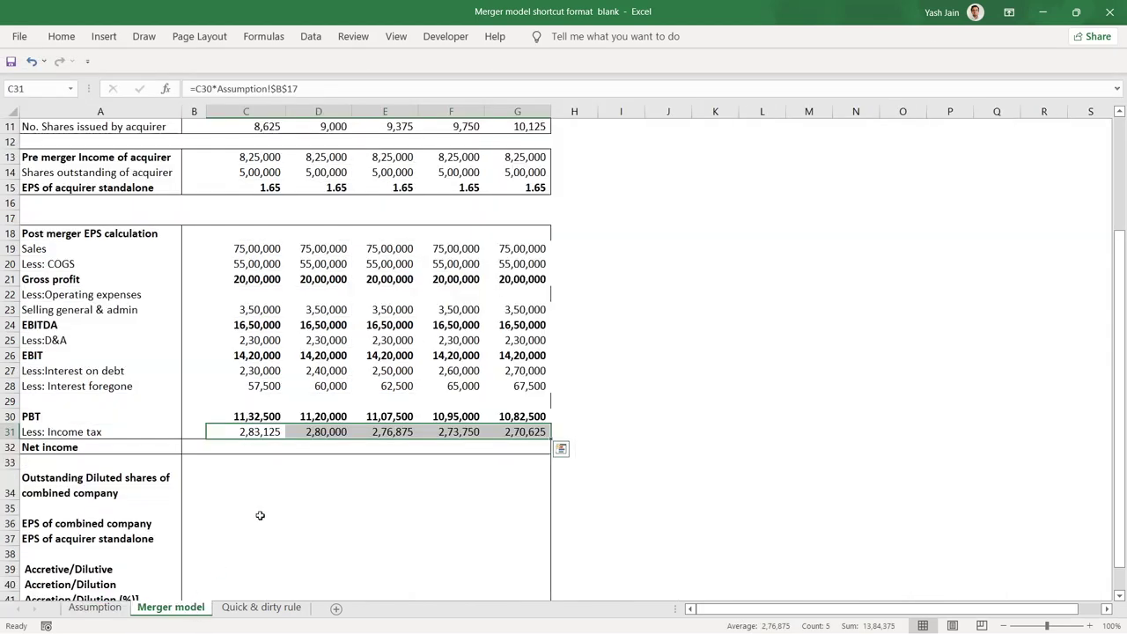
Step: Calculate net income for the 15% case in C32 with the formula =C30-C31
{"action": "left_click", "coordinate": [234, 450]}
{"action": "type", "text": "="}
{"action": "key", "text": "Up"}
{"action": "key", "text": "Up"}
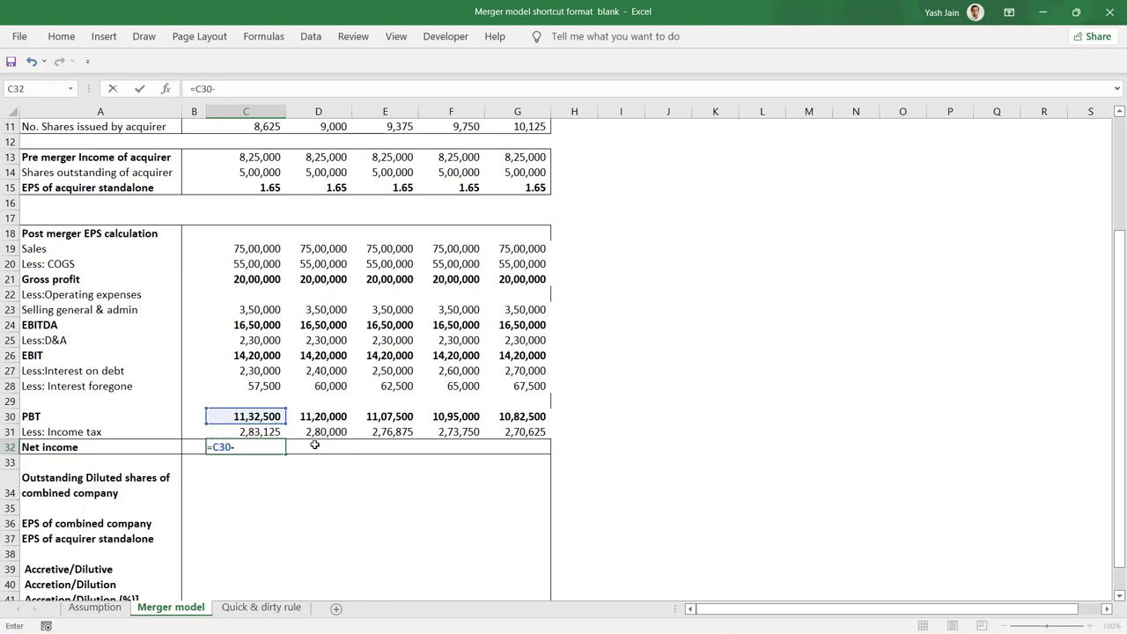
{"action": "type", "text": "-"}
{"action": "key", "text": "Up"}
{"action": "key", "text": "ctrl+Return"}
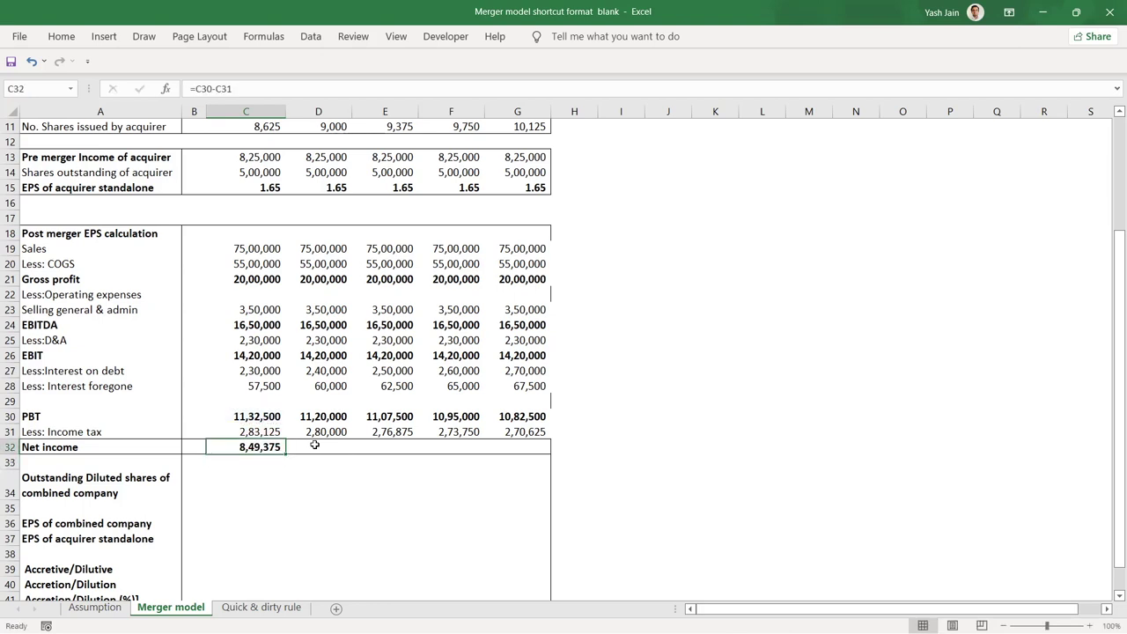
Step: Copy the net income formula from C32 across the other premium cases through G32
{"action": "key", "text": "ctrl+c"}
{"action": "key", "text": "shift+Right"}
{"action": "key", "text": "shift+Right"}
{"action": "key", "text": "shift+Right"}
{"action": "key", "text": "shift+Right"}
{"action": "key", "text": "ctrl+v"}
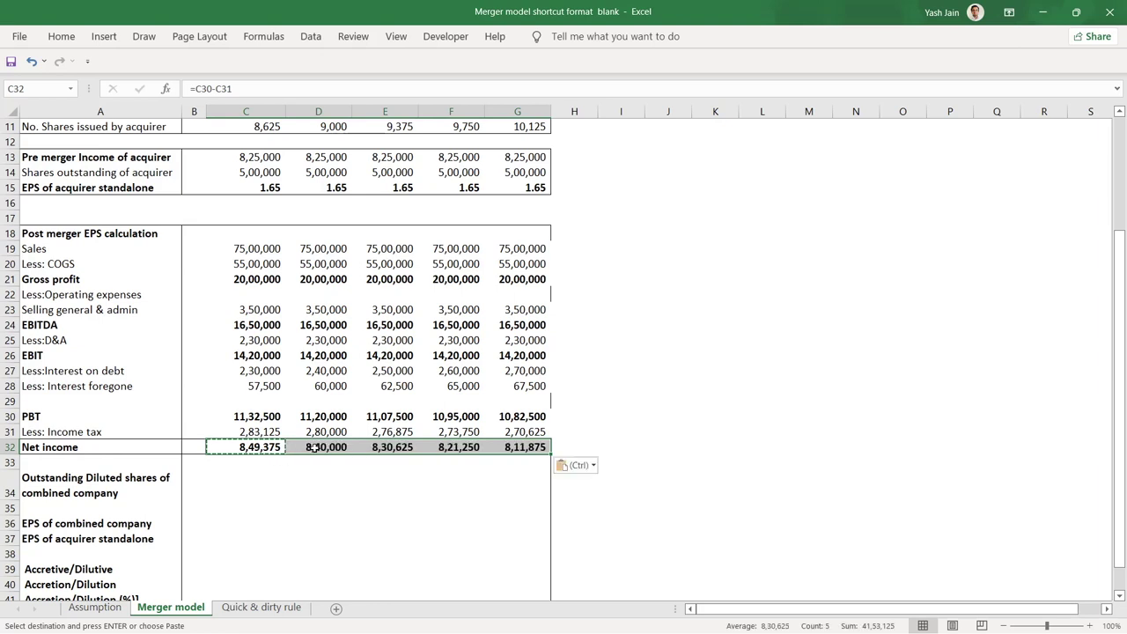
Step: Review the post-merger calculation block and the net income row across all premium cases
{"action": "left_click", "coordinate": [523, 449]}
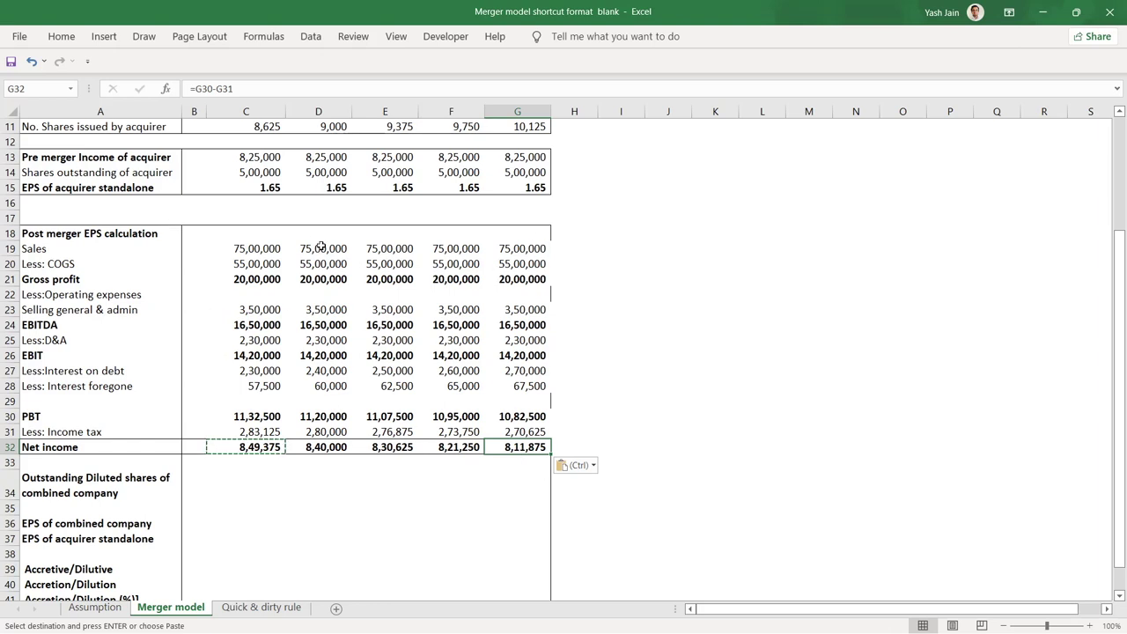
{"action": "left_click_drag", "start_coordinate": [44, 237], "coordinate": [518, 455]}
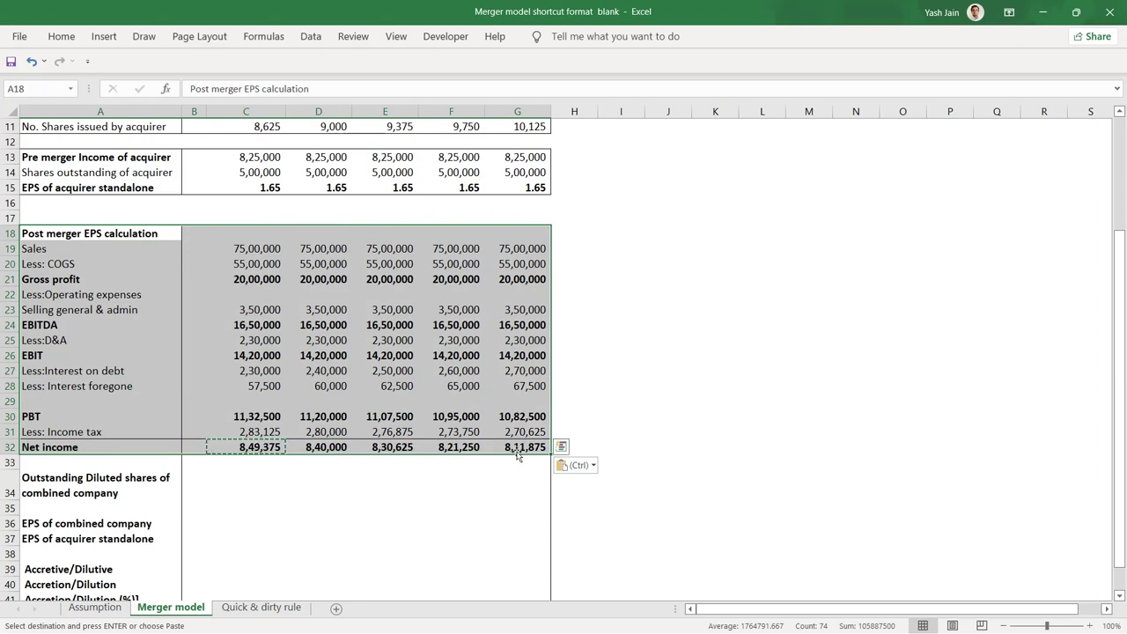
{"action": "key", "text": "Escape"}
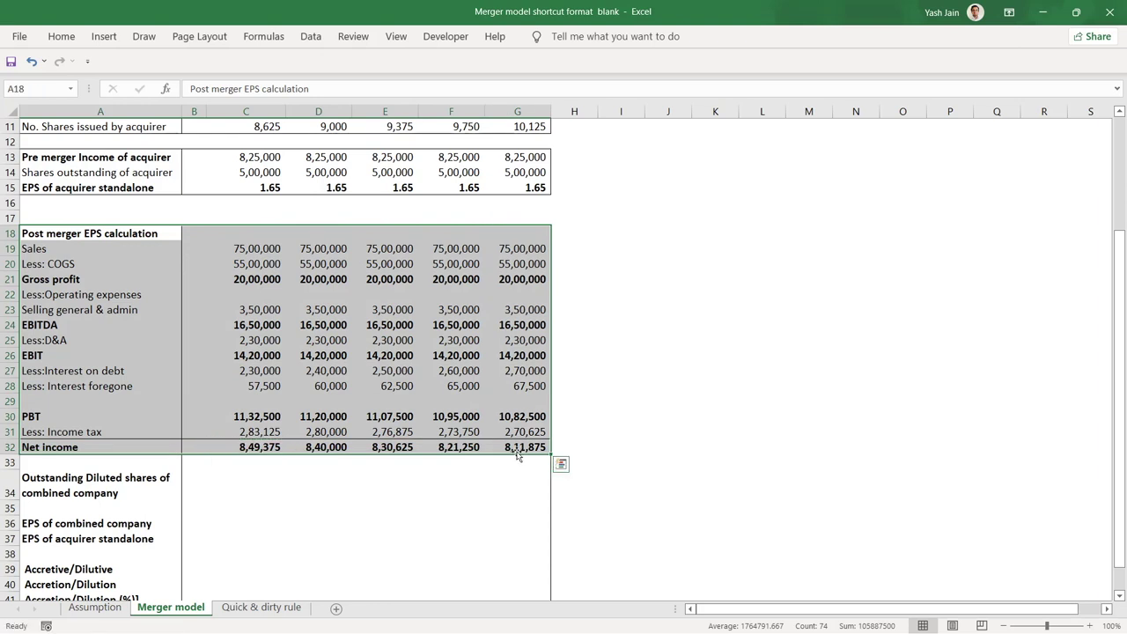
{"action": "left_click", "coordinate": [405, 466]}
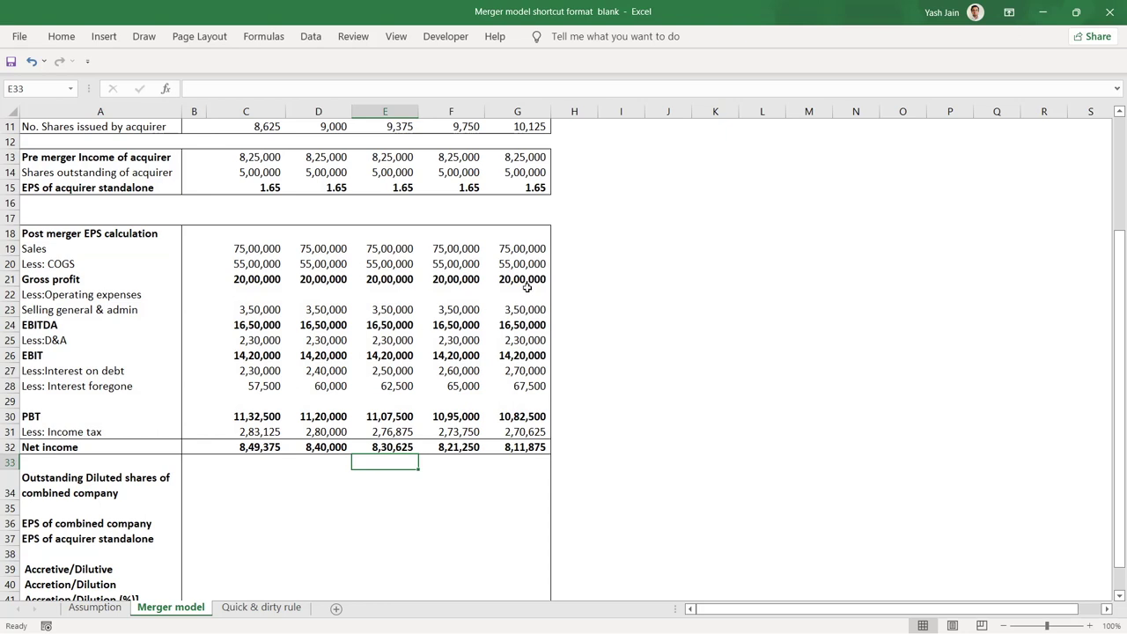
{"action": "left_click_drag", "start_coordinate": [249, 449], "coordinate": [529, 447]}
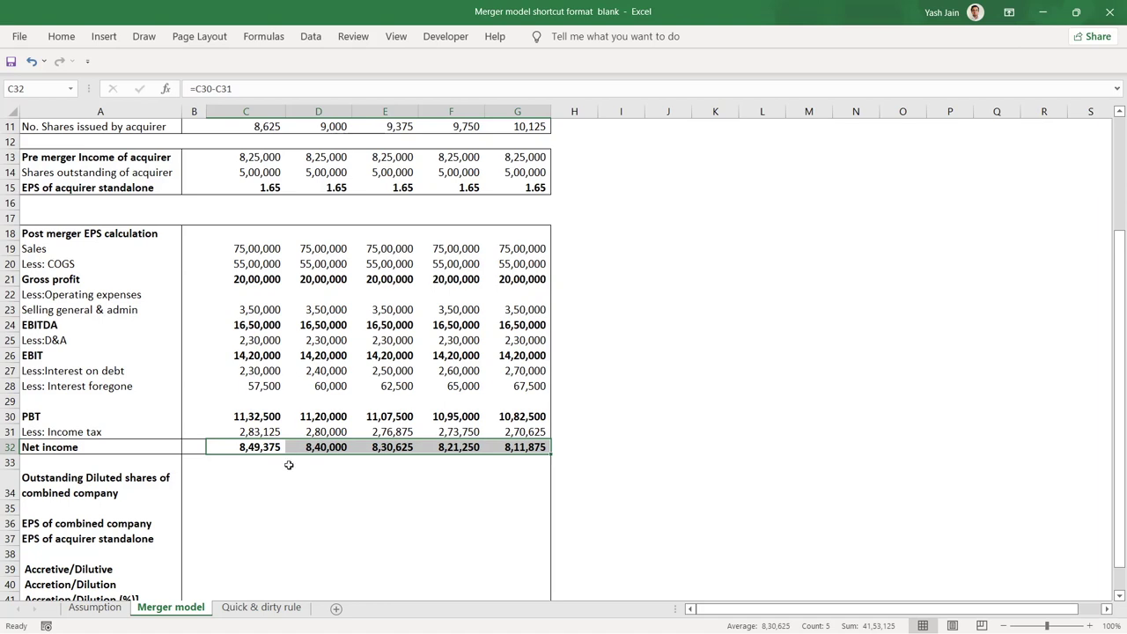
Step: Calculate the combined company's outstanding diluted shares in C34 by adding the acquirer's outstanding and newly issued shares, =C14+C11
{"action": "left_click", "coordinate": [260, 473]}
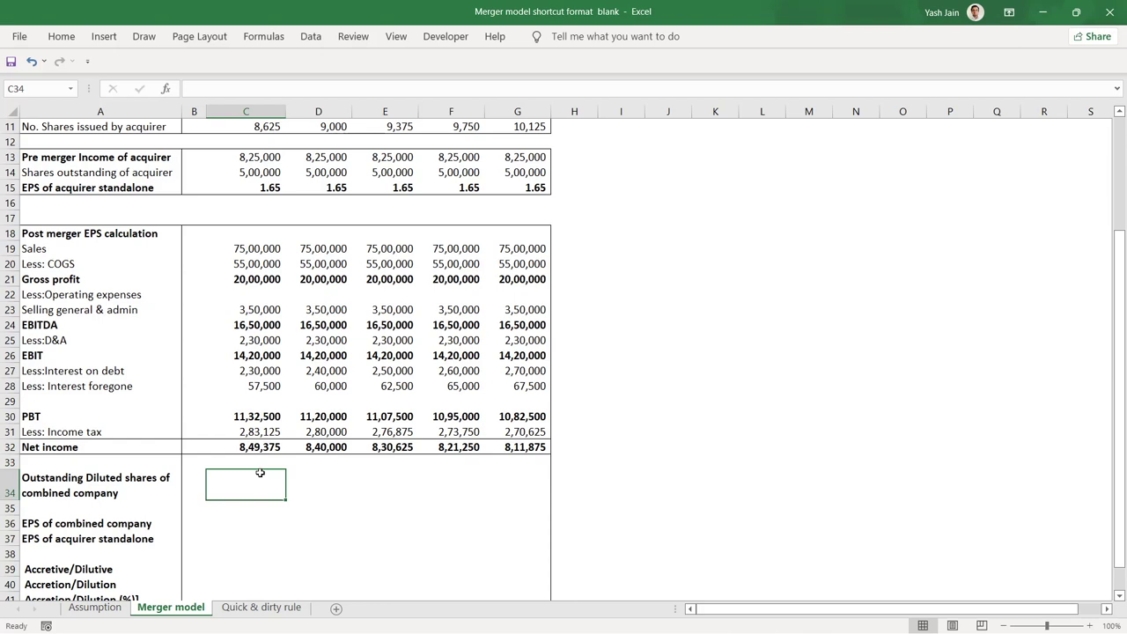
{"action": "type", "text": "="}
{"action": "left_click", "coordinate": [72, 615]}
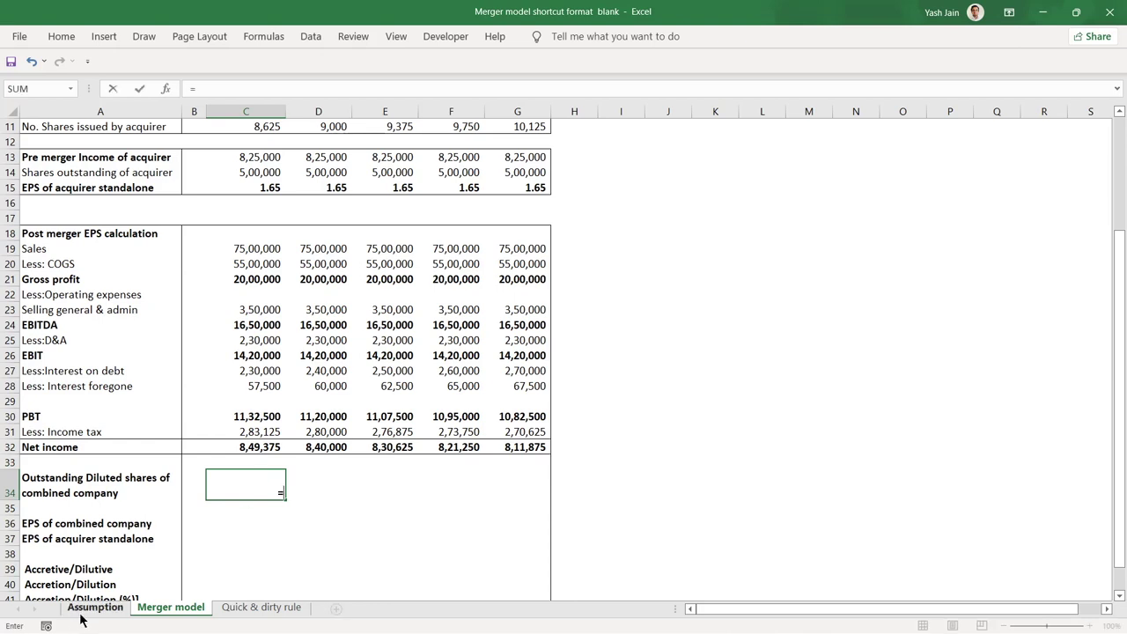
{"action": "left_click", "coordinate": [252, 172]}
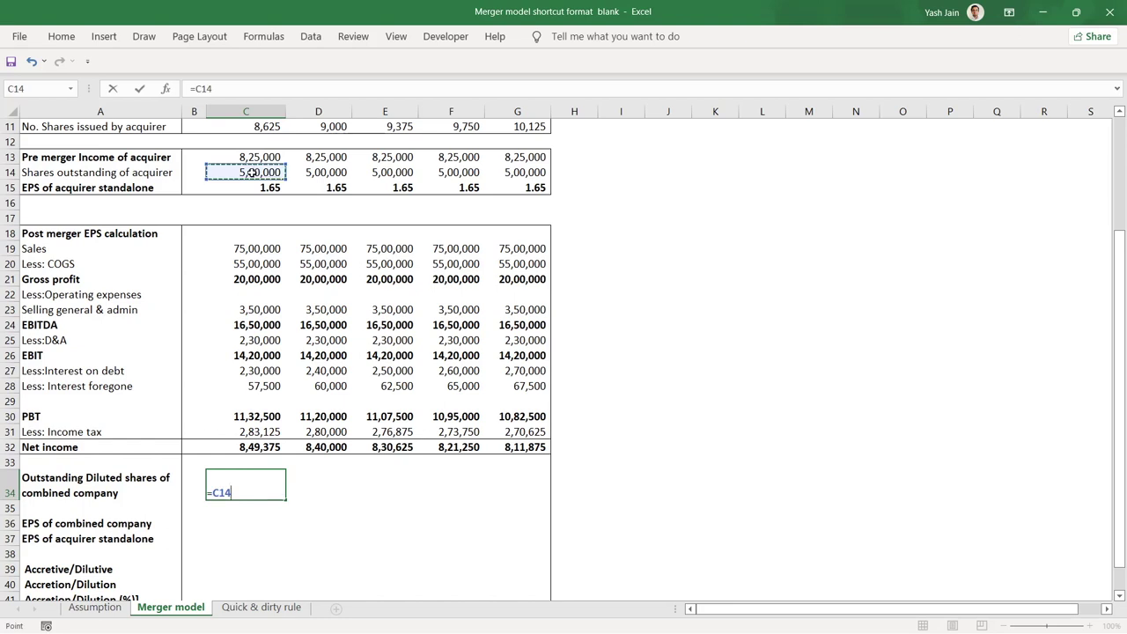
{"action": "type", "text": "+"}
{"action": "scroll", "coordinate": [273, 155], "scroll_direction": "up", "scroll_amount": 4}
{"action": "left_click", "coordinate": [261, 278]}
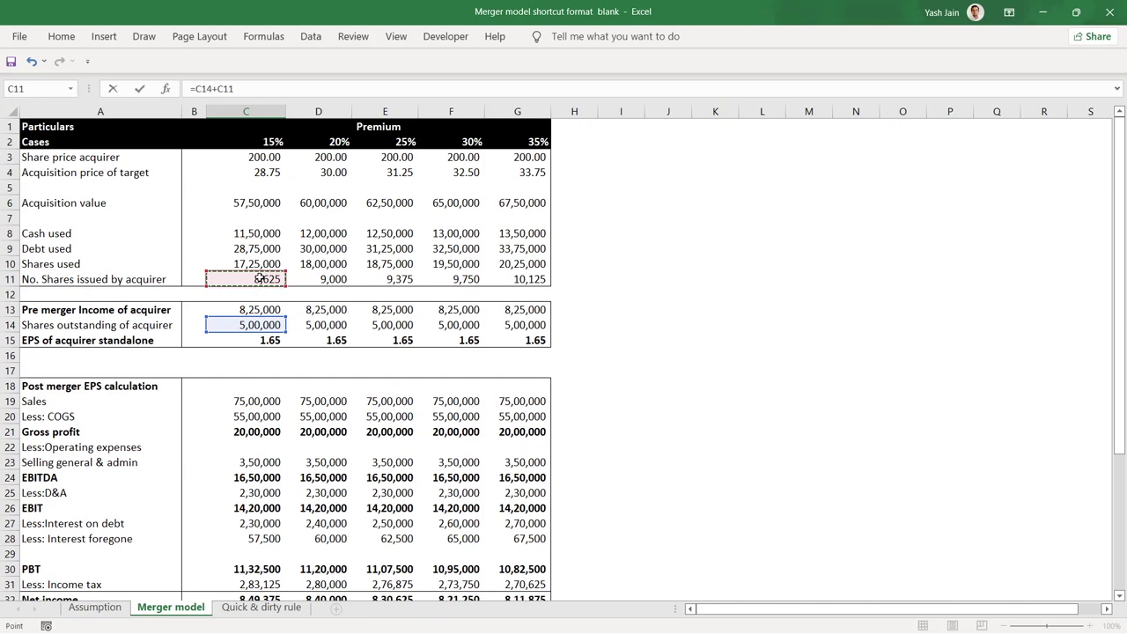
{"action": "key", "text": "Return"}
{"action": "key", "text": "Up"}
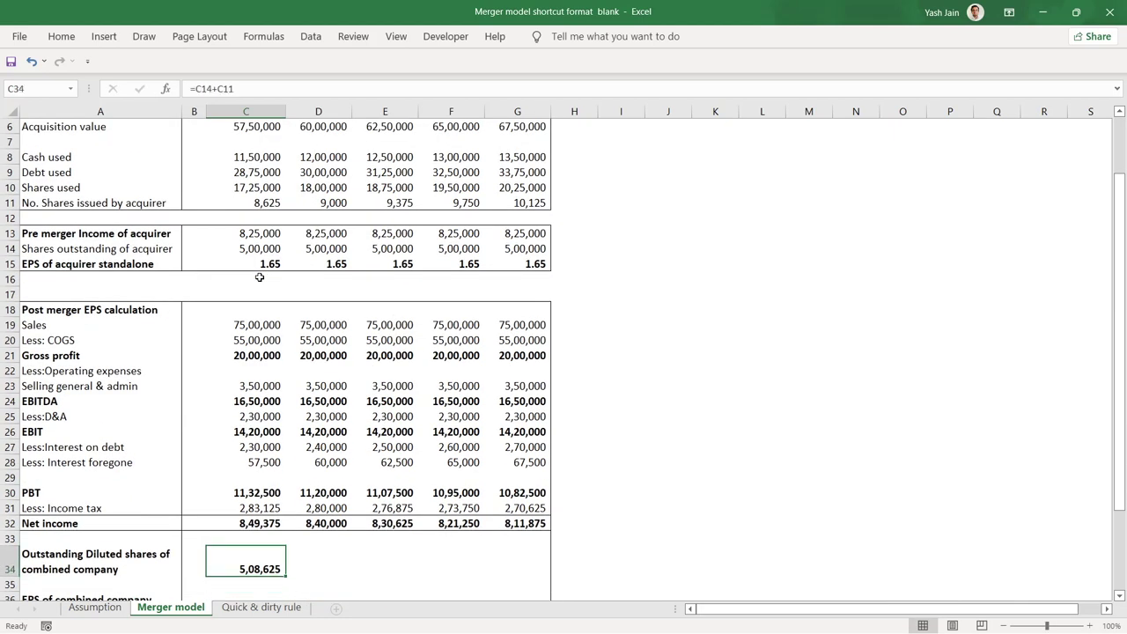
Step: Copy only the formula of the combined company's diluted shares from C34 across the other premium cases through G34
{"action": "key", "text": "ctrl+c"}
{"action": "key", "text": "shift+Right"}
{"action": "key", "text": "shift+Right"}
{"action": "key", "text": "shift+Right"}
{"action": "key", "text": "shift+Right"}
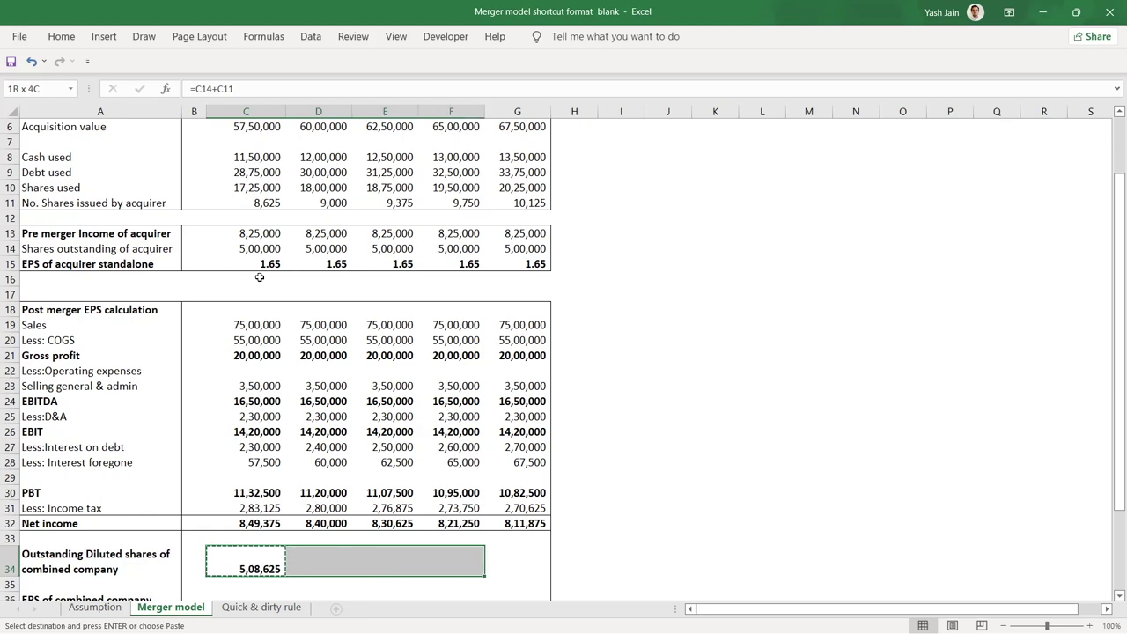
{"action": "key", "text": "alt+h"}
{"action": "key", "text": "v"}
{"action": "key", "text": "s"}
{"action": "key", "text": "f"}
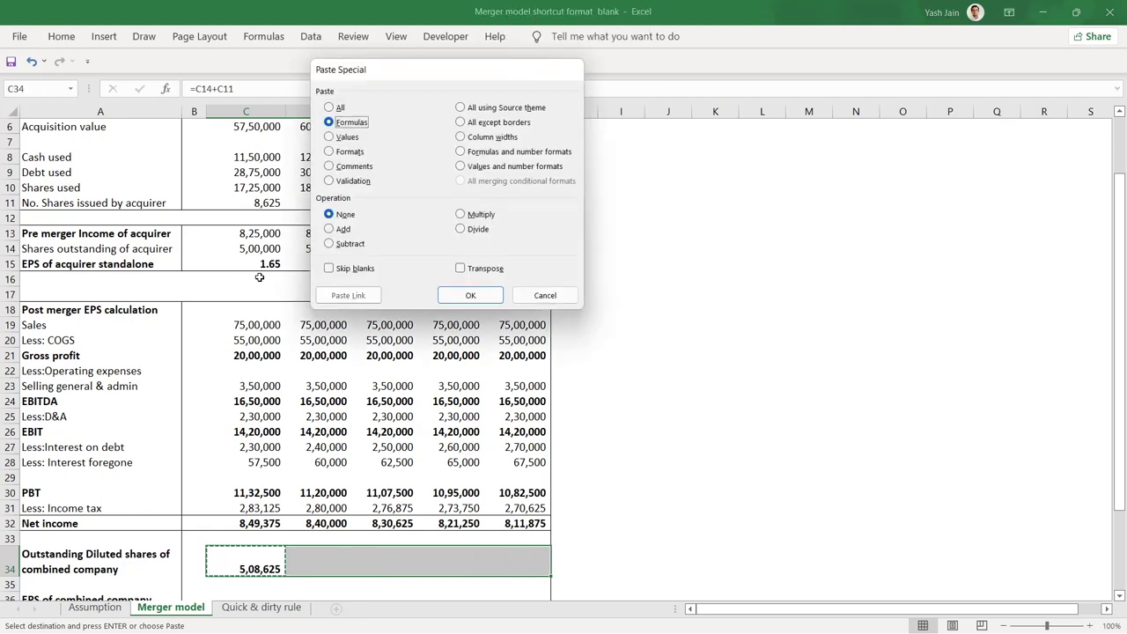
{"action": "key", "text": "Return"}
Step: Review the diluted share formulas in row 34 across the premium cases
{"action": "scroll", "coordinate": [260, 278], "scroll_direction": "down", "scroll_amount": 1}
{"action": "key", "text": "Up"}
{"action": "key", "text": "Right"}
{"action": "key", "text": "Right"}
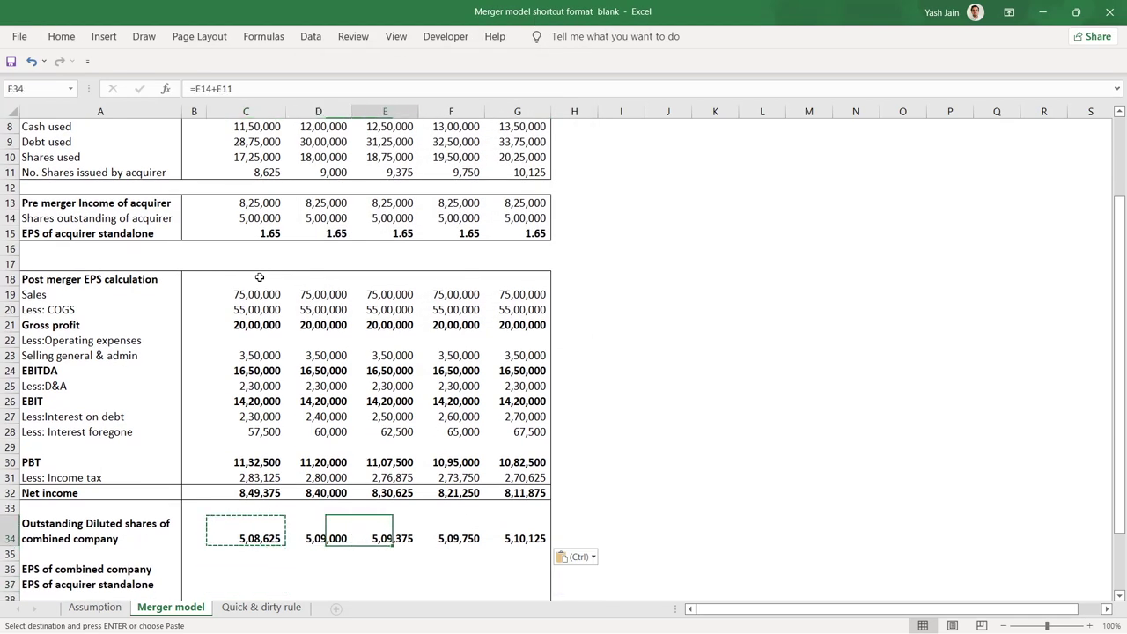
{"action": "key", "text": "Left"}
{"action": "key", "text": "Left"}
{"action": "key", "text": "Left"}
{"action": "key", "text": "Right"}
{"action": "key", "text": "Right"}
{"action": "key", "text": "Right"}
{"action": "key", "text": "Right"}
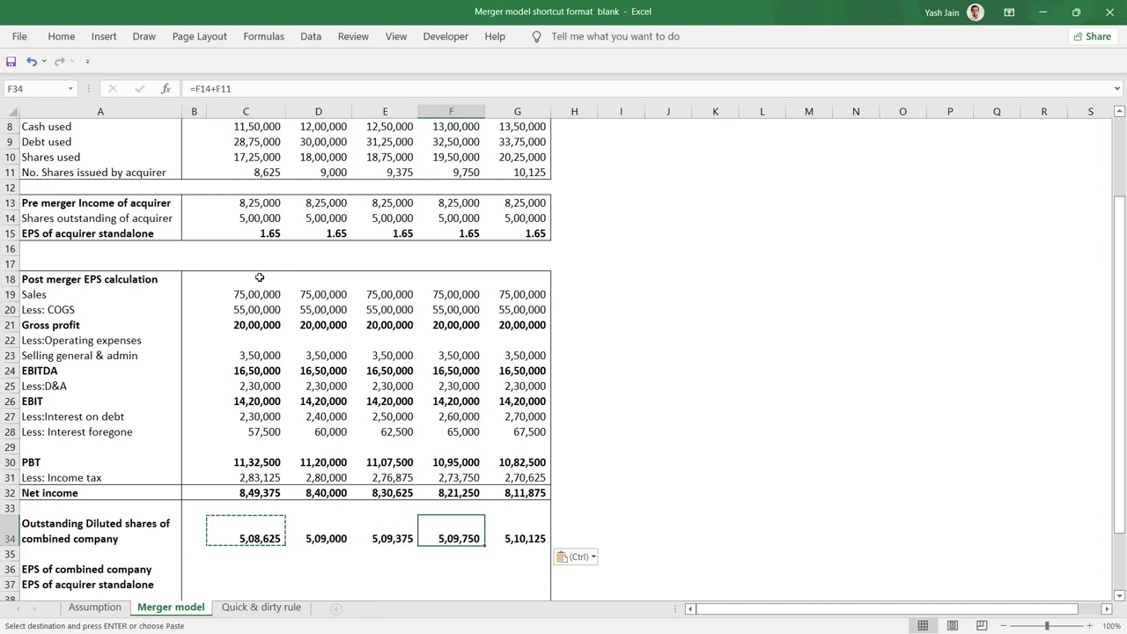
Step: Calculate the EPS of the combined company for the 15% case in C36 with the formula =C32/C34
{"action": "key", "text": "Down"}
{"action": "key", "text": "Down"}
{"action": "key", "text": "Down"}
{"action": "key", "text": "Left"}
{"action": "key", "text": "Left"}
{"action": "key", "text": "Left"}
{"action": "key", "text": "Up"}
{"action": "key", "text": "Escape"}
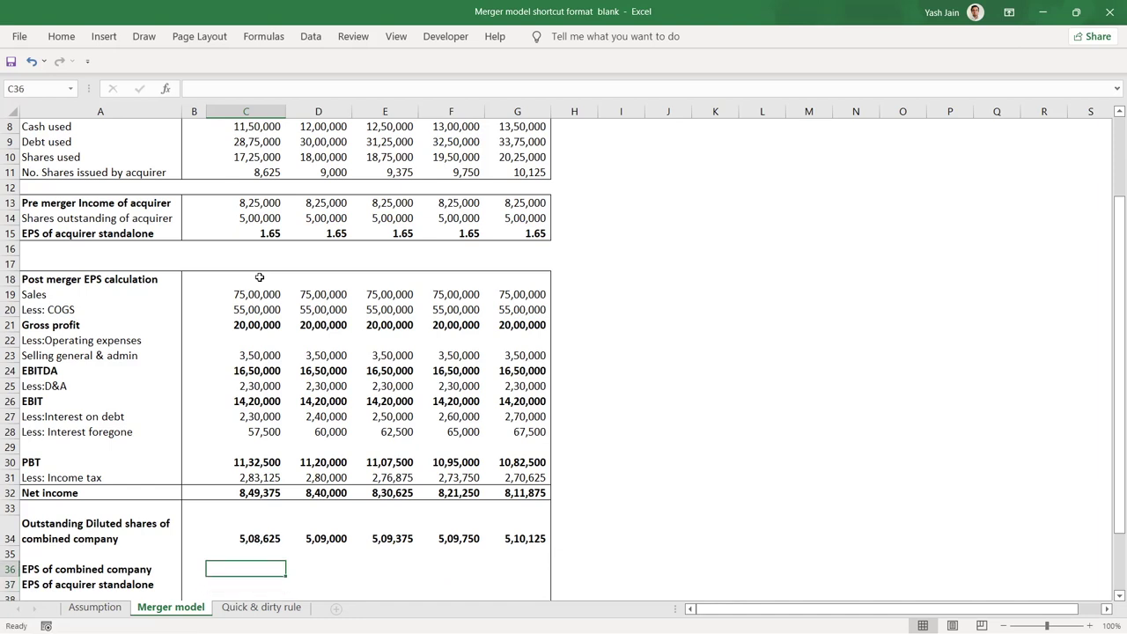
{"action": "type", "text": "="}
{"action": "key", "text": "Up"}
{"action": "key", "text": "Up"}
{"action": "key", "text": "Up"}
{"action": "key", "text": "Up"}
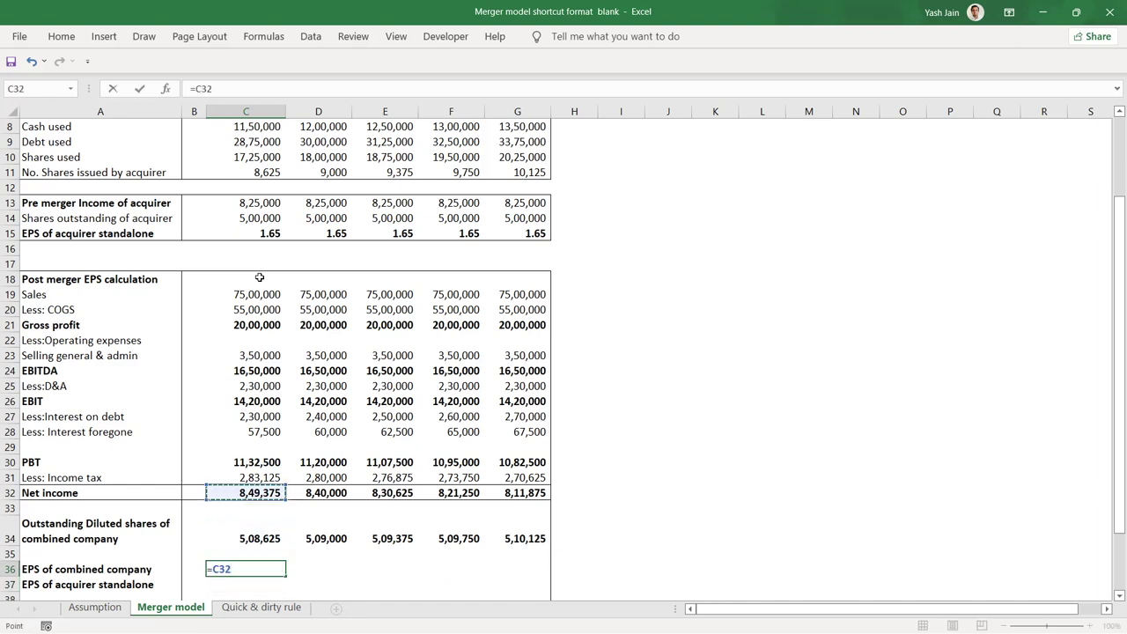
{"action": "type", "text": "/"}
{"action": "key", "text": "Up"}
{"action": "key", "text": "Up"}
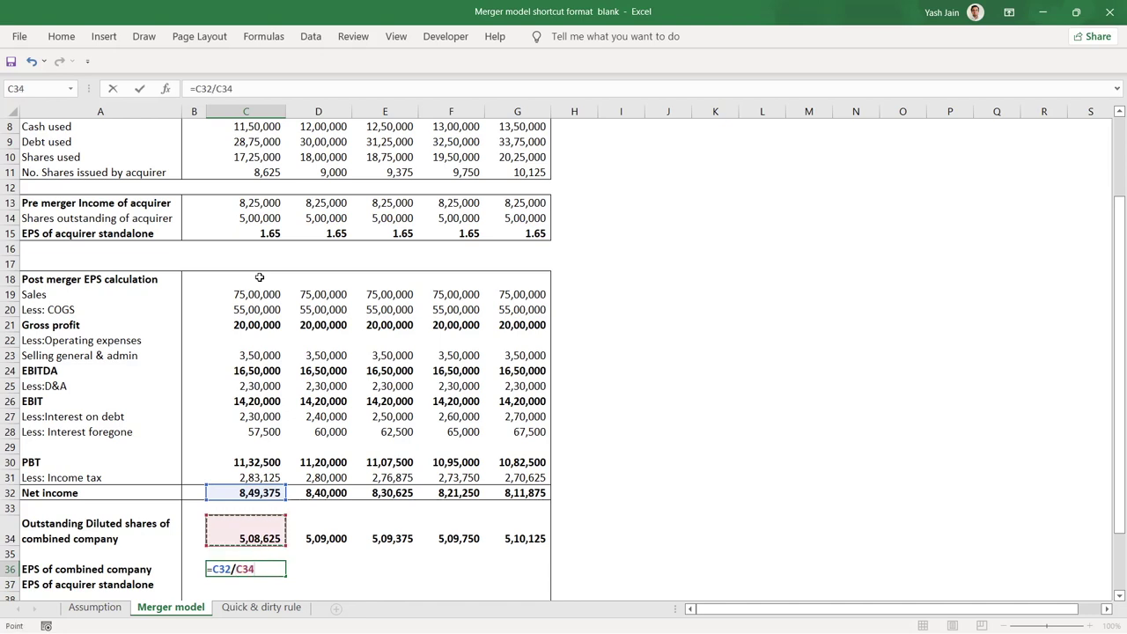
{"action": "key", "text": "Return"}
Step: Copy the combined company's EPS formula from C36 across the other premium cases through G36
{"action": "key", "text": "Up"}
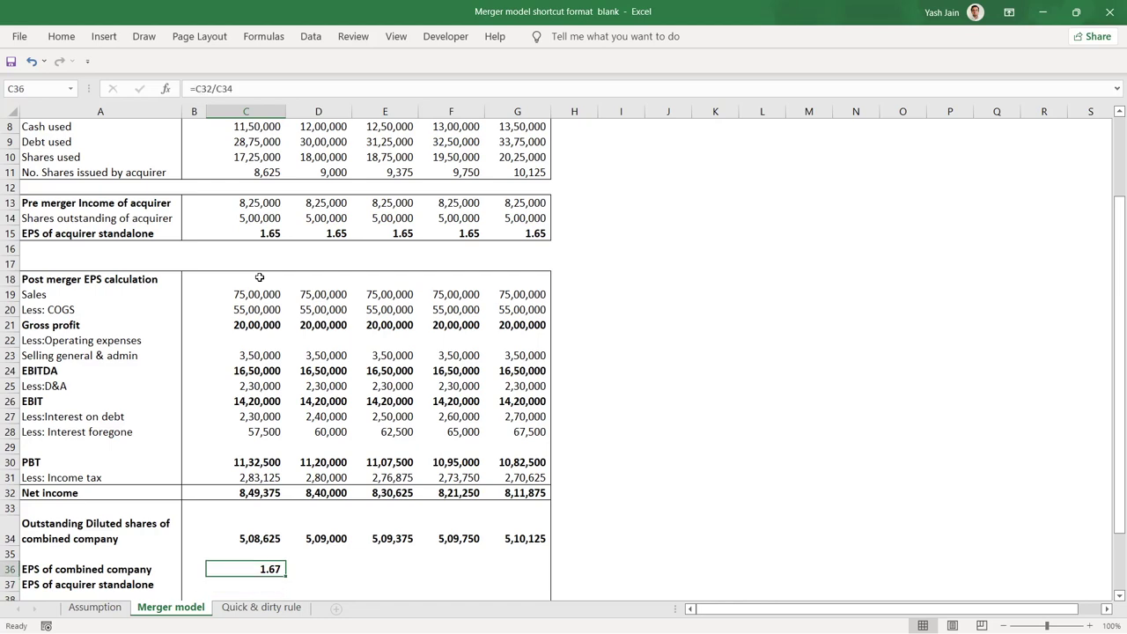
{"action": "key", "text": "ctrl+c"}
{"action": "key", "text": "shift+Right"}
{"action": "key", "text": "shift+Right"}
{"action": "key", "text": "shift+Right"}
{"action": "key", "text": "shift+Right"}
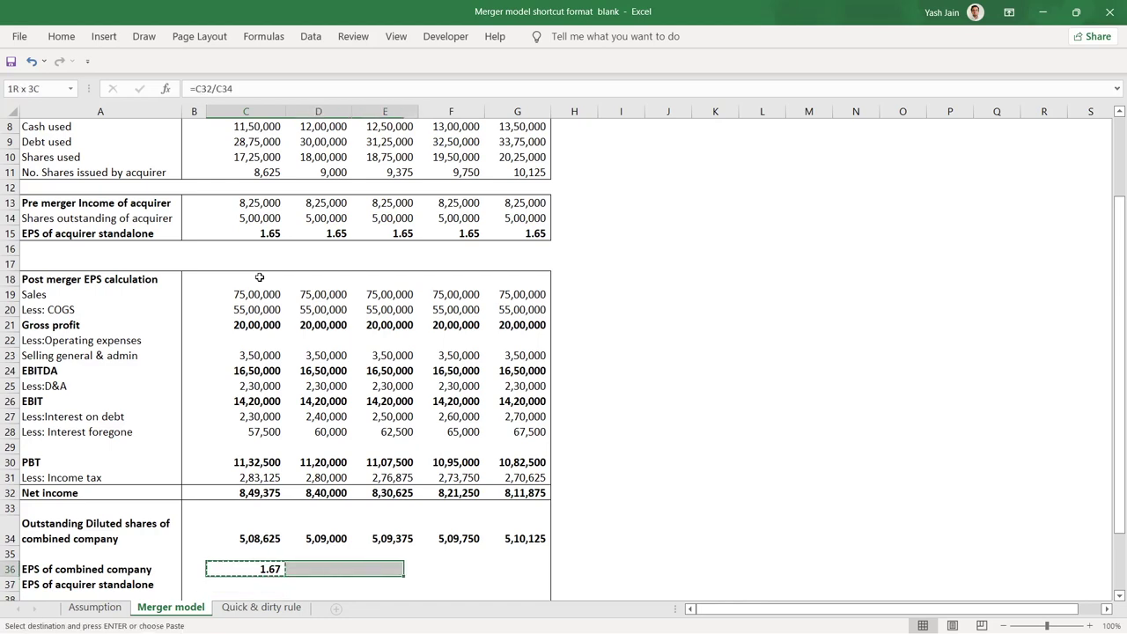
{"action": "key", "text": "alt+e"}
{"action": "key", "text": "s"}
{"action": "key", "text": "Return"}
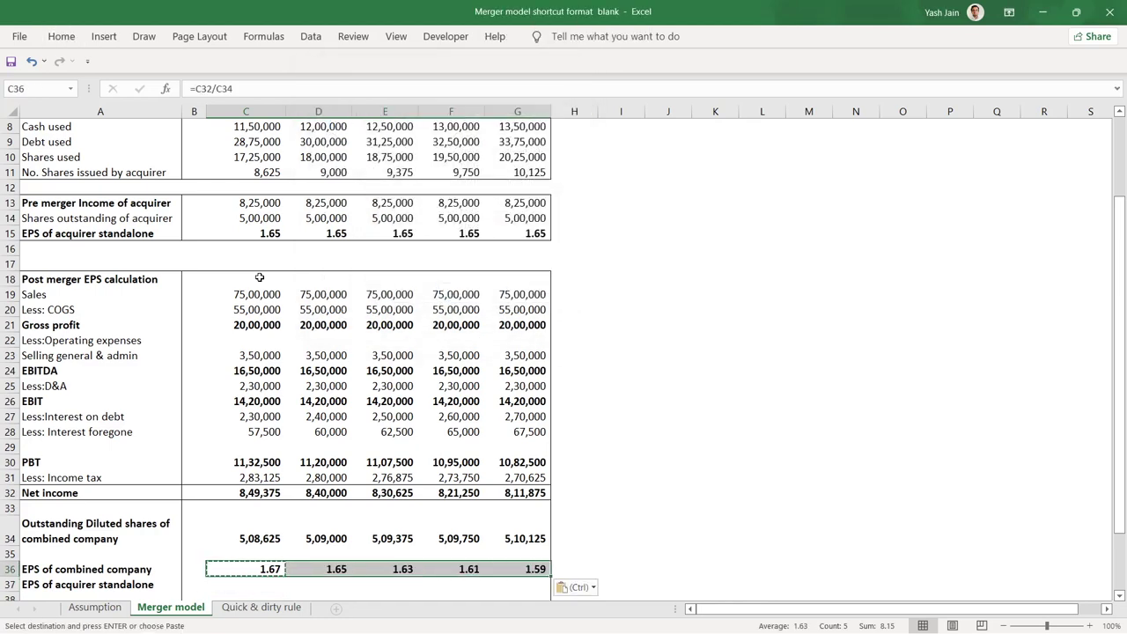
Step: Examine the combined company's EPS across the five premium cases, the formula in C36 and the accretion/dilution rows below
{"action": "key", "text": "Down"}
{"action": "key", "text": "Right"}
{"action": "key", "text": "Right"}
{"action": "key", "text": "Right"}
{"action": "key", "text": "Right"}
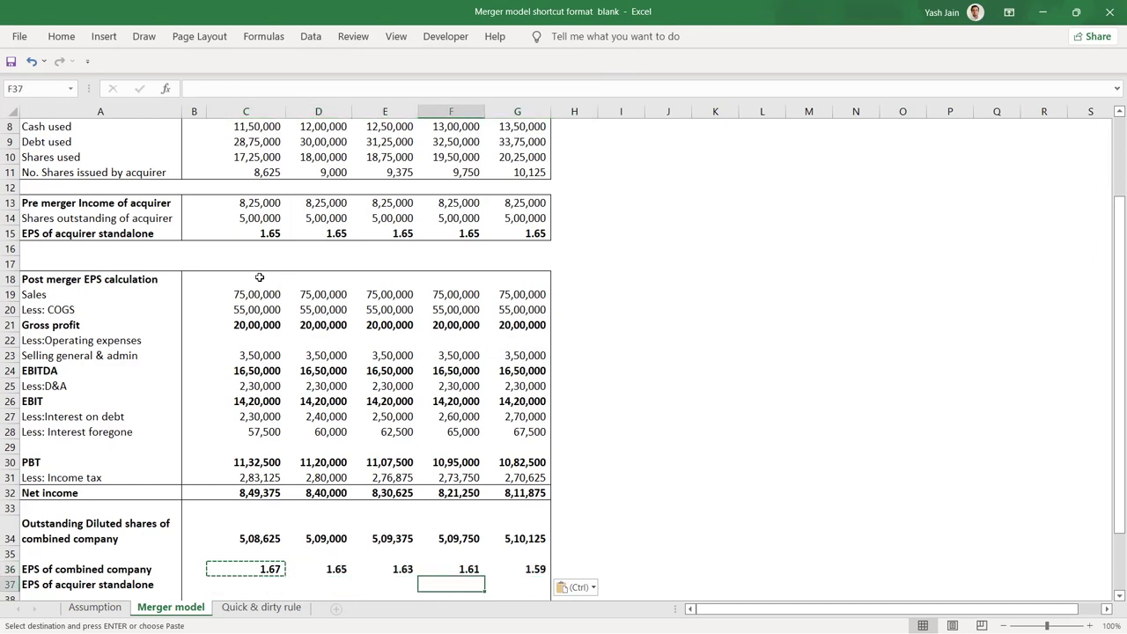
{"action": "key", "text": "Up"}
{"action": "key", "text": "Left"}
{"action": "key", "text": "Left"}
{"action": "key", "text": "Left"}
{"action": "key", "text": "Left"}
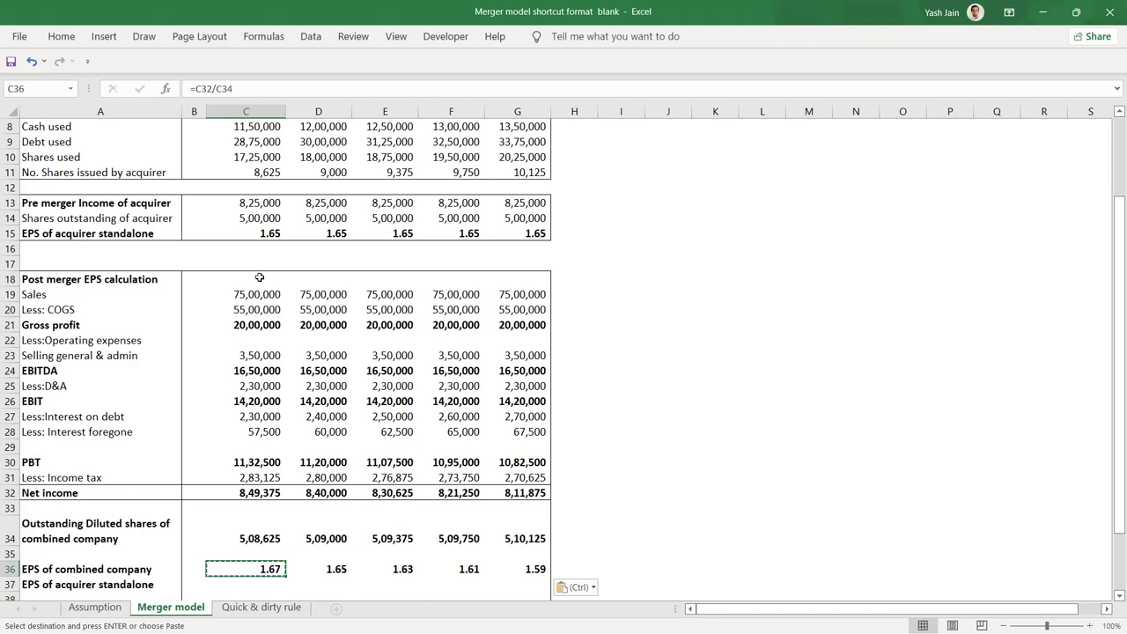
{"action": "key", "text": "Right"}
{"action": "key", "text": "Left"}
{"action": "key", "text": "Escape"}
{"action": "key", "text": "F2"}
{"action": "key", "text": "Escape"}
{"action": "key", "text": "Right"}
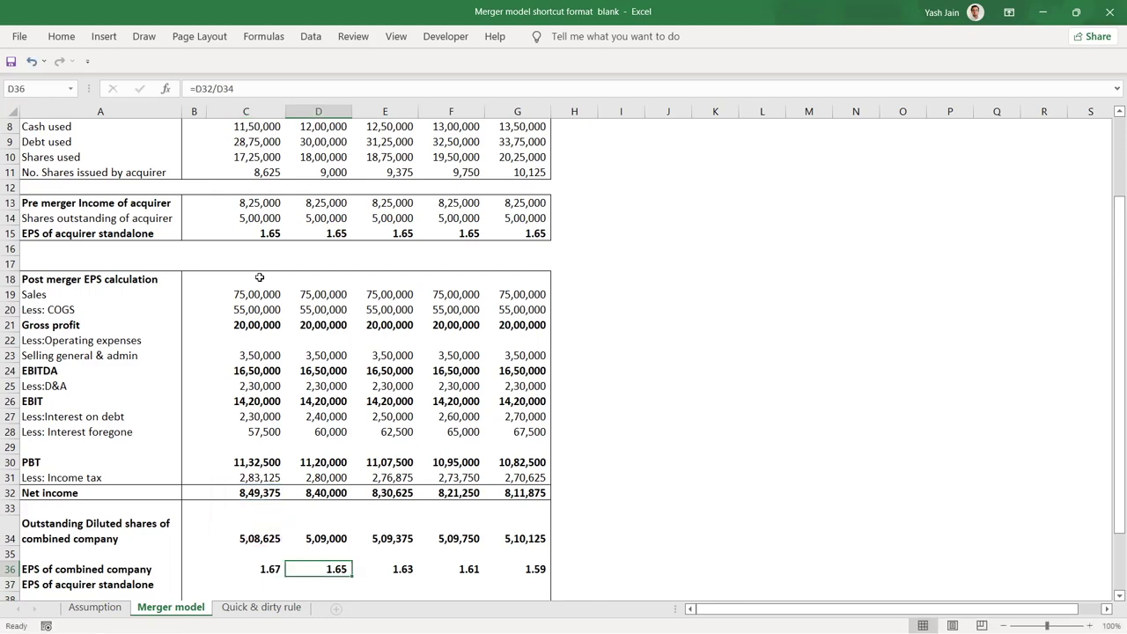
{"action": "key", "text": "Down"}
{"action": "key", "text": "Down"}
{"action": "key", "text": "Down"}
{"action": "key", "text": "Down"}
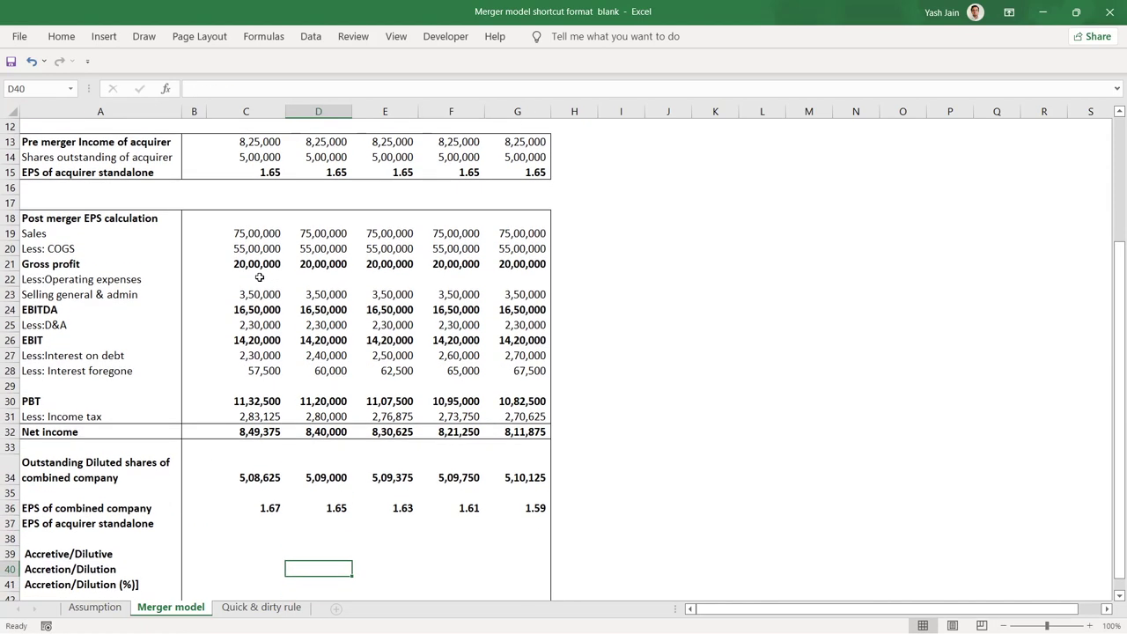
{"action": "left_click_drag", "start_coordinate": [270, 508], "coordinate": [528, 508]}
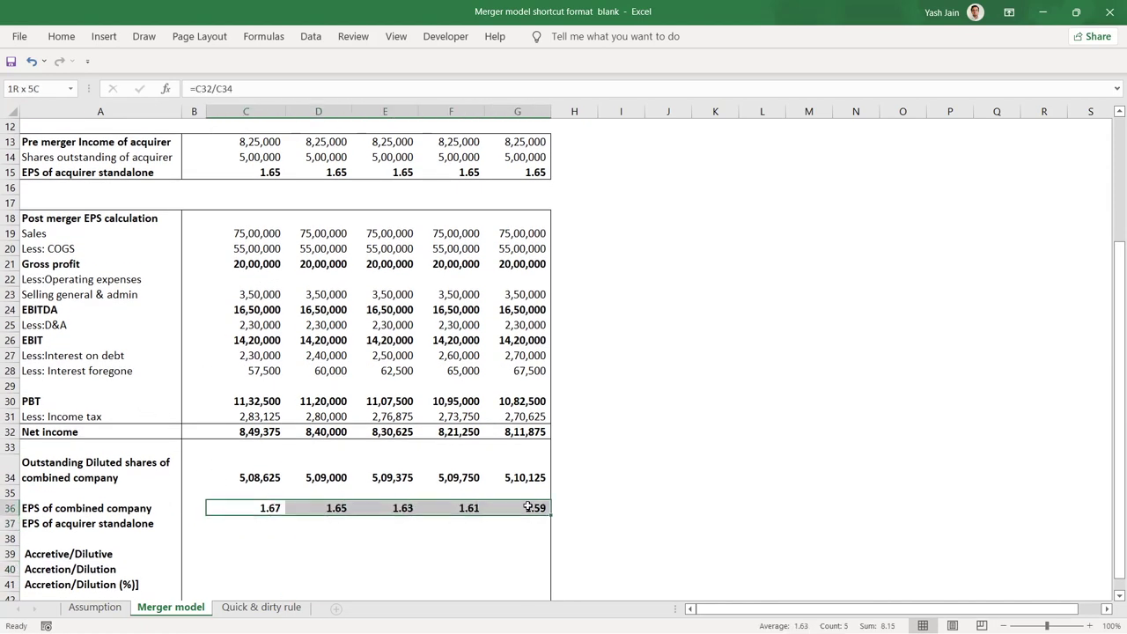
Step: Link the acquirer's standalone EPS for the 15% case into C37 with the formula =C15
{"action": "left_click", "coordinate": [278, 527]}
{"action": "type", "text": "="}
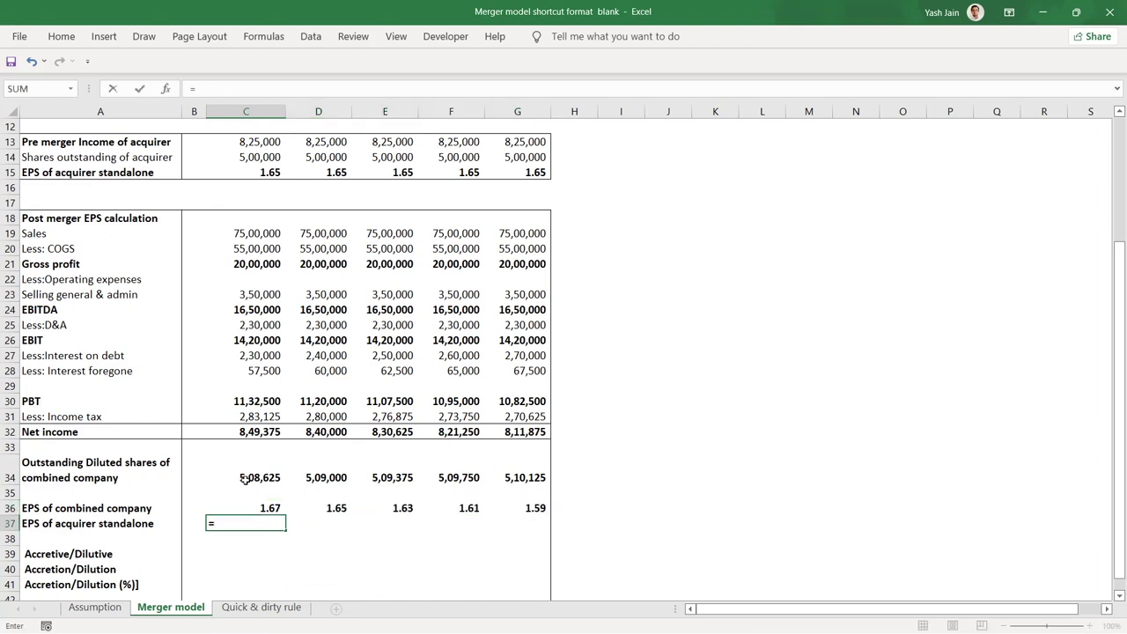
{"action": "left_click", "coordinate": [264, 172]}
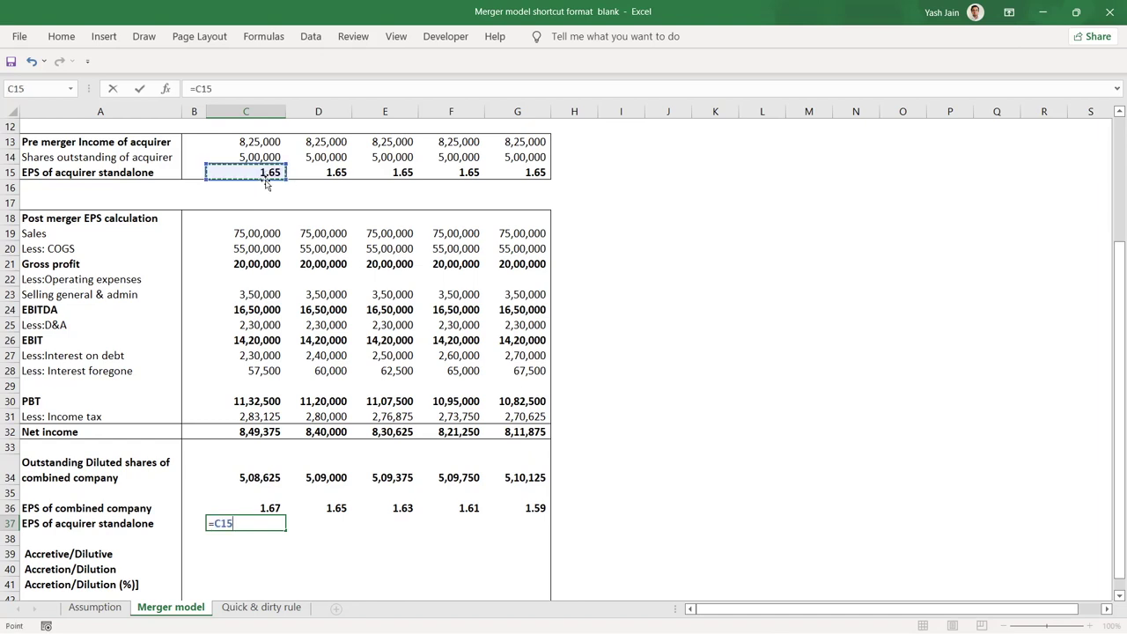
{"action": "key", "text": "Return"}
Step: Copy the standalone EPS link from C37 across the other premium cases through G37
{"action": "key", "text": "Up"}
{"action": "key", "text": "ctrl+c"}
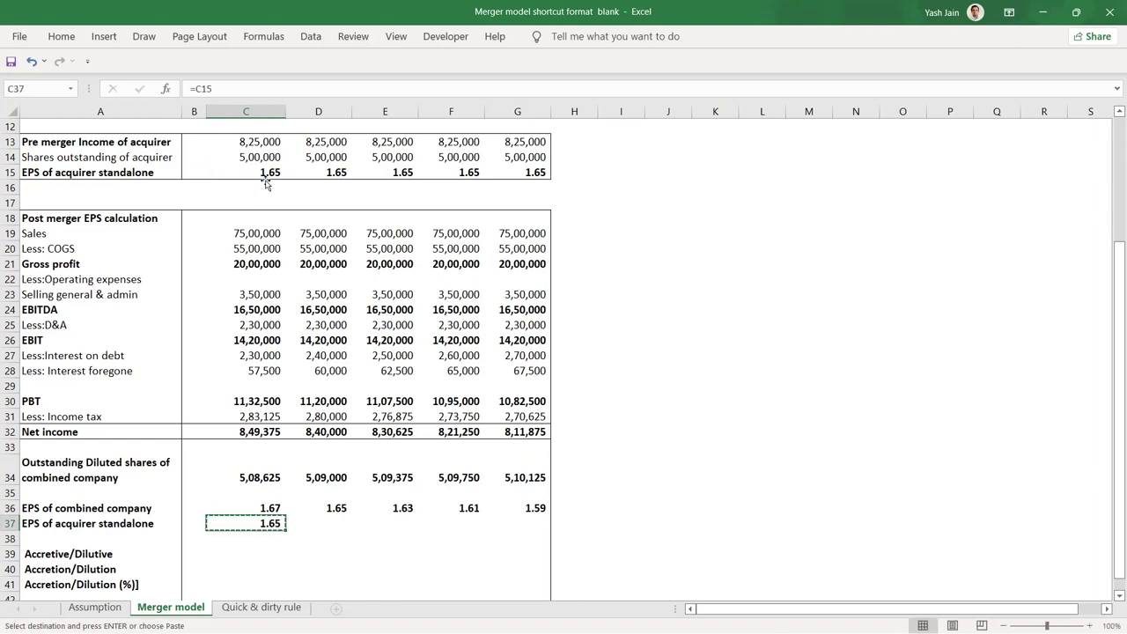
{"action": "key", "text": "shift+Right"}
{"action": "key", "text": "shift+Right"}
{"action": "key", "text": "shift+Right"}
{"action": "key", "text": "shift+Right"}
{"action": "key", "text": "ctrl+v"}
{"action": "key", "text": "Down"}
{"action": "key", "text": "Down"}
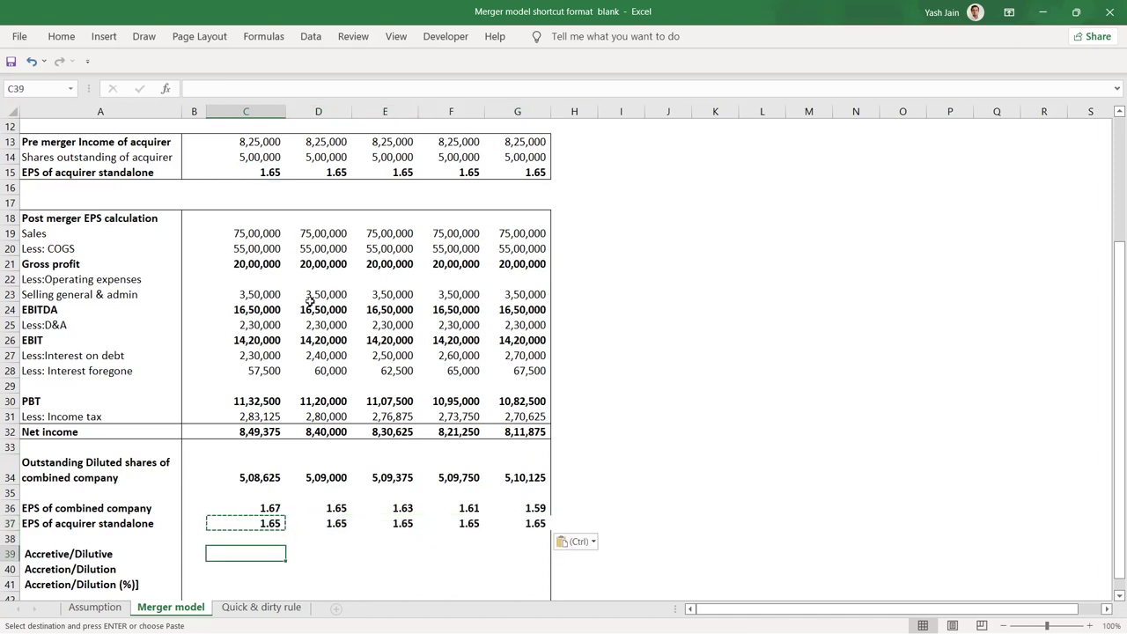
Step: Format the combined and standalone EPS values in C36:G37 to show three decimal places
{"action": "left_click", "coordinate": [283, 513]}
{"action": "left_click_drag", "start_coordinate": [283, 516], "coordinate": [537, 523]}
{"action": "left_click", "coordinate": [66, 40]}
{"action": "left_click", "coordinate": [574, 88]}
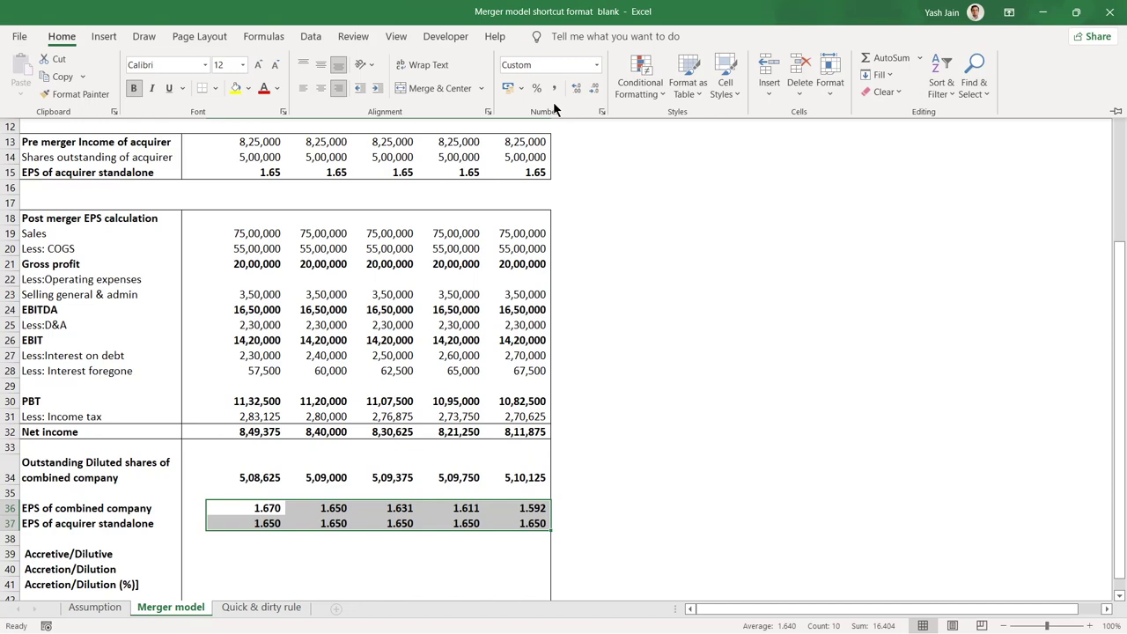
Step: Compare the combined company's EPS with the acquirer's standalone EPS for each premium case in the header
{"action": "left_click", "coordinate": [277, 507]}
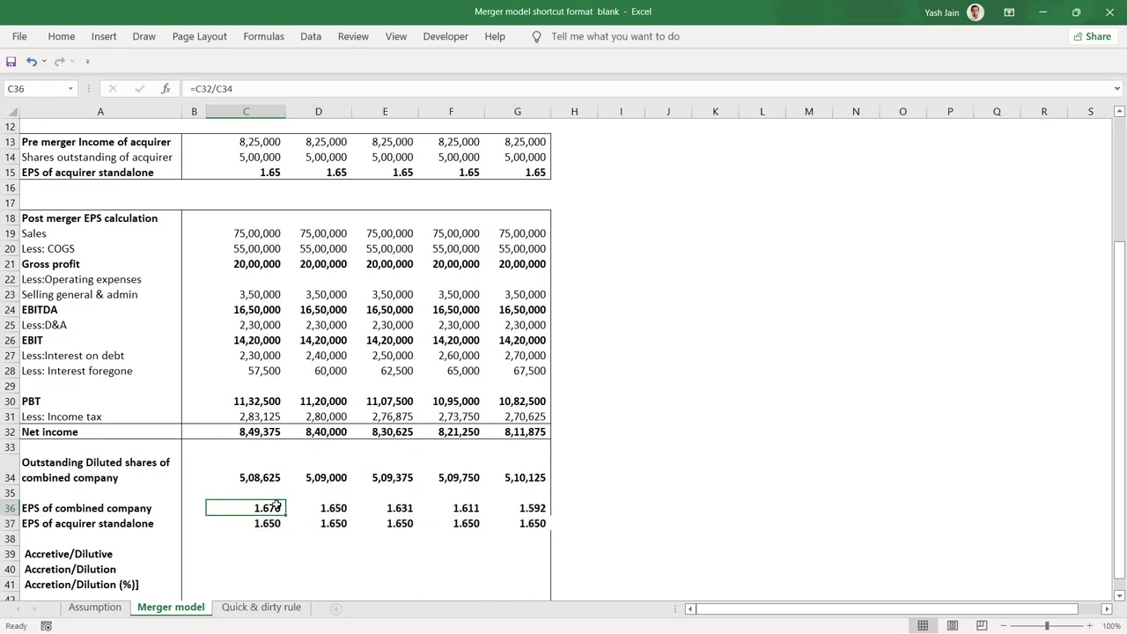
{"action": "key", "text": "shift+Down"}
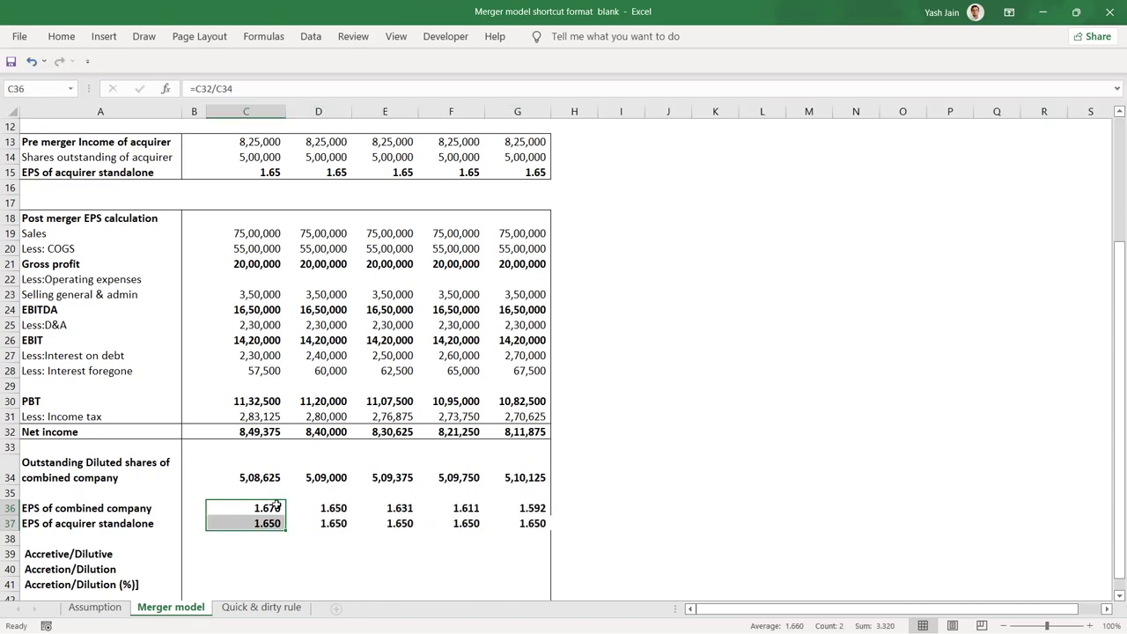
{"action": "key", "text": "shift+Up"}
{"action": "key", "text": "shift+Down"}
{"action": "key", "text": "Right"}
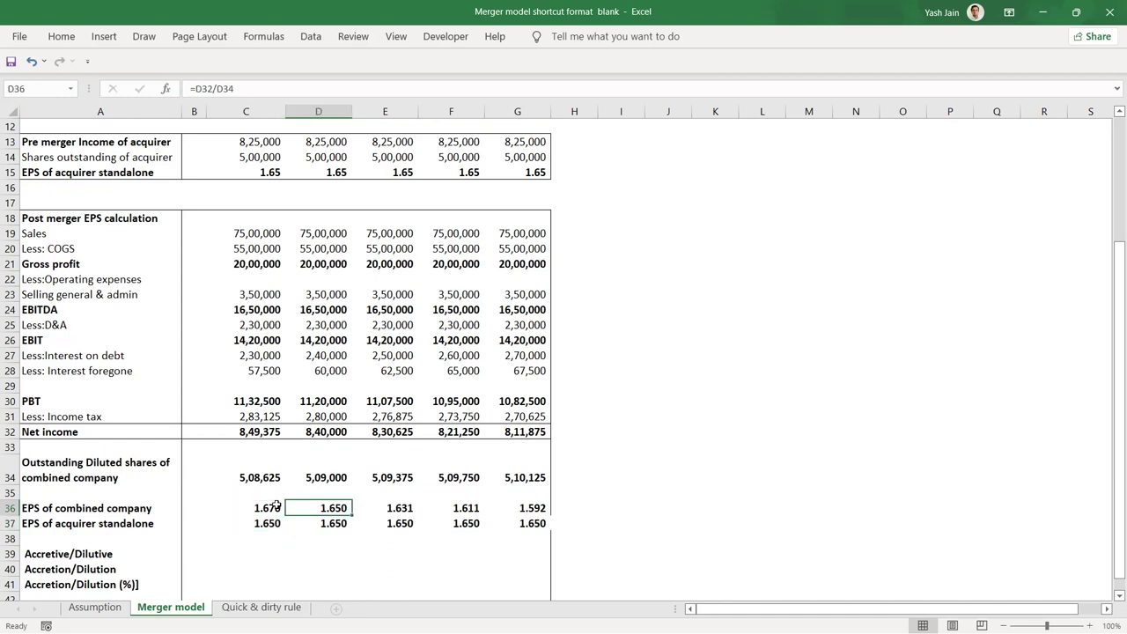
{"action": "key", "text": "shift+Down"}
{"action": "key", "text": "Right"}
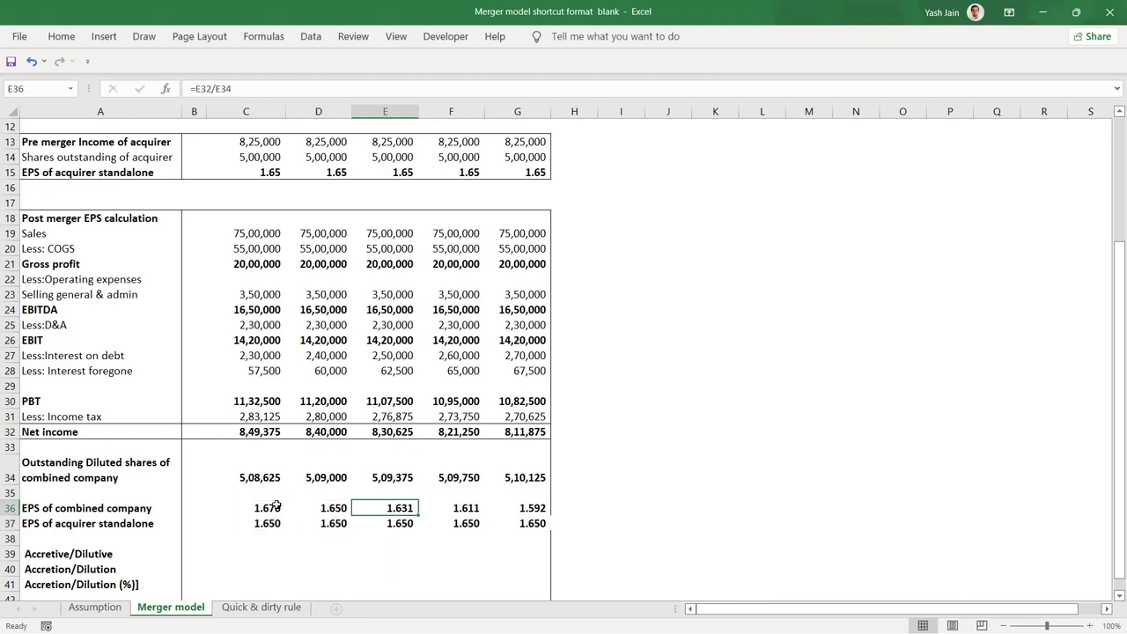
{"action": "key", "text": "shift+Down"}
{"action": "key", "text": "shift+Right"}
{"action": "key", "text": "shift+Right"}
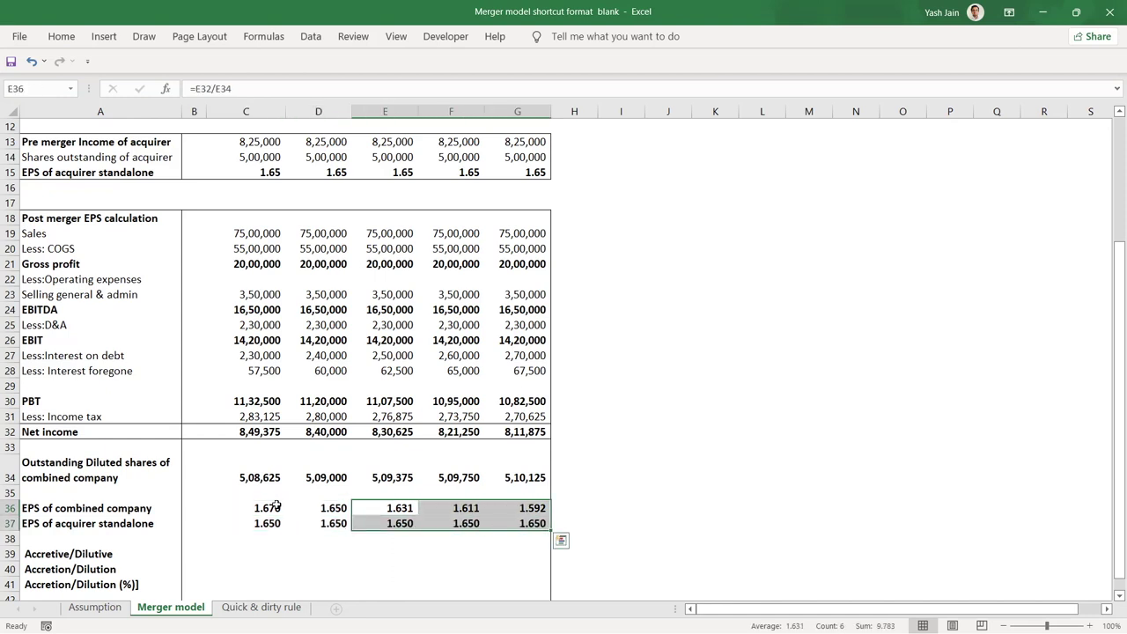
{"action": "scroll", "coordinate": [275, 506], "scroll_direction": "up", "scroll_amount": 4}
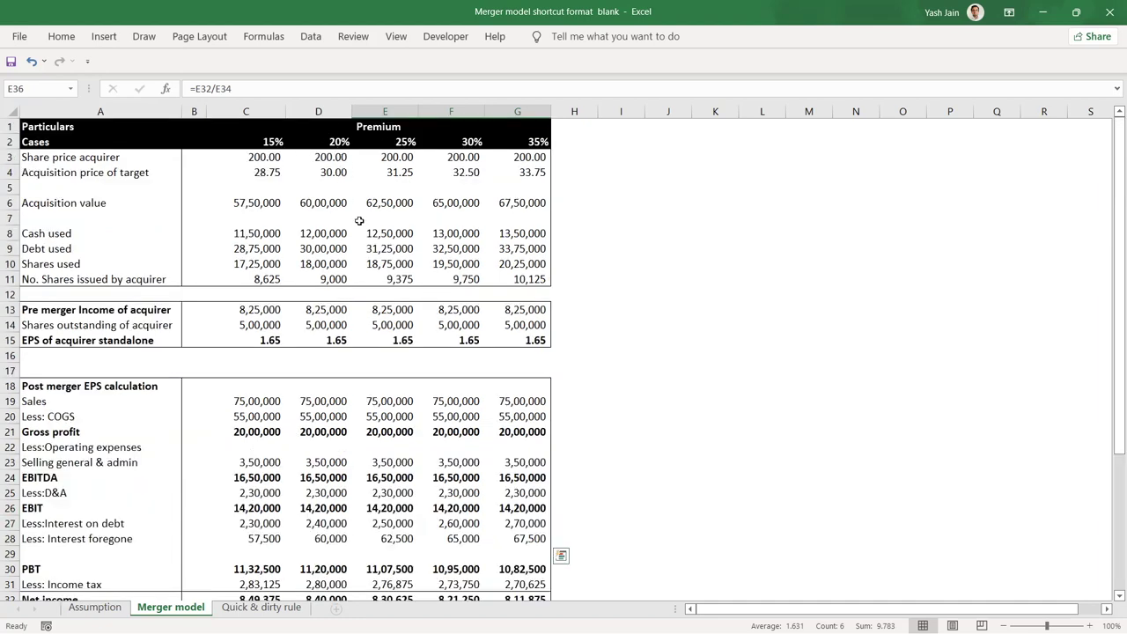
{"action": "scroll", "coordinate": [370, 282], "scroll_direction": "down", "scroll_amount": 7}
Step: Begin an IF formula in C39 that returns "Accretive" when combined EPS C36 is greater than standalone EPS C37
{"action": "left_click", "coordinate": [295, 398]}
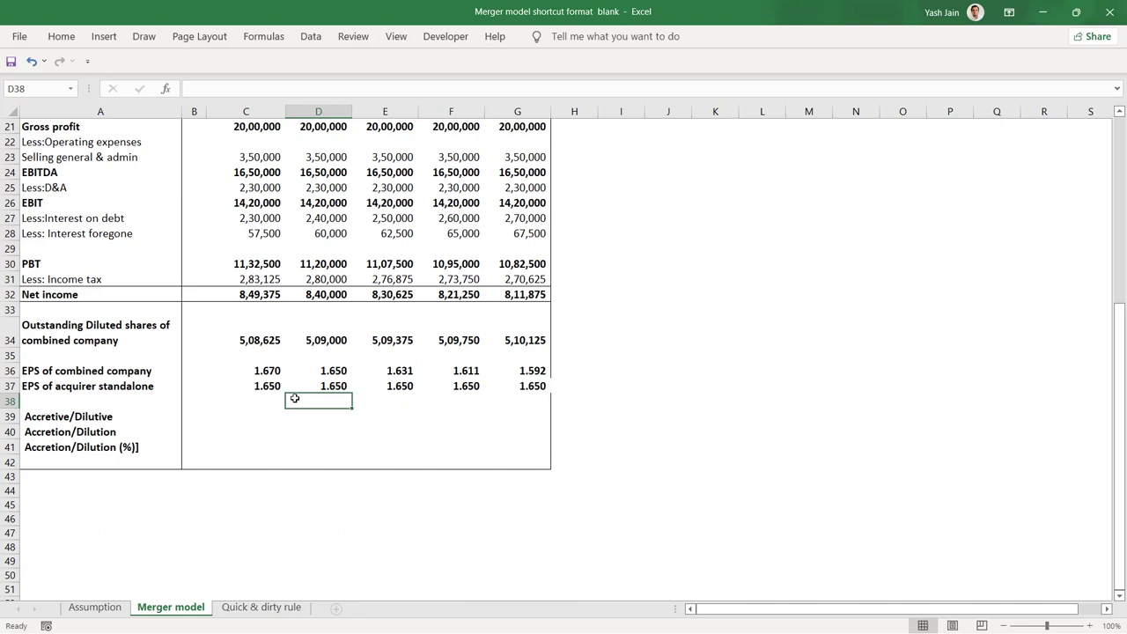
{"action": "key", "text": "Left"}
{"action": "key", "text": "Down"}
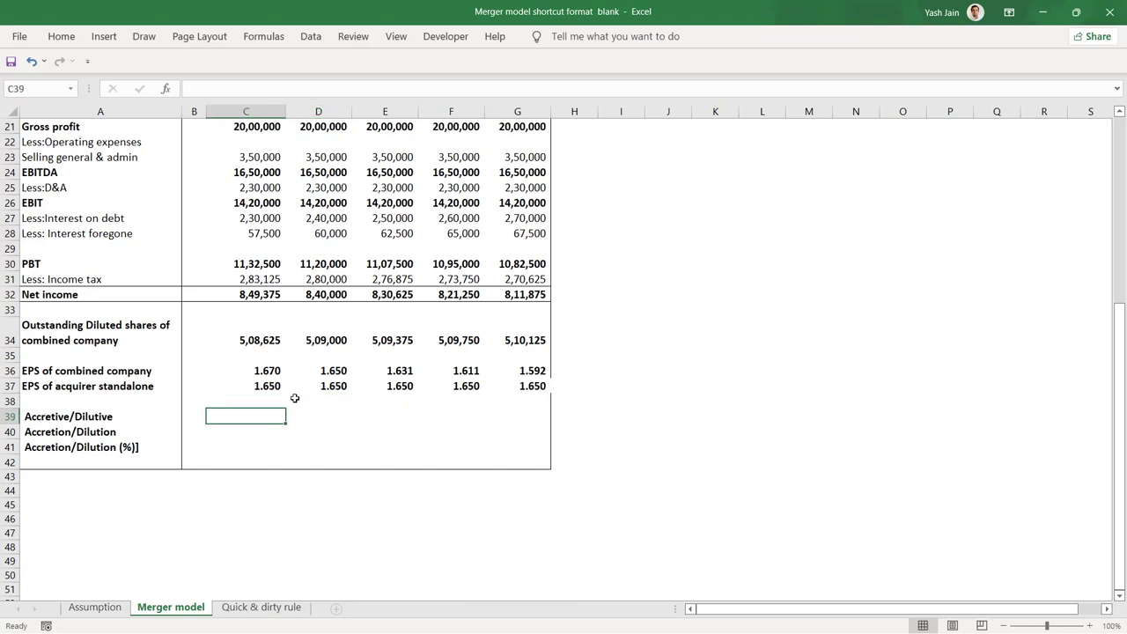
{"action": "type", "text": "=if"}
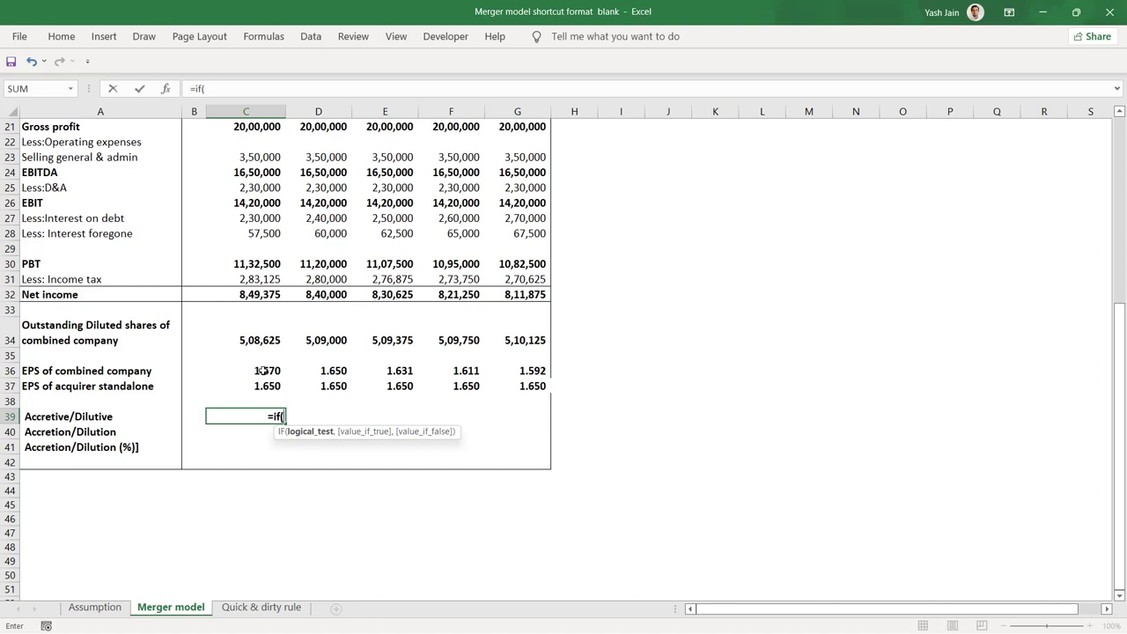
{"action": "type", "text": "("}
{"action": "left_click", "coordinate": [263, 370]}
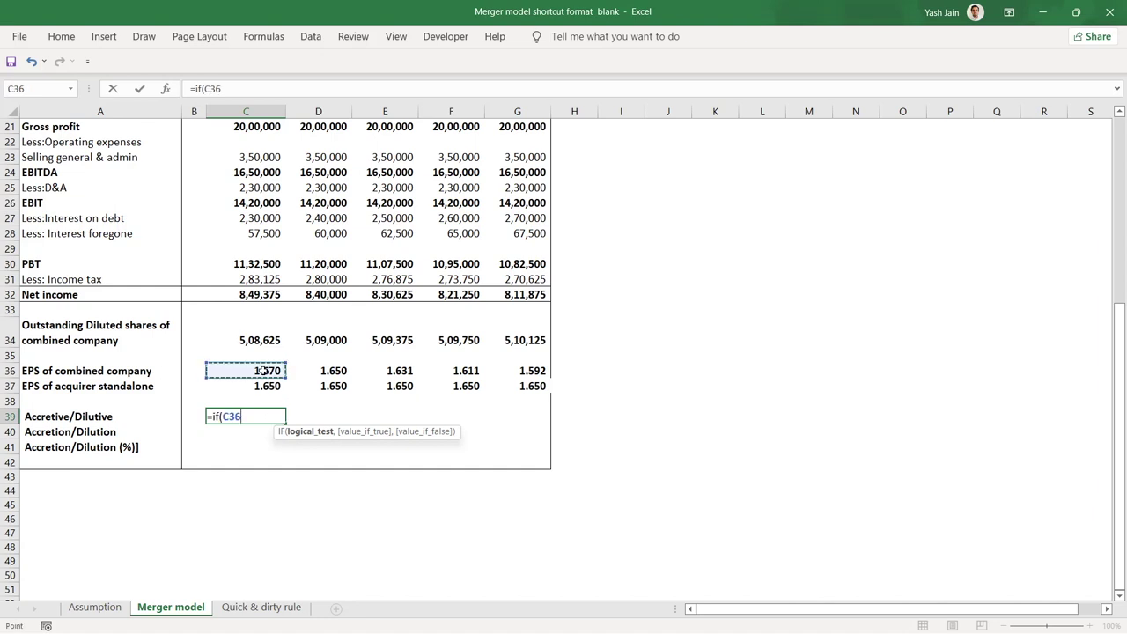
{"action": "type", "text": ">"}
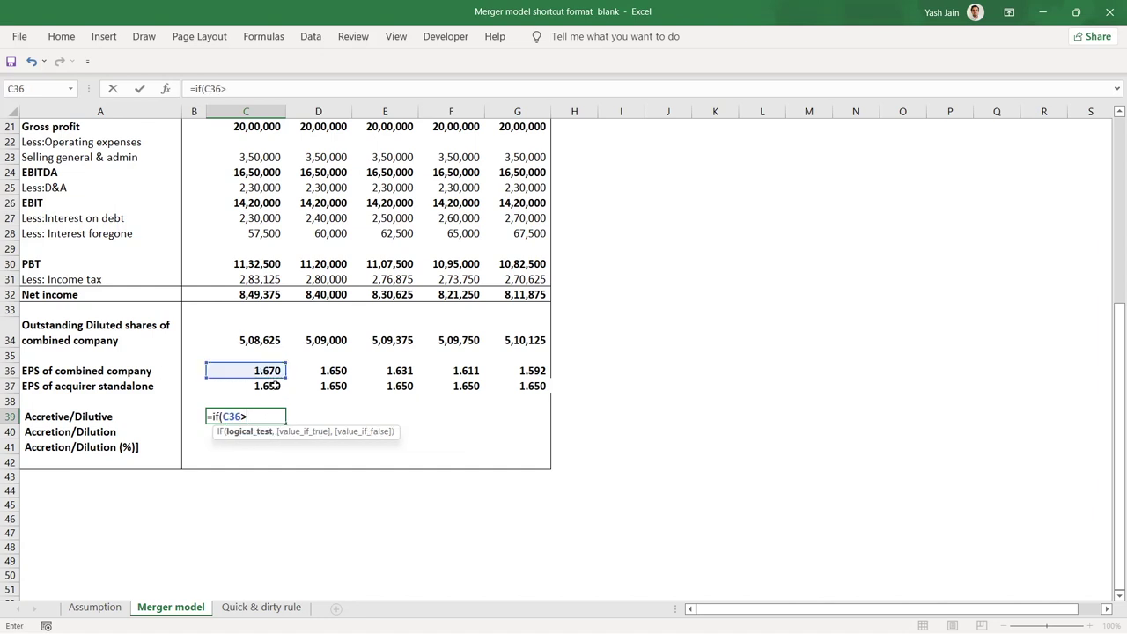
{"action": "left_click", "coordinate": [269, 385]}
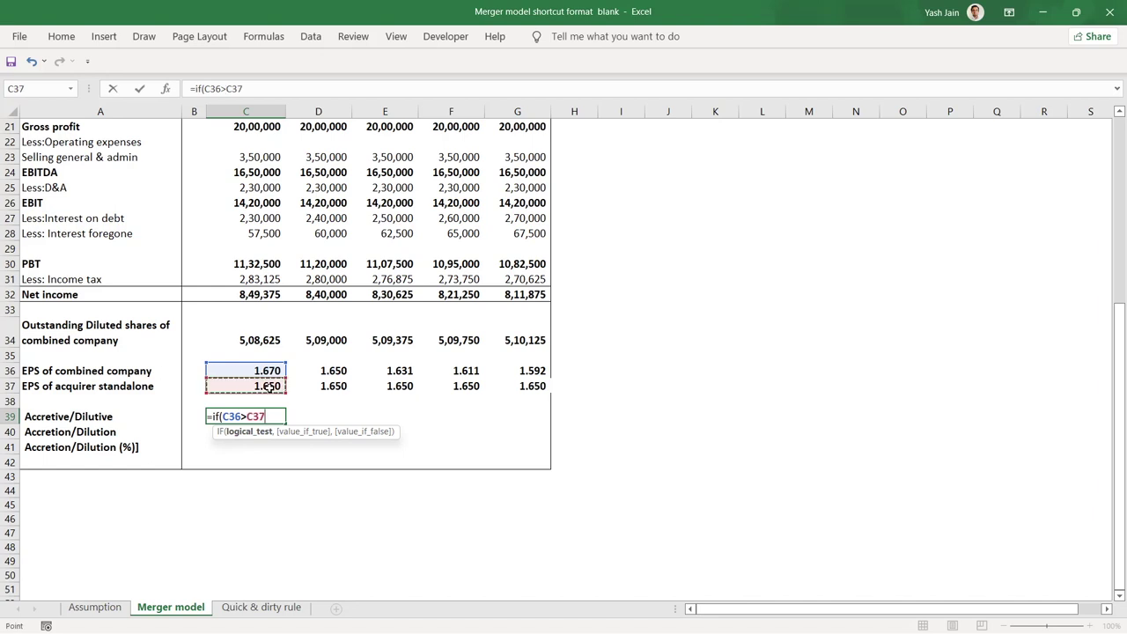
{"action": "type", "text": ","}
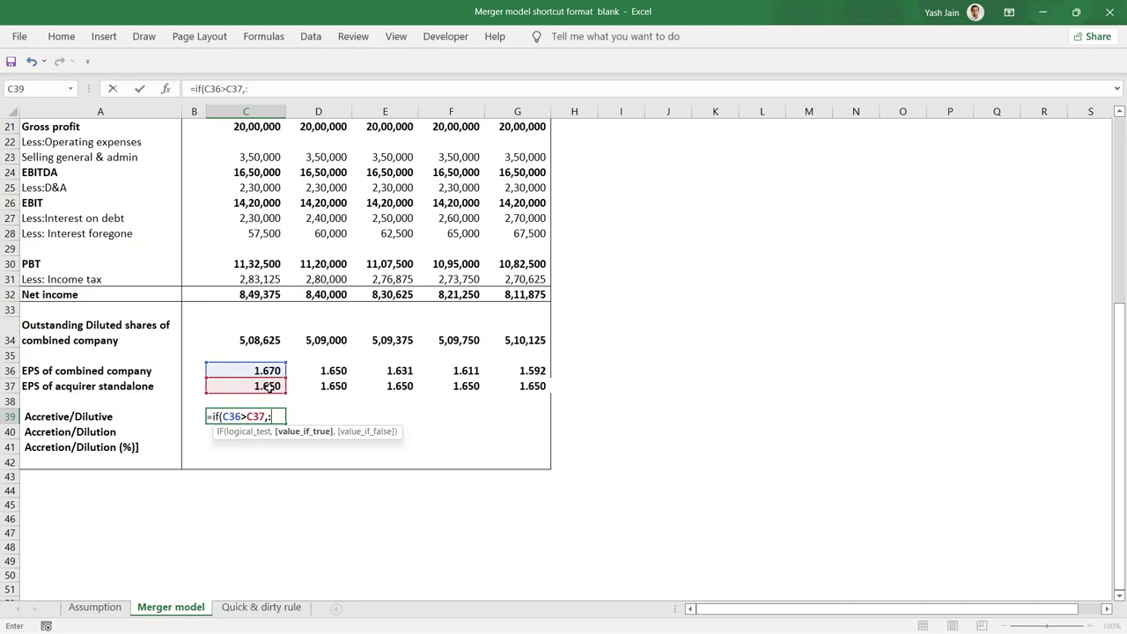
{"action": "type", "text": "\"Ac"}
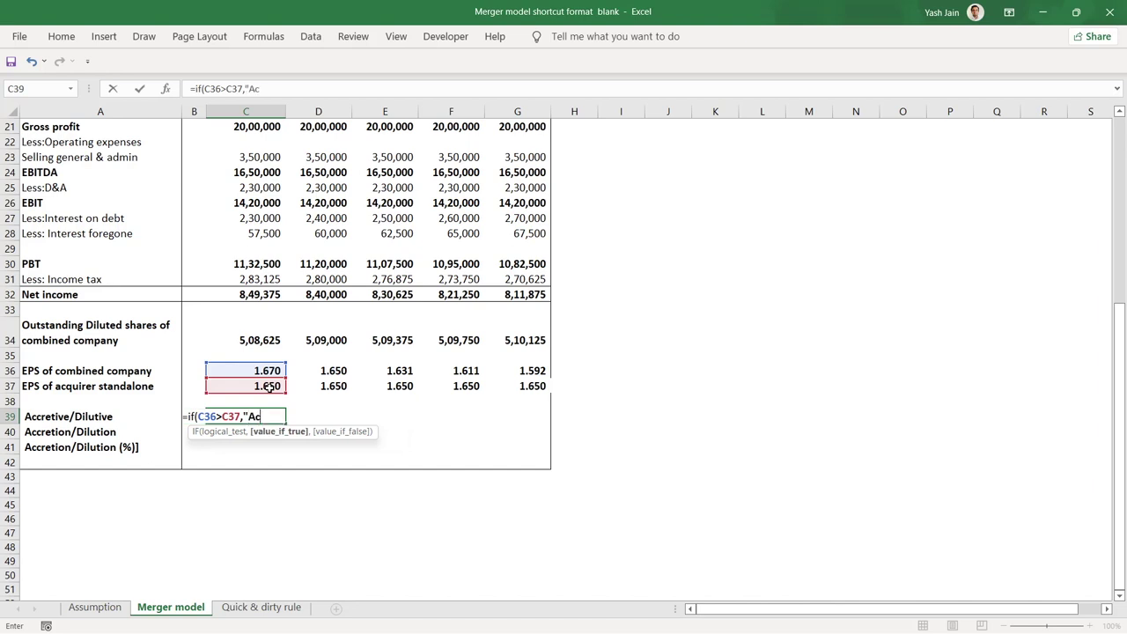
{"action": "type", "text": "cretive"}
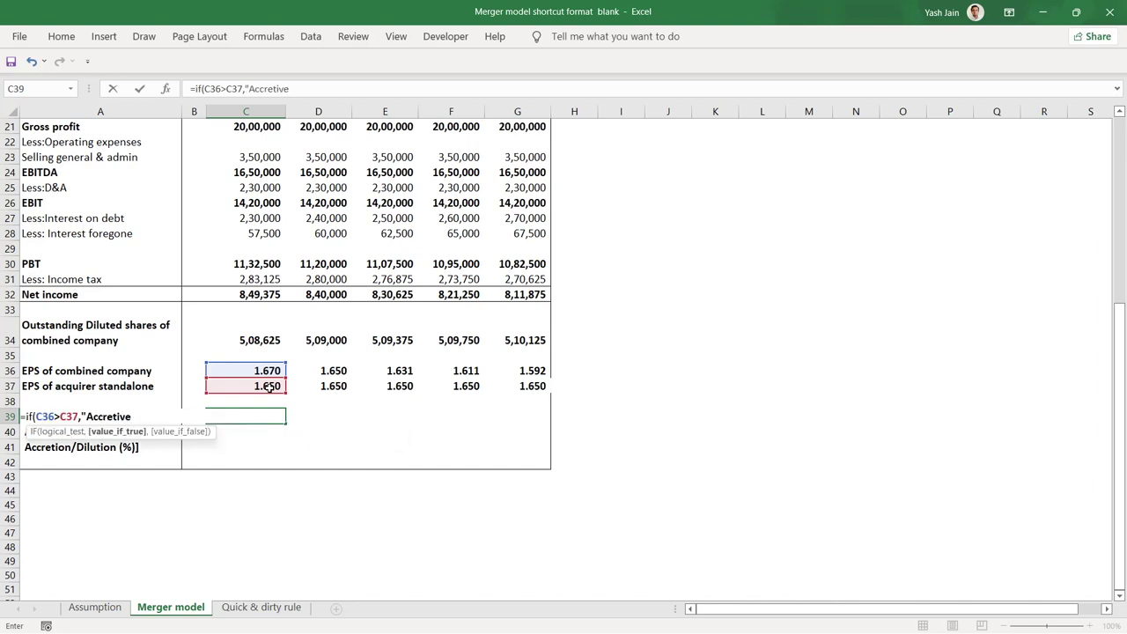
{"action": "type", "text": "\","}
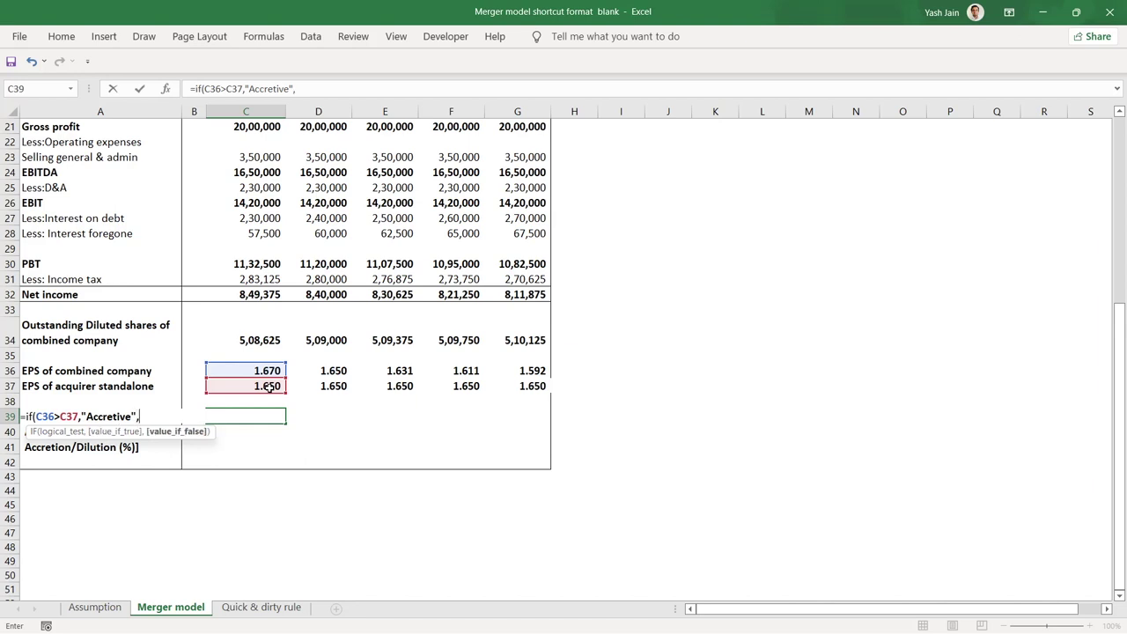
Step: Complete the C39 formula with a nested IF returning "Neutral" when C36=C37 and "Dilutive" otherwise
{"action": "type", "text": "if("}
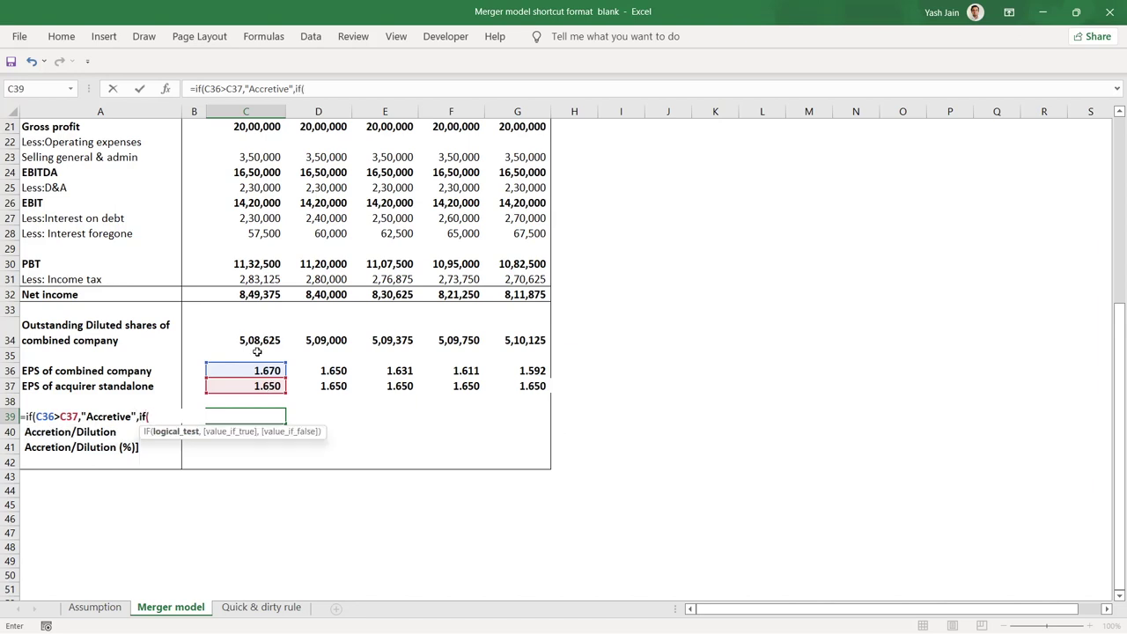
{"action": "left_click", "coordinate": [268, 371]}
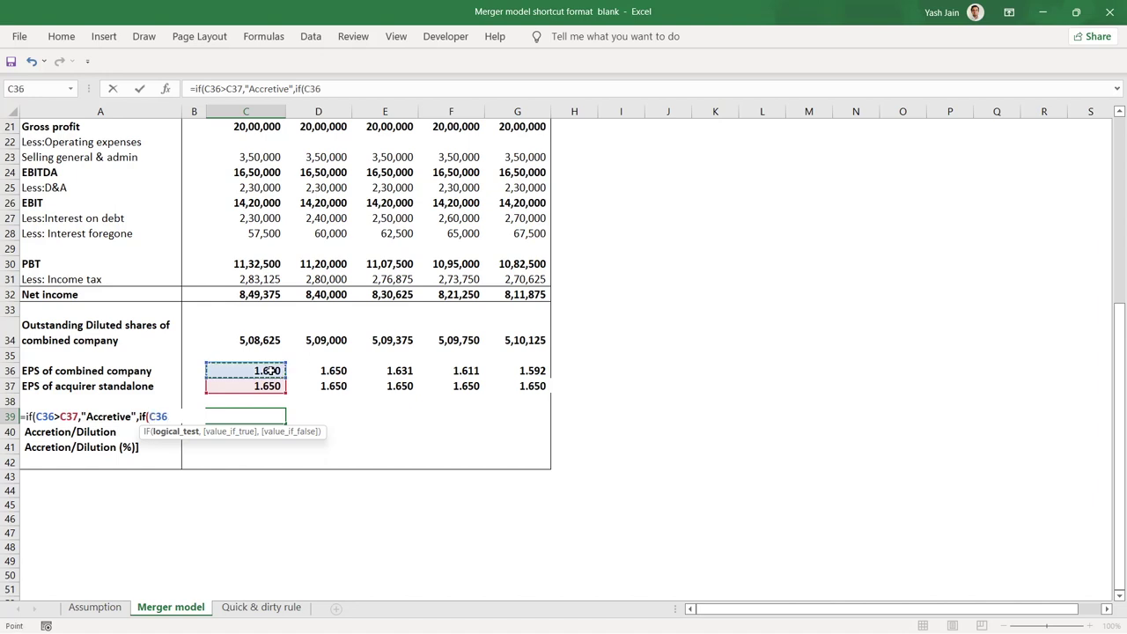
{"action": "type", "text": "="}
{"action": "left_click", "coordinate": [264, 387]}
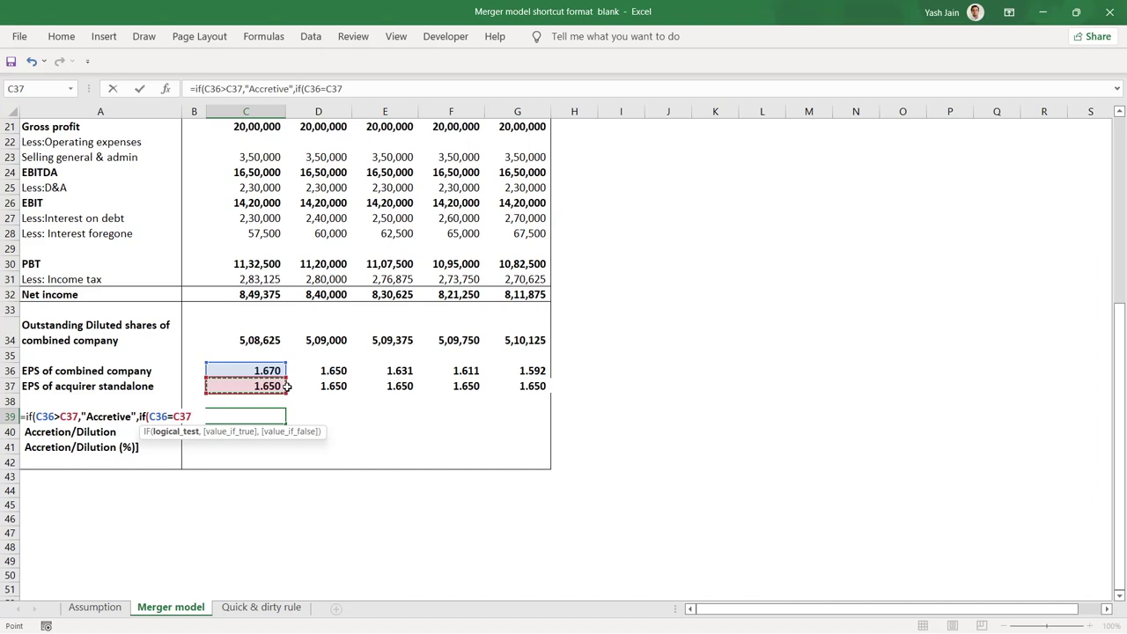
{"action": "type", "text": ","}
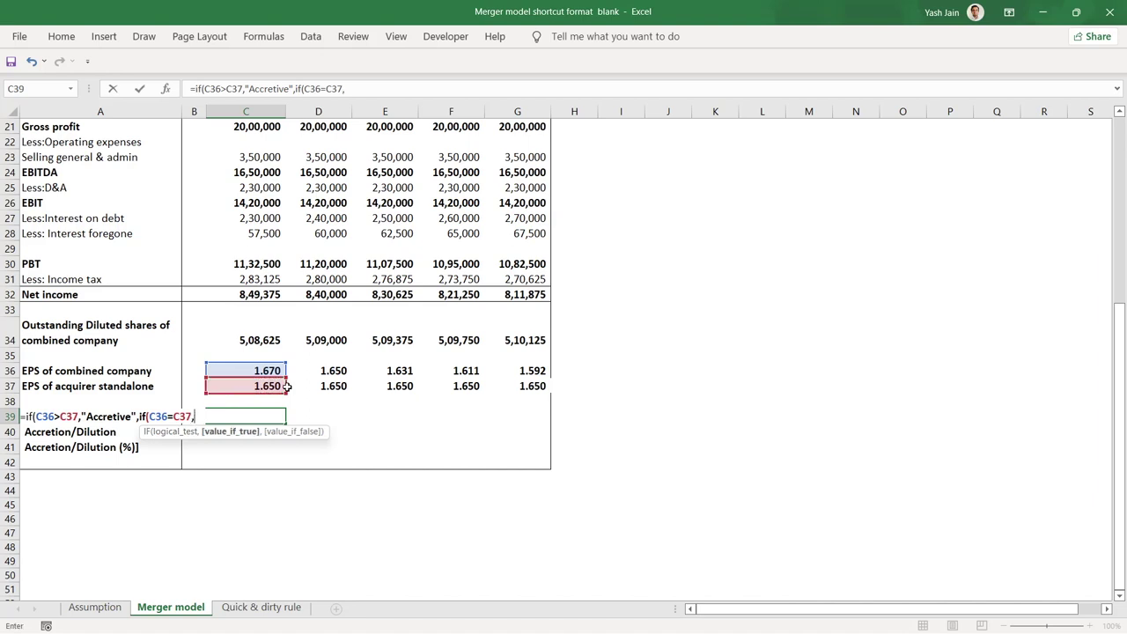
{"action": "type", "text": "\"Neutral\","}
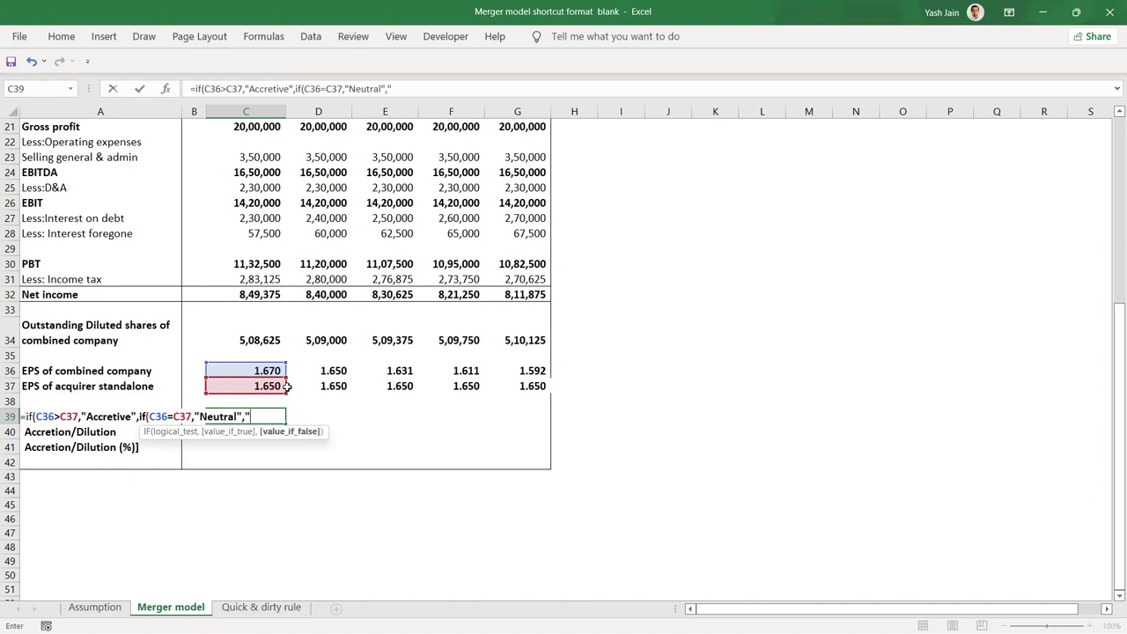
{"action": "type", "text": "\"Dilutive\")"}
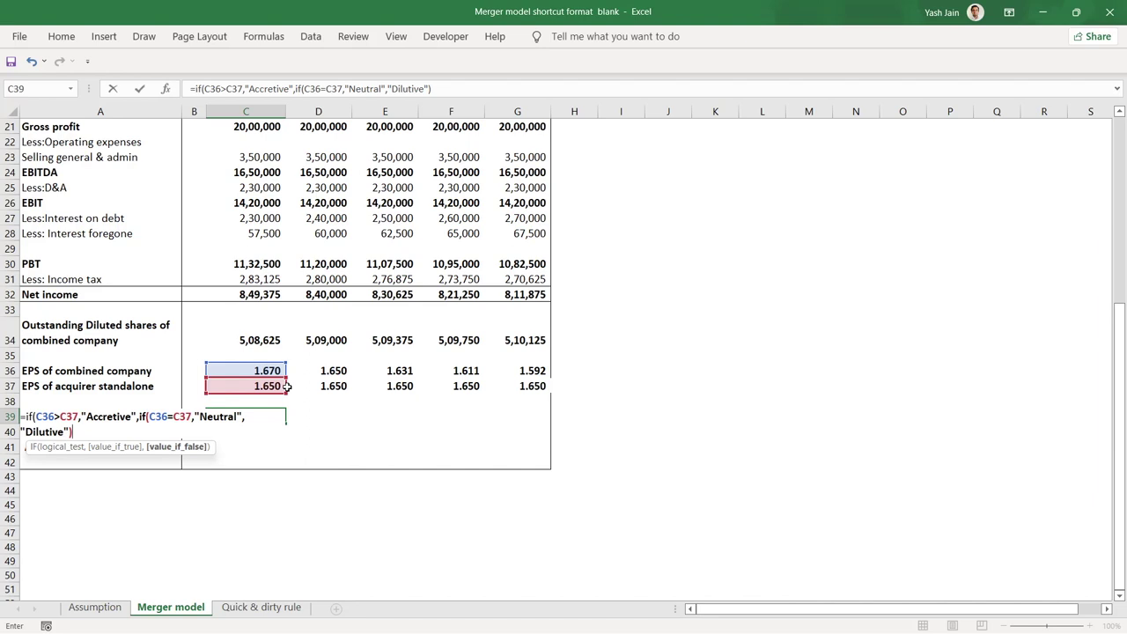
{"action": "type", "text": ")"}
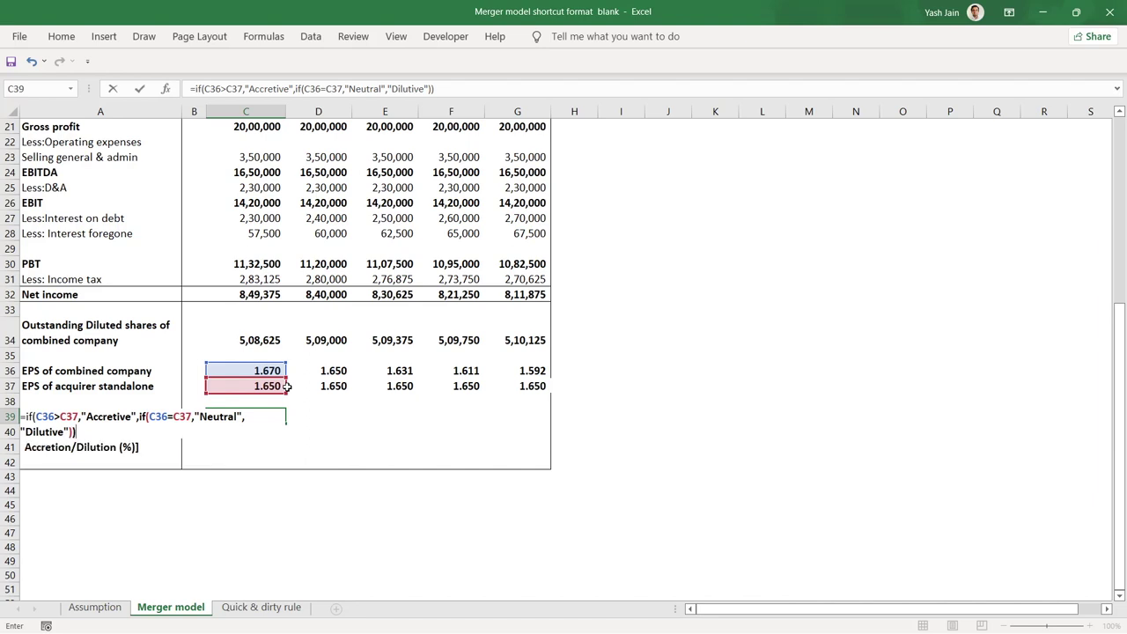
{"action": "key", "text": "Return"}
{"action": "key", "text": "Up"}
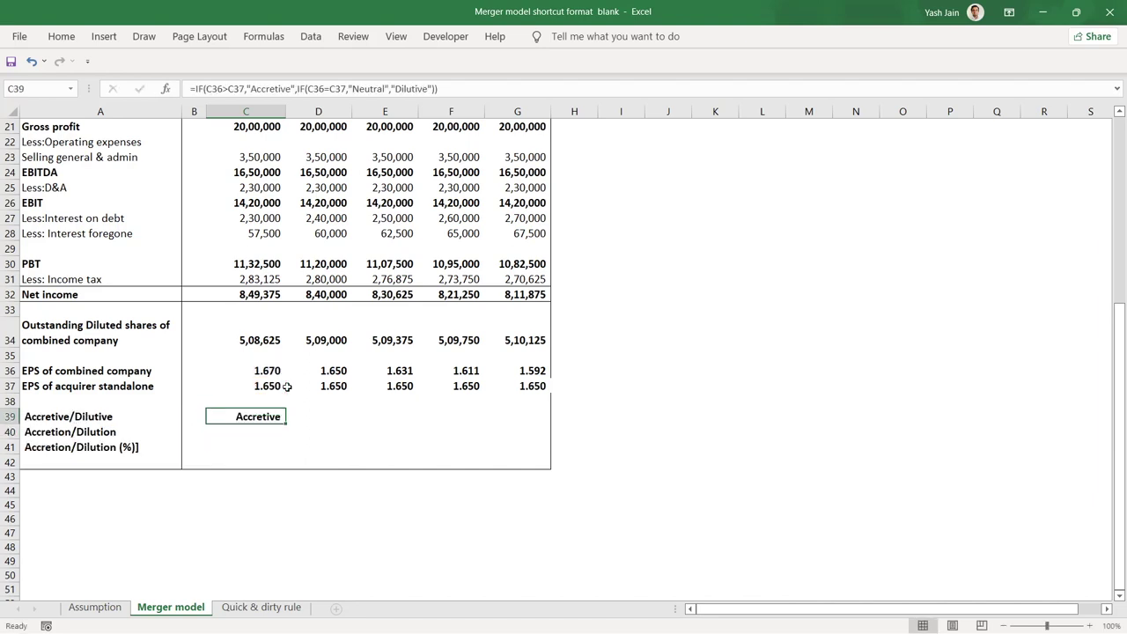
Step: Copy the accretive/dilutive formula from C39 to the 20% case in D39
{"action": "key", "text": "ctrl+c"}
{"action": "key", "text": "shift+Right"}
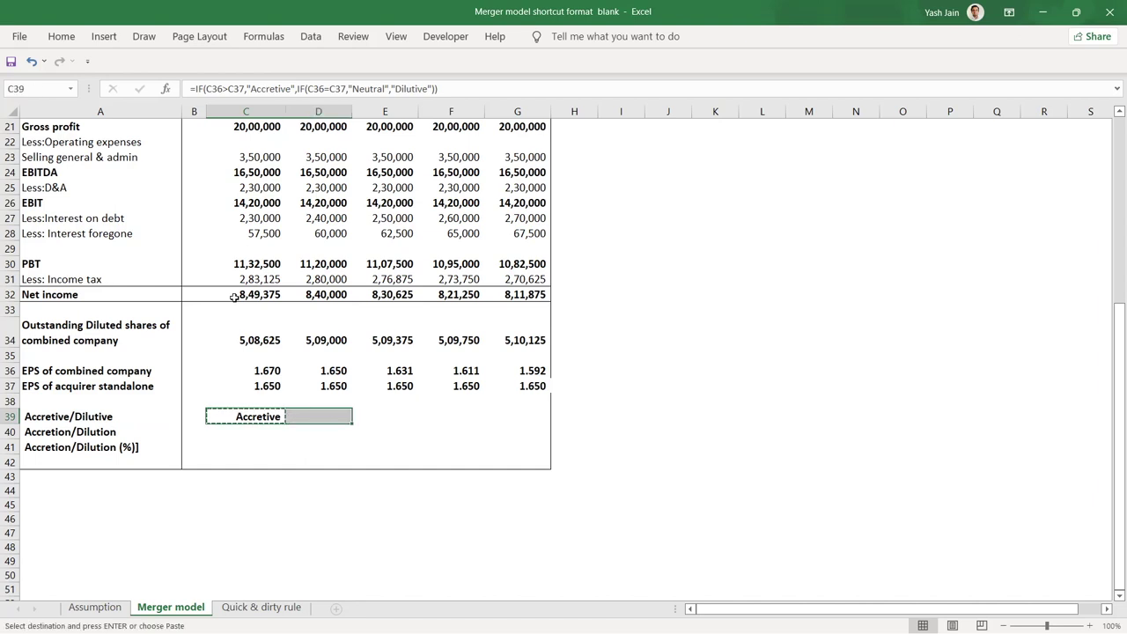
{"action": "key", "text": "ctrl+v"}
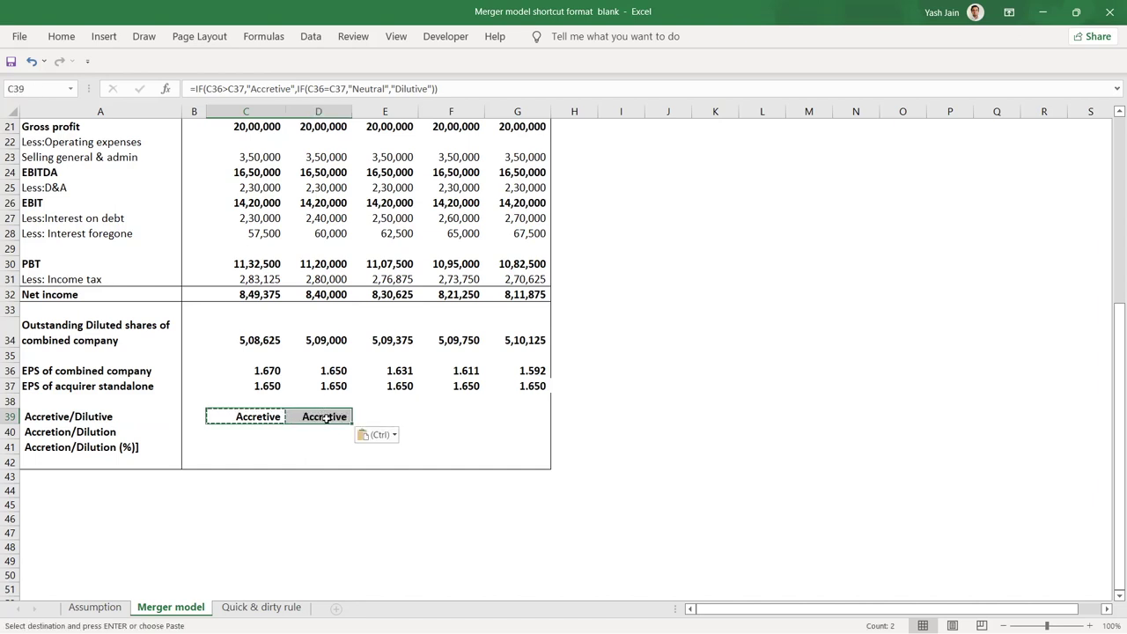
Step: Show the 20% case's combined and standalone EPS in D36:D37 with five decimal places
{"action": "left_click_drag", "start_coordinate": [328, 370], "coordinate": [328, 385]}
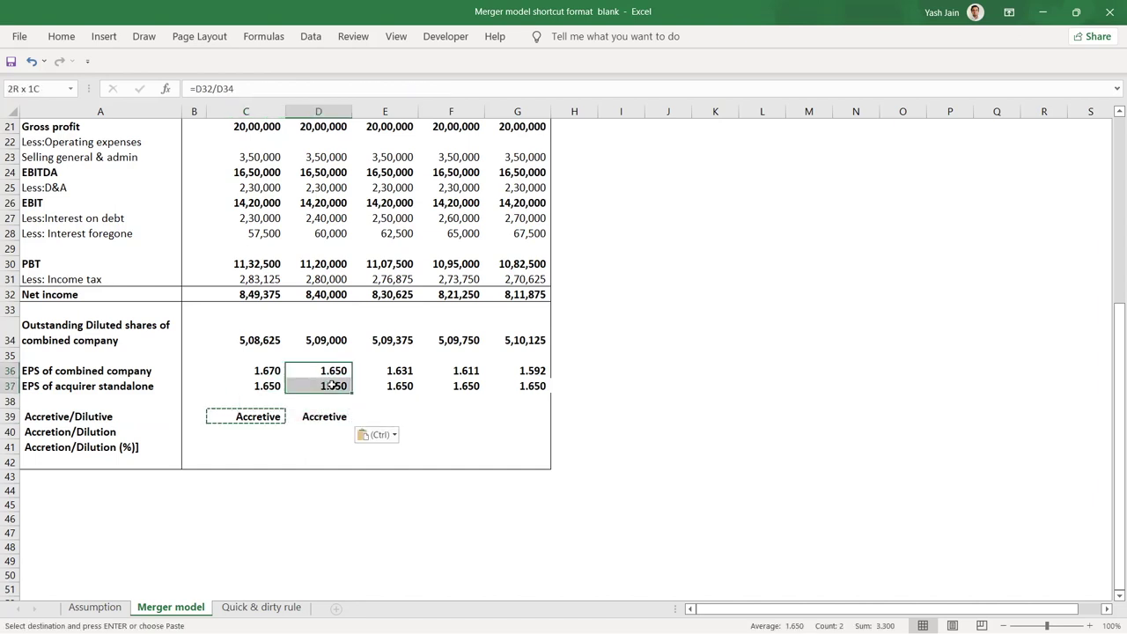
{"action": "left_click", "coordinate": [58, 38]}
{"action": "left_click", "coordinate": [573, 89]}
{"action": "left_click", "coordinate": [573, 89]}
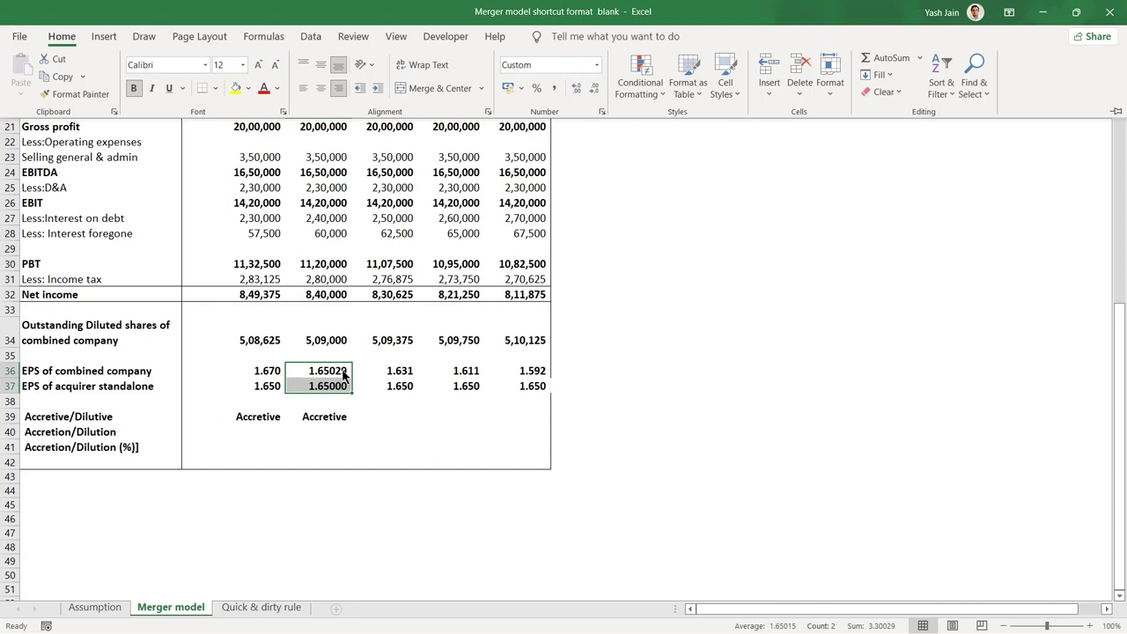
{"action": "left_click", "coordinate": [333, 401]}
Step: Paste only the accretive/dilutive formula from D39 into the remaining premium cases through G39
{"action": "left_click", "coordinate": [335, 426]}
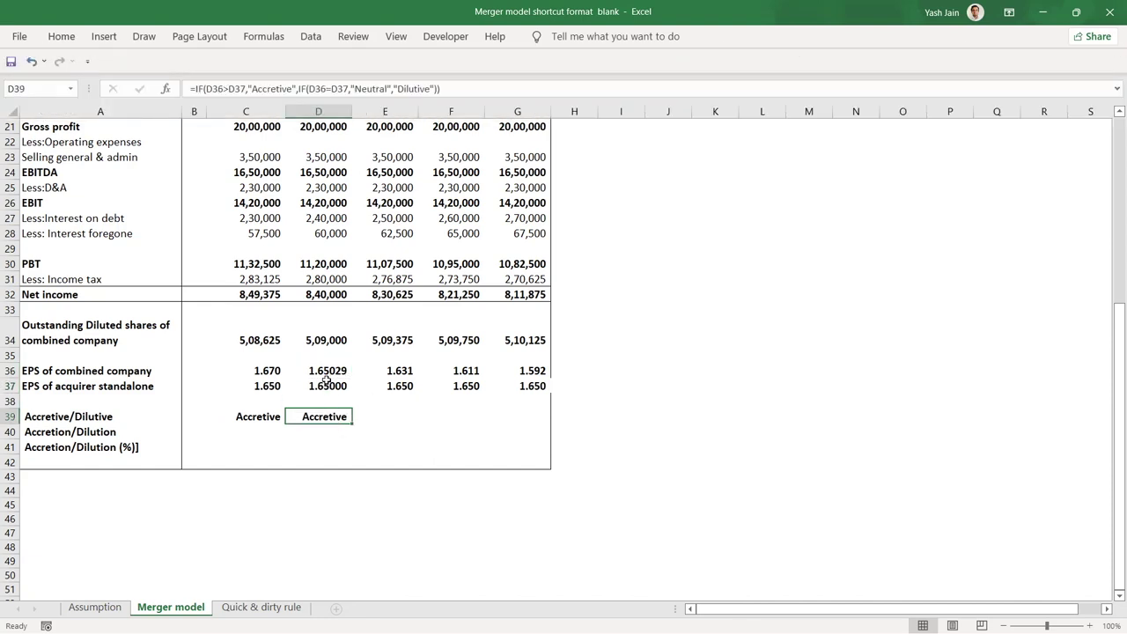
{"action": "key", "text": "ctrl+c"}
{"action": "key", "text": "shift+Right"}
{"action": "key", "text": "shift+Right"}
{"action": "key", "text": "shift+Right"}
{"action": "key", "text": "alt+e"}
{"action": "key", "text": "s"}
{"action": "key", "text": "f"}
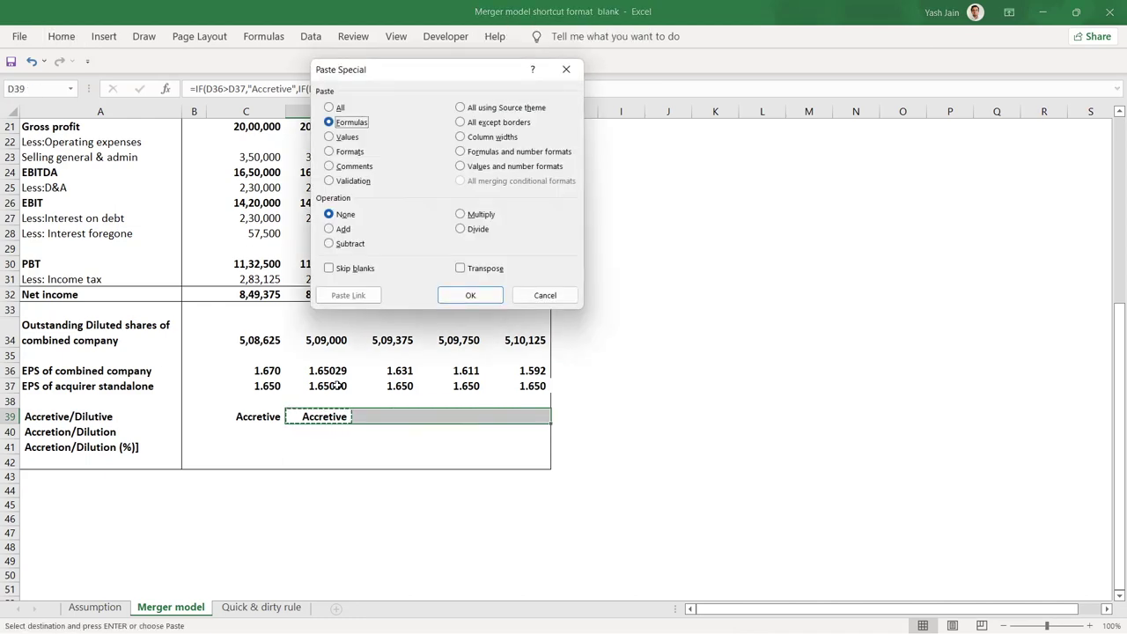
{"action": "key", "text": "Return"}
{"action": "key", "text": "Left"}
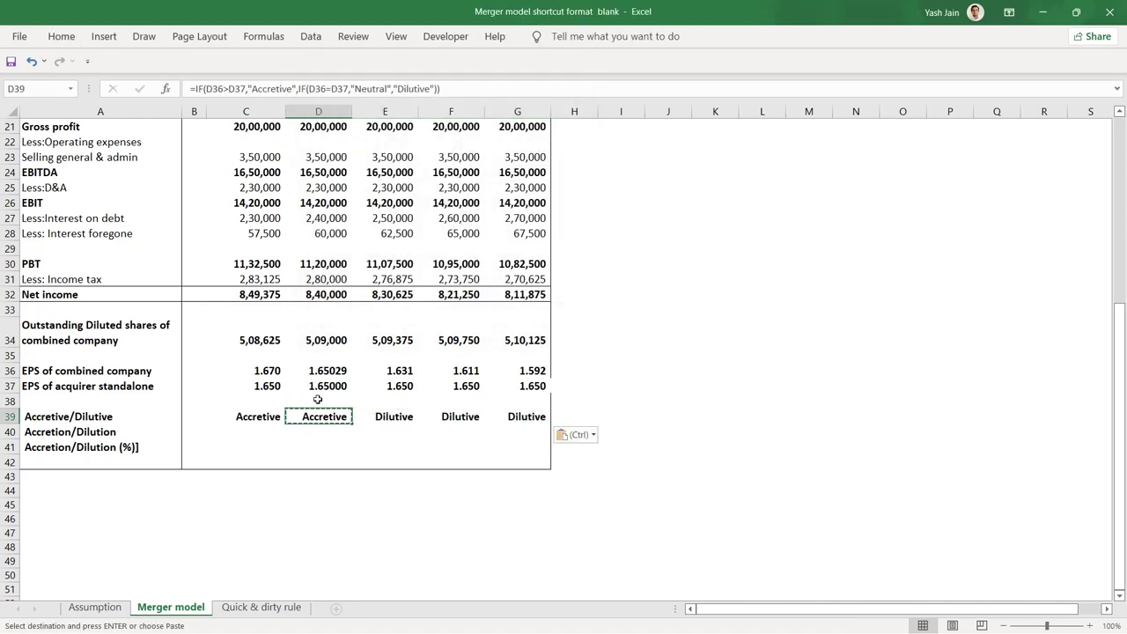
Step: Freeze the panes at B3 so that header rows 1–2 and column A stay in view
{"action": "scroll", "coordinate": [394, 416], "scroll_direction": "up", "scroll_amount": 7}
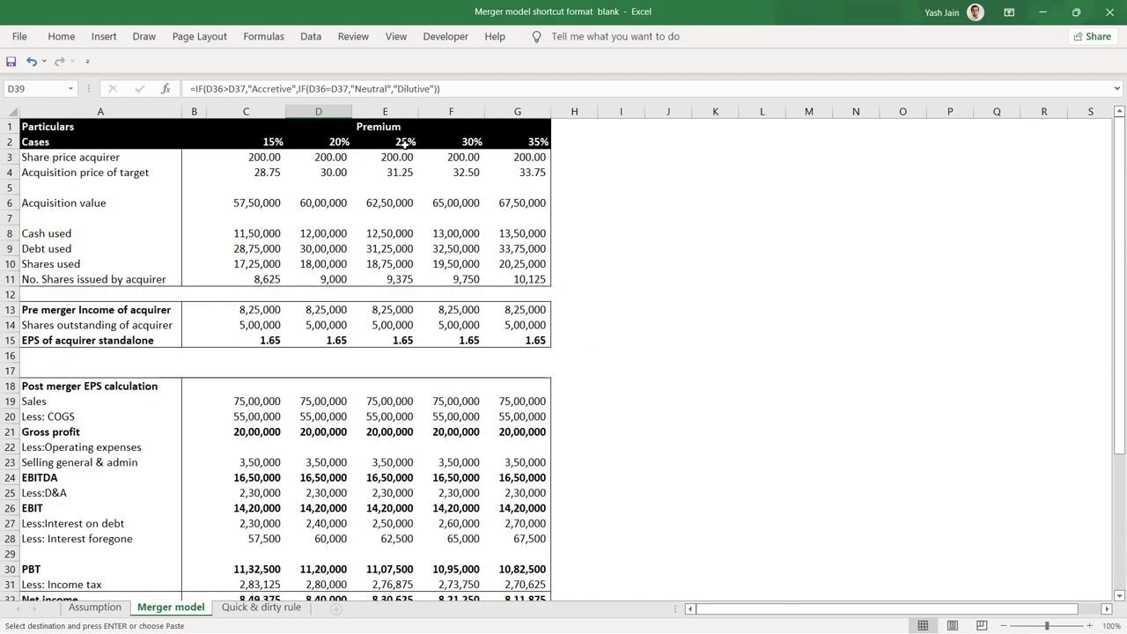
{"action": "left_click", "coordinate": [234, 158]}
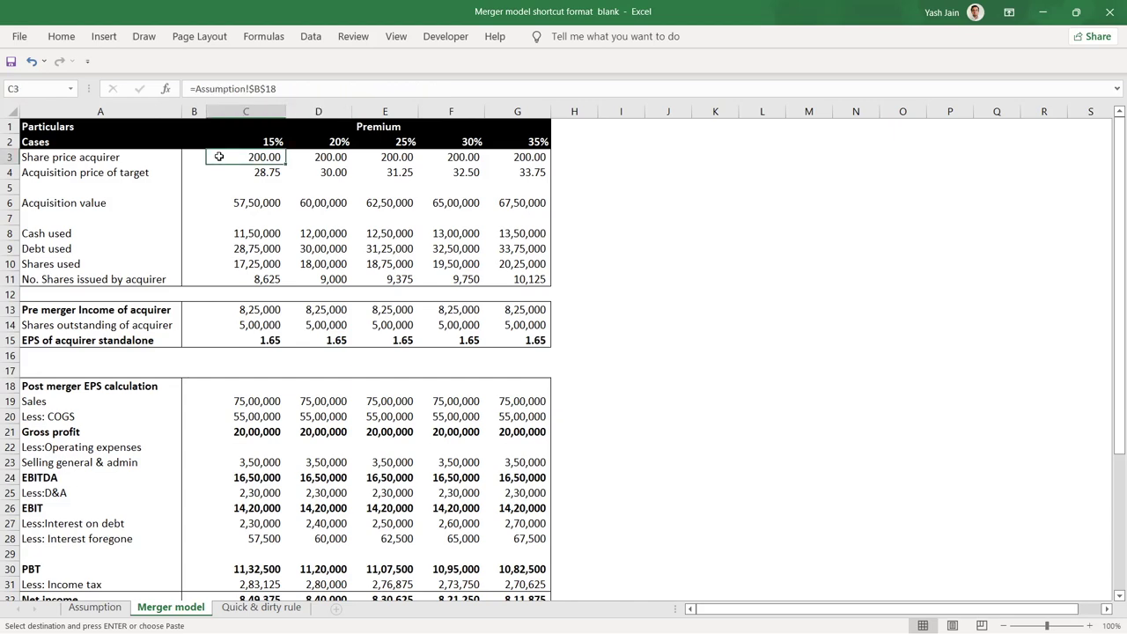
{"action": "left_click", "coordinate": [197, 158]}
{"action": "key", "text": "alt"}
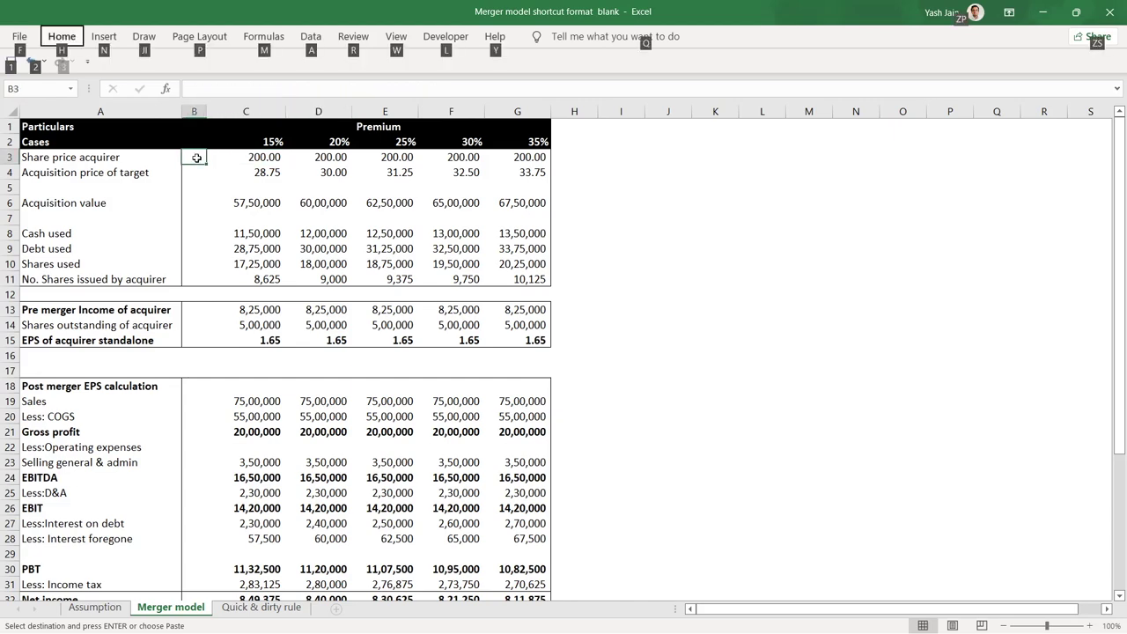
{"action": "key", "text": "Escape"}
{"action": "scroll", "coordinate": [290, 320], "scroll_direction": "down", "scroll_amount": 10}
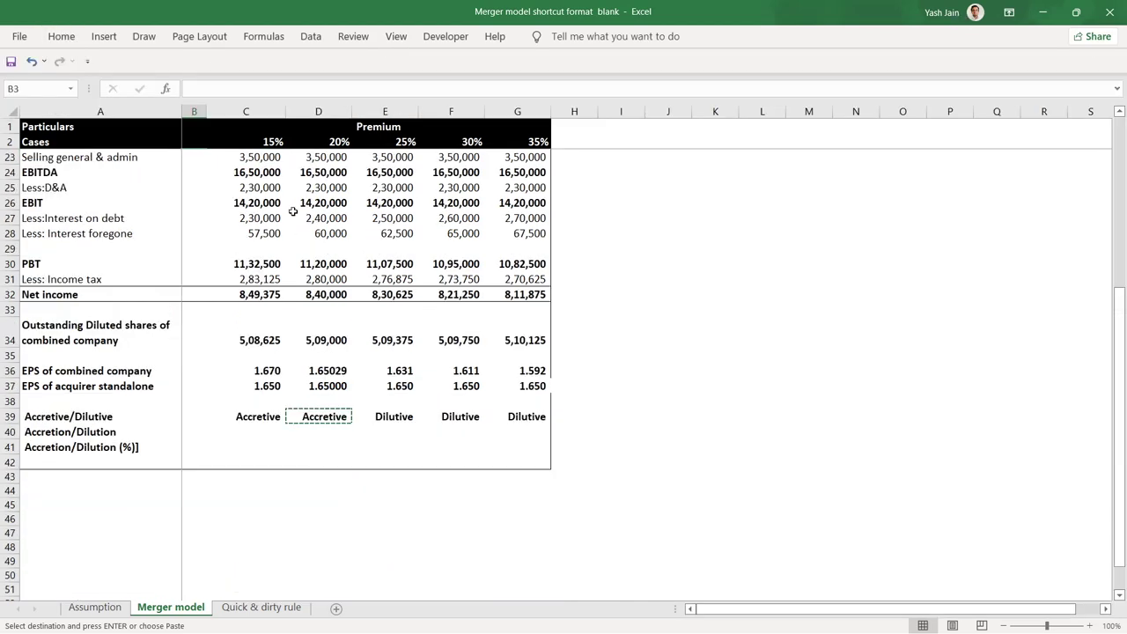
Step: Calculate the 15% case's accretion/dilution in C40 as combined EPS minus standalone EPS with =C36-C37
{"action": "left_click", "coordinate": [247, 292]}
{"action": "key", "text": "Escape"}
{"action": "key", "text": "Up"}
{"action": "type", "text": "="}
{"action": "key", "text": "Up"}
{"action": "key", "text": "Up"}
{"action": "key", "text": "Up"}
{"action": "key", "text": "Up"}
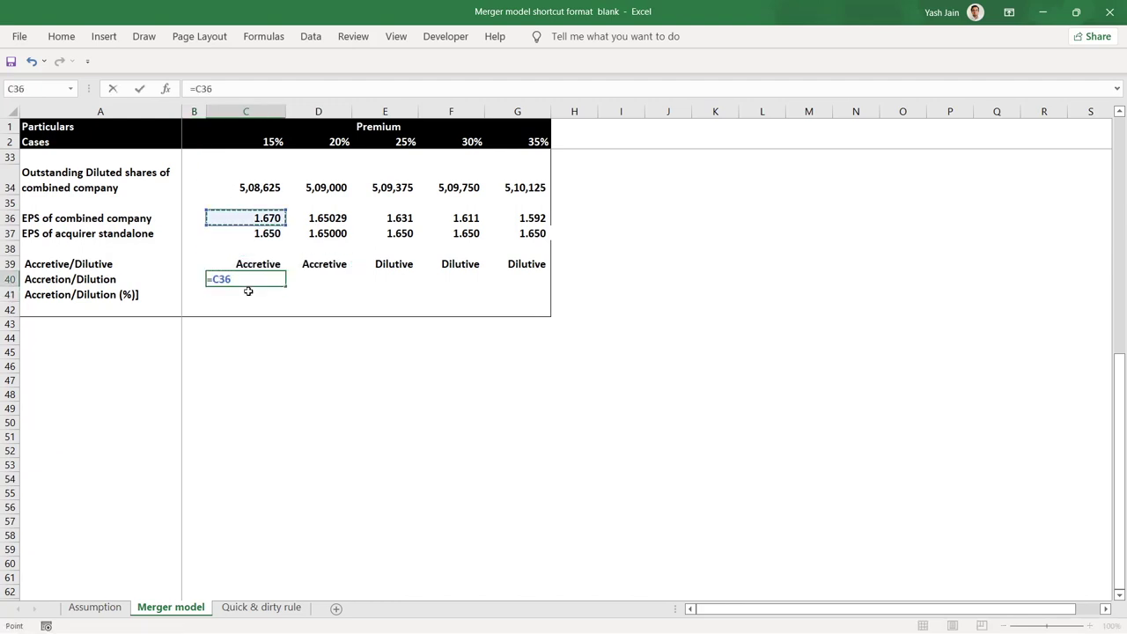
{"action": "type", "text": "-"}
{"action": "key", "text": "Up"}
{"action": "key", "text": "Up"}
{"action": "key", "text": "Up"}
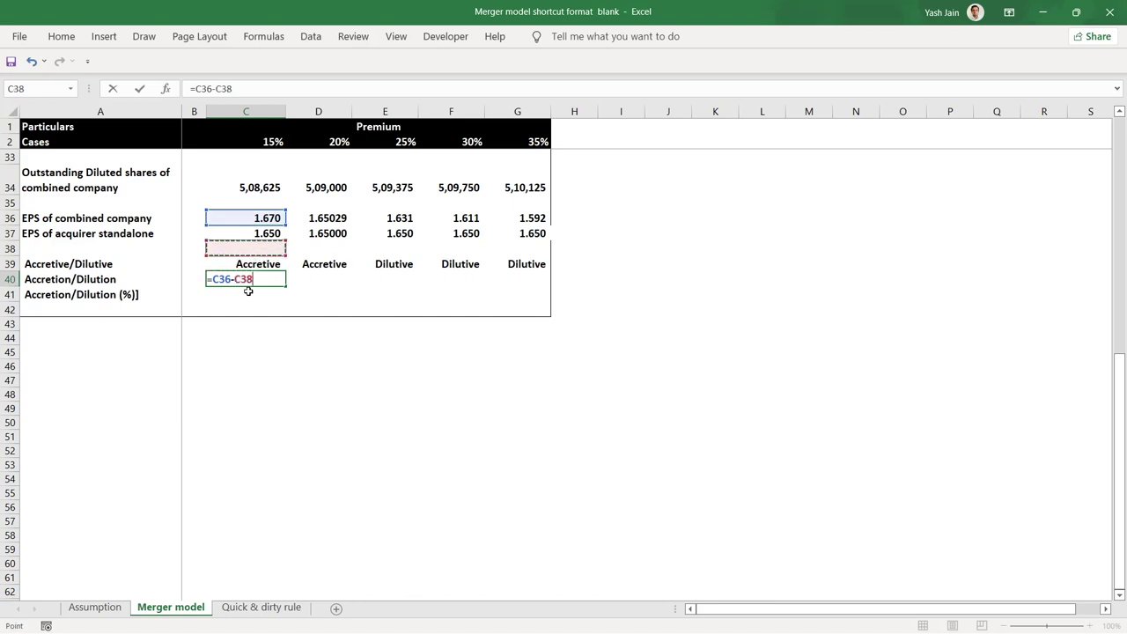
{"action": "key", "text": "Return"}
{"action": "key", "text": "Up"}
Step: Copy the accretion/dilution formula from C40 to D40 and format both cells to four decimal places
{"action": "key", "text": "ctrl+c"}
{"action": "key", "text": "shift+Right"}
{"action": "key", "text": "ctrl+v"}
{"action": "key", "text": "ctrl+F1"}
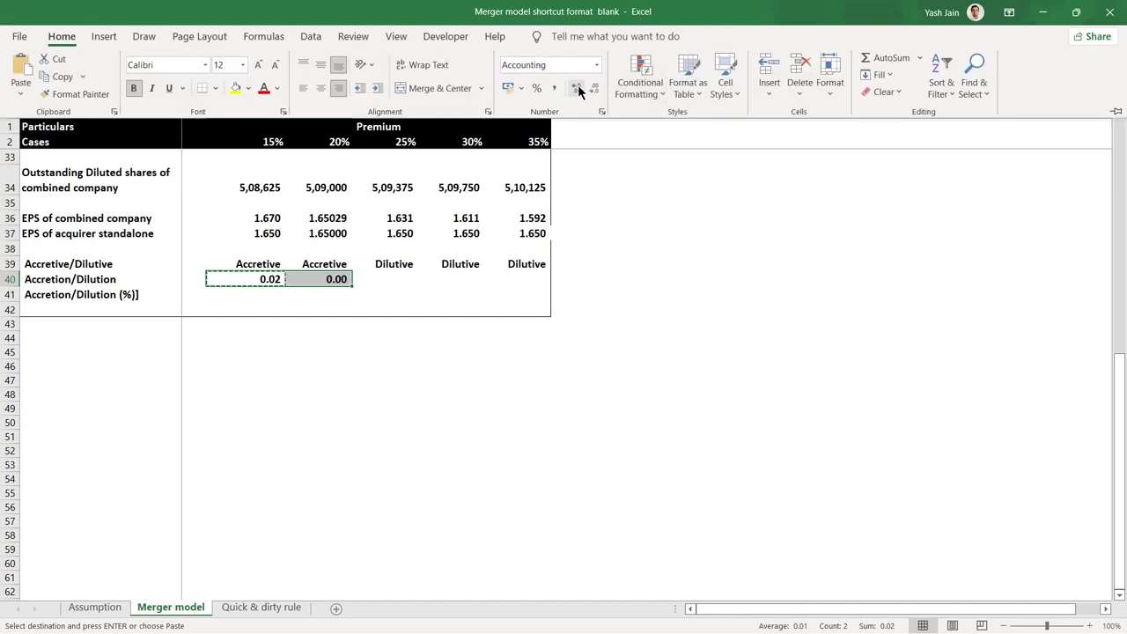
{"action": "left_click", "coordinate": [577, 85]}
{"action": "left_click", "coordinate": [577, 85]}
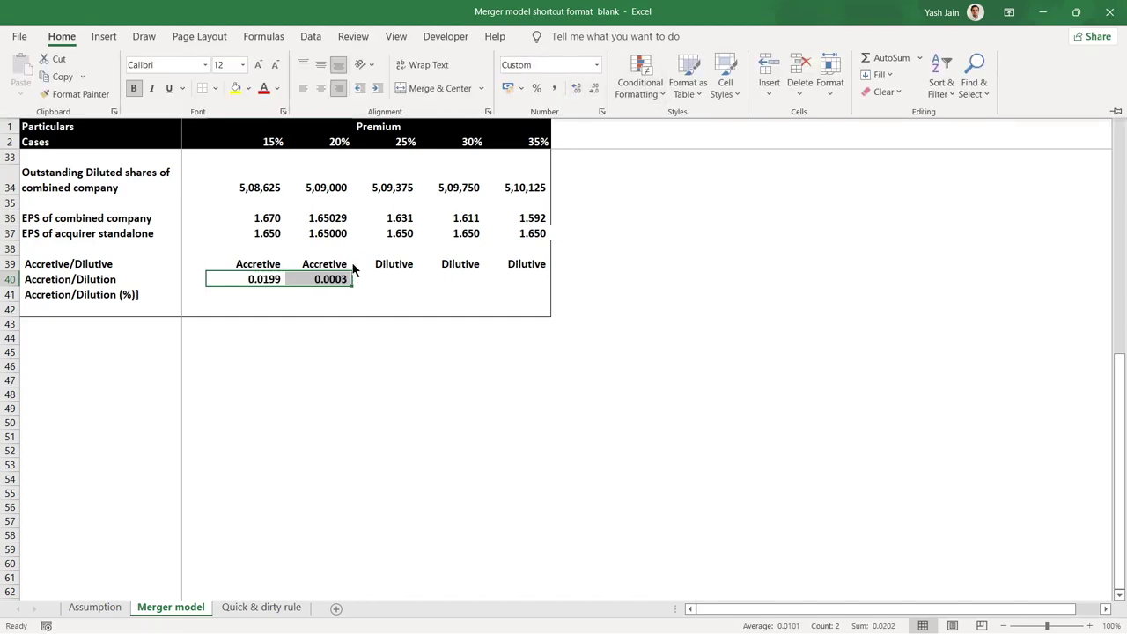
{"action": "key", "text": "ctrl+F1"}
Step: Copy the accretion/dilution formula from D40 across the 25%, 30% and 35% cases in E40:G40
{"action": "key", "text": "F2"}
{"action": "key", "text": "Tab"}
{"action": "key", "text": "Left"}
{"action": "key", "text": "Left"}
{"action": "key", "text": "Right"}
{"action": "key", "text": "Right"}
{"action": "key", "text": "ctrl+c"}
{"action": "key", "text": "shift+Right"}
{"action": "key", "text": "shift+Right"}
{"action": "key", "text": "shift+Right"}
{"action": "key", "text": "ctrl+v"}
{"action": "left_click_drag", "start_coordinate": [363, 280], "coordinate": [521, 280]}
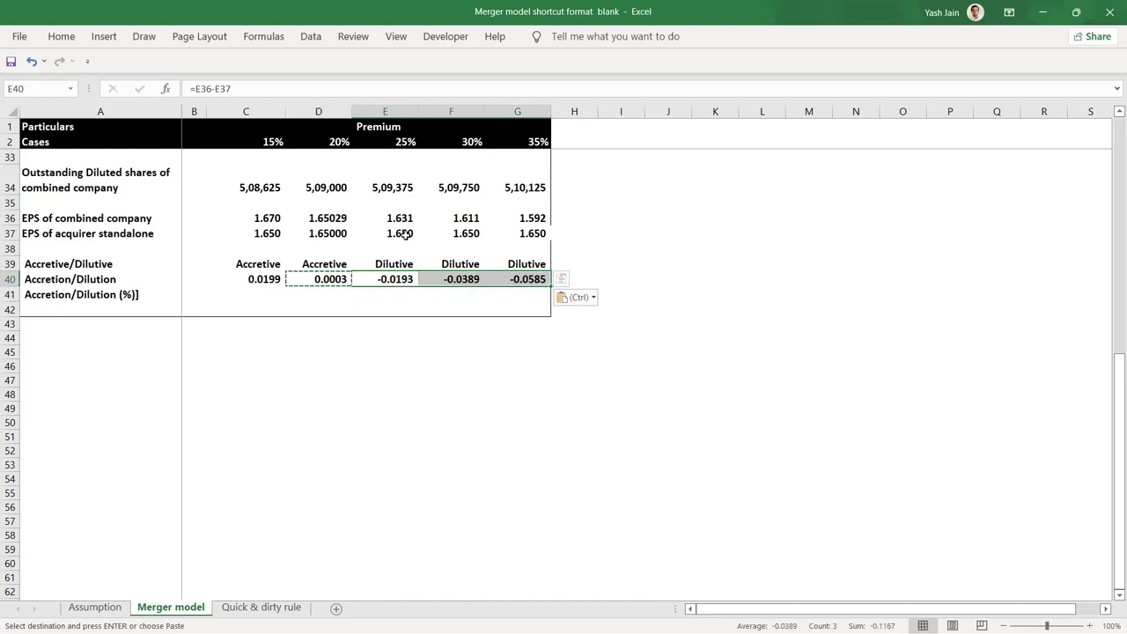
{"action": "mouse_move", "coordinate": [395, 231]}
{"action": "left_mouse_down"}
{"action": "mouse_move", "coordinate": [546, 236]}
{"action": "mouse_move", "coordinate": [395, 218]}
{"action": "left_mouse_up"}
Step: Remove the stray closing square bracket from the A41 label so it reads "Accretion/Dilution (%)"
{"action": "left_click", "coordinate": [265, 288]}
{"action": "key", "text": "Escape"}
{"action": "key", "text": "Left"}
{"action": "key", "text": "Left"}
{"action": "key", "text": "Right"}
{"action": "key", "text": "Right"}
{"action": "key", "text": "Left"}
{"action": "key", "text": "Left"}
{"action": "key", "text": "F2"}
{"action": "key", "text": "BackSpace"}
{"action": "key", "text": "Tab"}
Step: Calculate the 15% case's accretion/dilution percentage in C41 as the EPS difference over the acquirer's standalone EPS with =C40/C37
{"action": "key", "text": "Right"}
{"action": "type", "text": "="}
{"action": "key", "text": "Up"}
{"action": "type", "text": "/"}
{"action": "key", "text": "Up"}
{"action": "key", "text": "Up"}
{"action": "key", "text": "Up"}
{"action": "key", "text": "Up"}
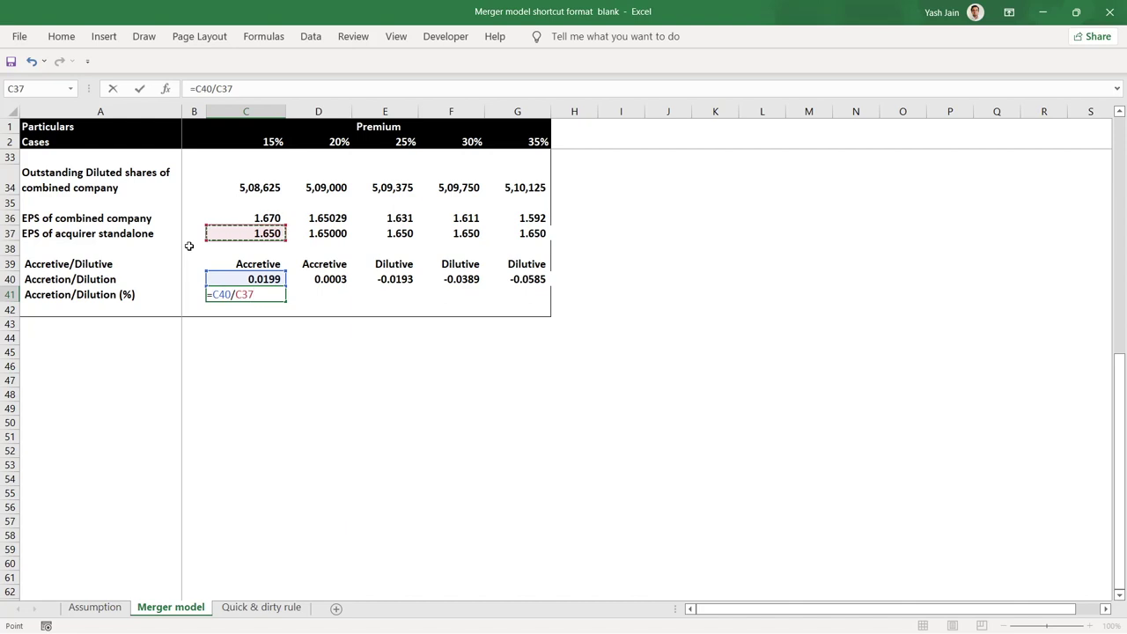
{"action": "key", "text": "Return"}
Step: Copy the accretion/dilution percentage formula from C41 across the remaining premium cases in D41:G41, pasting formulas only
{"action": "key", "text": "Up"}
{"action": "key", "text": "ctrl+c"}
{"action": "key", "text": "shift+Right"}
{"action": "key", "text": "shift+Right"}
{"action": "key", "text": "shift+Right"}
{"action": "key", "text": "shift+Right"}
{"action": "key", "text": "alt+e"}
{"action": "key", "text": "s"}
{"action": "key", "text": "f"}
{"action": "key", "text": "Return"}
{"action": "key", "text": "shift+Left"}
{"action": "key", "text": "shift+Left"}
{"action": "key", "text": "shift+Left"}
{"action": "key", "text": "shift+Left"}
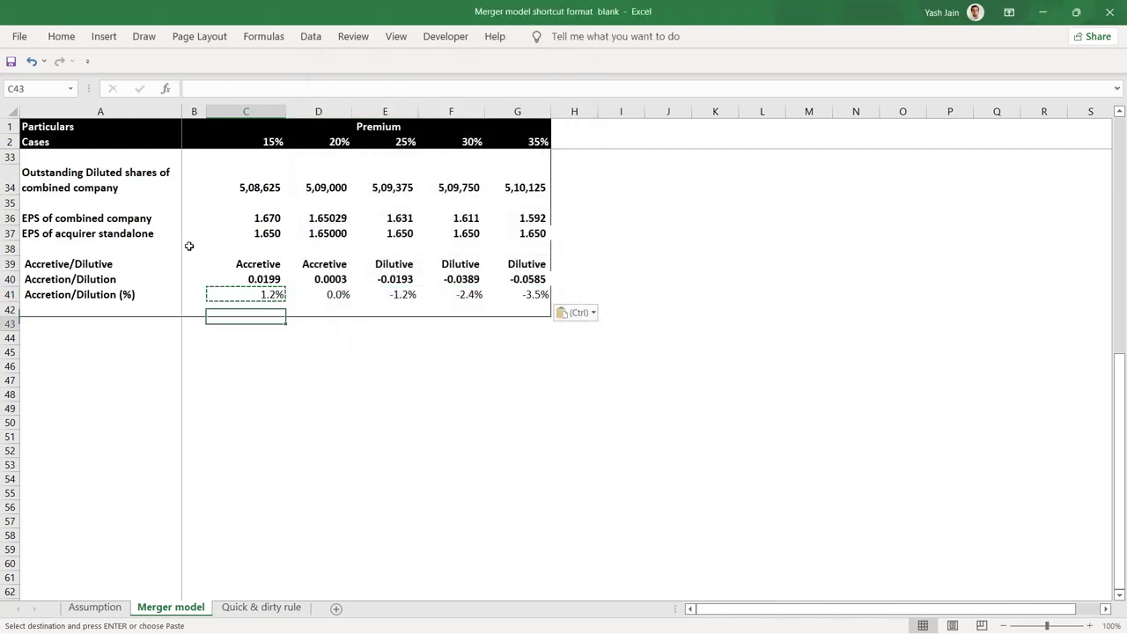
{"action": "key", "text": "Down"}
{"action": "key", "text": "Down"}
{"action": "key", "text": "Right"}
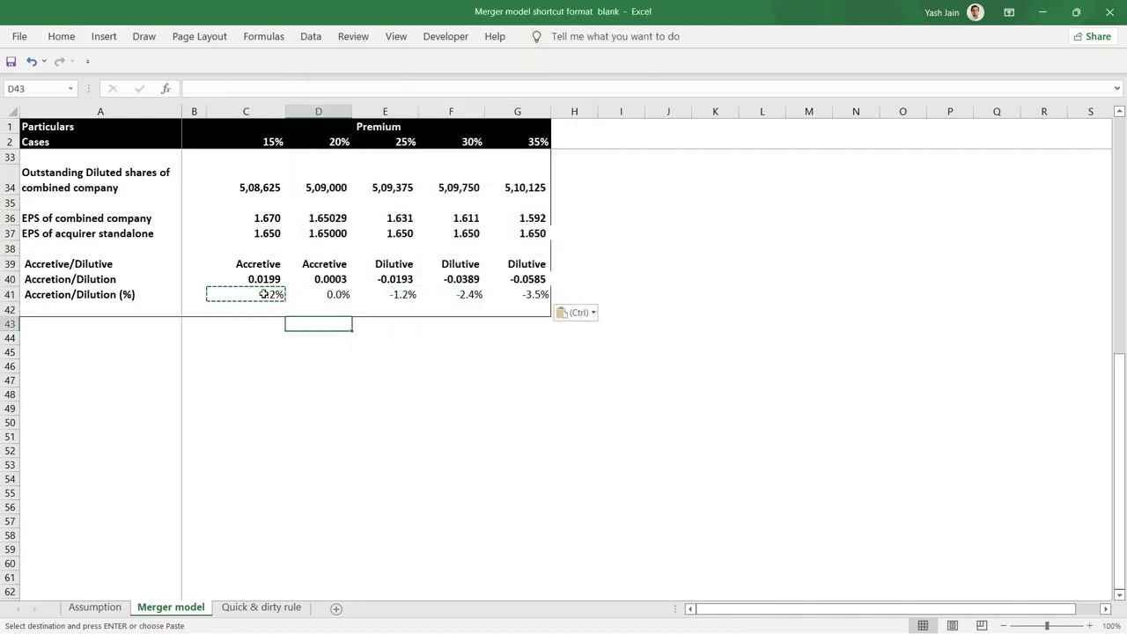
Step: Review the accretion/dilution results and the full merger model across all premium cases, and open the Quick & dirty rule sheet
{"action": "left_click_drag", "start_coordinate": [247, 294], "coordinate": [317, 294]}
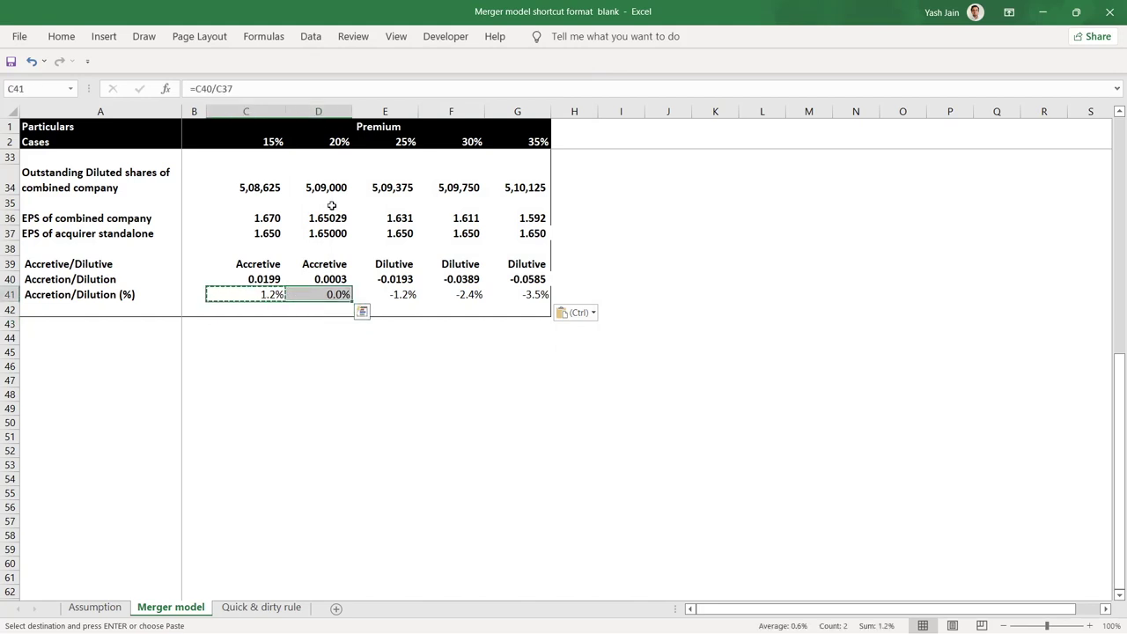
{"action": "left_click_drag", "start_coordinate": [399, 294], "coordinate": [529, 292]}
{"action": "scroll", "coordinate": [529, 294], "scroll_direction": "up", "scroll_amount": 3}
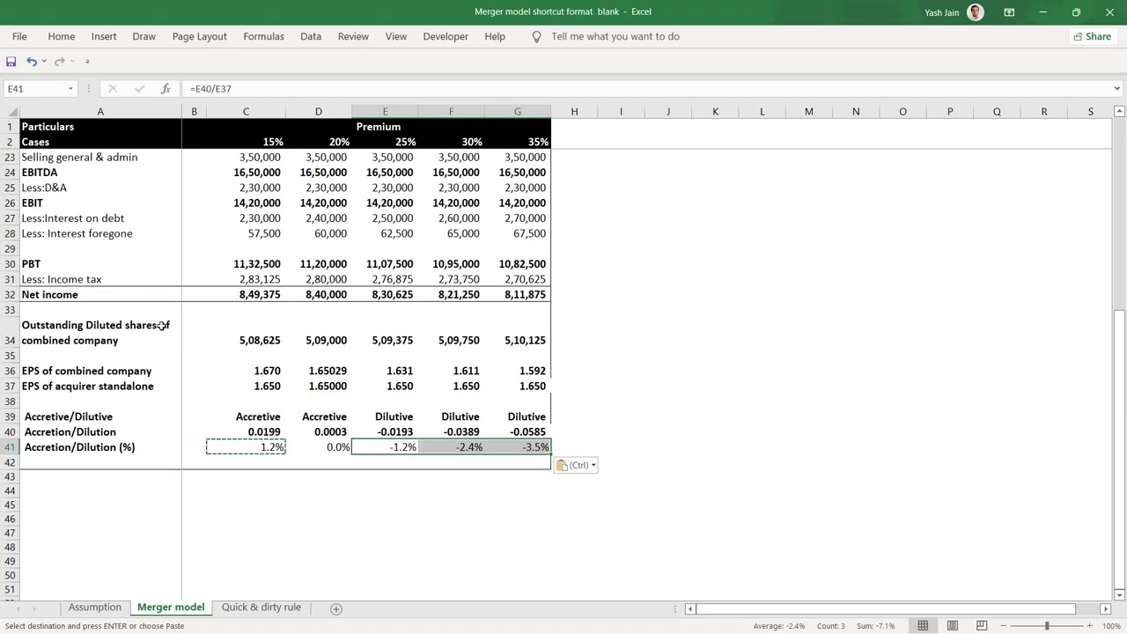
{"action": "left_click_drag", "start_coordinate": [105, 313], "coordinate": [525, 463]}
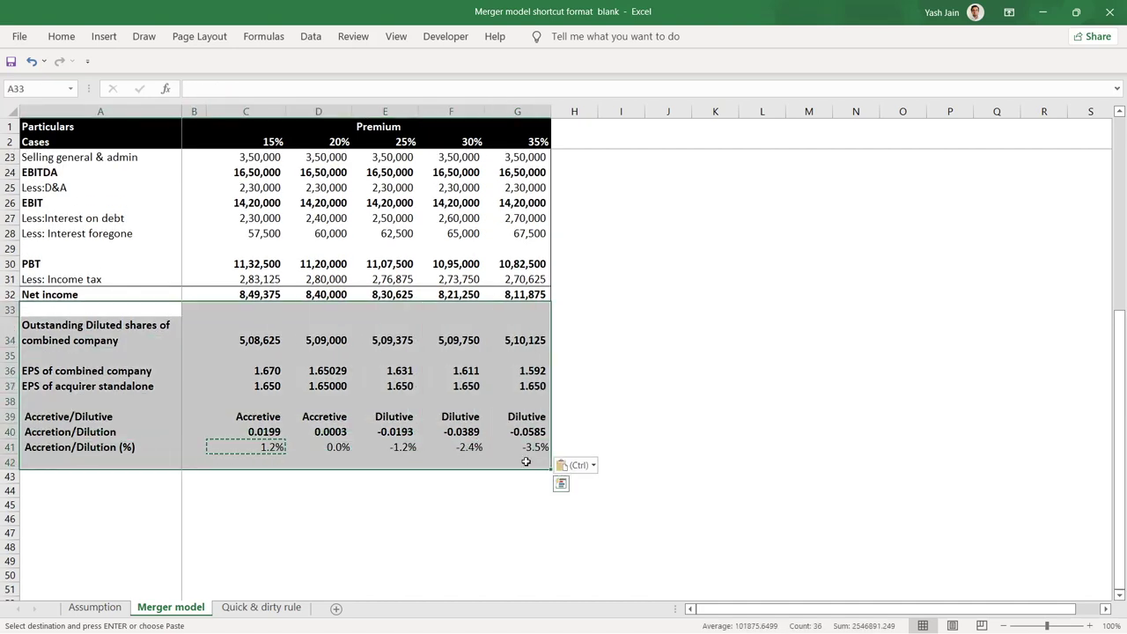
{"action": "key", "text": "Escape"}
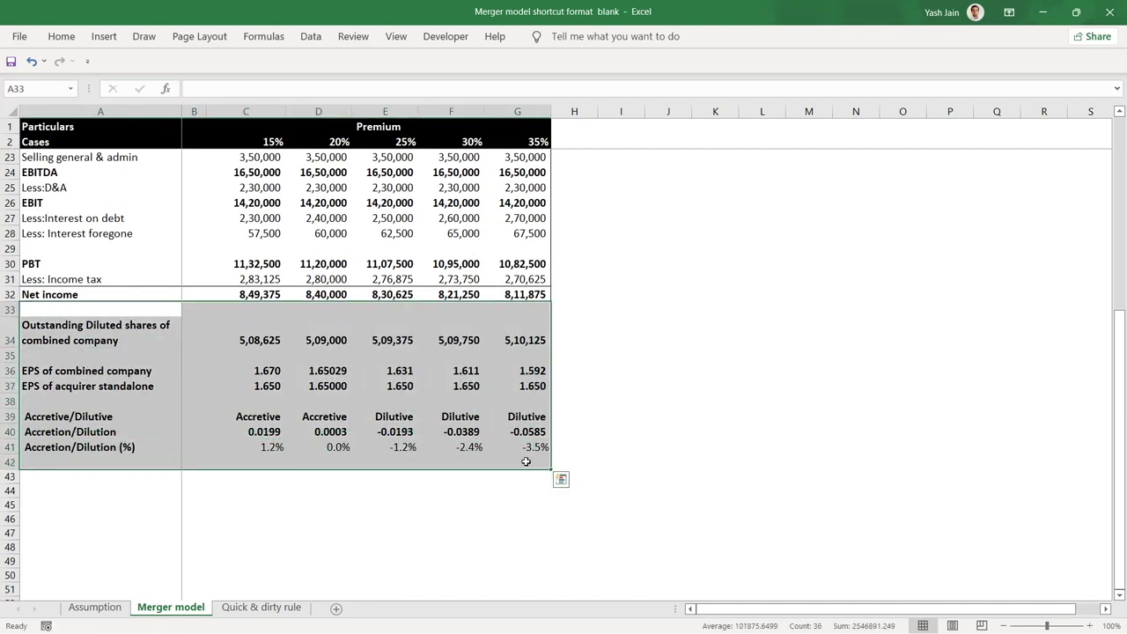
{"action": "left_click", "coordinate": [616, 506]}
{"action": "scroll", "coordinate": [585, 277], "scroll_direction": "up", "scroll_amount": 7}
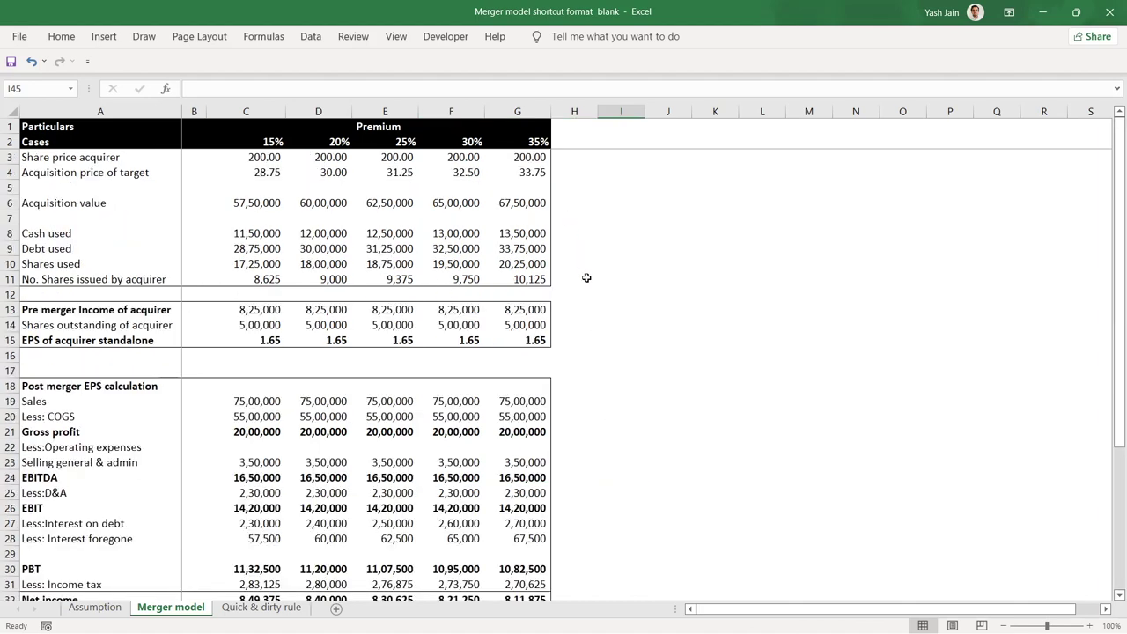
{"action": "scroll", "coordinate": [596, 288], "scroll_direction": "down", "scroll_amount": 7}
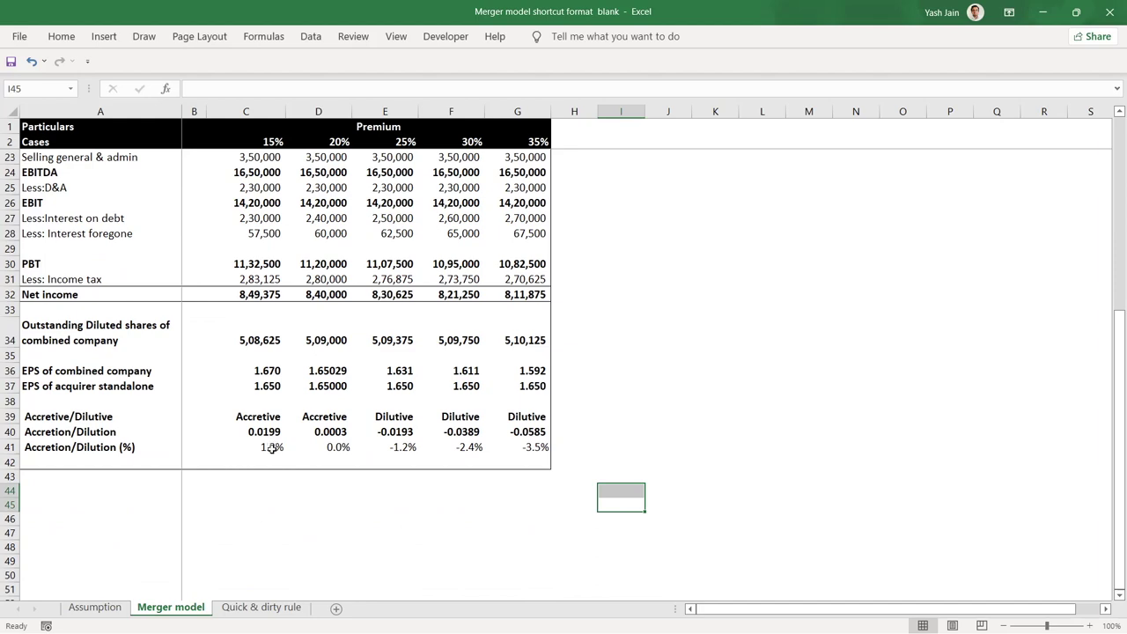
{"action": "scroll", "coordinate": [320, 431], "scroll_direction": "up", "scroll_amount": 7}
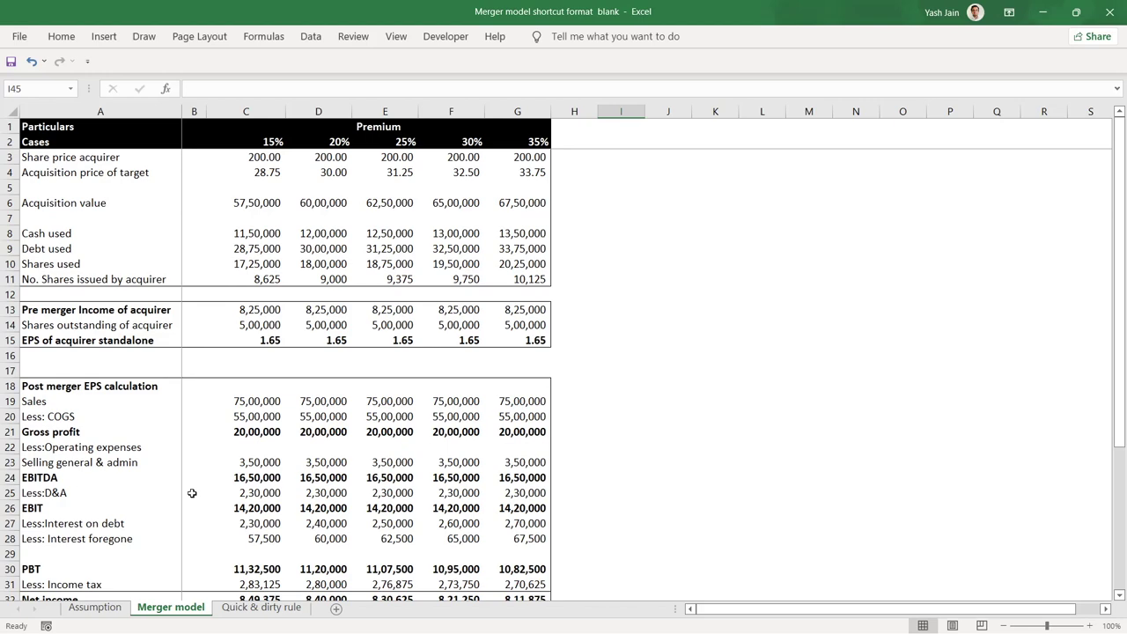
{"action": "scroll", "coordinate": [435, 500], "scroll_direction": "down", "scroll_amount": 10}
{"action": "scroll", "coordinate": [423, 470], "scroll_direction": "up", "scroll_amount": 10}
{"action": "left_click_drag", "start_coordinate": [264, 142], "coordinate": [551, 142]}
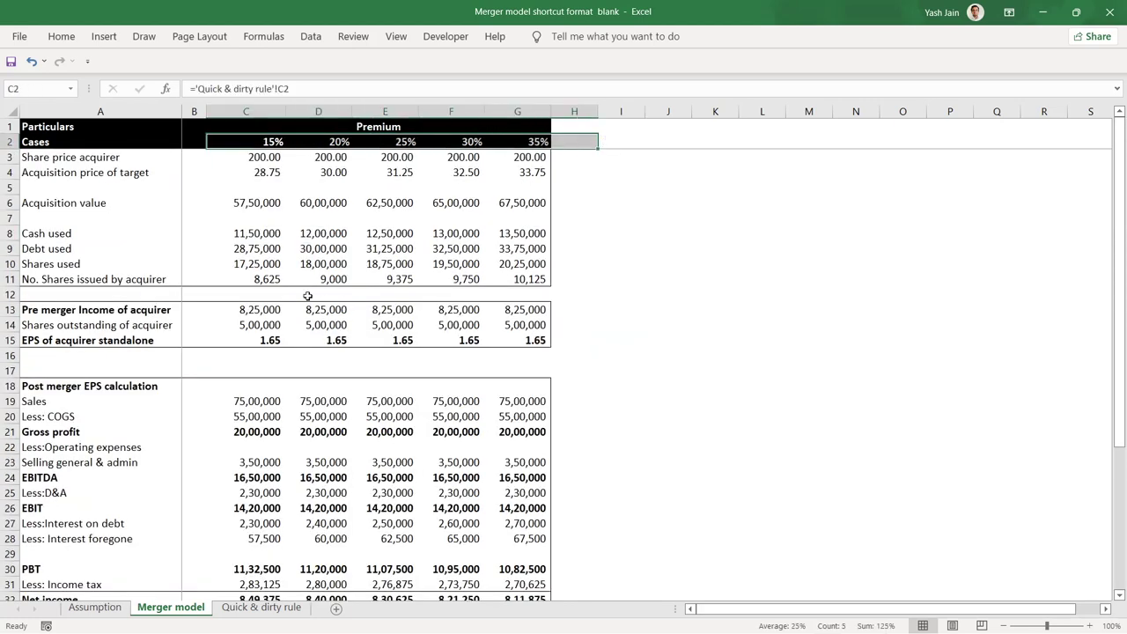
{"action": "scroll", "coordinate": [282, 232], "scroll_direction": "down", "scroll_amount": 7}
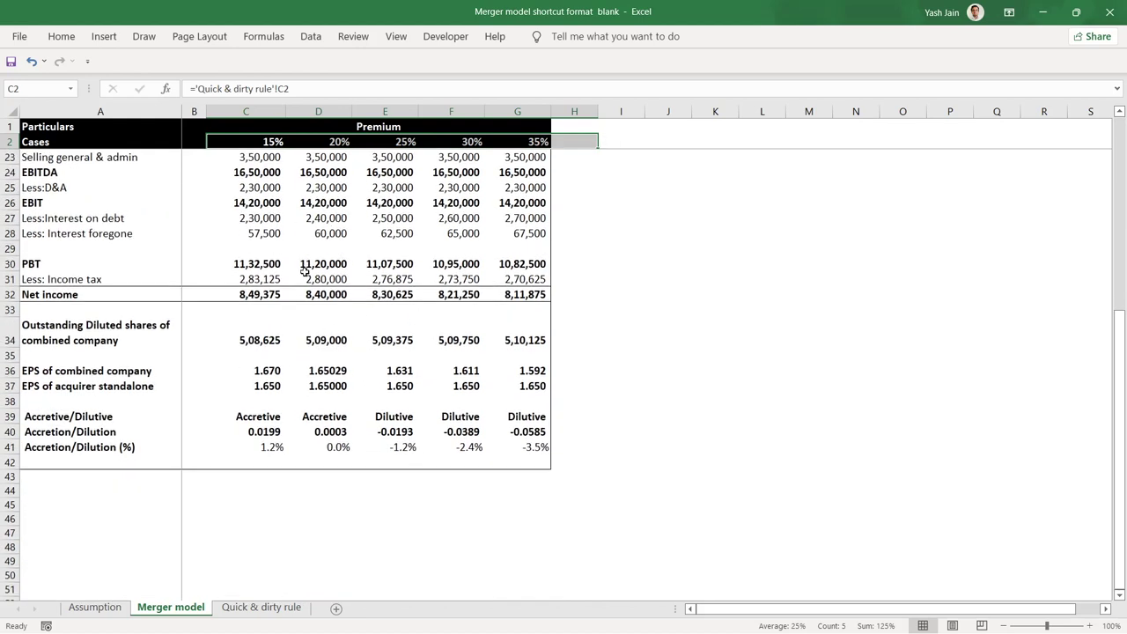
{"action": "left_click", "coordinate": [268, 608]}
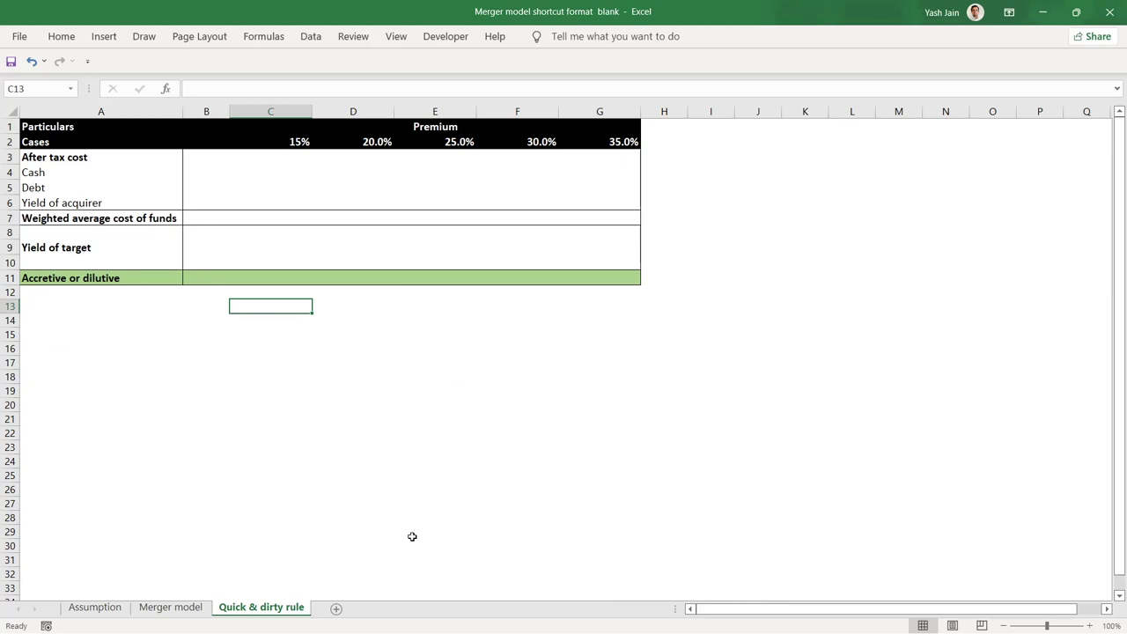
{"action": "key", "text": "alt+Tab"}
{"action": "left_click", "coordinate": [300, 514]}
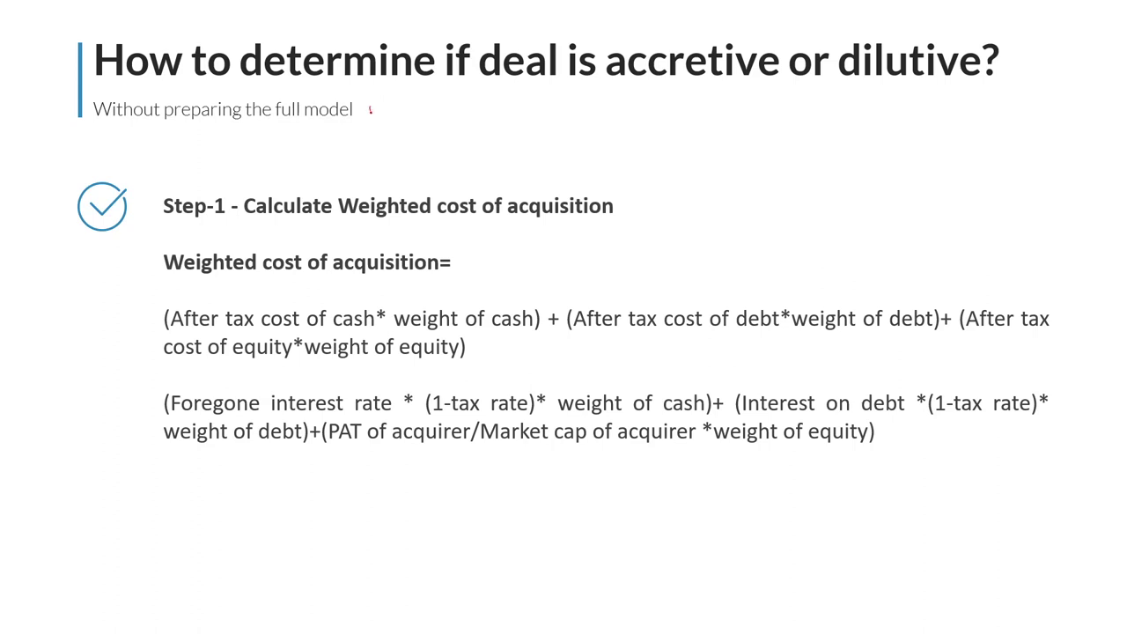
{"action": "left_click_drag", "start_coordinate": [369, 111], "coordinate": [427, 91]}
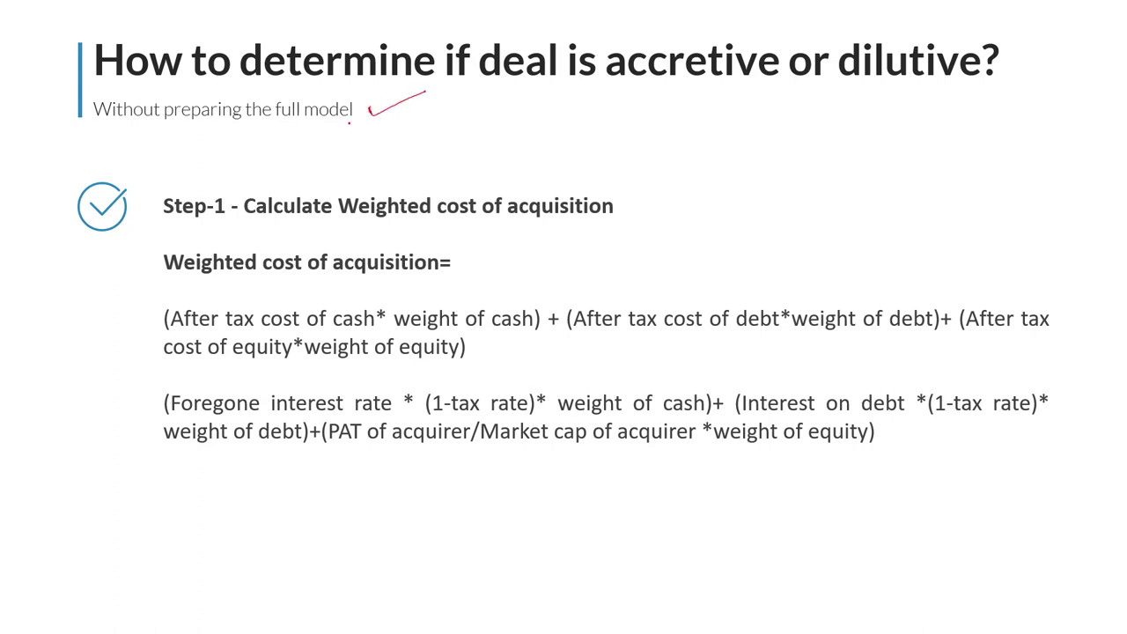
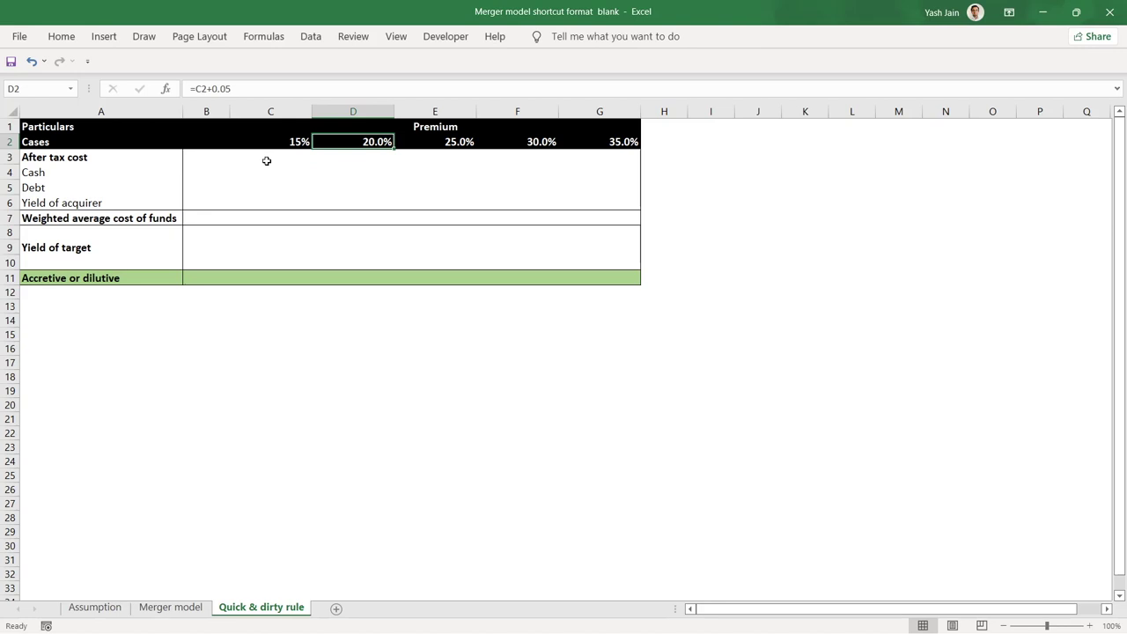
Step: Link the 15% case's after-tax cost of cash in C4 to the post-tax cash cost with =Assumption!$C$29
{"action": "key", "text": "Down"}
{"action": "key", "text": "Down"}
{"action": "key", "text": "Left"}
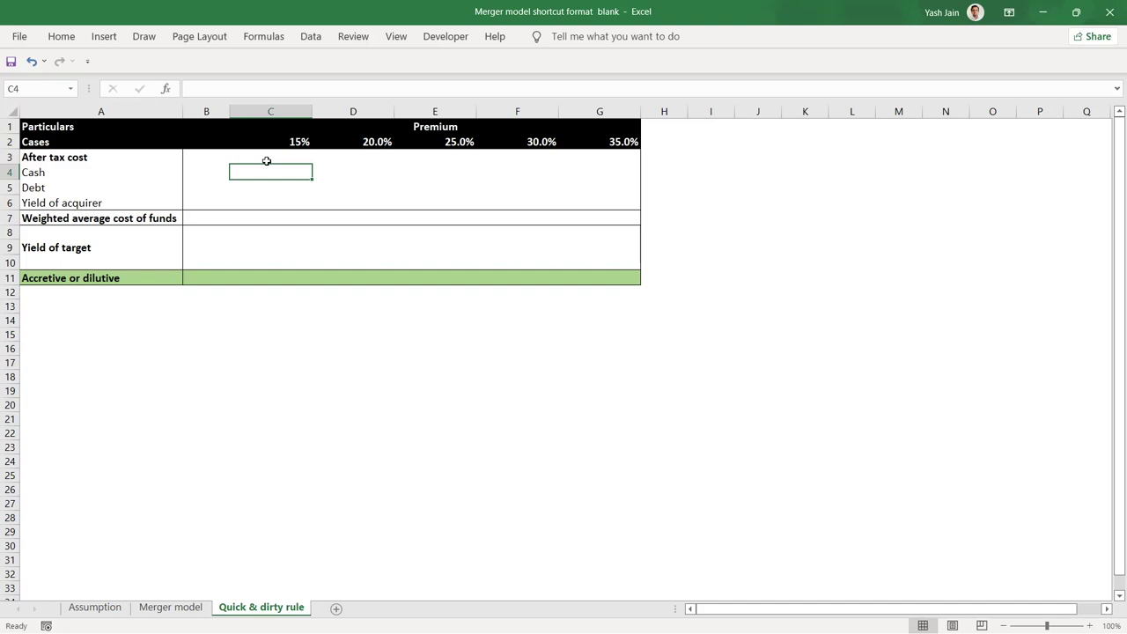
{"action": "type", "text": "="}
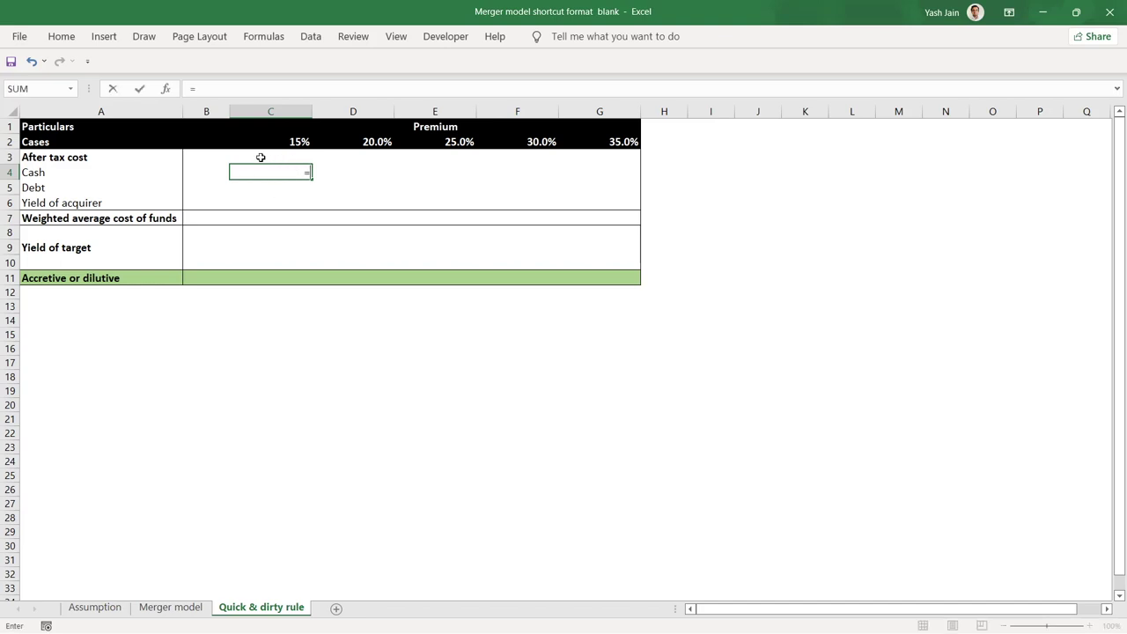
{"action": "left_click", "coordinate": [83, 609]}
{"action": "left_click", "coordinate": [332, 554]}
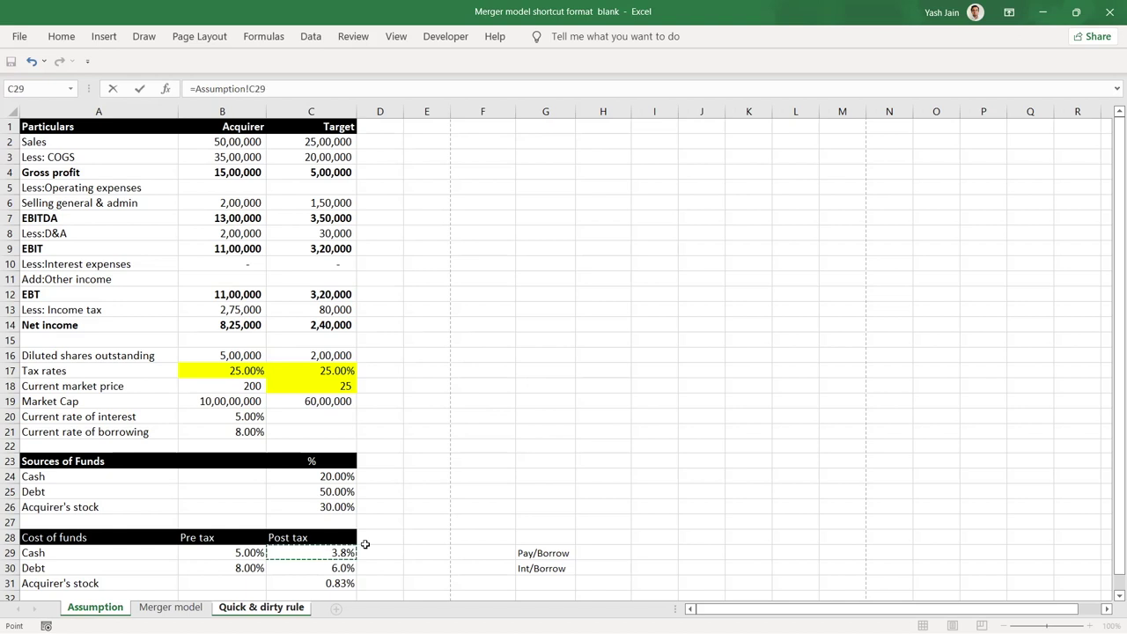
{"action": "key", "text": "F4"}
{"action": "key", "text": "Return"}
Step: Copy the after-tax cash cost formula from C4 across the 20% to 35% cases in D4:G4, pasting formulas only
{"action": "key", "text": "Up"}
{"action": "key", "text": "ctrl+c"}
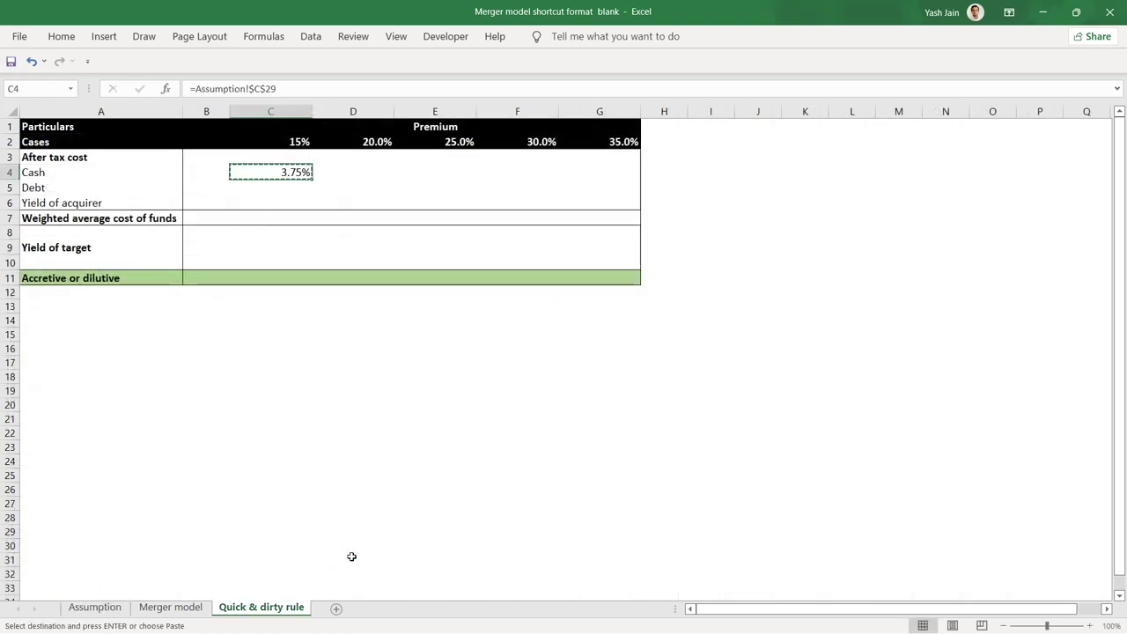
{"action": "key", "text": "shift+Right"}
{"action": "key", "text": "shift+Right"}
{"action": "key", "text": "shift+Right"}
{"action": "key", "text": "shift+Right"}
{"action": "key", "text": "shift+Right"}
{"action": "key", "text": "shift+Left"}
{"action": "key", "text": "alt+e"}
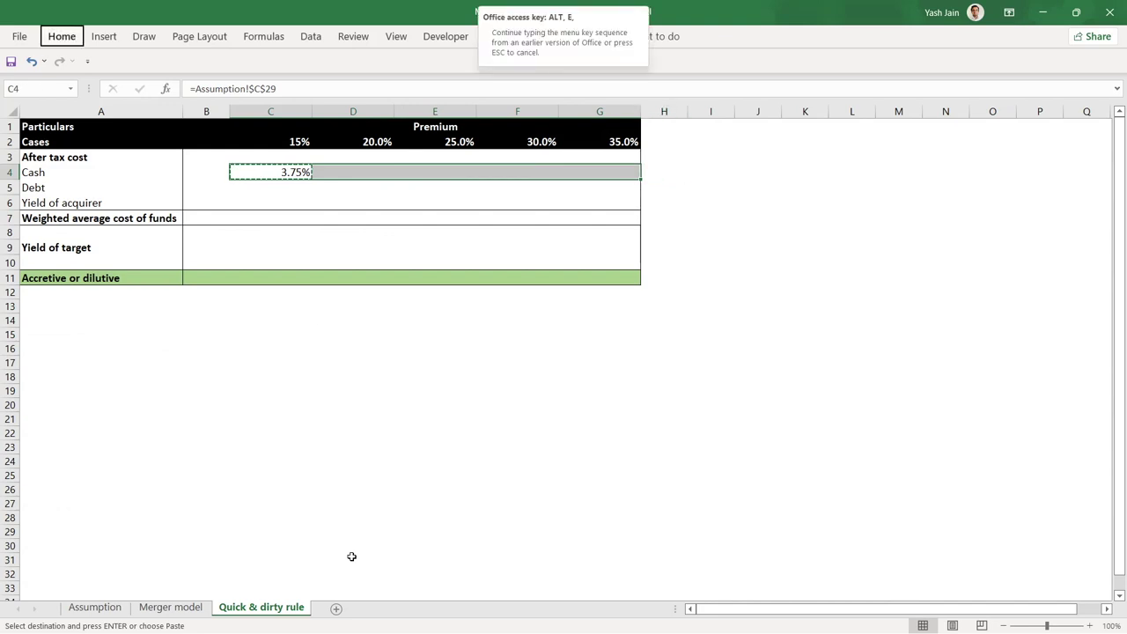
{"action": "key", "text": "s"}
{"action": "key", "text": "f"}
{"action": "key", "text": "Return"}
{"action": "key", "text": "Down"}
{"action": "key", "text": "Down"}
{"action": "key", "text": "Up"}
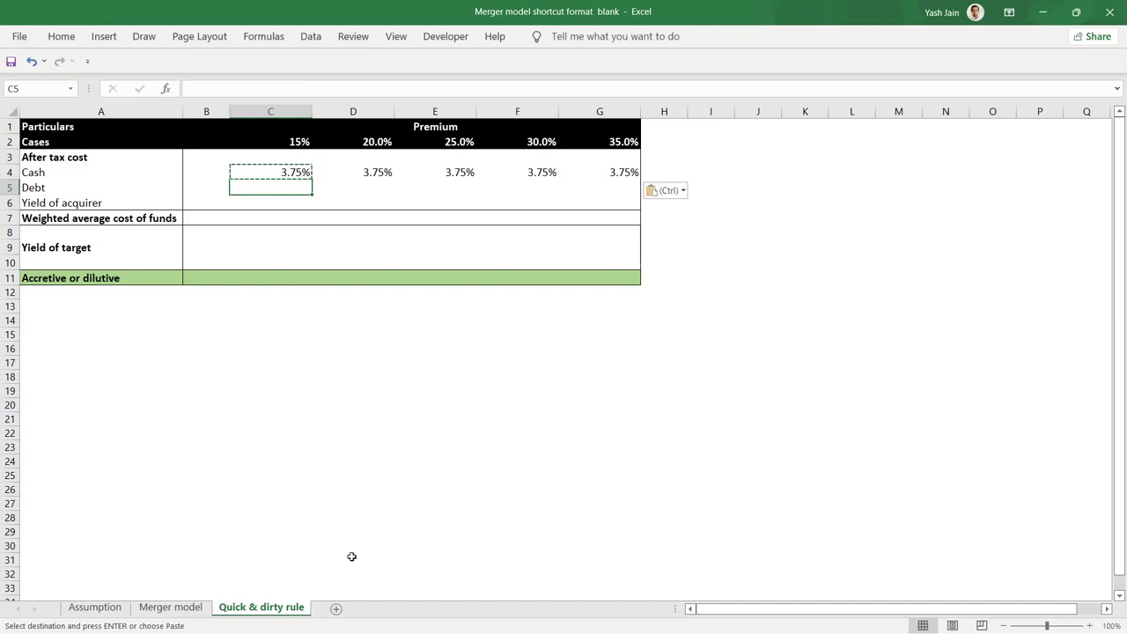
{"action": "key", "text": "Escape"}
Step: Link the 15% case's after-tax cost of debt in C5 to the post-tax debt cost with =Assumption!$C$30
{"action": "type", "text": "="}
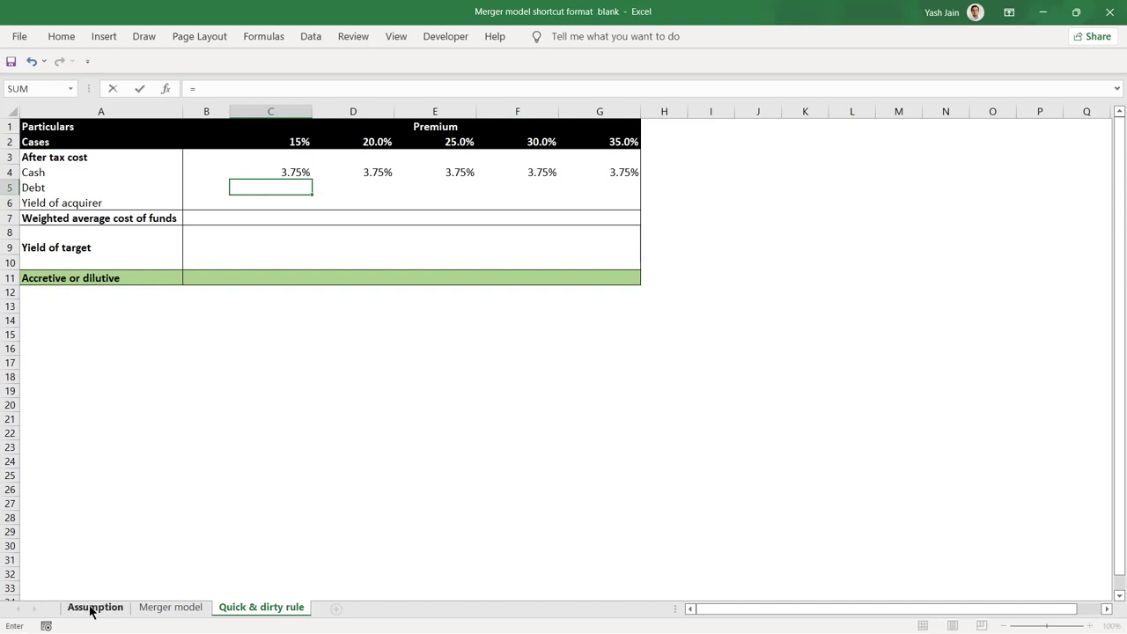
{"action": "left_click", "coordinate": [92, 611]}
{"action": "left_click", "coordinate": [332, 568]}
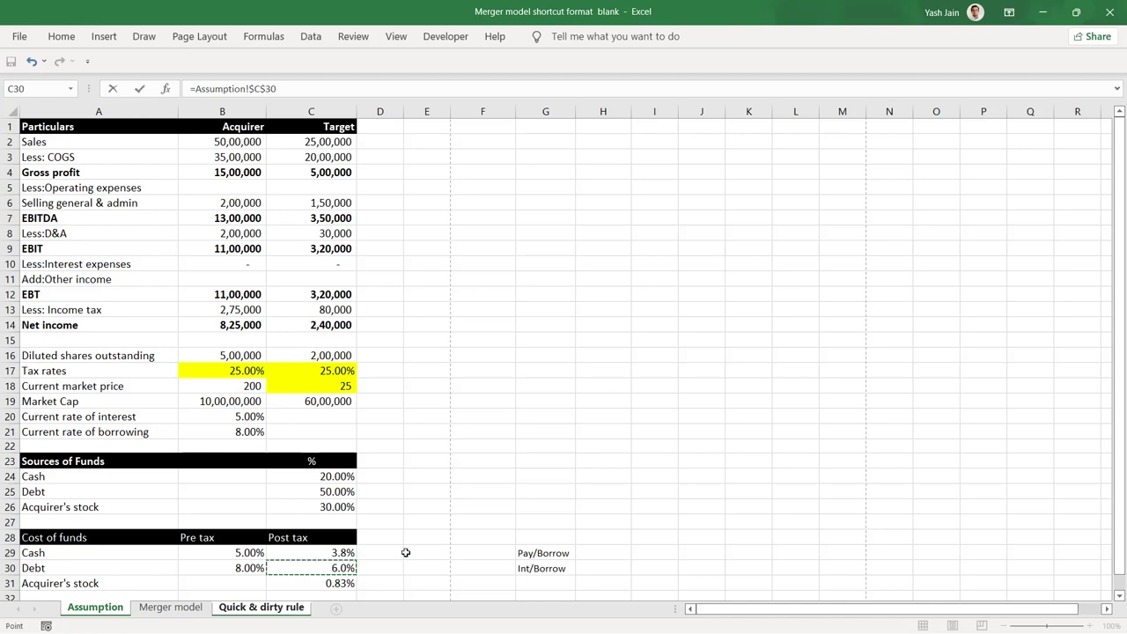
{"action": "key", "text": "Return"}
Step: Copy the after-tax debt cost formula from C5 across the 20% to 35% cases in D5:G5, pasting formulas only
{"action": "key", "text": "Up"}
{"action": "key", "text": "ctrl+c"}
{"action": "key", "text": "shift+Right"}
{"action": "key", "text": "shift+Right"}
{"action": "key", "text": "shift+Right"}
{"action": "key", "text": "shift+Right"}
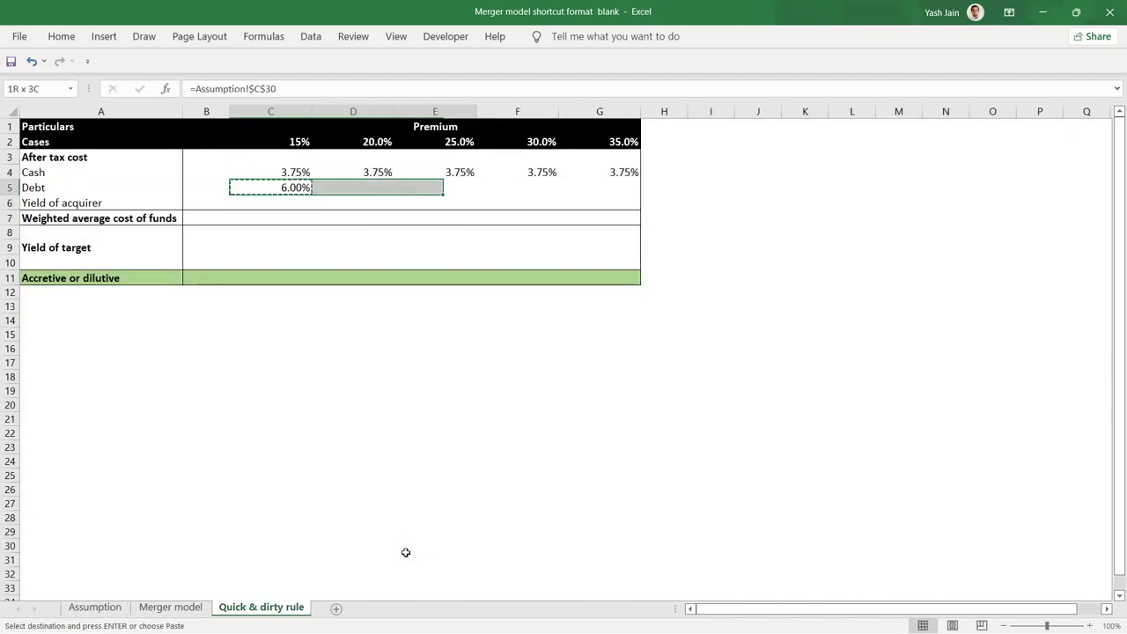
{"action": "key", "text": "ctrl+alt+v"}
{"action": "key", "text": "f"}
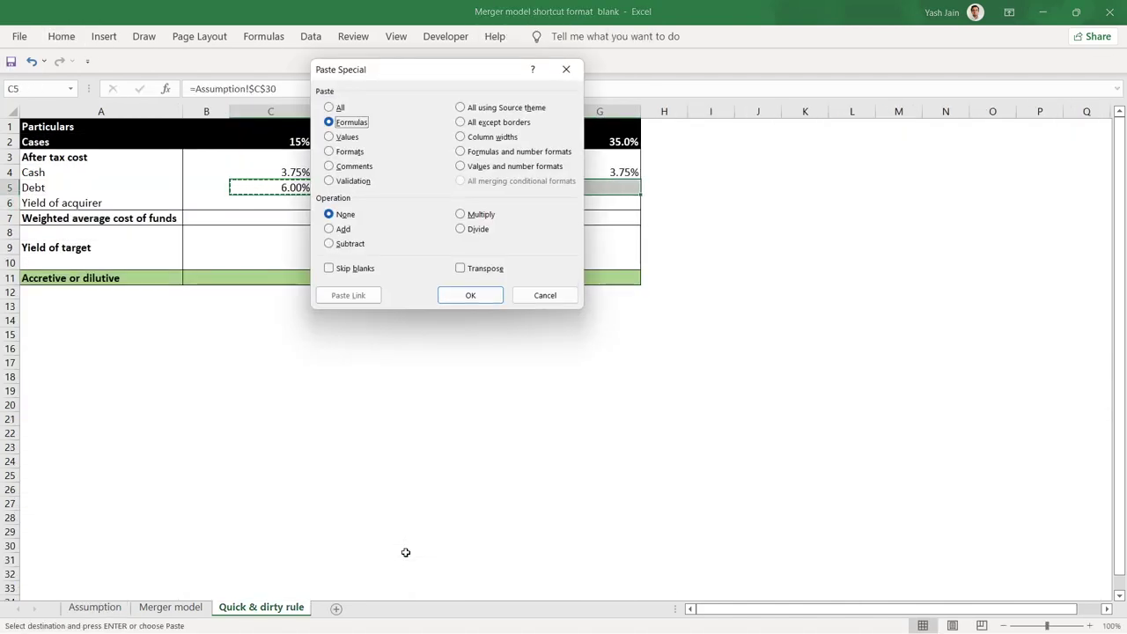
{"action": "key", "text": "Return"}
{"action": "key", "text": "shift+Left"}
{"action": "key", "text": "shift+Left"}
{"action": "key", "text": "shift+Left"}
{"action": "key", "text": "shift+Left"}
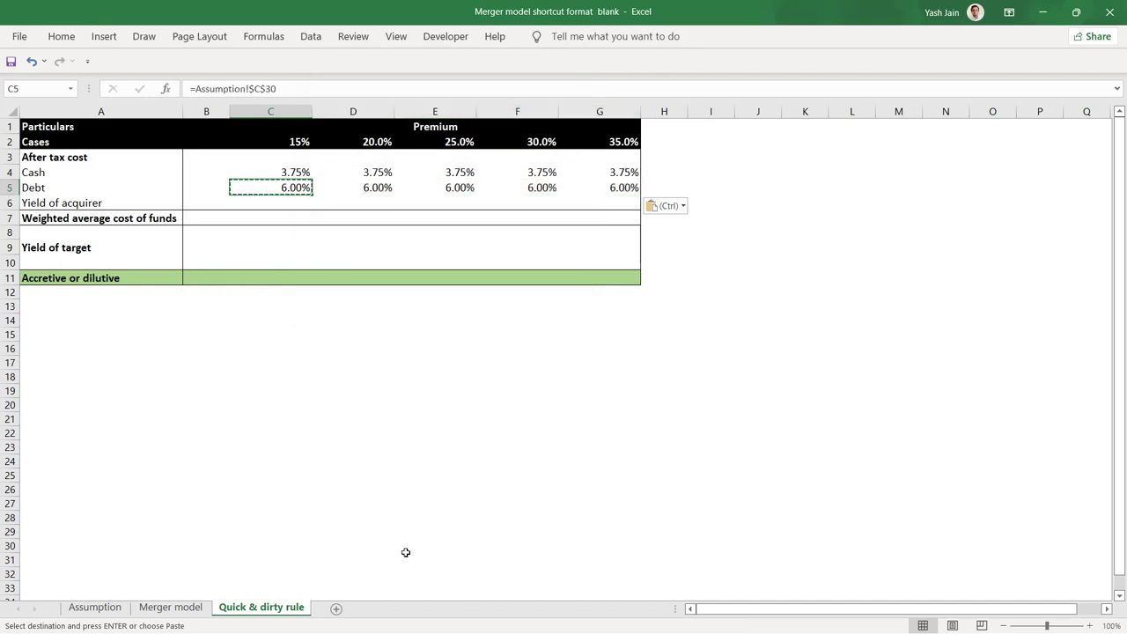
{"action": "key", "text": "Down"}
{"action": "key", "text": "Escape"}
{"action": "key", "text": "Escape"}
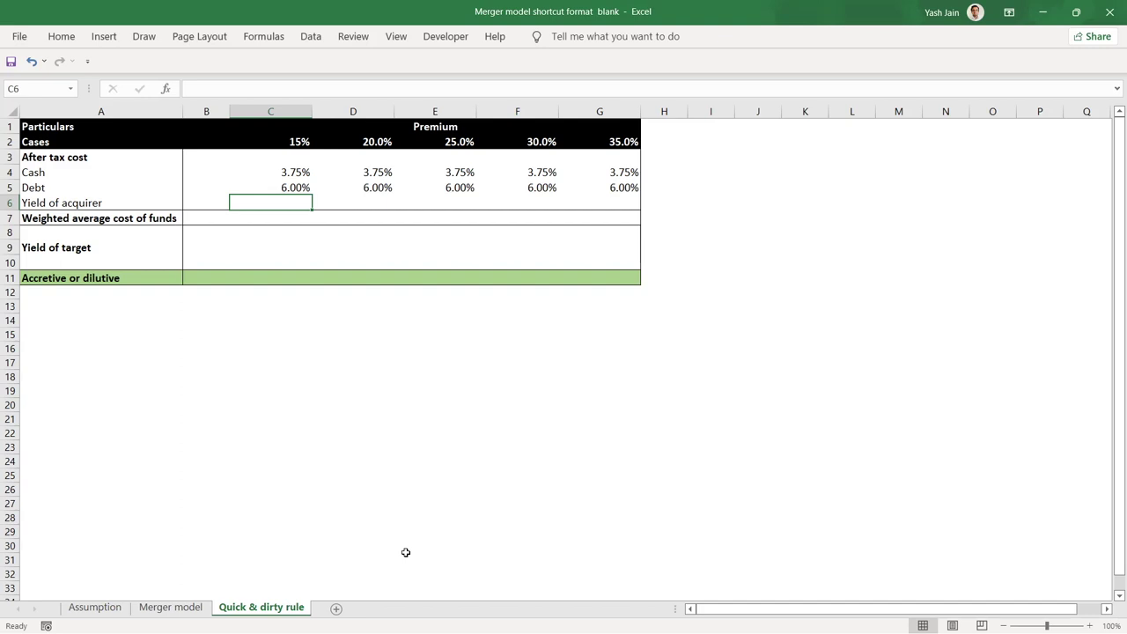
Step: Link the 15% case's yield of acquirer in C6 to the acquirer's stock post-tax cost with =Assumption!$C$31
{"action": "type", "text": "="}
{"action": "left_click", "coordinate": [111, 614]}
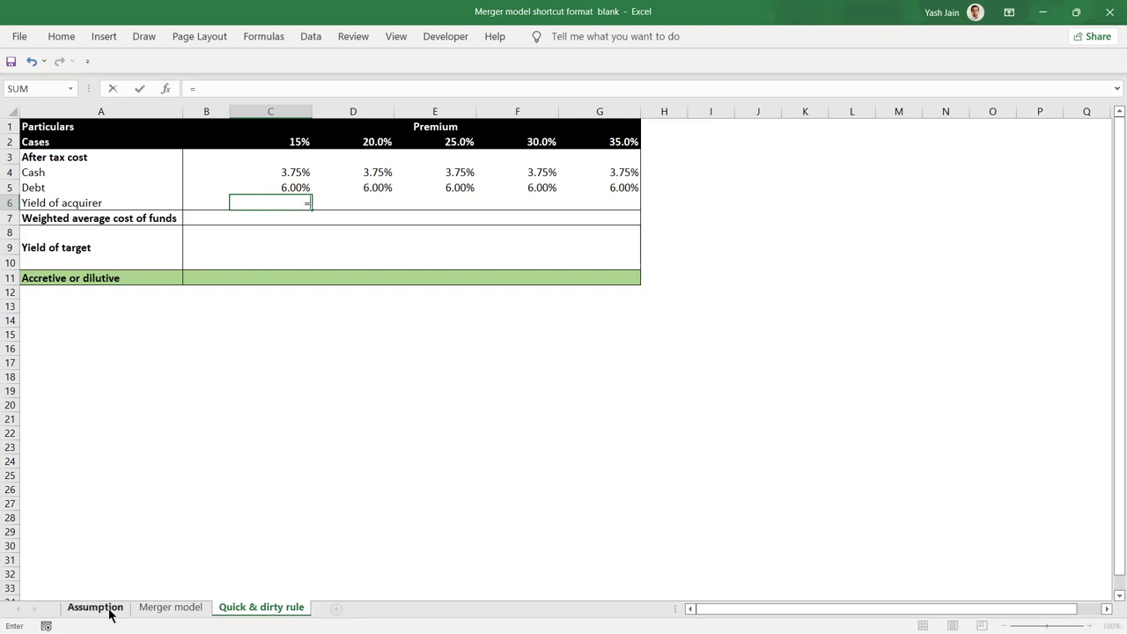
{"action": "left_click", "coordinate": [337, 583]}
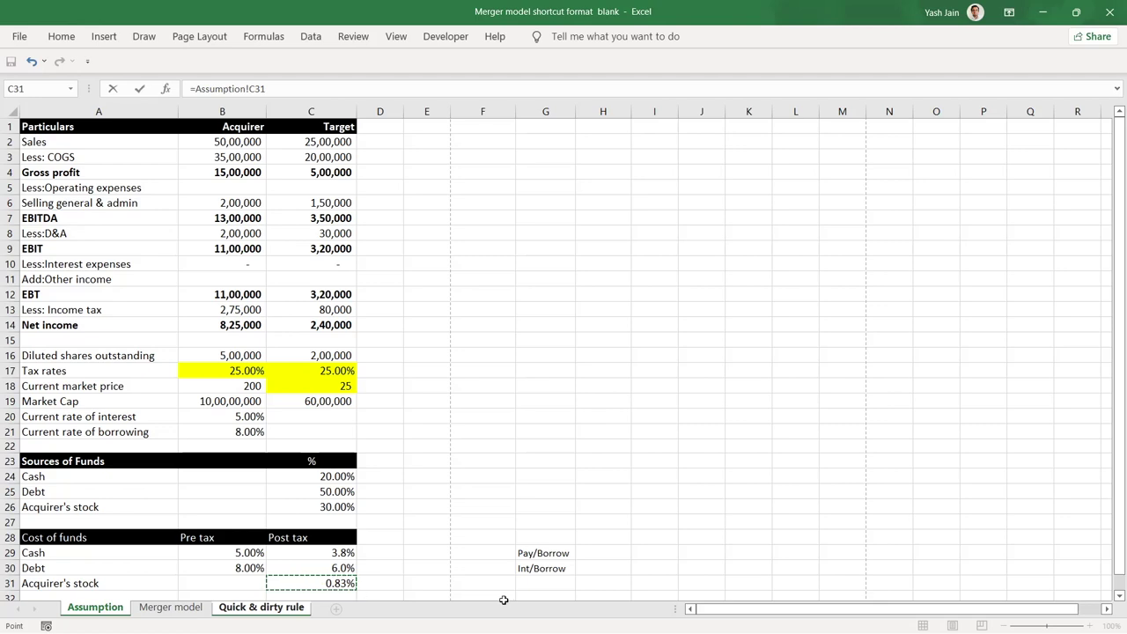
{"action": "key", "text": "F4"}
{"action": "key", "text": "Return"}
Step: Copy the yield of acquirer formula from C6 across the 20% to 35% cases in D6:G6
{"action": "key", "text": "Up"}
{"action": "key", "text": "ctrl+c"}
{"action": "key", "text": "shift+Right"}
{"action": "key", "text": "shift+Right"}
{"action": "key", "text": "shift+Right"}
{"action": "key", "text": "shift+Right"}
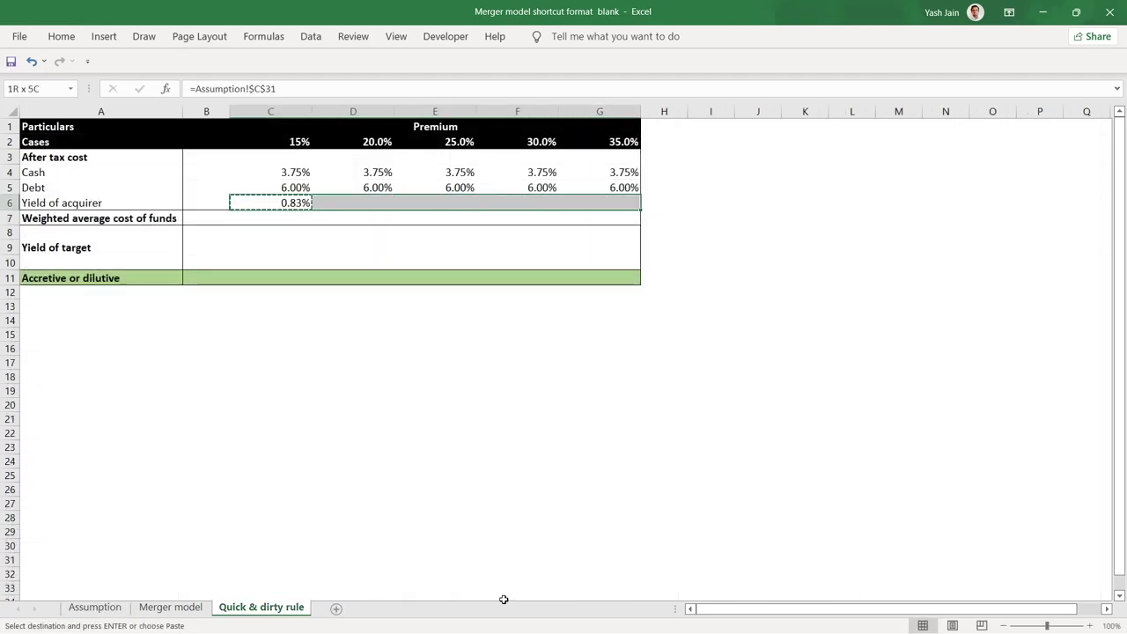
{"action": "key", "text": "ctrl+v"}
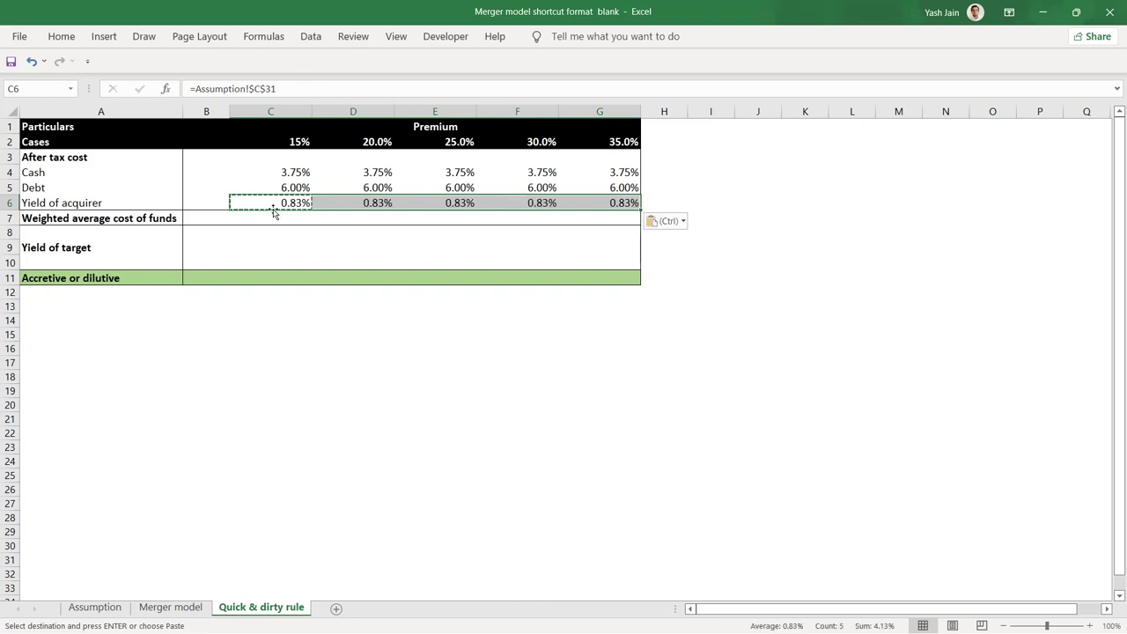
{"action": "key", "text": "Up"}
{"action": "left_click_drag", "start_coordinate": [285, 171], "coordinate": [604, 203]}
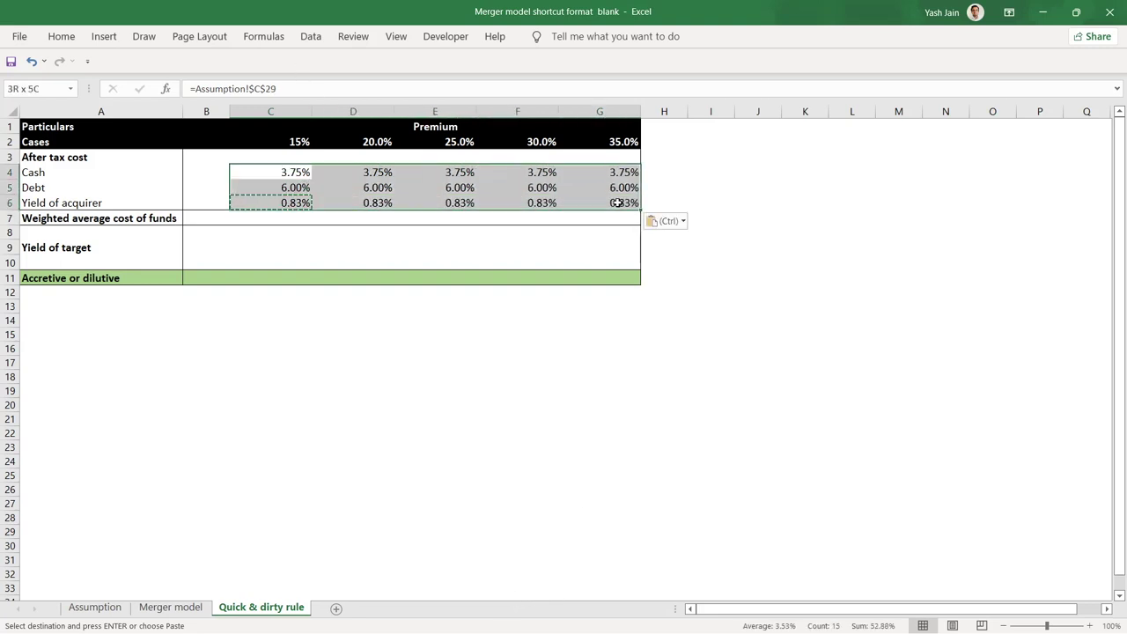
Step: Check the cash, debt and acquirer's stock weights under Sources of Funds on the Assumption sheet
{"action": "left_click", "coordinate": [288, 219]}
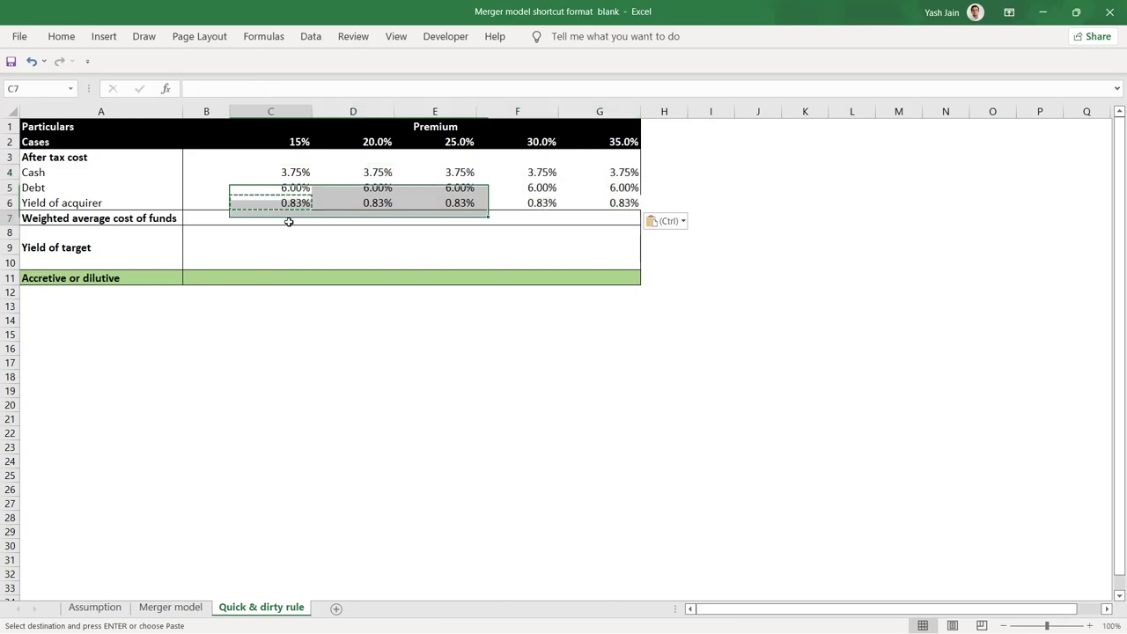
{"action": "left_click", "coordinate": [88, 607]}
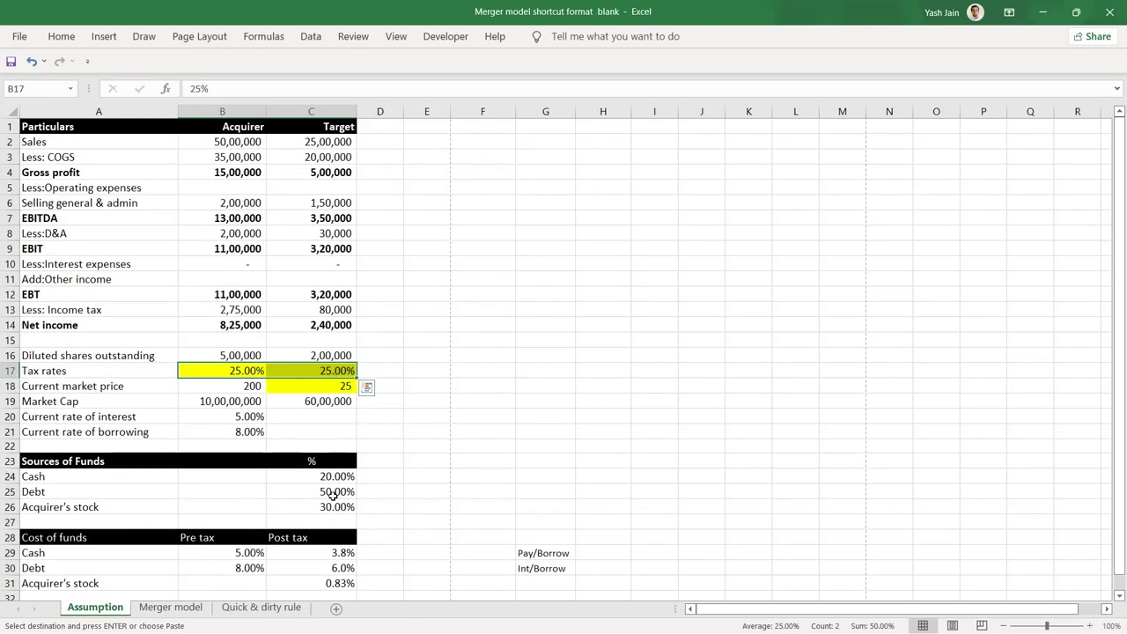
{"action": "left_click", "coordinate": [332, 478]}
{"action": "left_click", "coordinate": [339, 493]}
{"action": "left_click", "coordinate": [342, 509]}
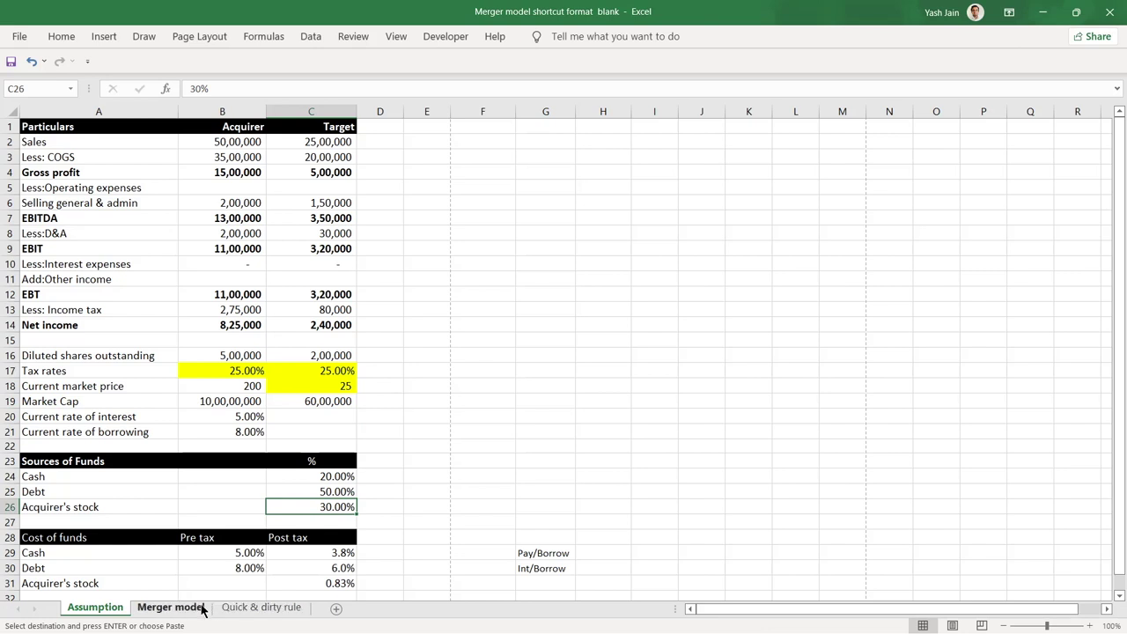
{"action": "left_click", "coordinate": [250, 611]}
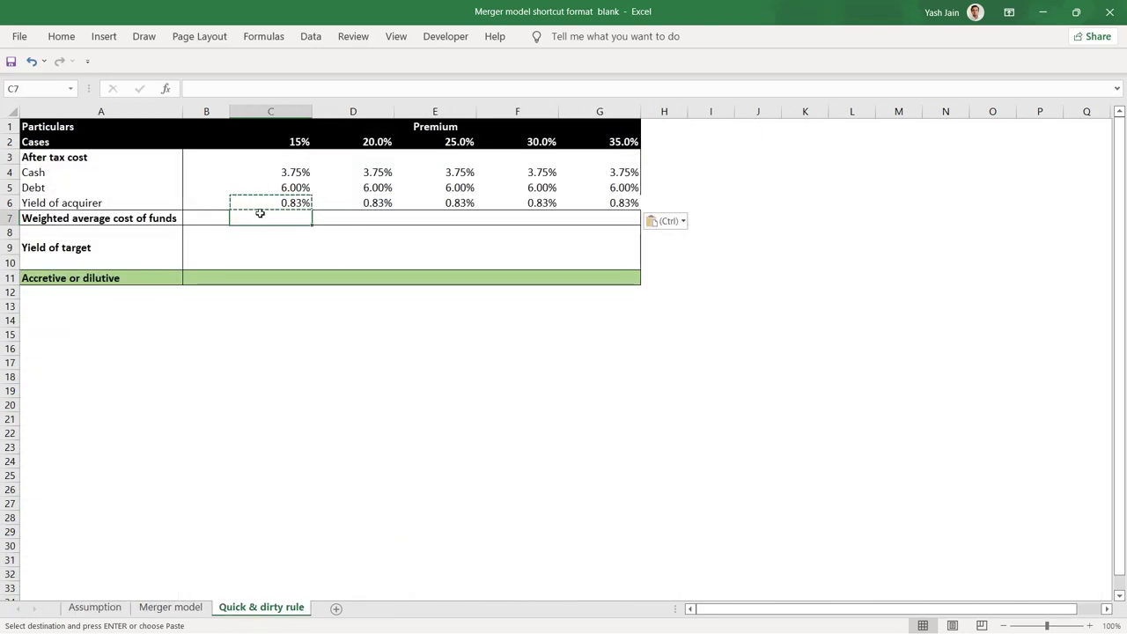
Step: Start the 15% case's weighted average cost of funds in C7 with cash cost times cash weight, =(C4*Assumption!$C$24
{"action": "key", "text": "Escape"}
{"action": "type", "text": "="}
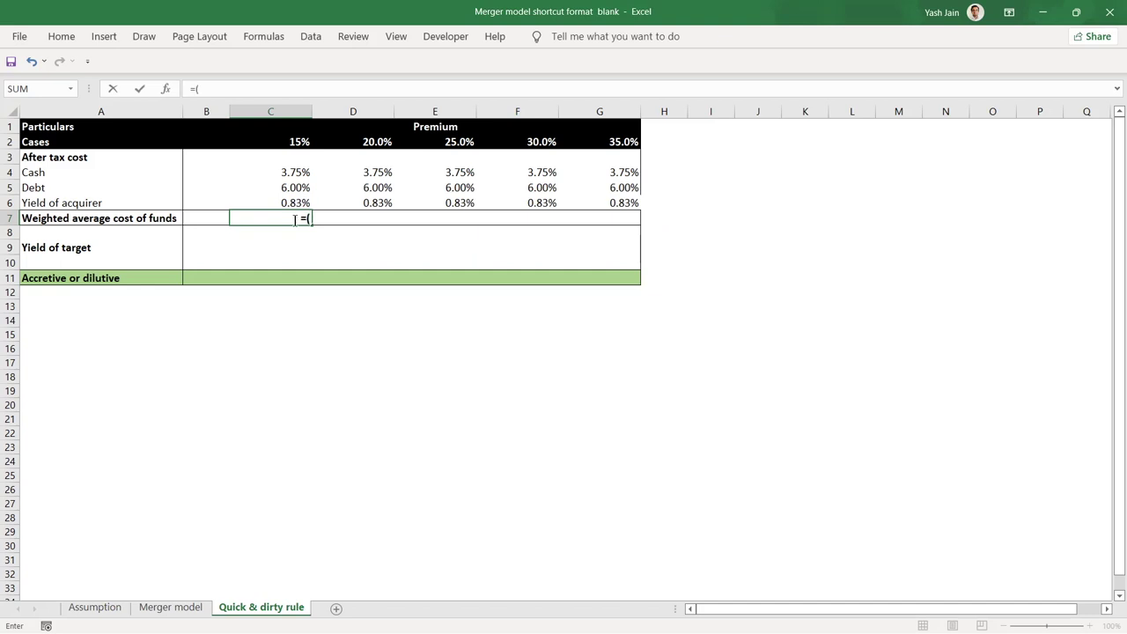
{"action": "type", "text": "("}
{"action": "key", "text": "Up"}
{"action": "key", "text": "Up"}
{"action": "key", "text": "Up"}
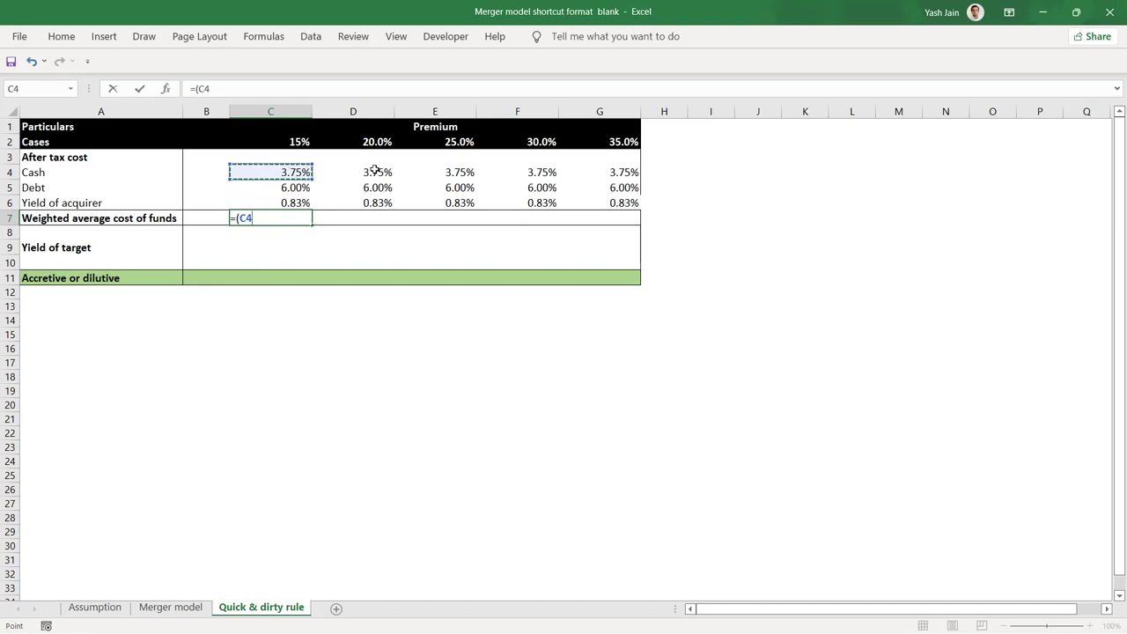
{"action": "type", "text": "*"}
{"action": "left_click", "coordinate": [118, 607]}
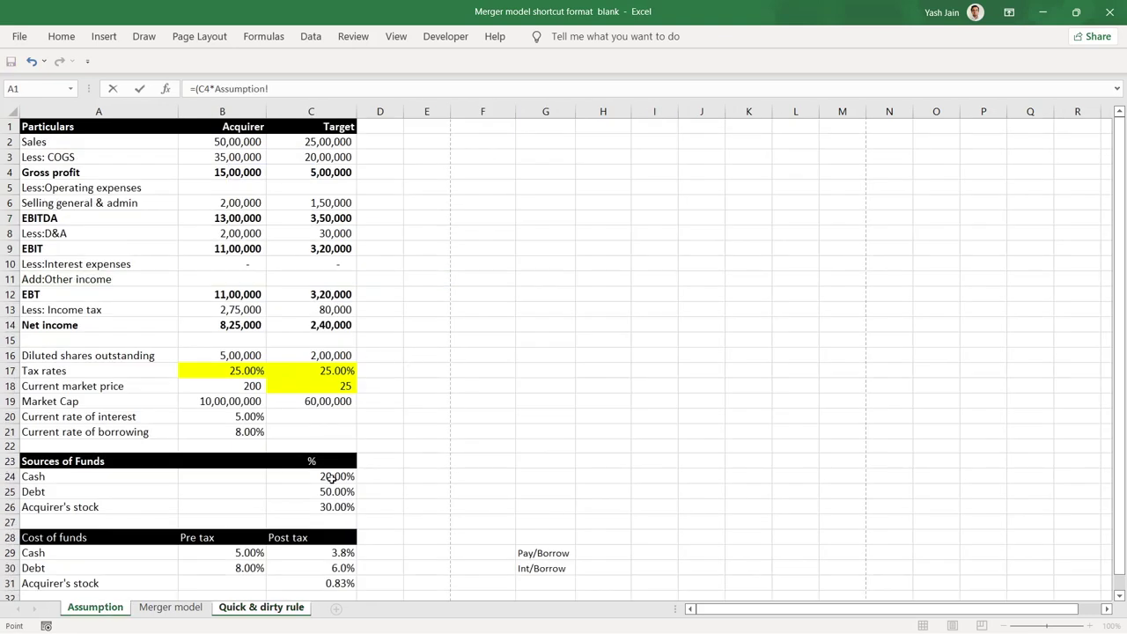
{"action": "left_click", "coordinate": [332, 478]}
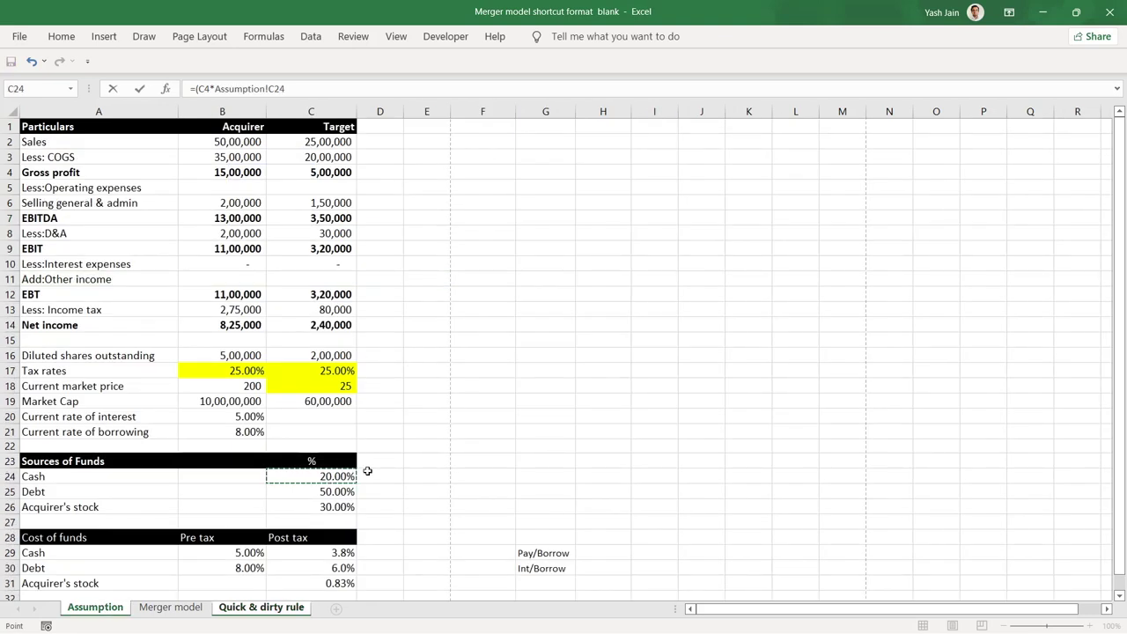
{"action": "key", "text": "F4"}
{"action": "type", "text": "+"}
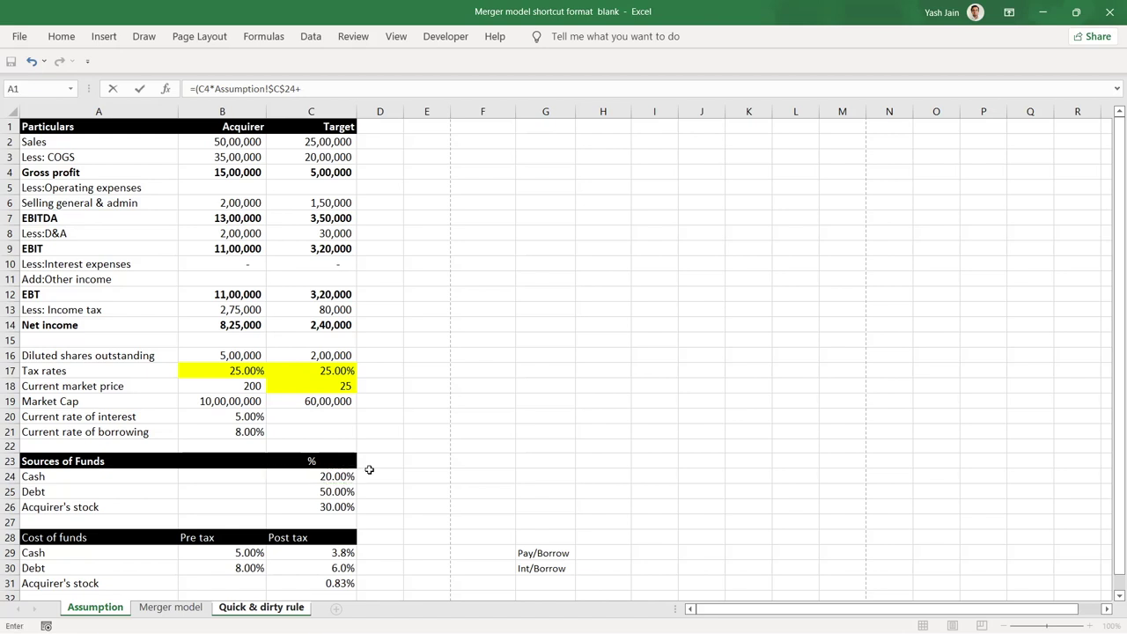
Step: Extend the C7 formula by closing the cash term and adding debt cost times debt weight, C5*Assumption!$C$25
{"action": "left_click", "coordinate": [295, 88]}
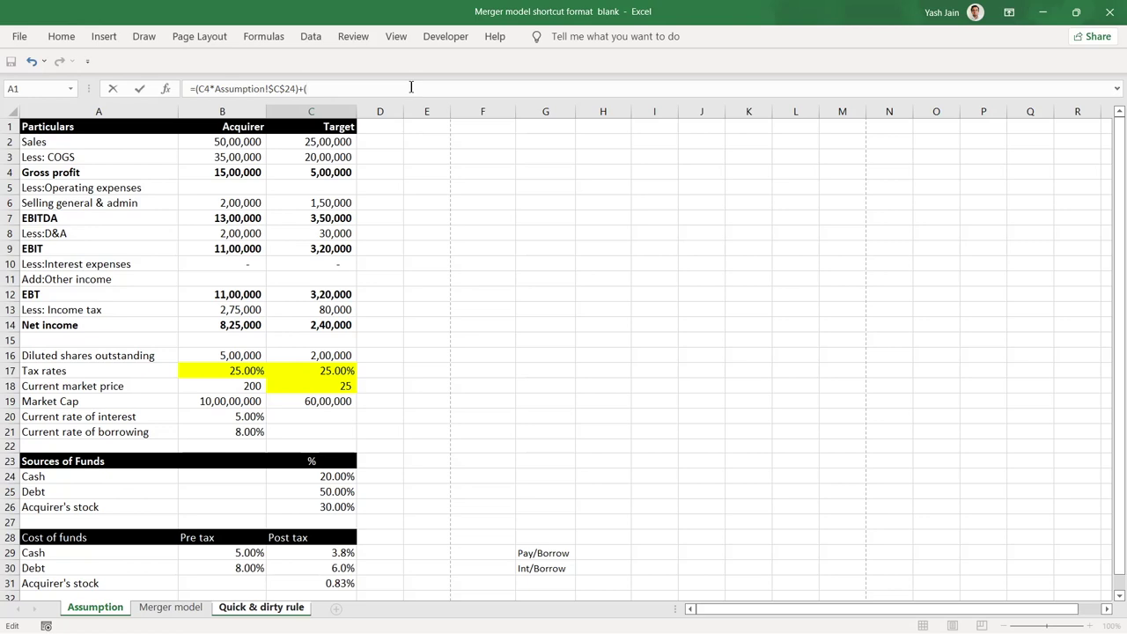
{"action": "left_click", "coordinate": [260, 607]}
{"action": "left_click", "coordinate": [290, 187]}
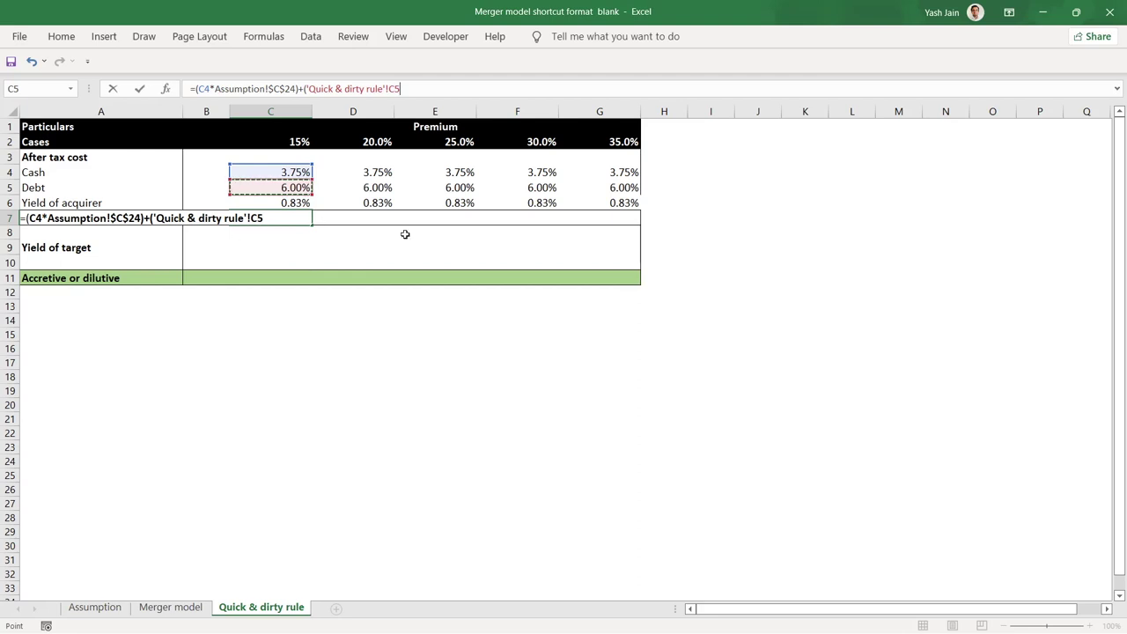
{"action": "type", "text": "*"}
{"action": "left_click", "coordinate": [119, 608]}
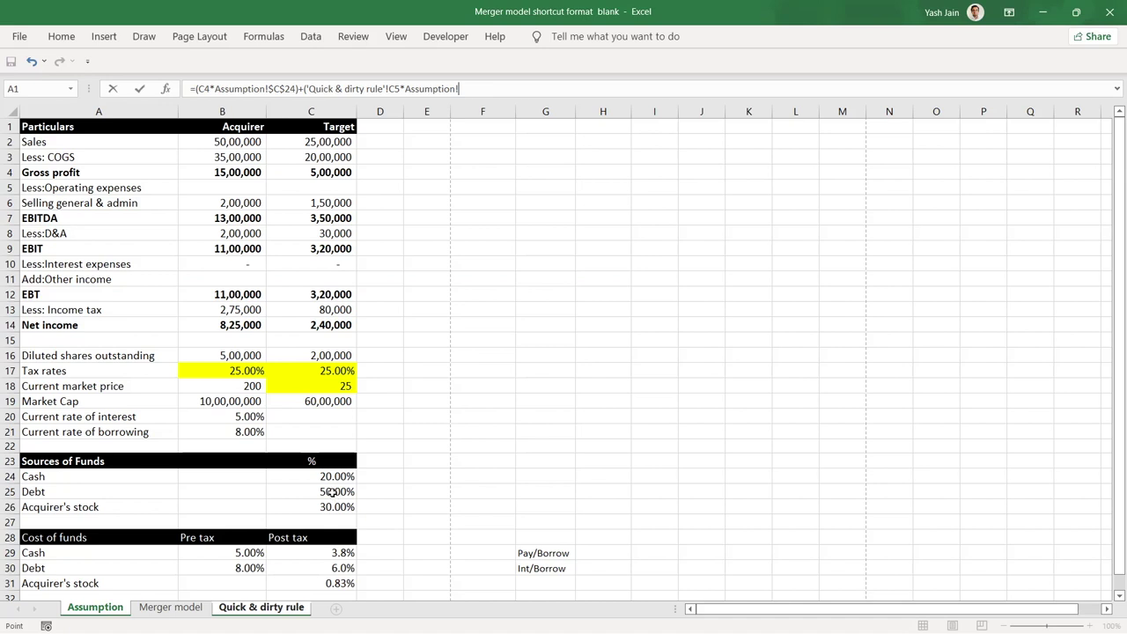
{"action": "left_click", "coordinate": [329, 493]}
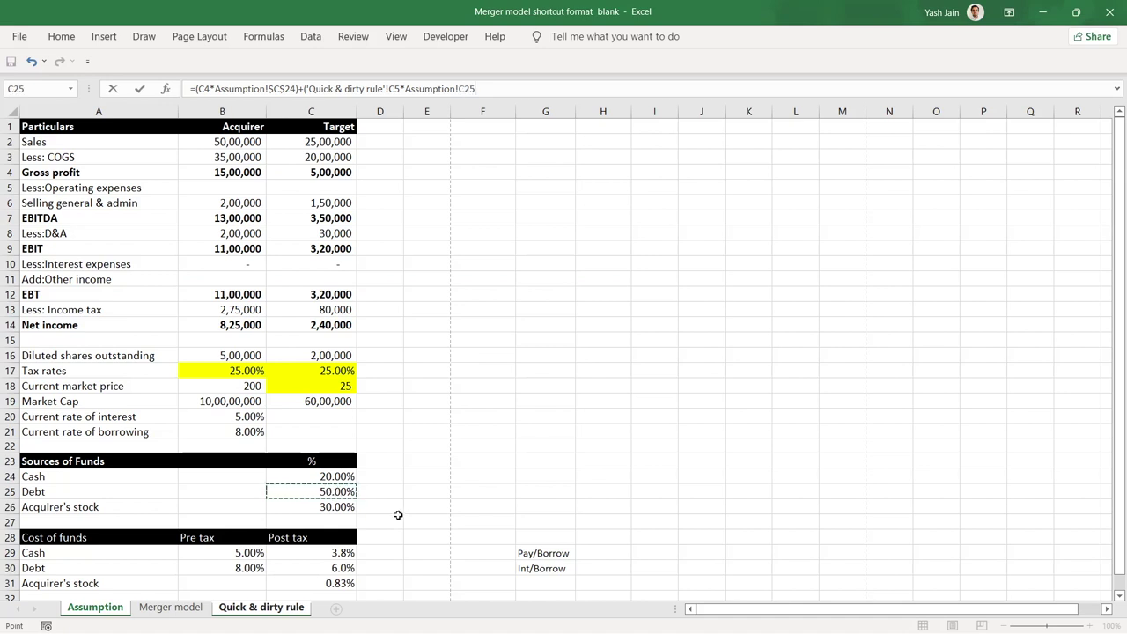
{"action": "key", "text": "F4"}
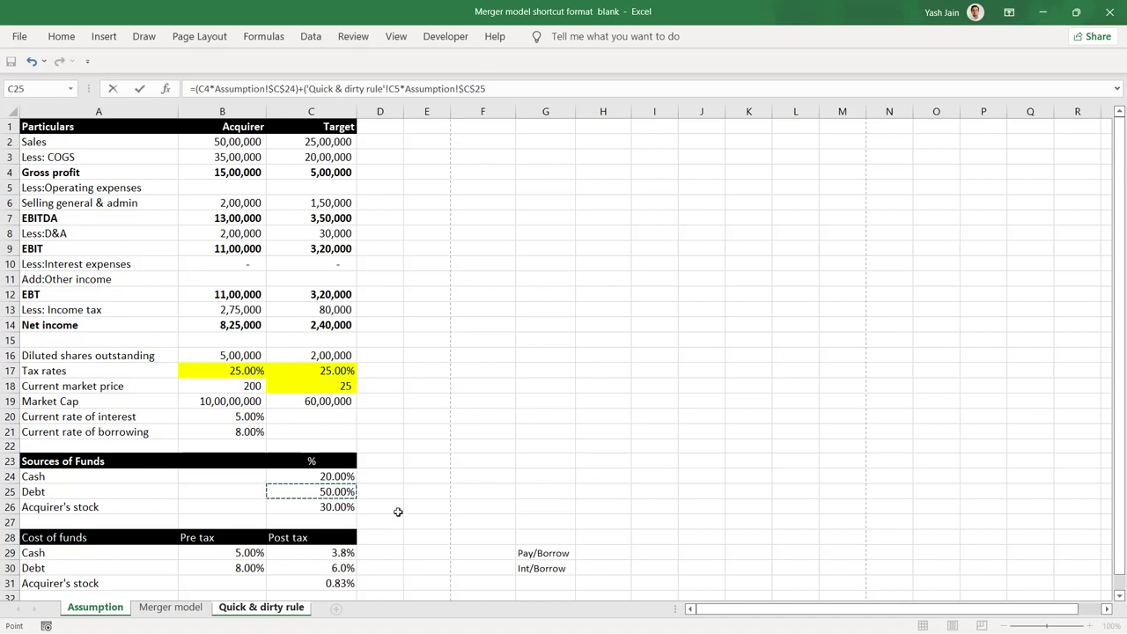
{"action": "type", "text": ")"}
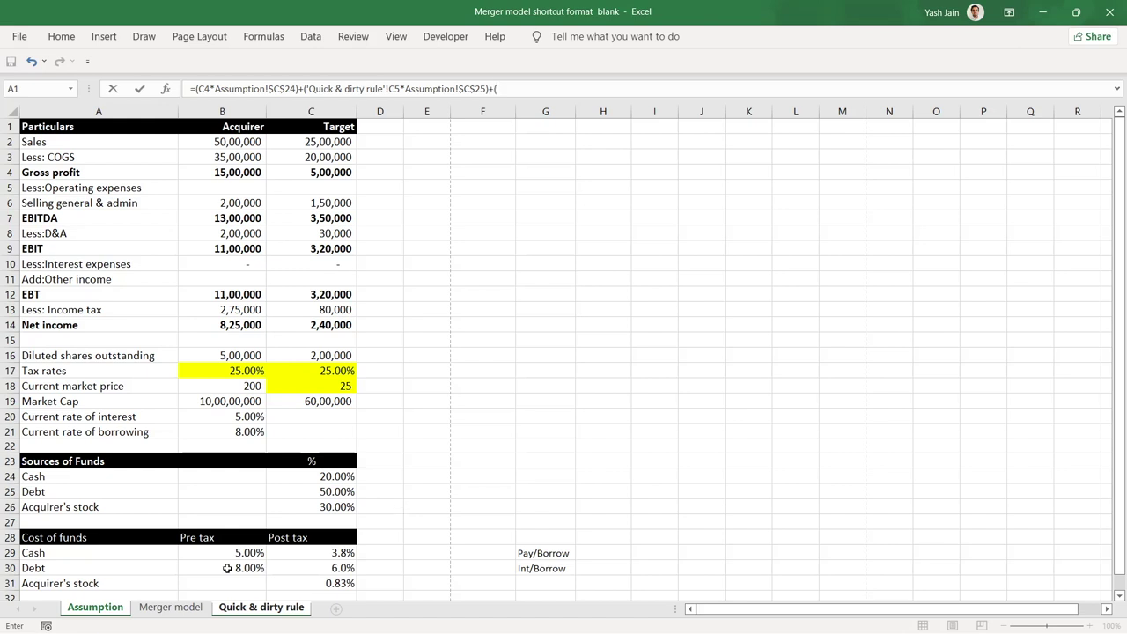
Step: Complete the C7 formula by adding the yield of acquirer times the stock weight, C6*Assumption!$C$26
{"action": "type", "text": "+("}
{"action": "left_click", "coordinate": [261, 608]}
{"action": "left_click", "coordinate": [299, 202]}
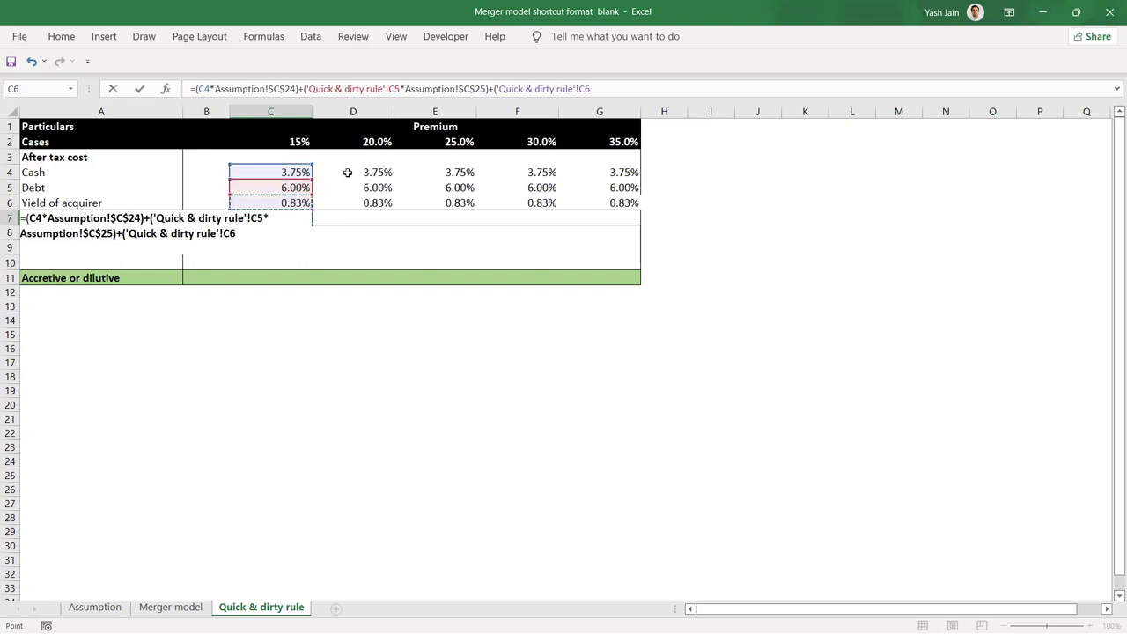
{"action": "type", "text": "*"}
{"action": "left_click", "coordinate": [88, 608]}
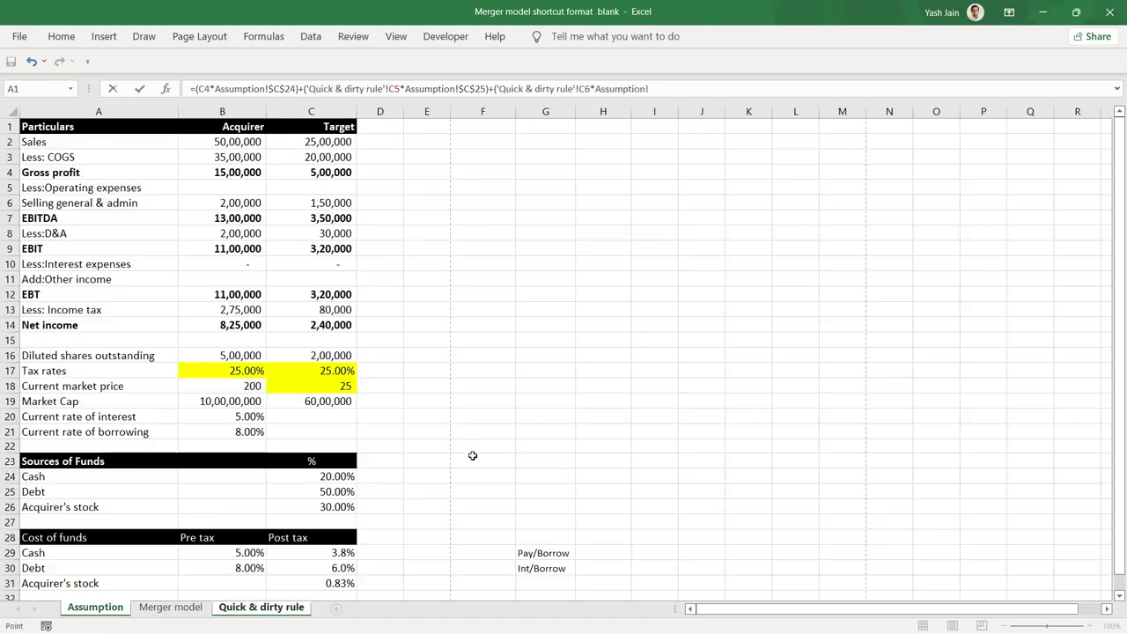
{"action": "left_click", "coordinate": [336, 507]}
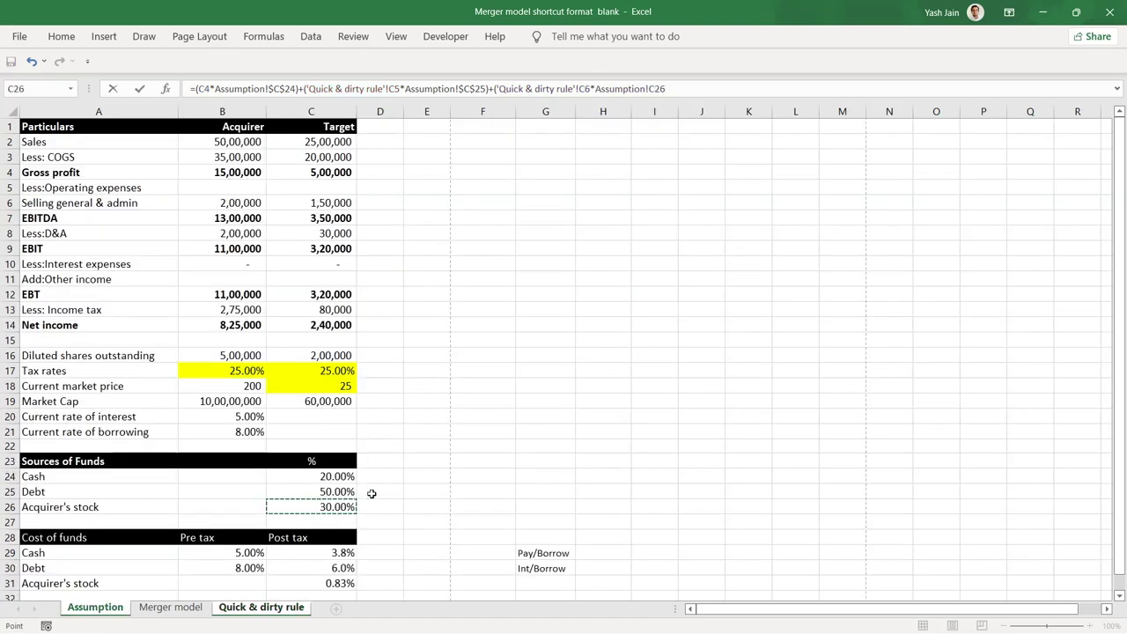
{"action": "key", "text": "F4"}
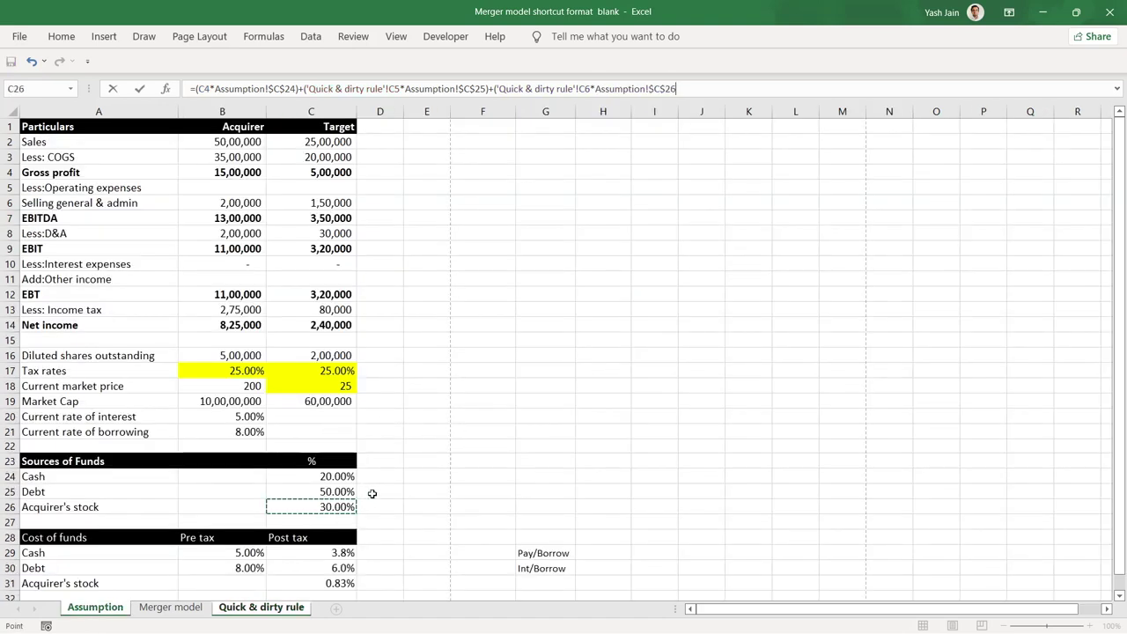
{"action": "type", "text": ")"}
{"action": "key", "text": "Return"}
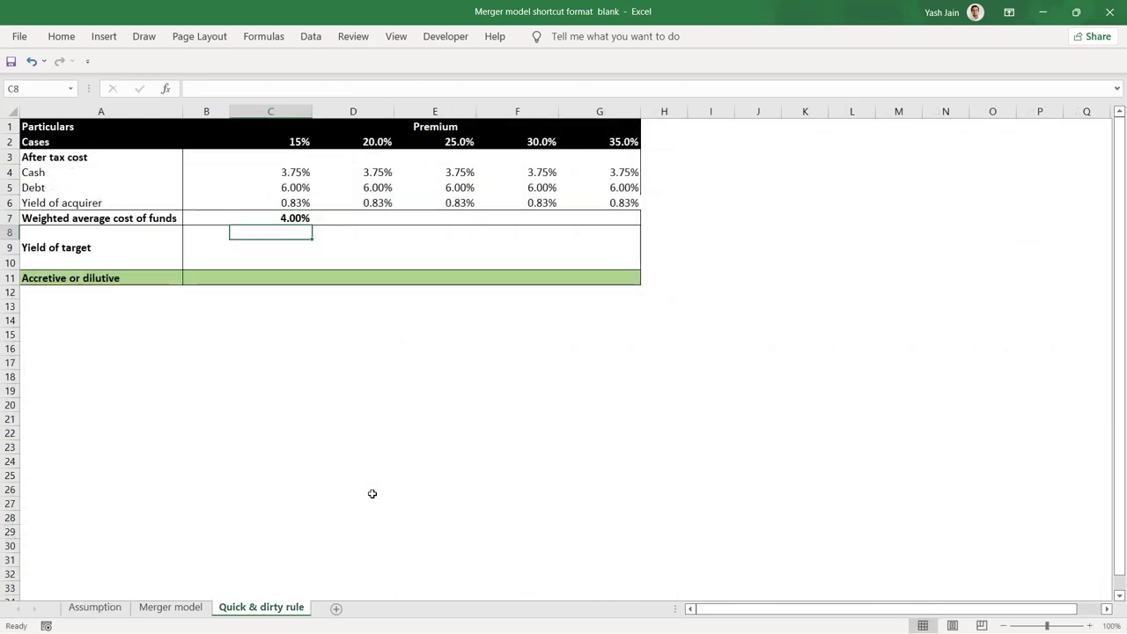
Step: Copy the weighted average cost of funds formula from C7 across the 20% to 35% cases in D7:G7, pasting formulas only
{"action": "key", "text": "Up"}
{"action": "key", "text": "ctrl+c"}
{"action": "key", "text": "shift+Right"}
{"action": "key", "text": "shift+Right"}
{"action": "key", "text": "shift+Right"}
{"action": "key", "text": "shift+Right"}
{"action": "key", "text": "shift+Right"}
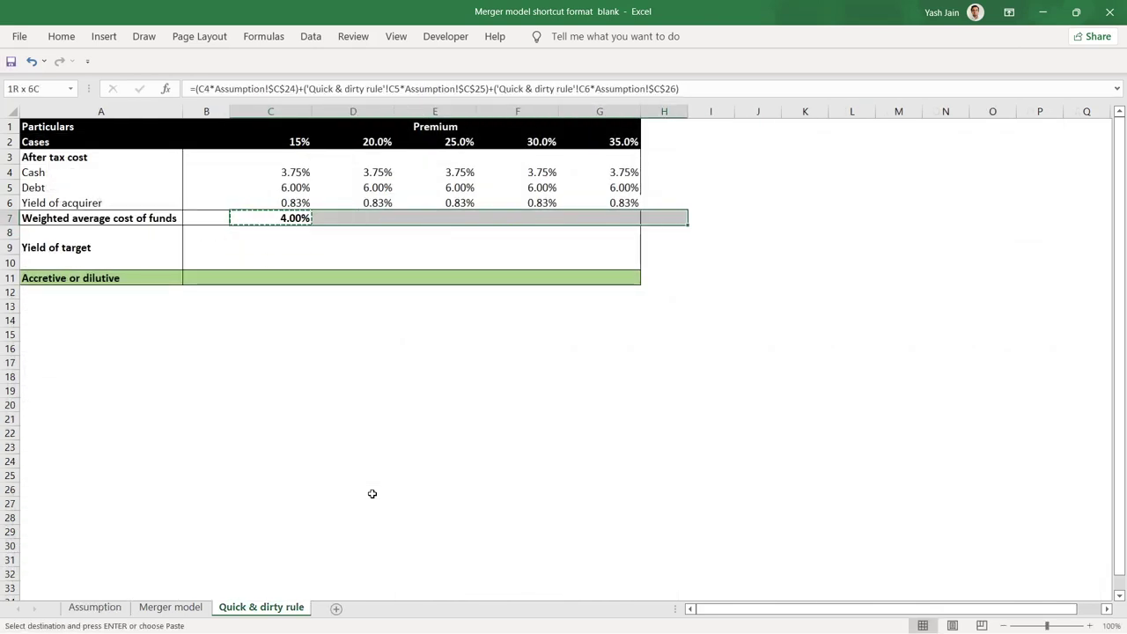
{"action": "key", "text": "shift+Left"}
{"action": "key", "text": "alt+h"}
{"action": "key", "text": "v"}
{"action": "key", "text": "s"}
{"action": "key", "text": "f"}
{"action": "key", "text": "Return"}
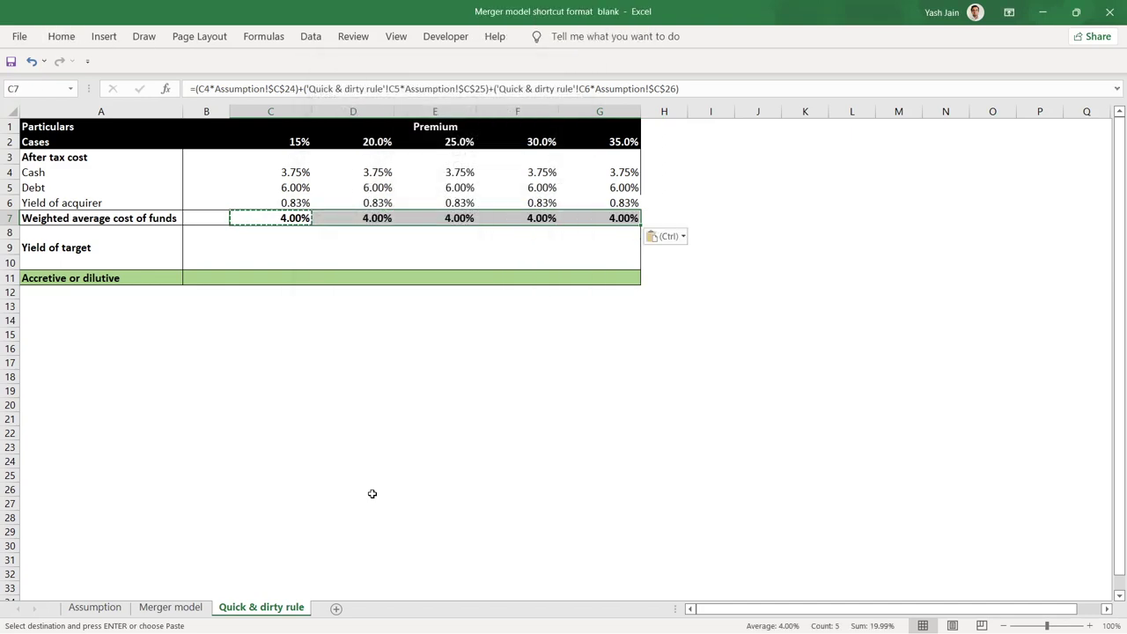
Step: Review the funding weights C24:C26 on the Assumption sheet and the cost of funds block A3:G7 on Quick & dirty rule
{"action": "key", "text": "shift+BackSpace"}
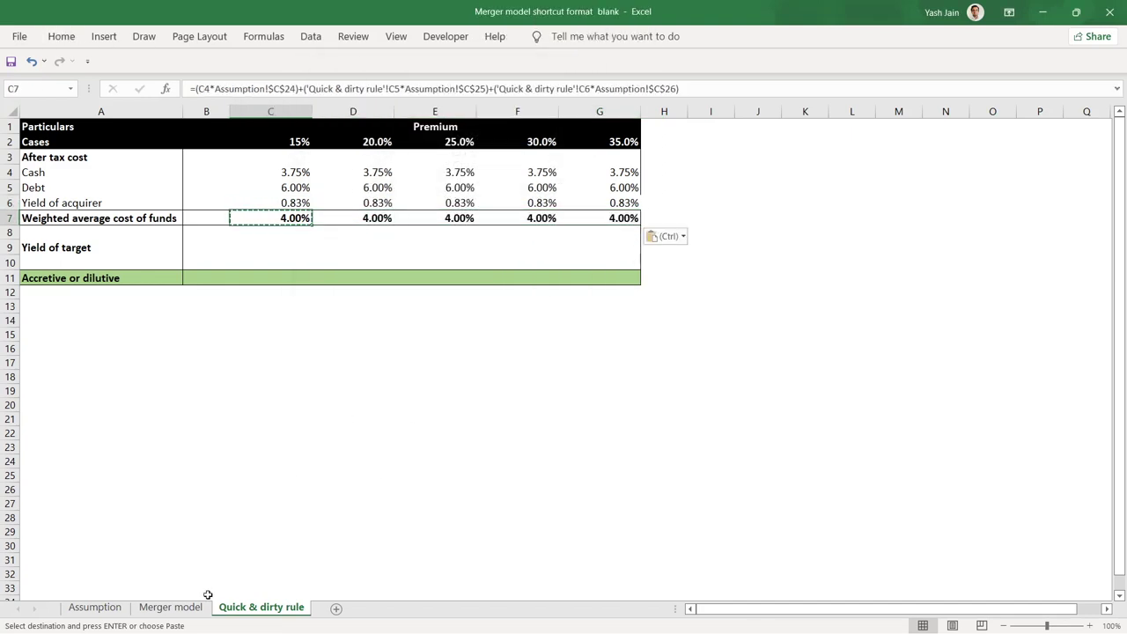
{"action": "left_click", "coordinate": [92, 608]}
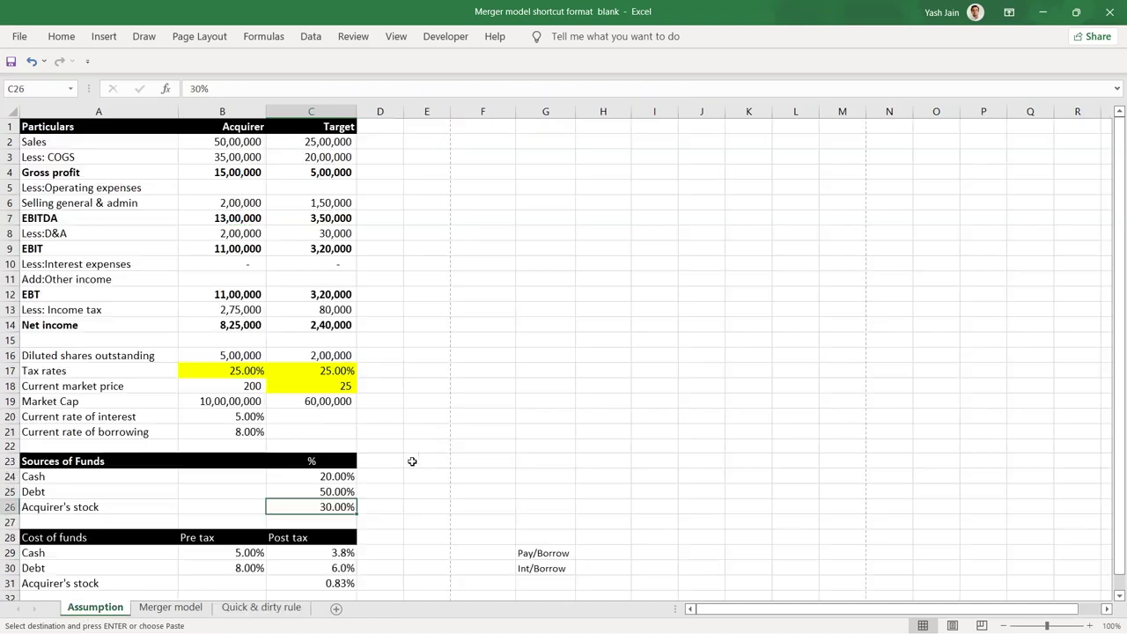
{"action": "left_click_drag", "start_coordinate": [318, 476], "coordinate": [326, 507]}
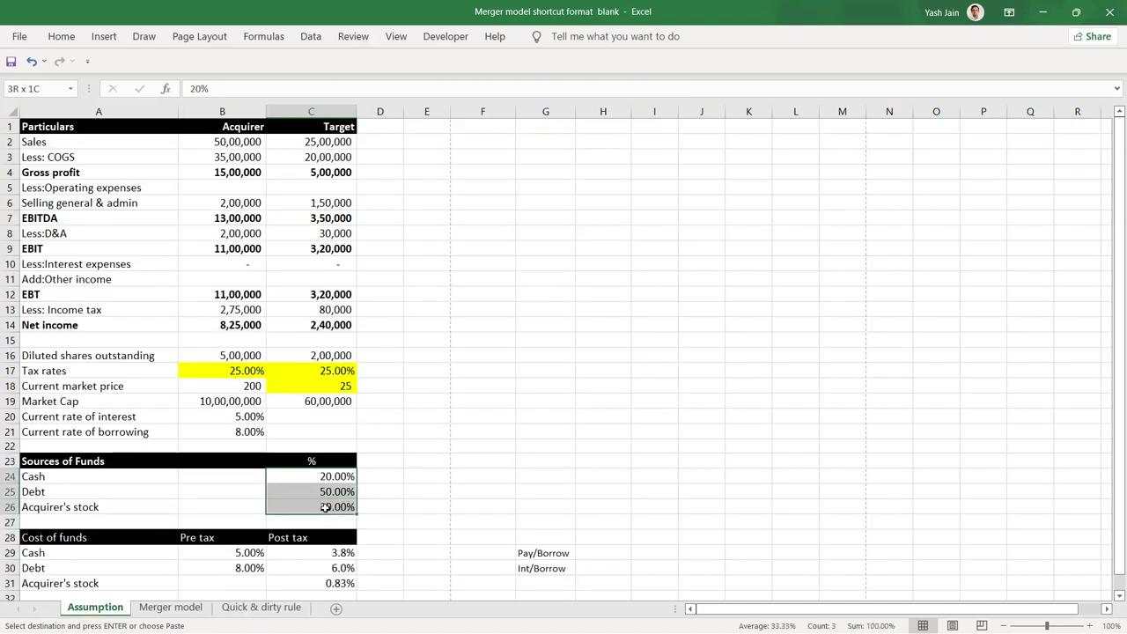
{"action": "left_click", "coordinate": [258, 608]}
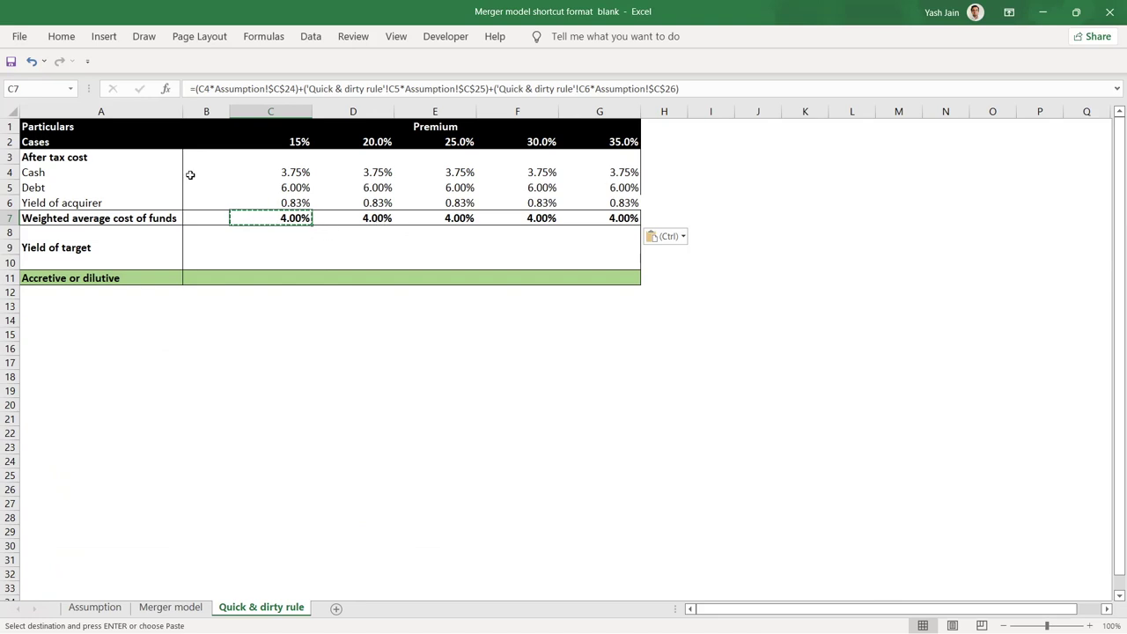
{"action": "left_click_drag", "start_coordinate": [40, 160], "coordinate": [623, 214]}
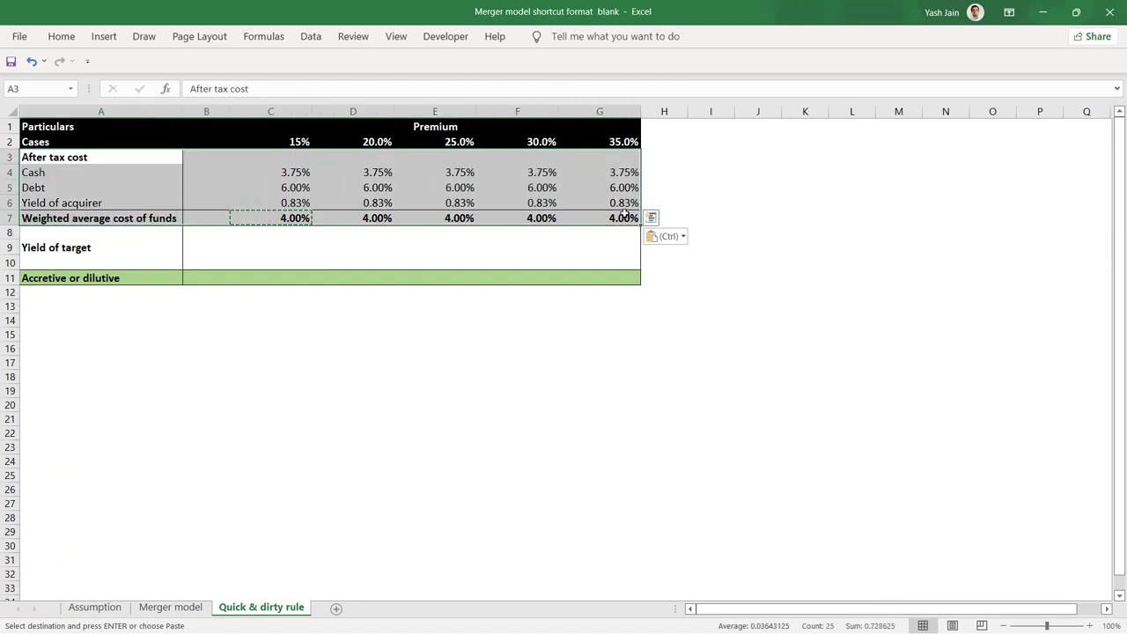
{"action": "key", "text": "Escape"}
{"action": "key", "text": "Down"}
{"action": "key", "text": "Down"}
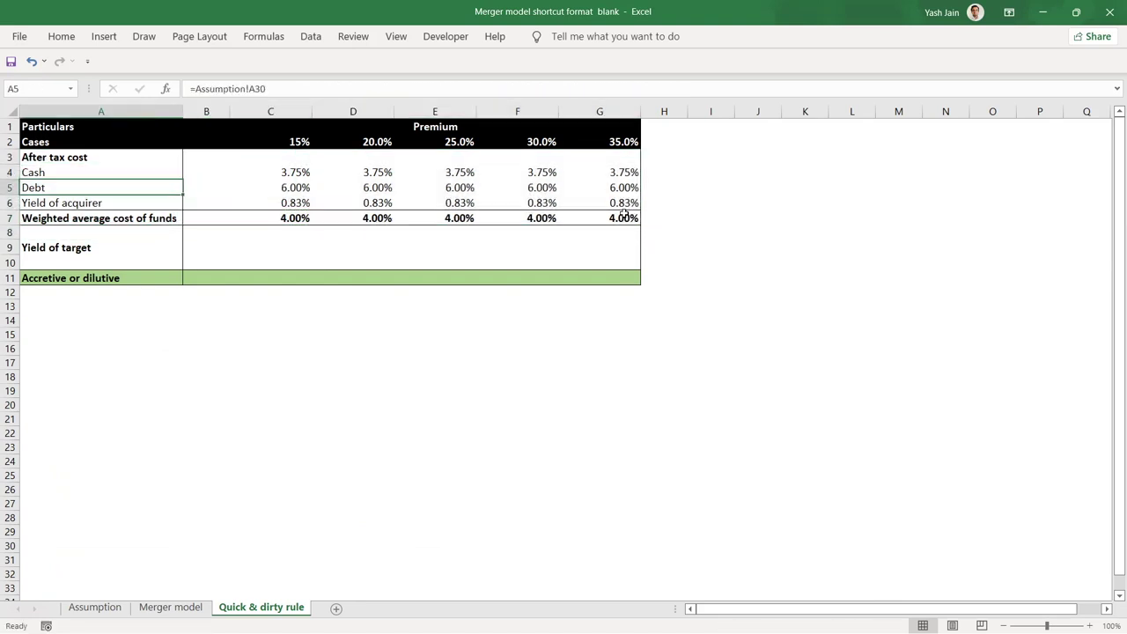
Step: Switch to the PowerPoint slide show, advance to the Step-2 slide, and mark "Target's yield" and "purchase price" with ink
{"action": "key", "text": "alt+Tab"}
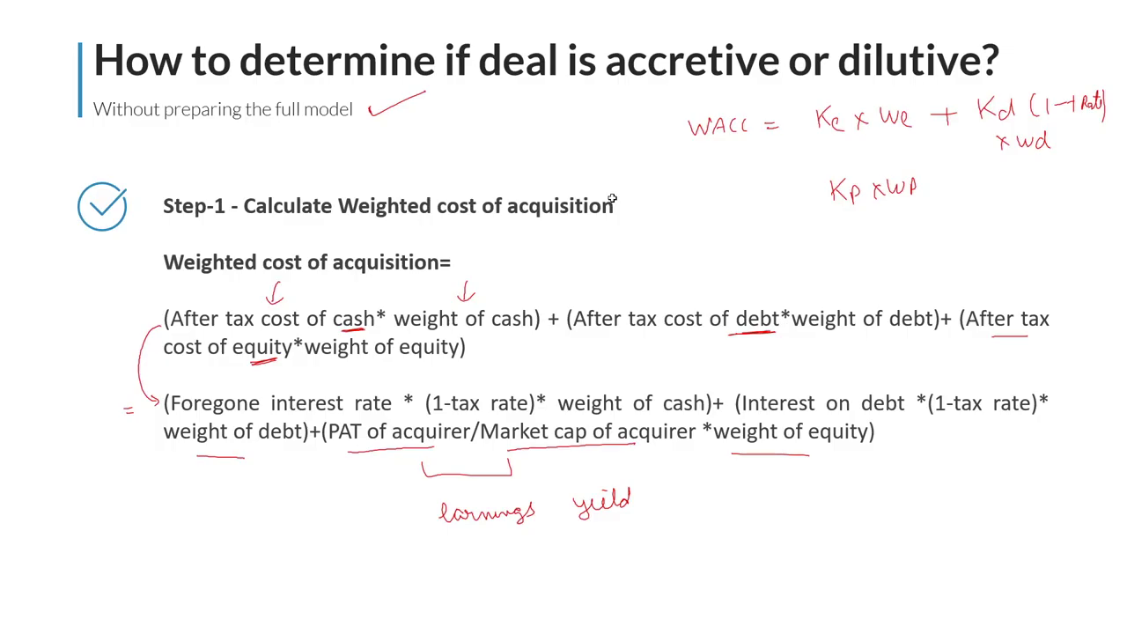
{"action": "key", "text": "Right"}
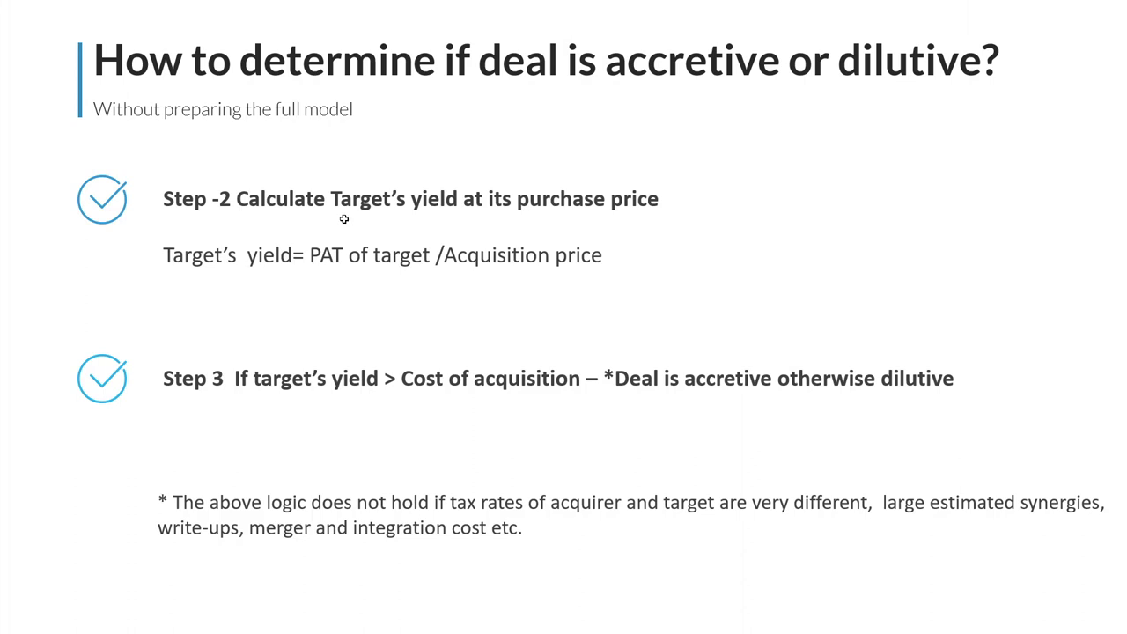
{"action": "left_click_drag", "start_coordinate": [343, 218], "coordinate": [424, 212]}
{"action": "mouse_move", "coordinate": [531, 213]}
{"action": "left_mouse_down"}
{"action": "mouse_move", "coordinate": [663, 210]}
{"action": "mouse_move", "coordinate": [606, 180]}
{"action": "mouse_move", "coordinate": [512, 206]}
{"action": "mouse_move", "coordinate": [539, 213]}
{"action": "left_mouse_up"}
Step: Handwrite the formula yield = earnings / purchase price in the blank area beside the Step-2 heading
{"action": "left_click_drag", "start_coordinate": [733, 115], "coordinate": [797, 121]}
{"action": "mouse_move", "coordinate": [809, 117]}
{"action": "left_mouse_down"}
{"action": "mouse_move", "coordinate": [952, 123]}
{"action": "mouse_move", "coordinate": [965, 104]}
{"action": "left_mouse_up"}
{"action": "left_click", "coordinate": [943, 102]}
{"action": "left_click_drag", "start_coordinate": [849, 131], "coordinate": [968, 125]}
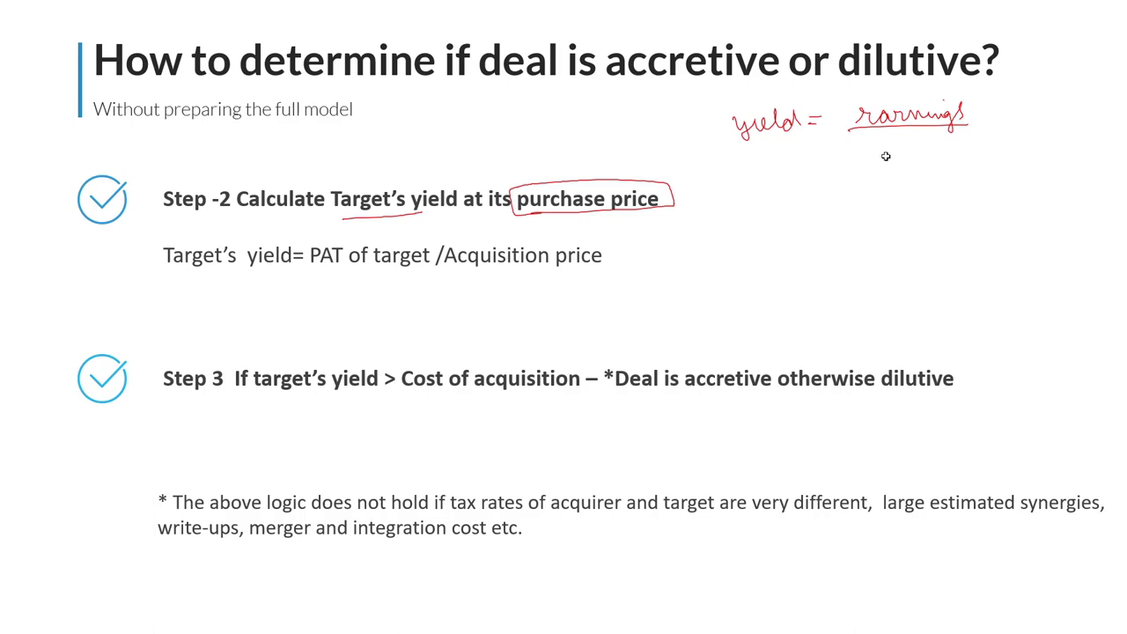
{"action": "left_click_drag", "start_coordinate": [879, 138], "coordinate": [1018, 136]}
{"action": "left_click", "coordinate": [1000, 125]}
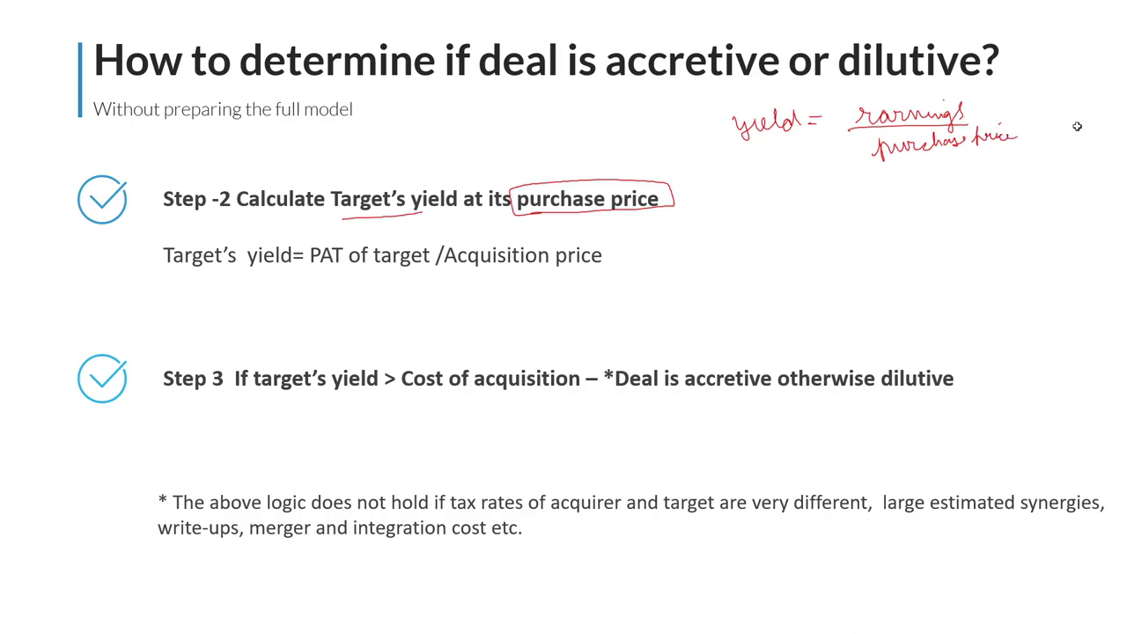
Step: Draw arrows to the handwritten purchase price and earnings, and underline "PAT of target" and "Acquisition price" on the slide
{"action": "left_click_drag", "start_coordinate": [1079, 138], "coordinate": [1032, 139]}
{"action": "mouse_move", "coordinate": [1012, 98]}
{"action": "left_mouse_down"}
{"action": "mouse_move", "coordinate": [974, 104]}
{"action": "mouse_move", "coordinate": [974, 114]}
{"action": "left_mouse_up"}
{"action": "left_click_drag", "start_coordinate": [332, 276], "coordinate": [392, 276]}
{"action": "left_click_drag", "start_coordinate": [460, 272], "coordinate": [570, 270]}
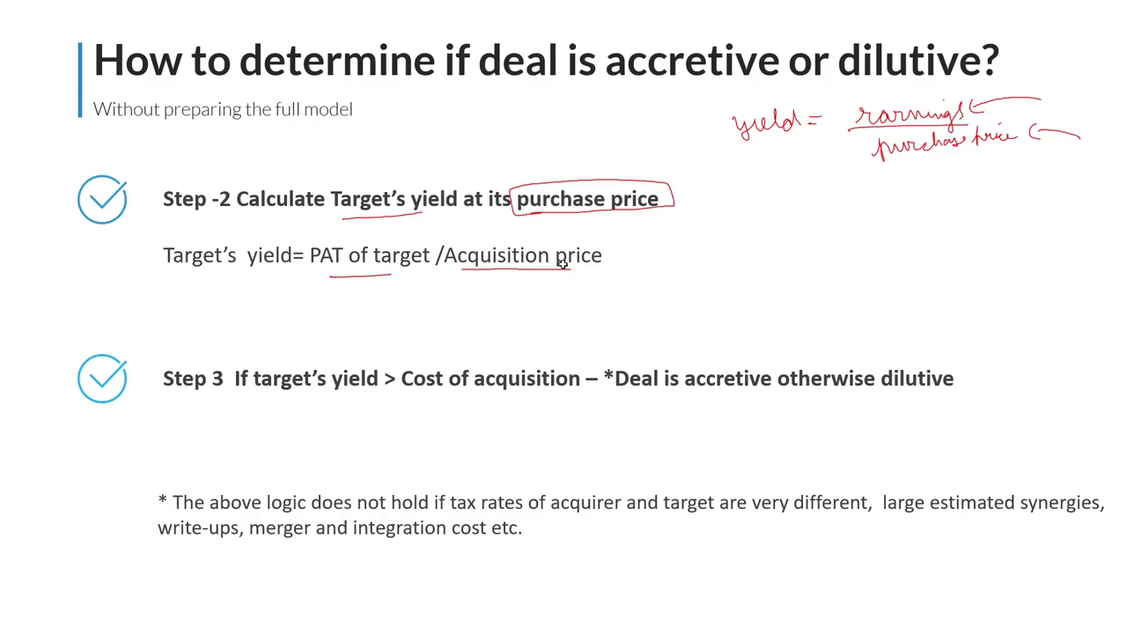
Step: Switch to the Excel workbook and calculate the target's yield in C9 of Quick & dirty rule as =Assumption!$C$14/'Merger model'!C6
{"action": "key", "text": "alt+Tab"}
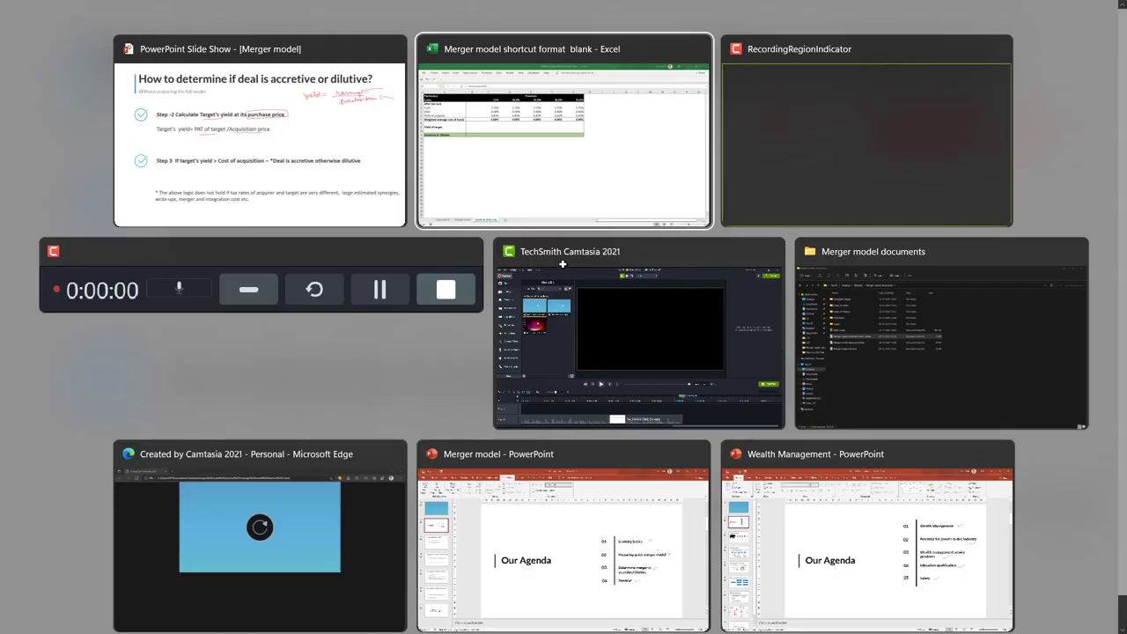
{"action": "key", "text": "Right"}
{"action": "key", "text": "Down"}
{"action": "key", "text": "Down"}
{"action": "key", "text": "Right"}
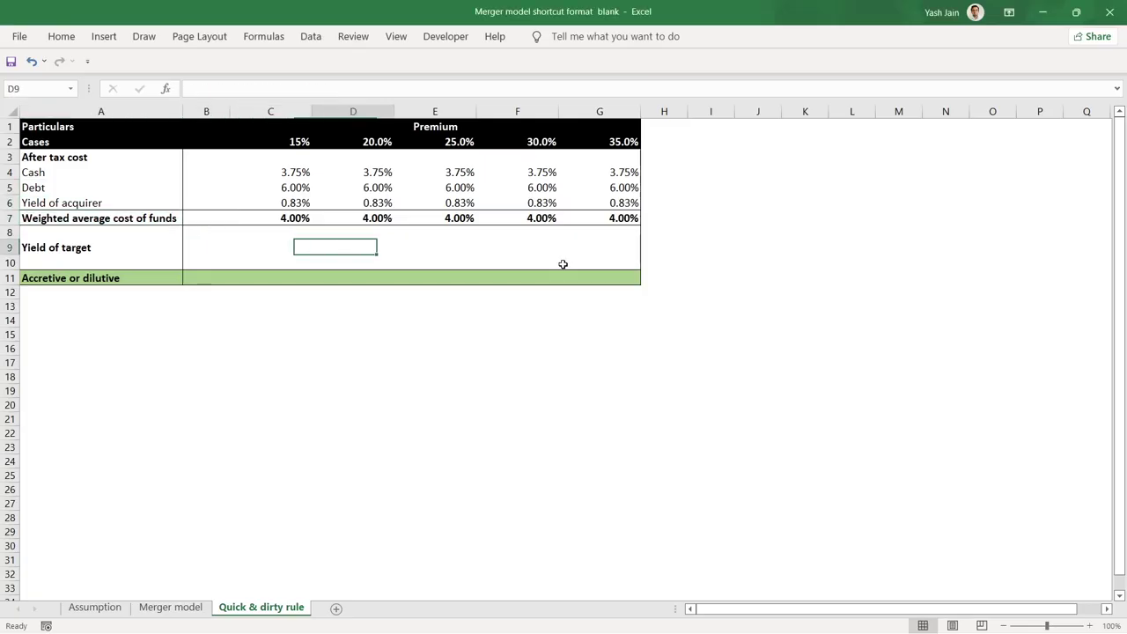
{"action": "type", "text": "="}
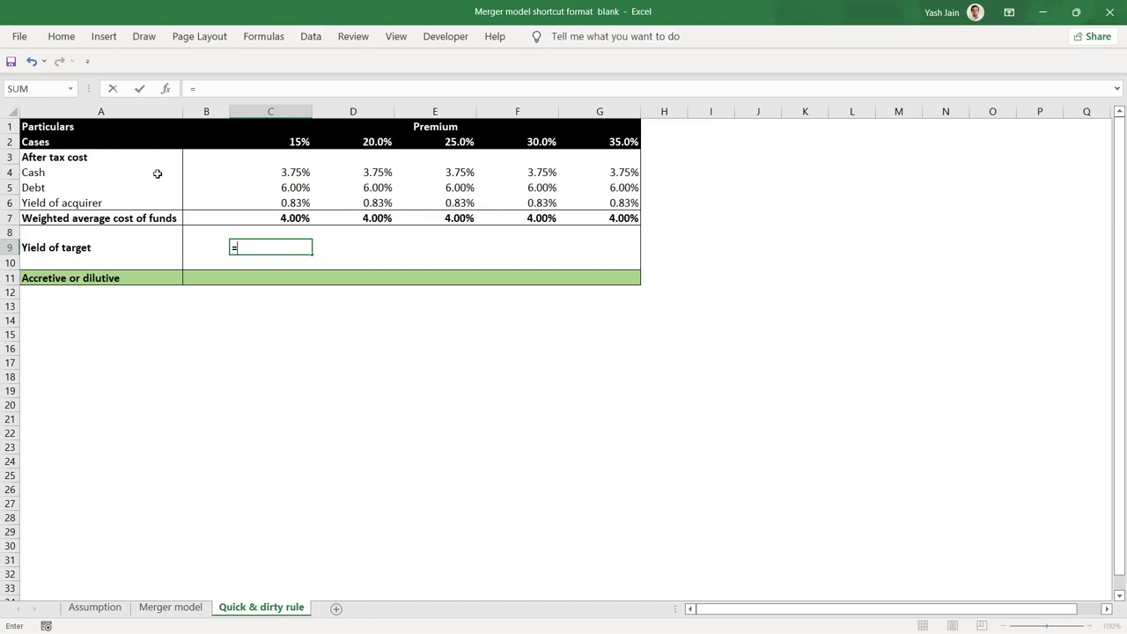
{"action": "left_click", "coordinate": [94, 607]}
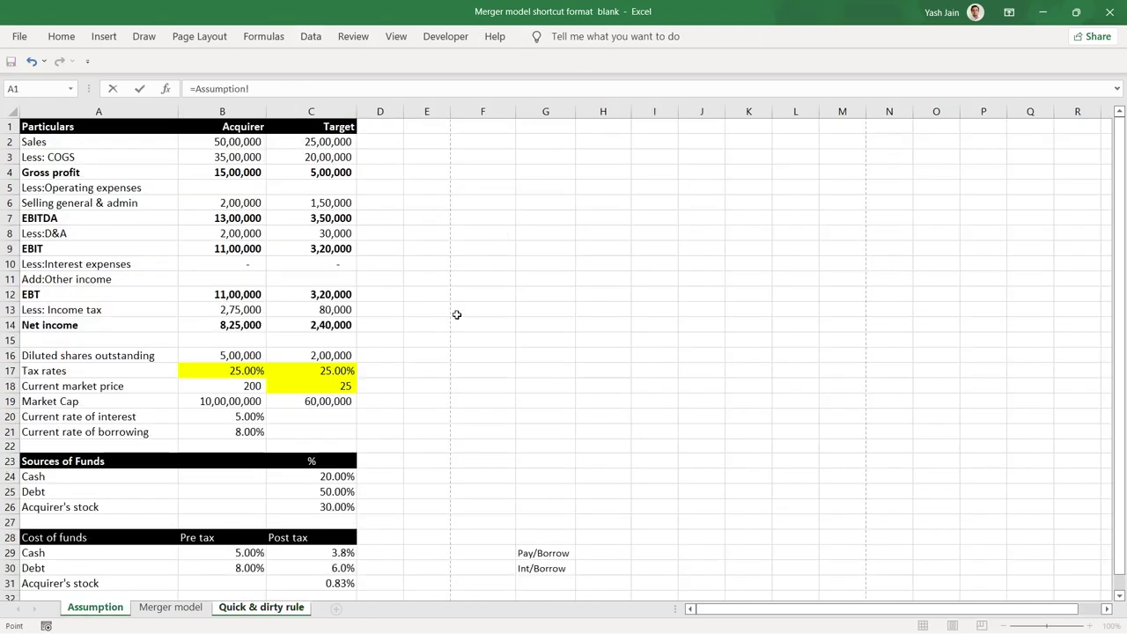
{"action": "left_click", "coordinate": [331, 325]}
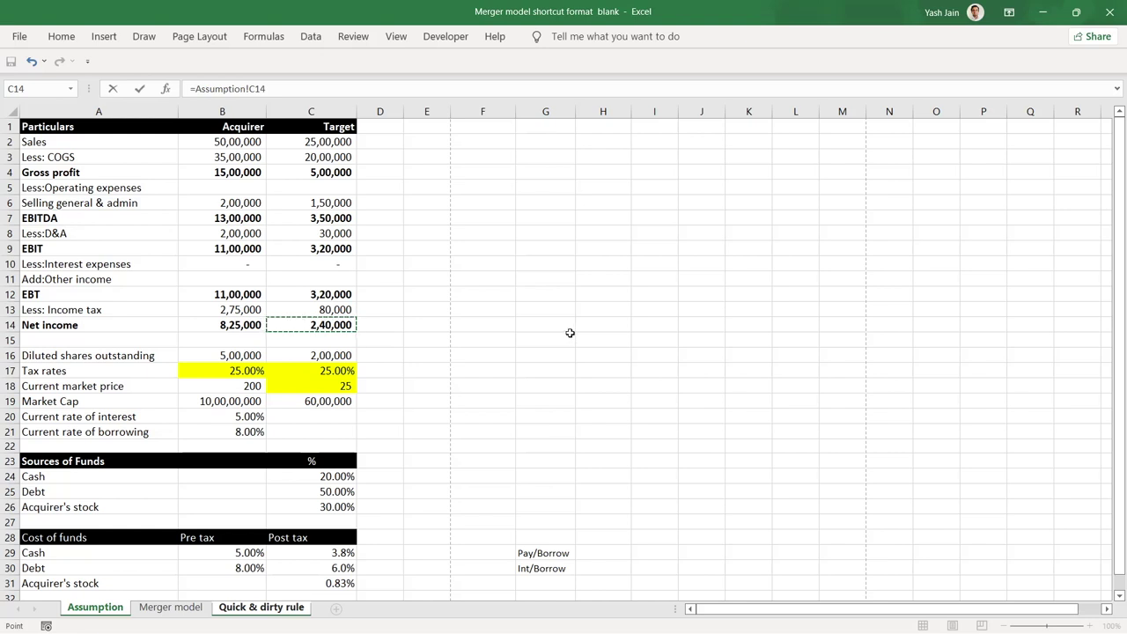
{"action": "key", "text": "F4"}
{"action": "type", "text": "/"}
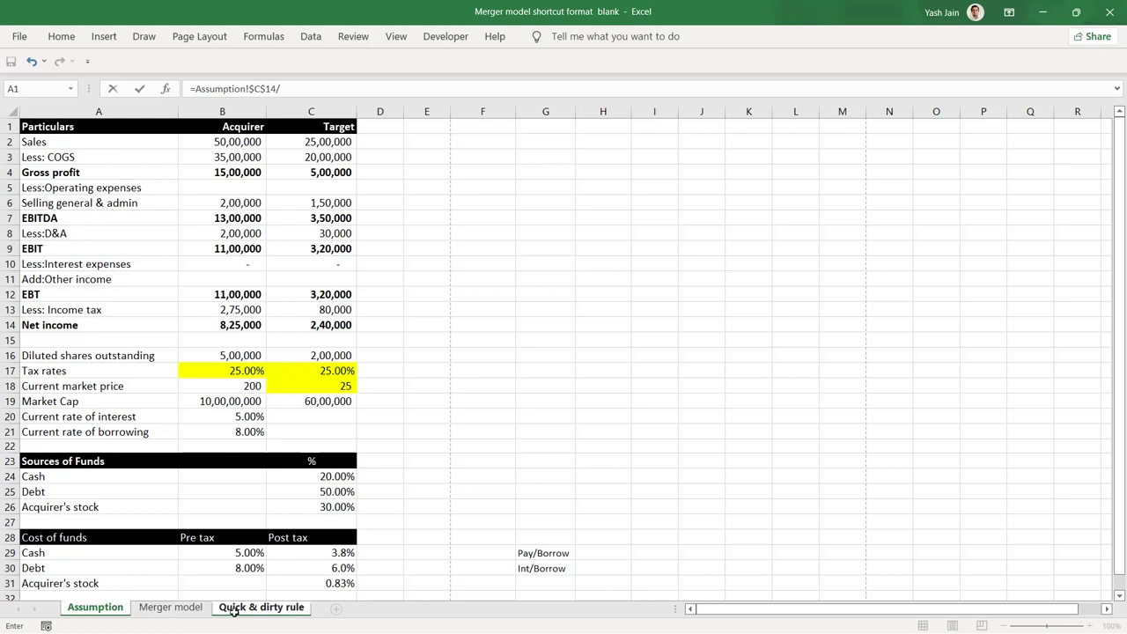
{"action": "left_click", "coordinate": [182, 608]}
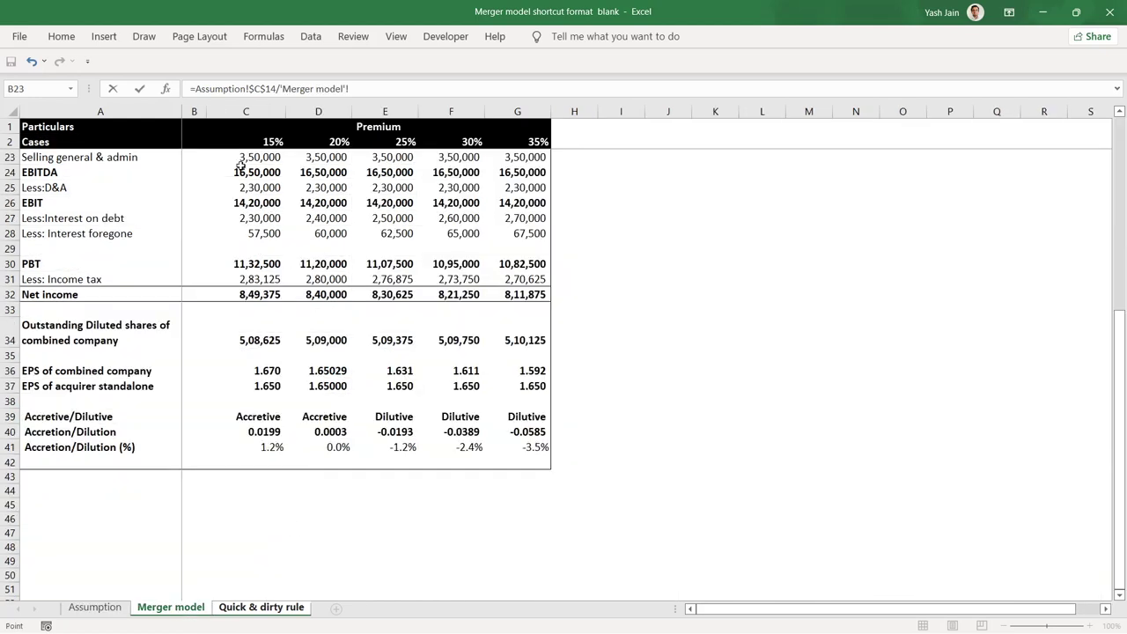
{"action": "scroll", "coordinate": [264, 256], "scroll_direction": "up", "scroll_amount": 7}
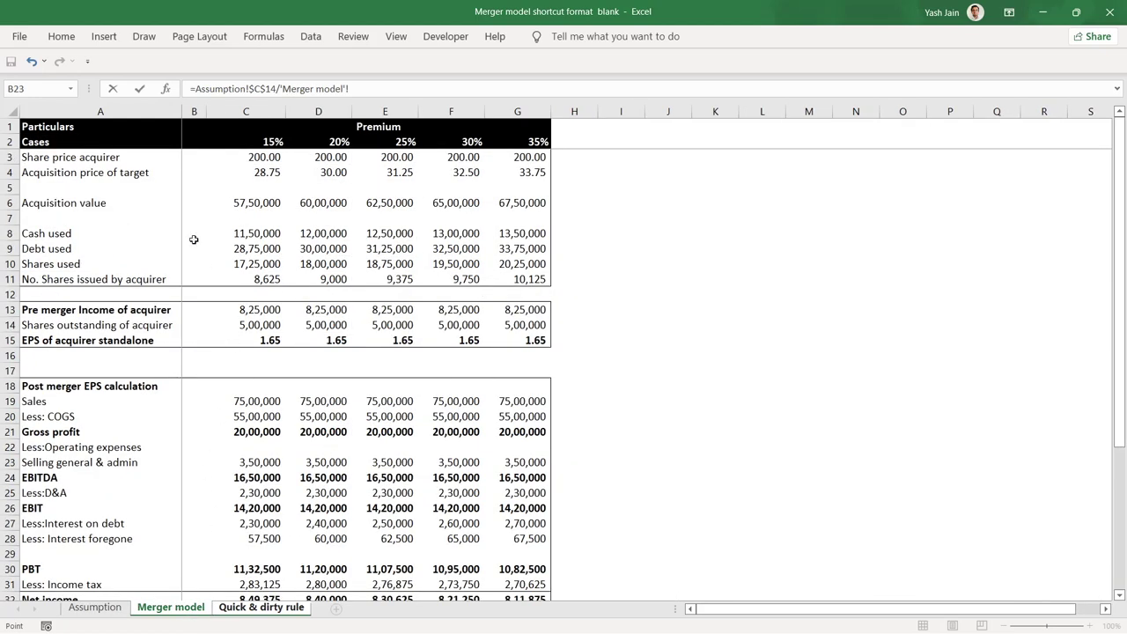
{"action": "left_click", "coordinate": [253, 205]}
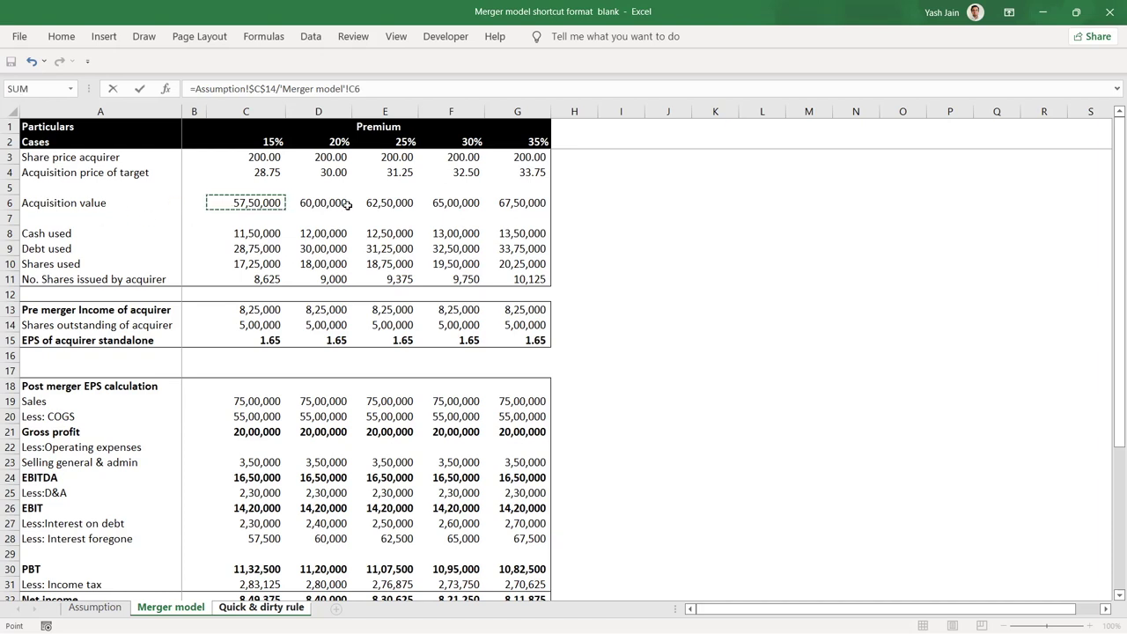
{"action": "key", "text": "ctrl+Return"}
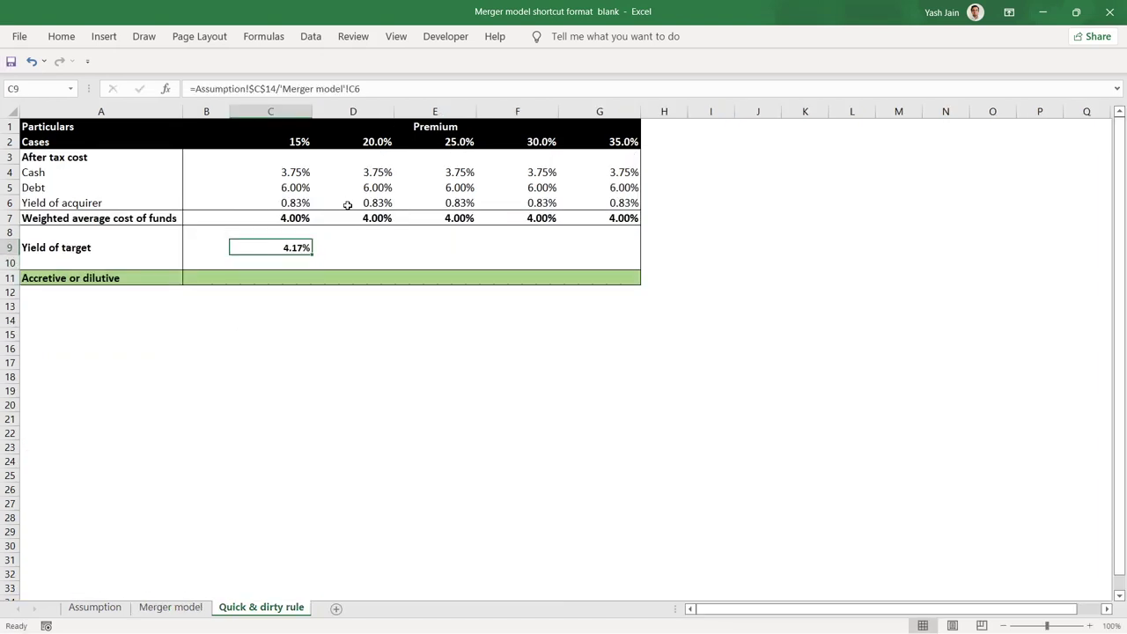
Step: Copy the target yield formula from C9 across to G9, pasting formulas only
{"action": "key", "text": "ctrl+c"}
{"action": "key", "text": "shift+Right"}
{"action": "key", "text": "shift+Right"}
{"action": "key", "text": "shift+Right"}
{"action": "key", "text": "shift+Right"}
{"action": "key", "text": "alt+e"}
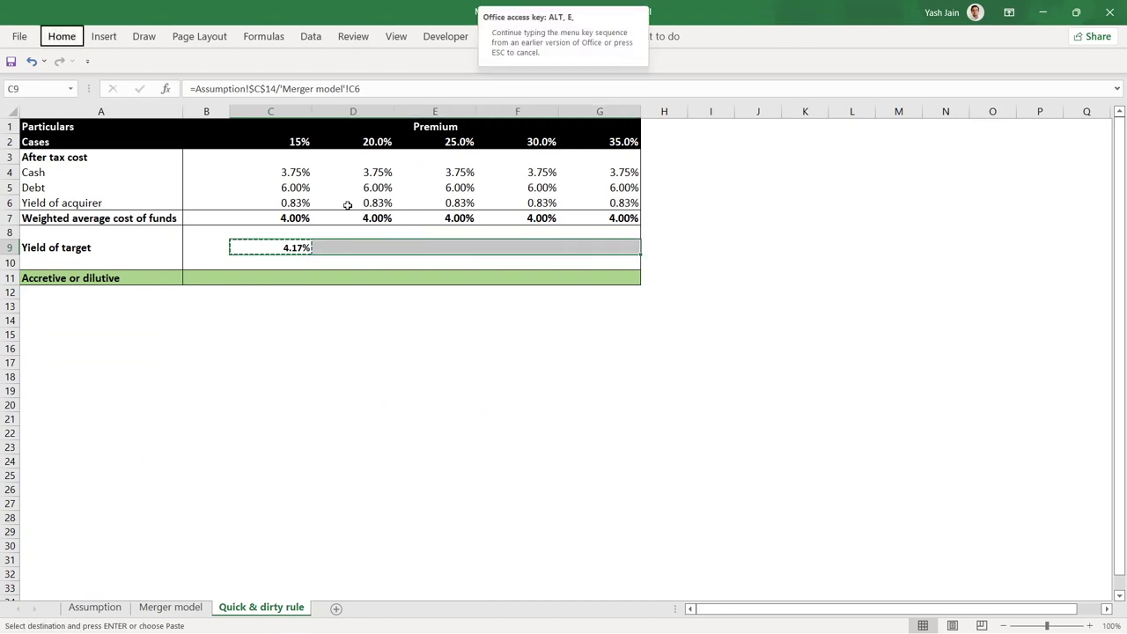
{"action": "key", "text": "s"}
{"action": "key", "text": "f"}
{"action": "key", "text": "Return"}
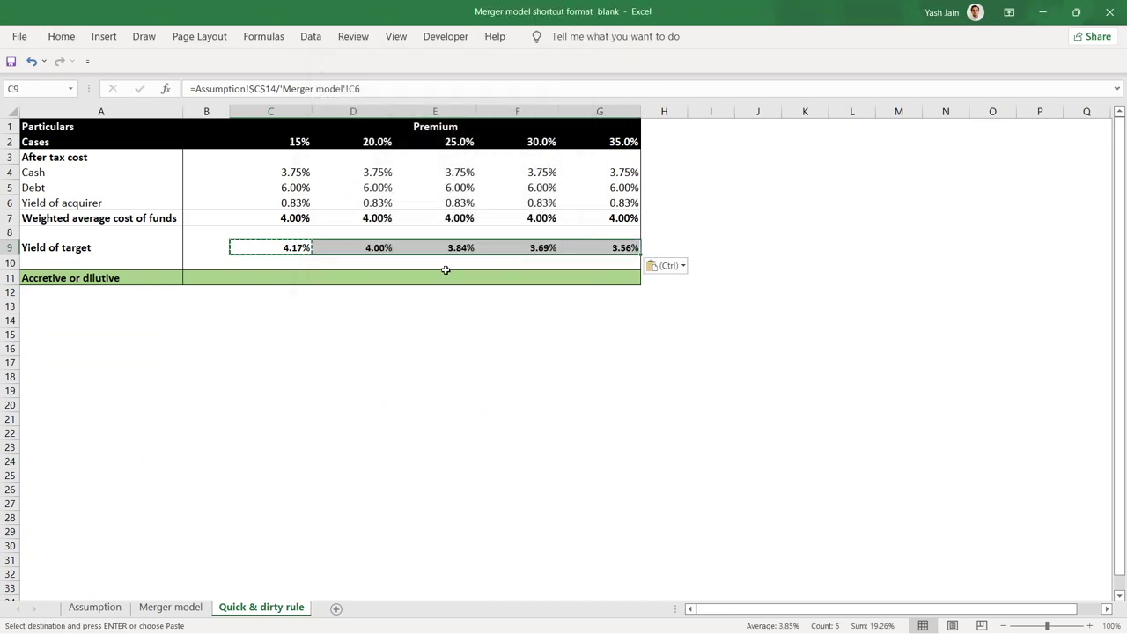
Step: Review the target yields in C9:G9 against the premium cases in C2:G2
{"action": "left_click", "coordinate": [277, 244]}
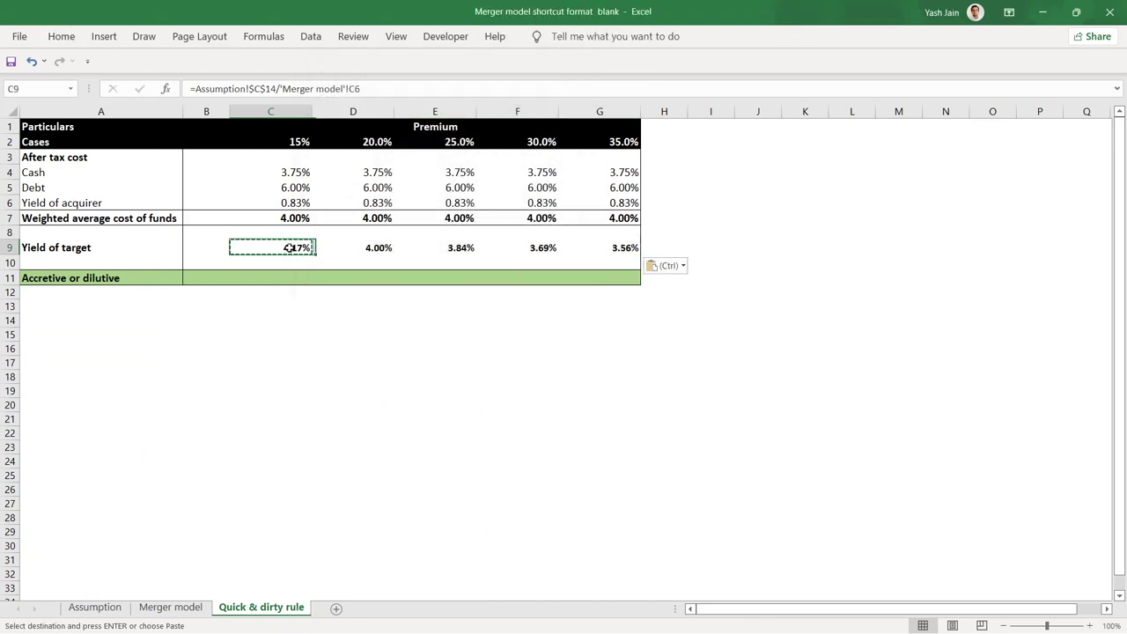
{"action": "left_click", "coordinate": [379, 248]}
{"action": "left_click", "coordinate": [457, 248]}
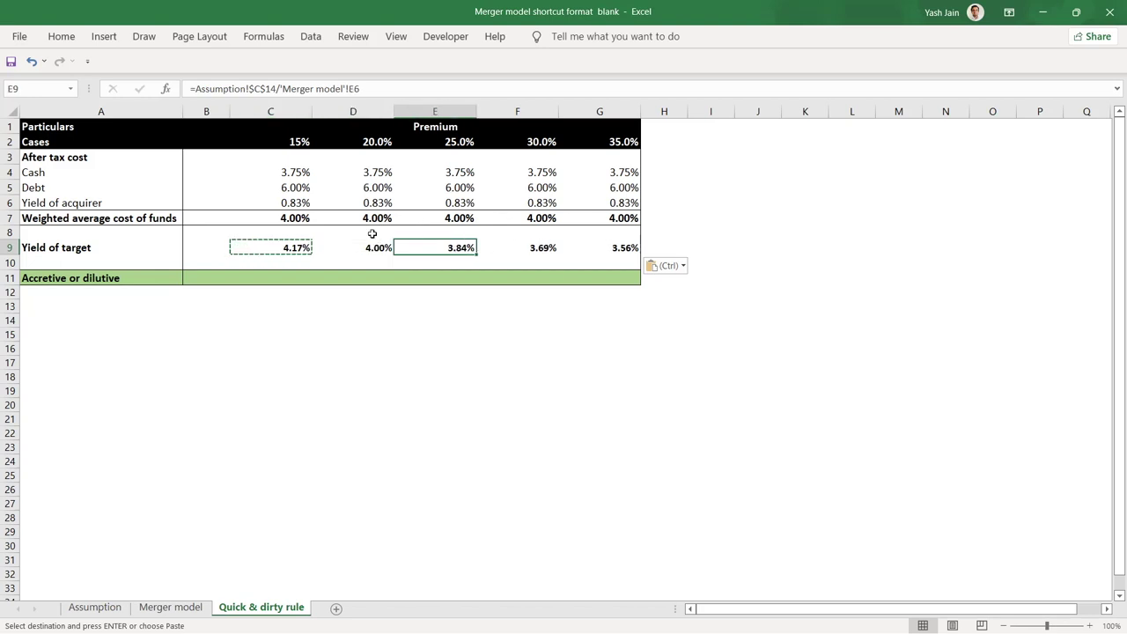
{"action": "left_click_drag", "start_coordinate": [282, 139], "coordinate": [631, 144]}
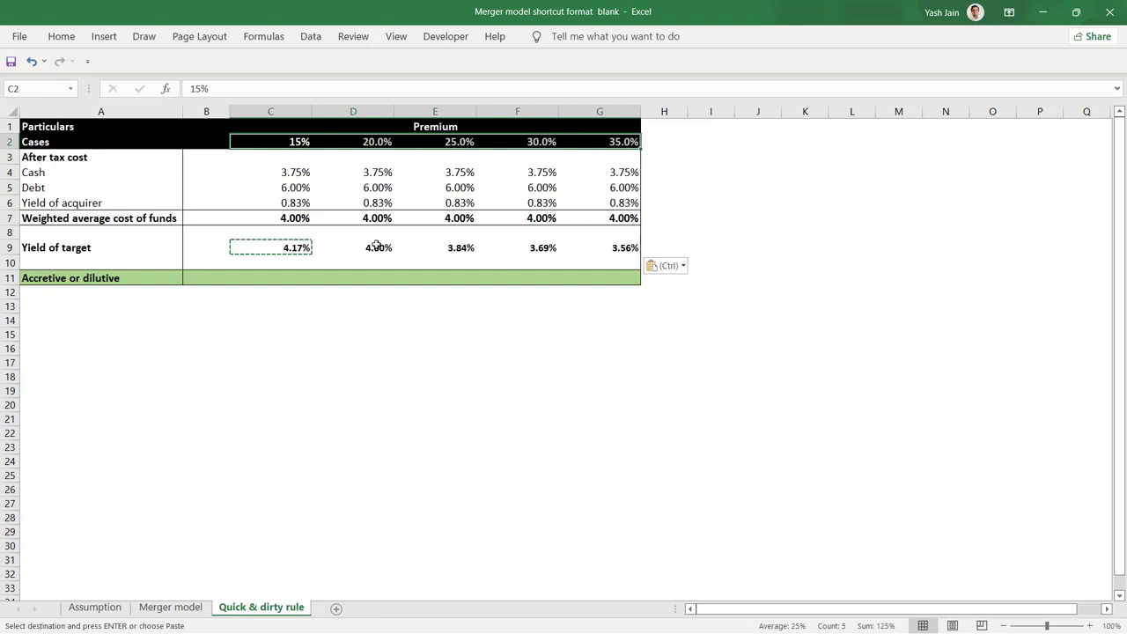
{"action": "left_click_drag", "start_coordinate": [299, 249], "coordinate": [635, 251]}
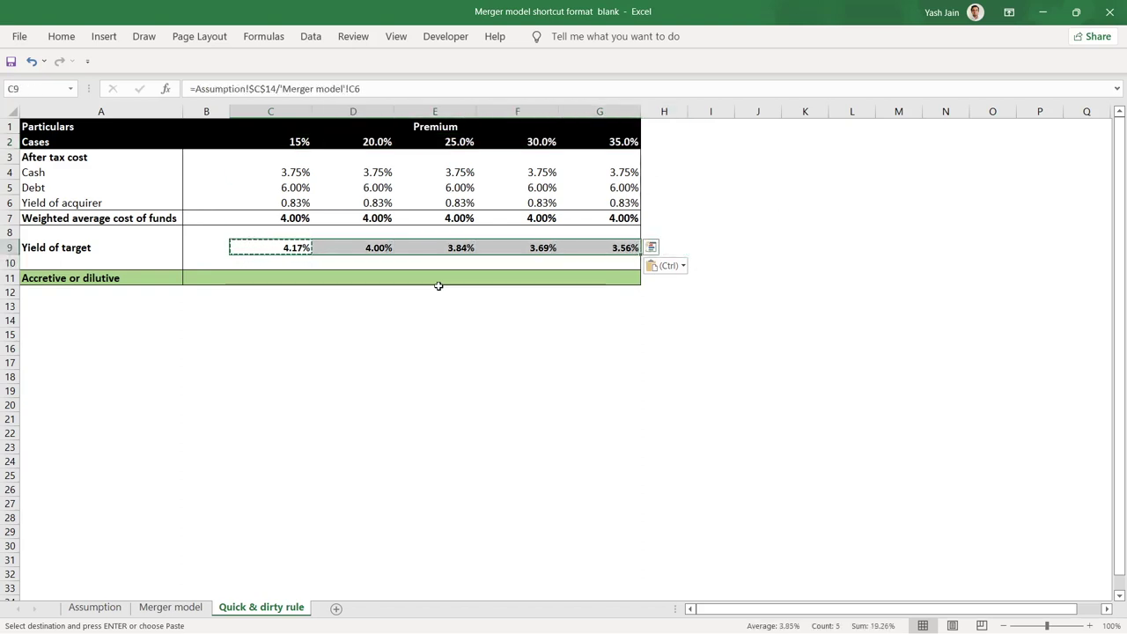
Step: Select C11, switch to the PowerPoint slide show, and underline "target's yield", "Cost of acquisition", "accretive" and "dilutive" in Step 3
{"action": "left_click", "coordinate": [280, 282]}
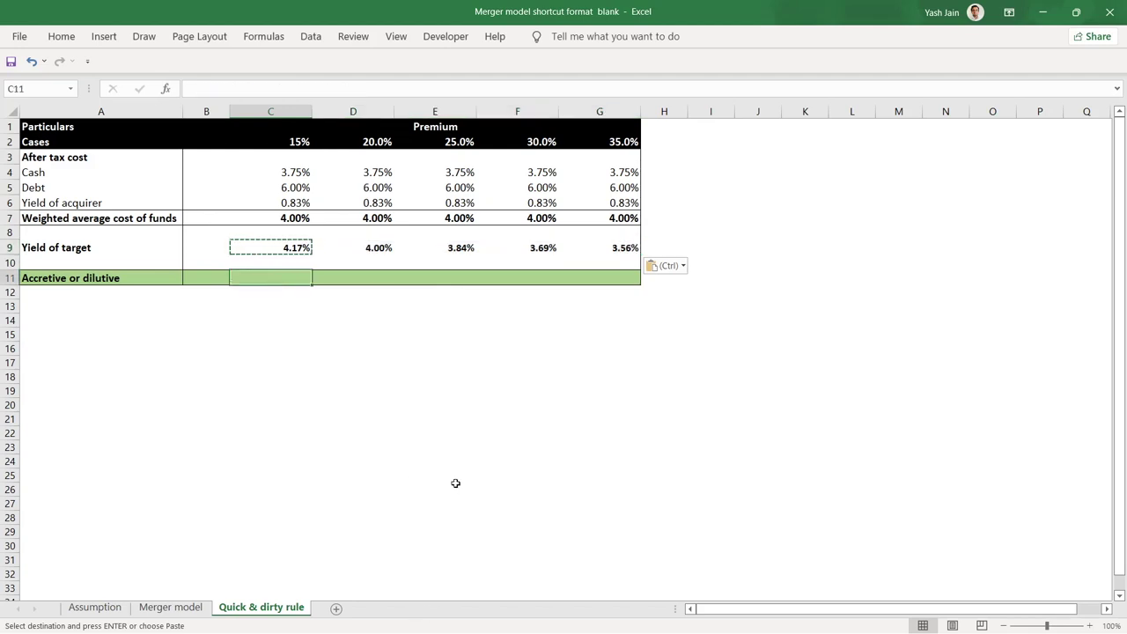
{"action": "key", "text": "alt+Tab"}
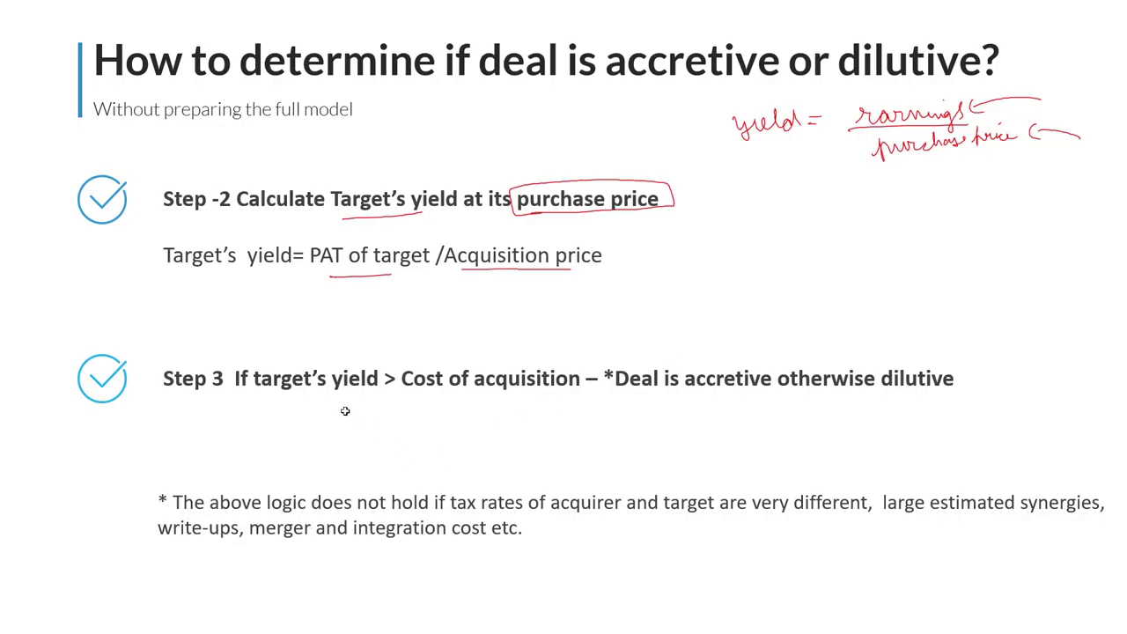
{"action": "left_click_drag", "start_coordinate": [303, 396], "coordinate": [548, 395]}
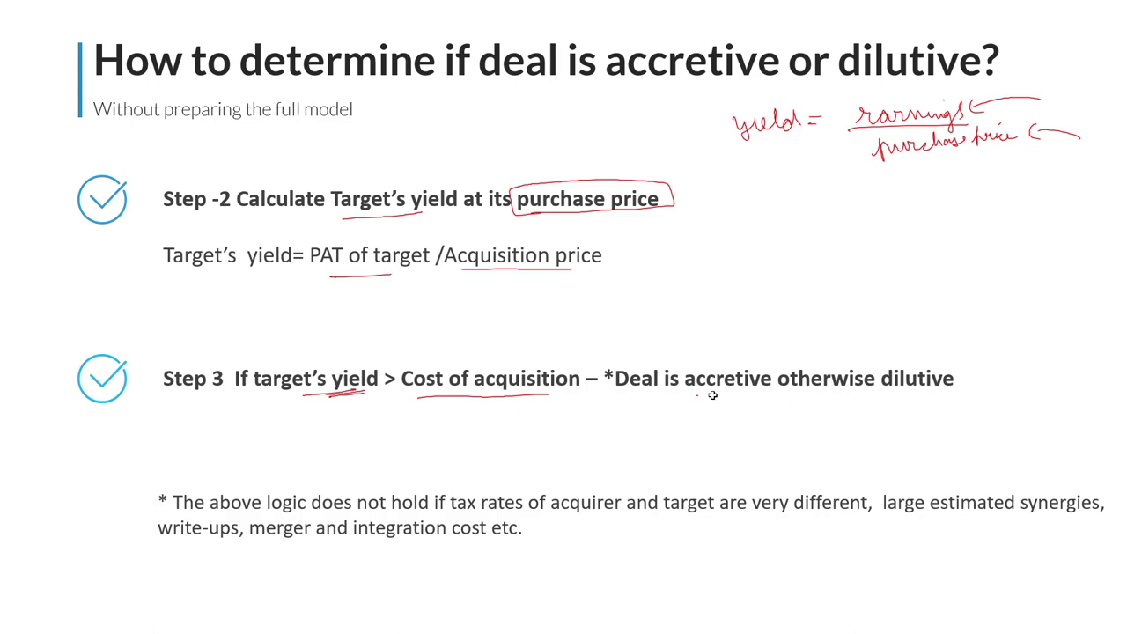
{"action": "left_click_drag", "start_coordinate": [697, 396], "coordinate": [770, 396]}
{"action": "left_click_drag", "start_coordinate": [883, 398], "coordinate": [957, 395]}
Step: Switch back to Excel and enter the formula =IF(C9>C7,"Accretive","Dilutive") in C11
{"action": "key", "text": "alt+Tab"}
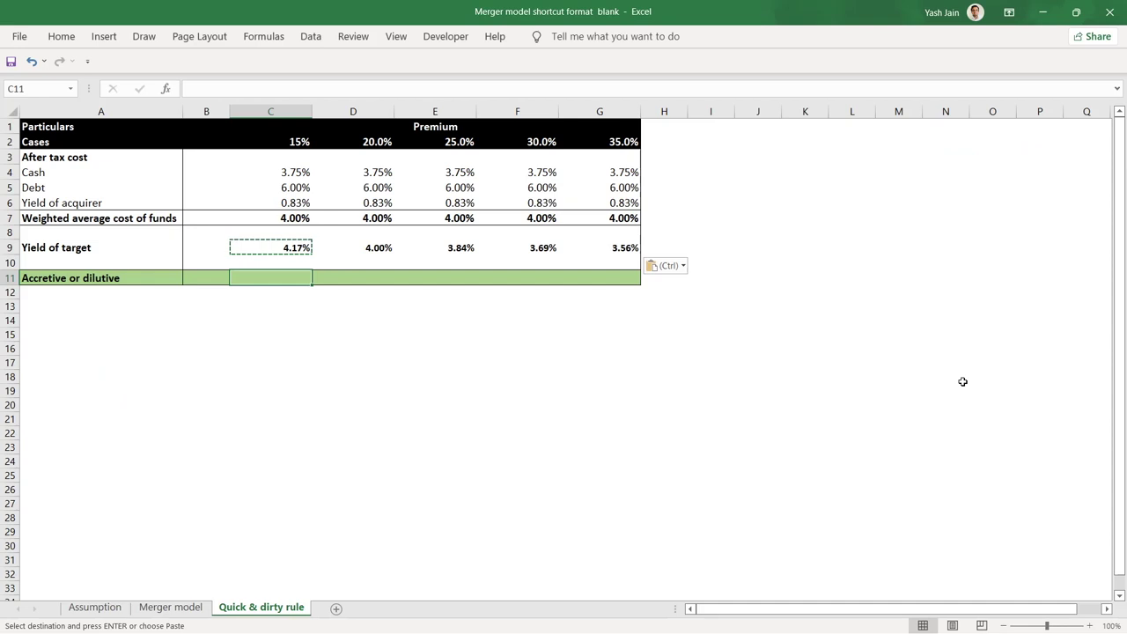
{"action": "type", "text": "=if("}
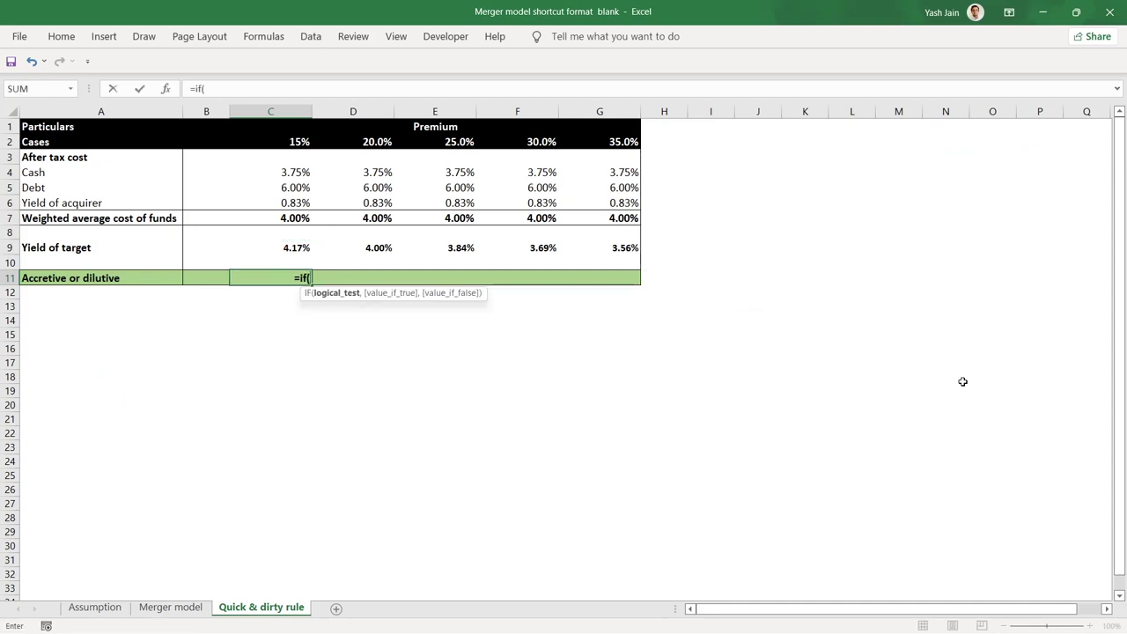
{"action": "key", "text": "Up"}
{"action": "key", "text": "Up"}
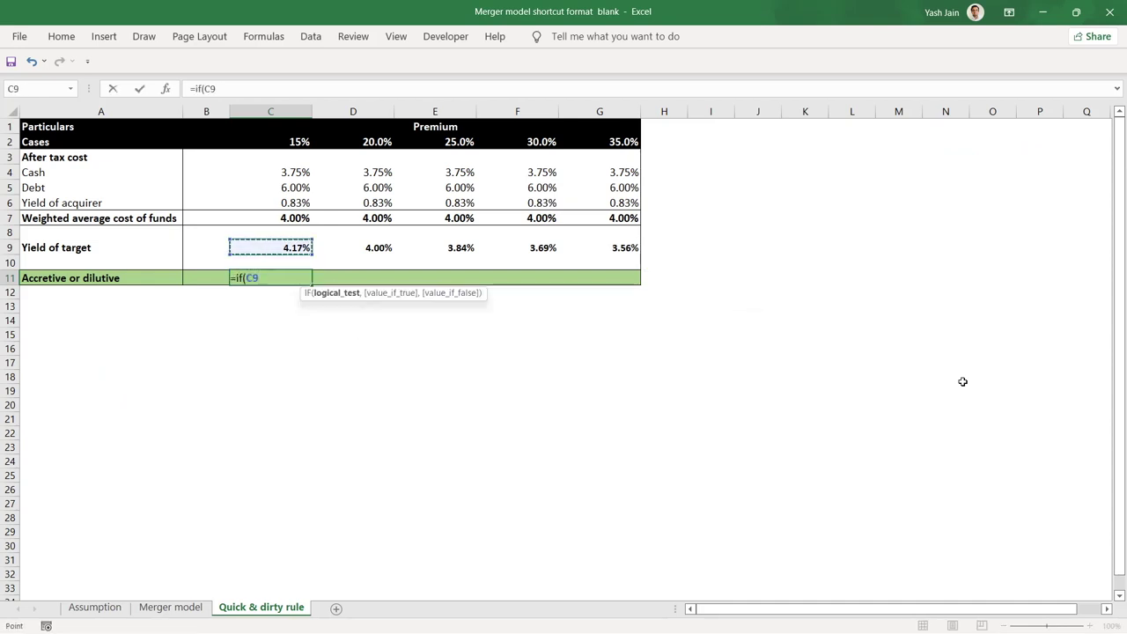
{"action": "type", "text": ">"}
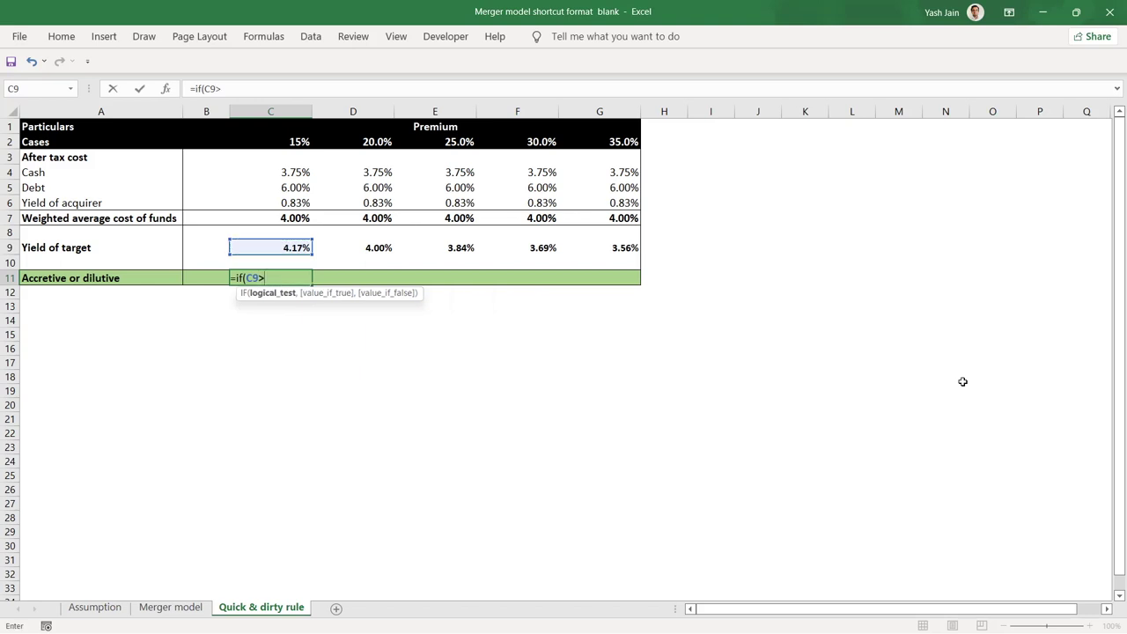
{"action": "left_click", "coordinate": [282, 219]}
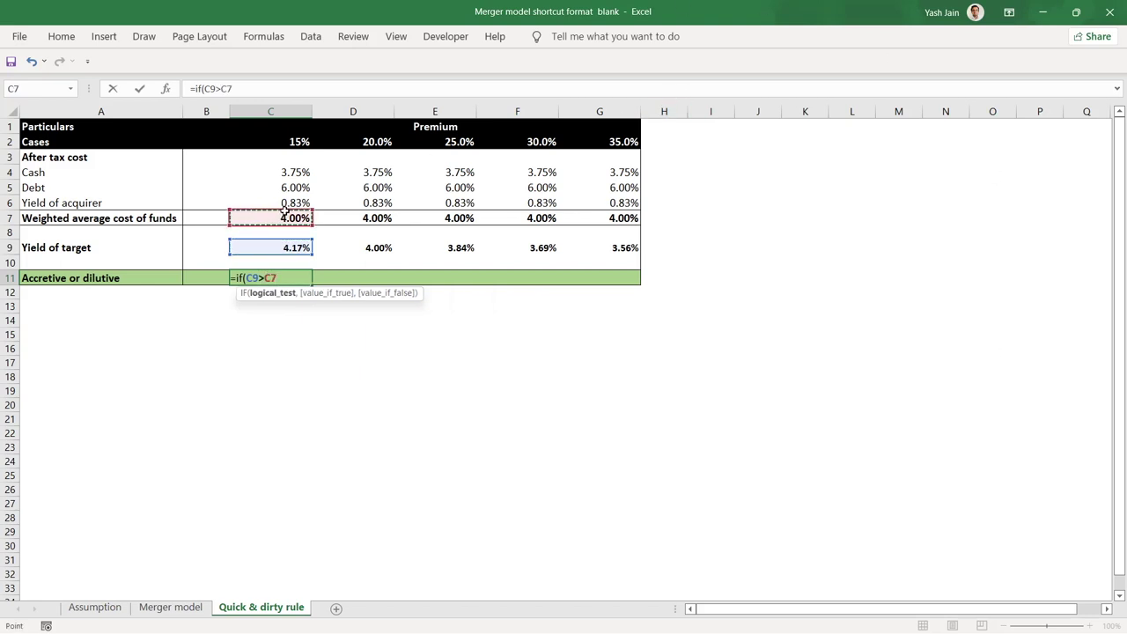
{"action": "type", "text": ","}
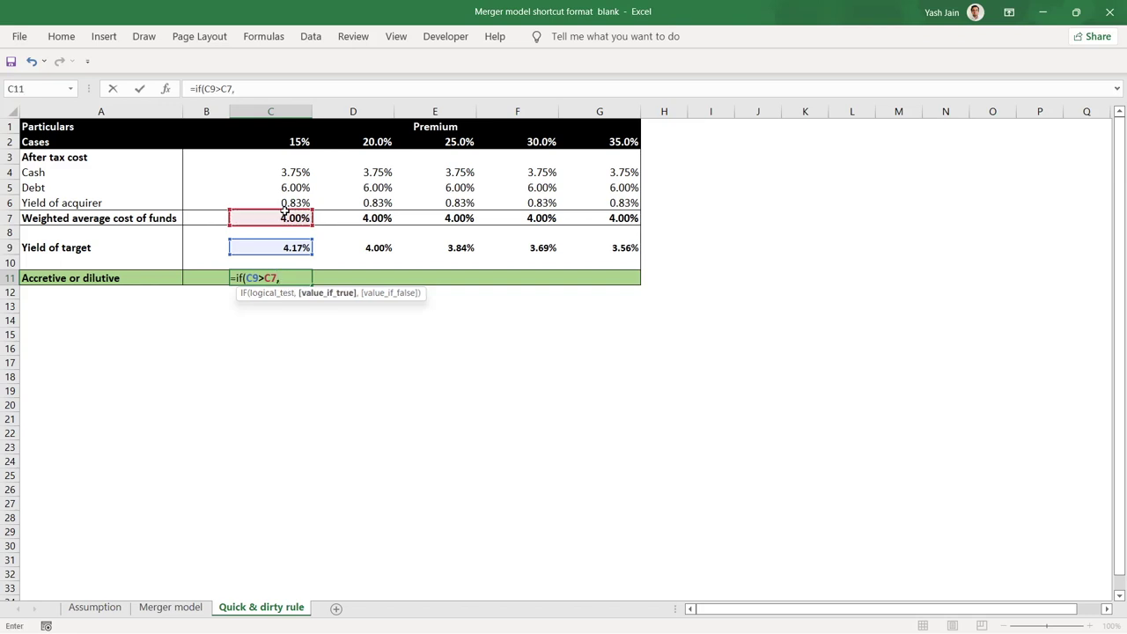
{"action": "type", "text": "\"Accretive"}
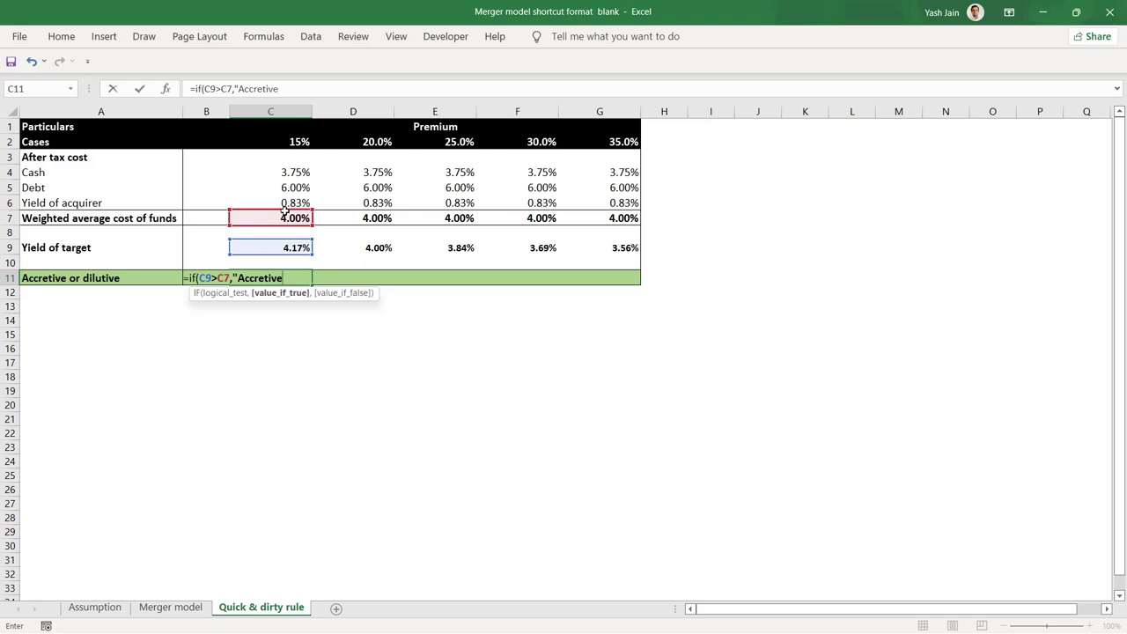
{"action": "type", "text": "\","}
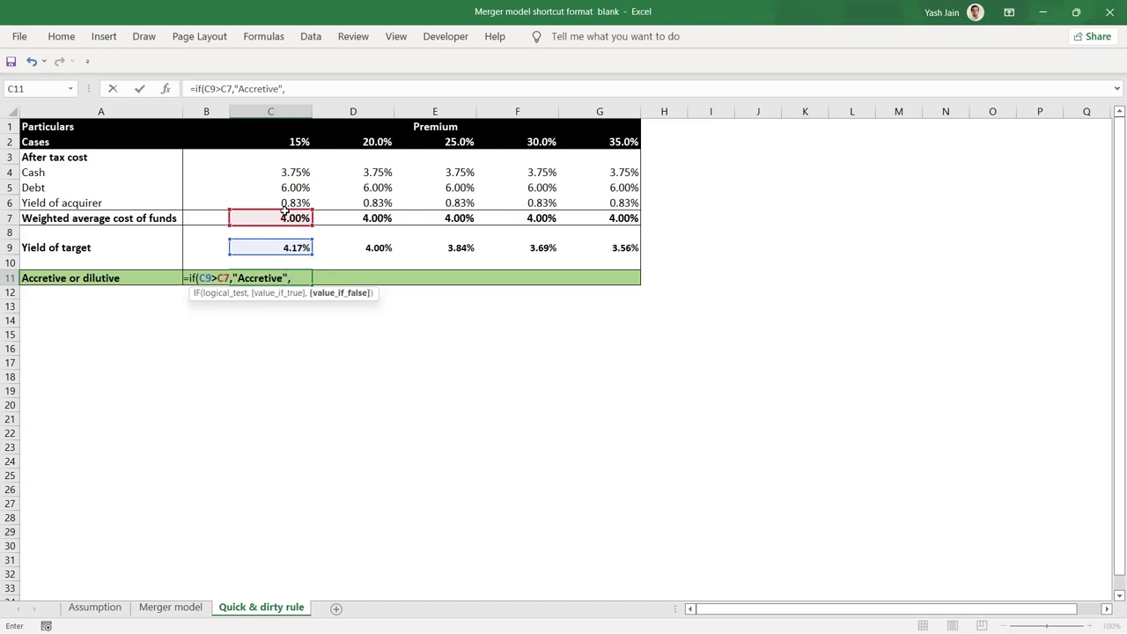
{"action": "type", "text": "D"}
{"action": "key", "text": "BackSpace"}
{"action": "type", "text": "\"Dilitive"}
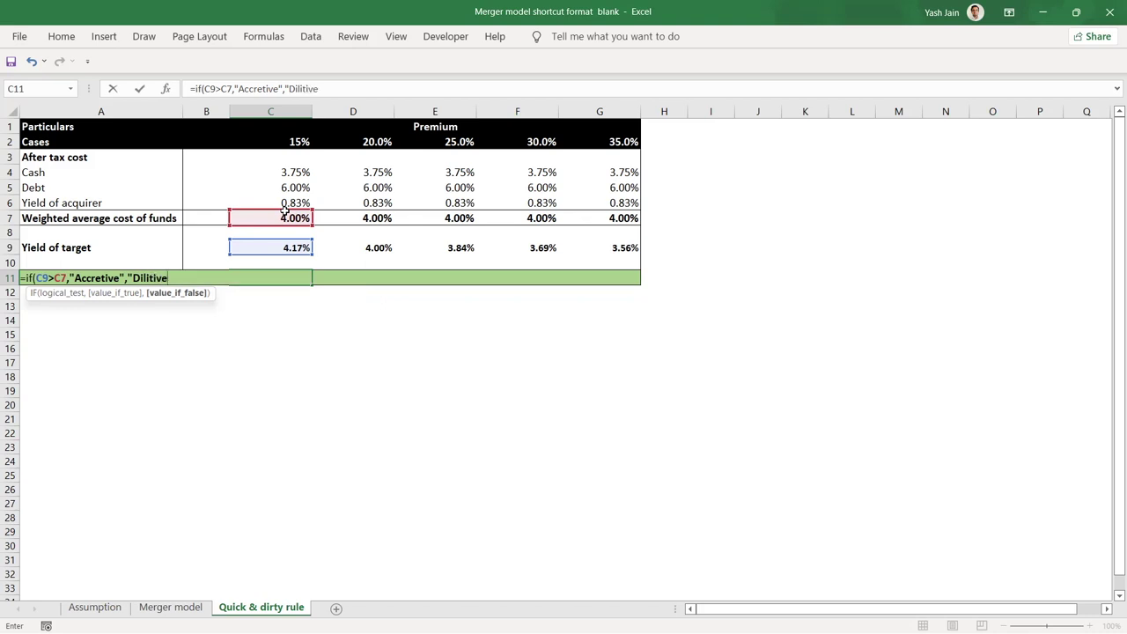
{"action": "key", "text": "BackSpace"}
{"action": "key", "text": "BackSpace"}
{"action": "type", "text": ")"}
{"action": "key", "text": "Return"}
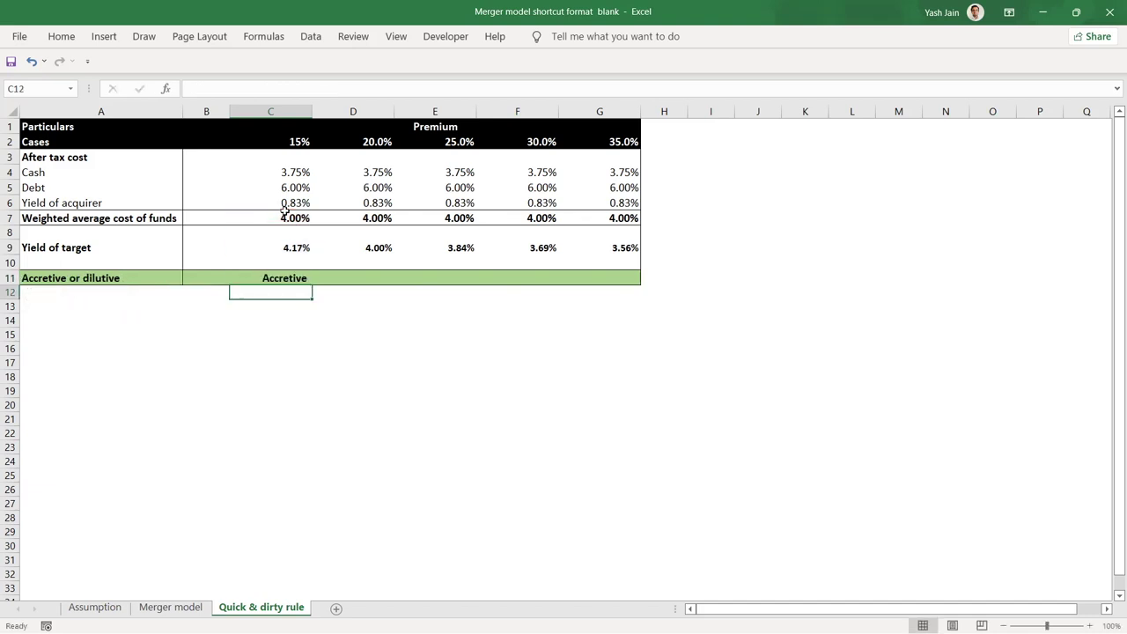
Step: Copy the accretive or dilutive formula from C11 across to G11, pasting formulas only
{"action": "left_click", "coordinate": [298, 247]}
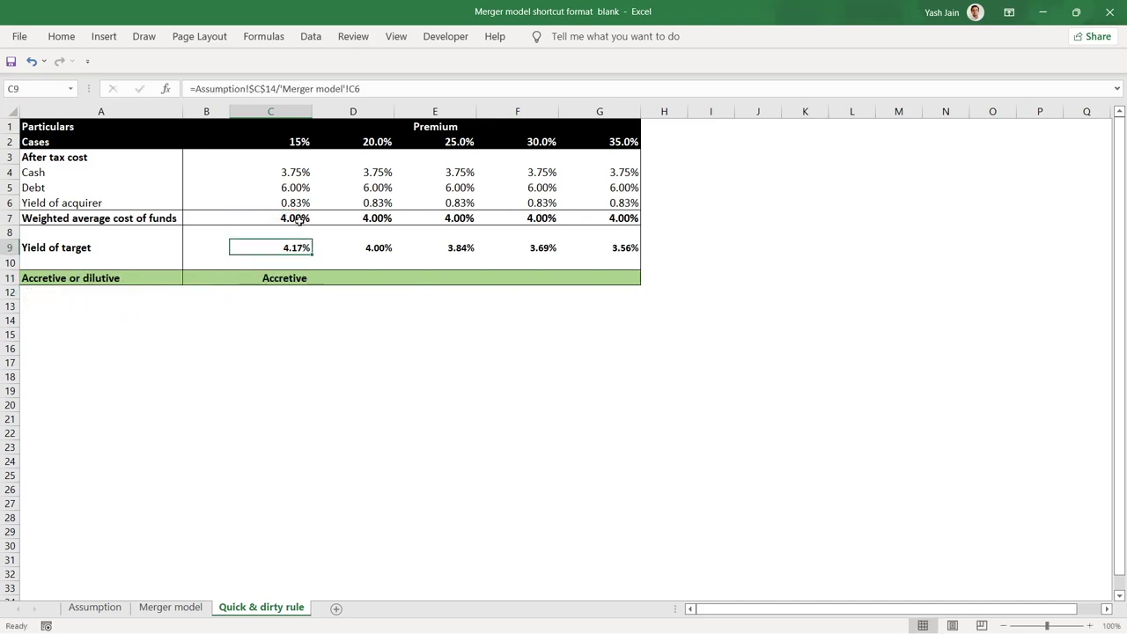
{"action": "key", "text": "ctrl+c"}
{"action": "key", "text": "Escape"}
{"action": "key", "text": "Down"}
{"action": "key", "text": "Down"}
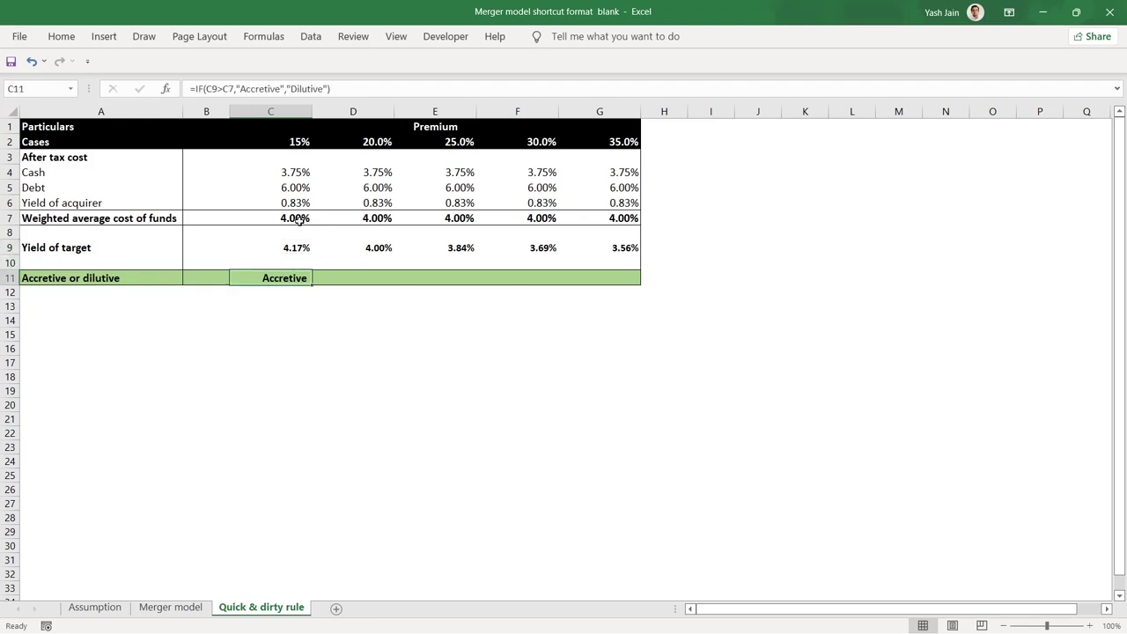
{"action": "key", "text": "ctrl+c"}
{"action": "key", "text": "shift+Right"}
{"action": "key", "text": "shift+Right"}
{"action": "key", "text": "shift+Right"}
{"action": "key", "text": "shift+Right"}
{"action": "key", "text": "shift+Right"}
{"action": "key", "text": "shift+Left"}
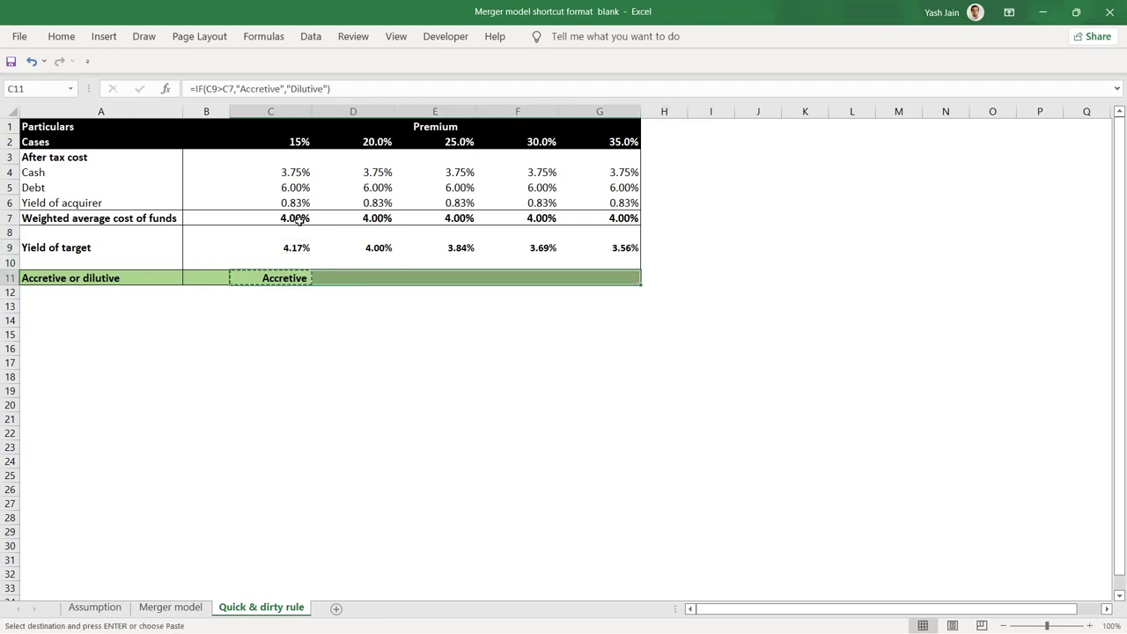
{"action": "key", "text": "ctrl+alt+v"}
{"action": "key", "text": "f"}
{"action": "key", "text": "Return"}
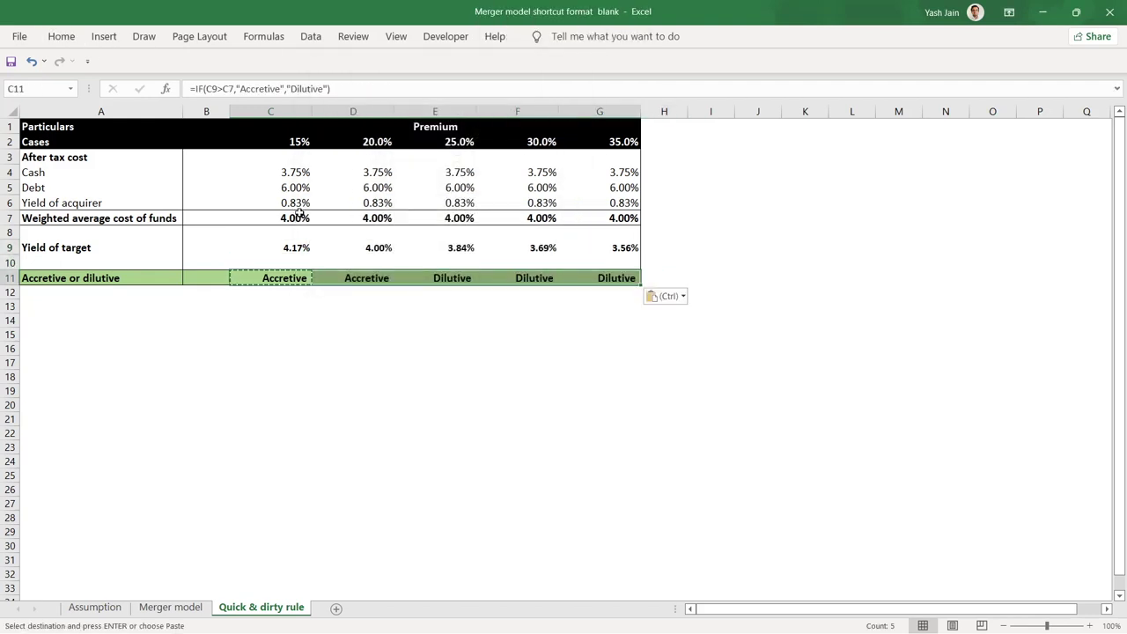
Step: Check the accretive or dilutive outcome and formula in cells C11, D11 and E11
{"action": "left_click", "coordinate": [291, 280]}
{"action": "left_click", "coordinate": [351, 278]}
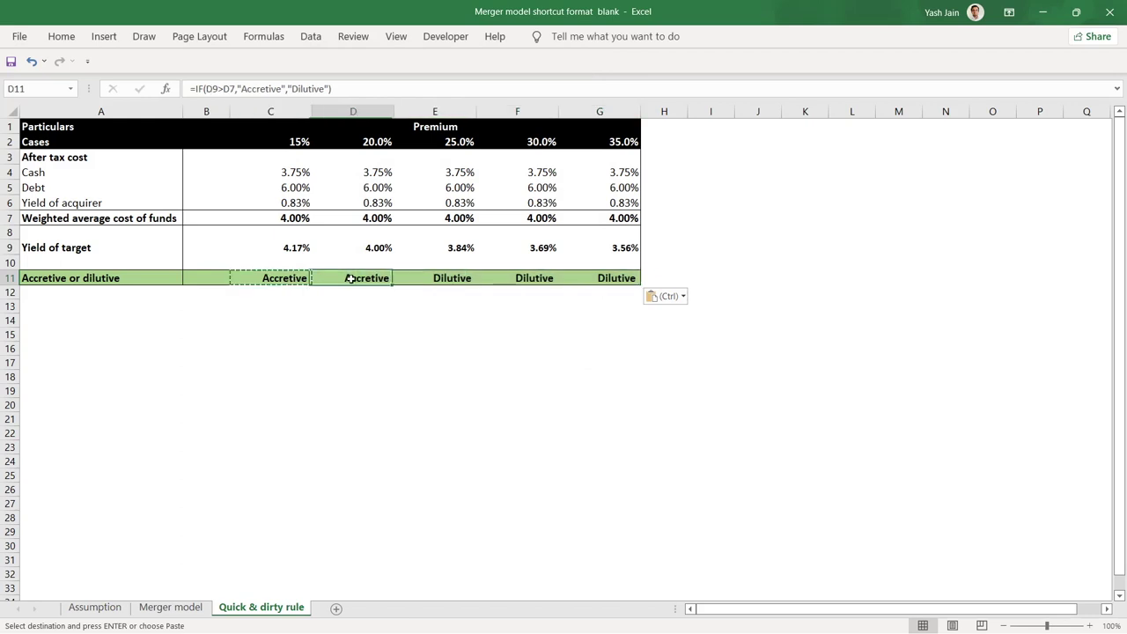
{"action": "left_click", "coordinate": [440, 280]}
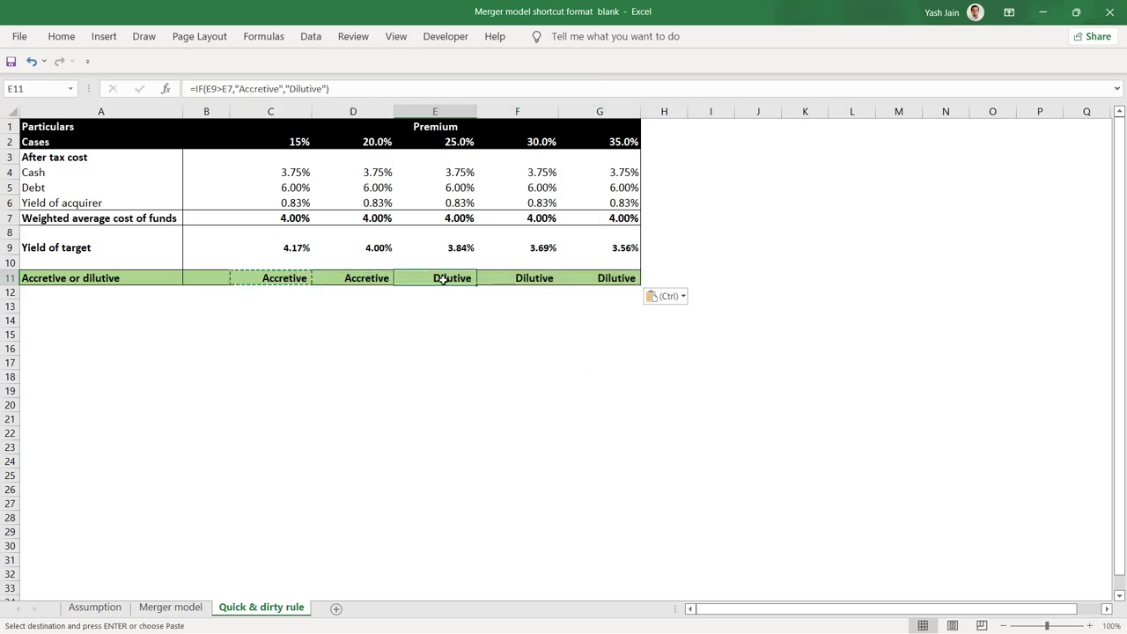
Step: Check the accretive or dilutive formulas in F11 and G11 and review the whole outcome row from A11 to G11
{"action": "left_click", "coordinate": [546, 280]}
{"action": "left_click", "coordinate": [615, 280]}
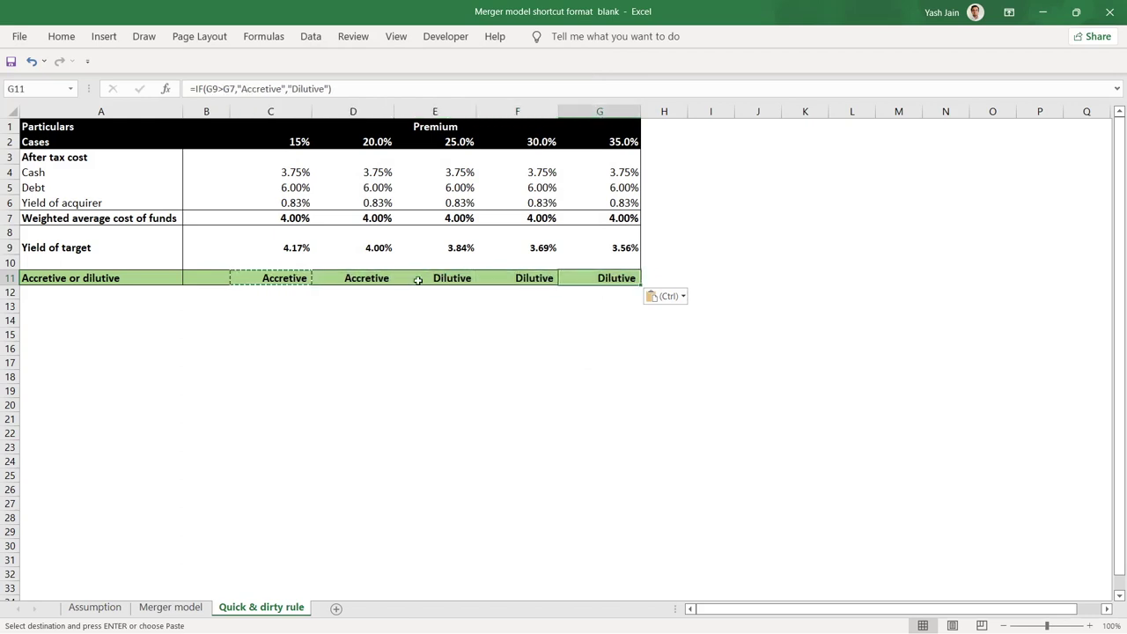
{"action": "left_click_drag", "start_coordinate": [67, 276], "coordinate": [604, 279]}
Step: Enter the label "Meger model" in A13 below the accretive or dilutive row
{"action": "left_click", "coordinate": [70, 306]}
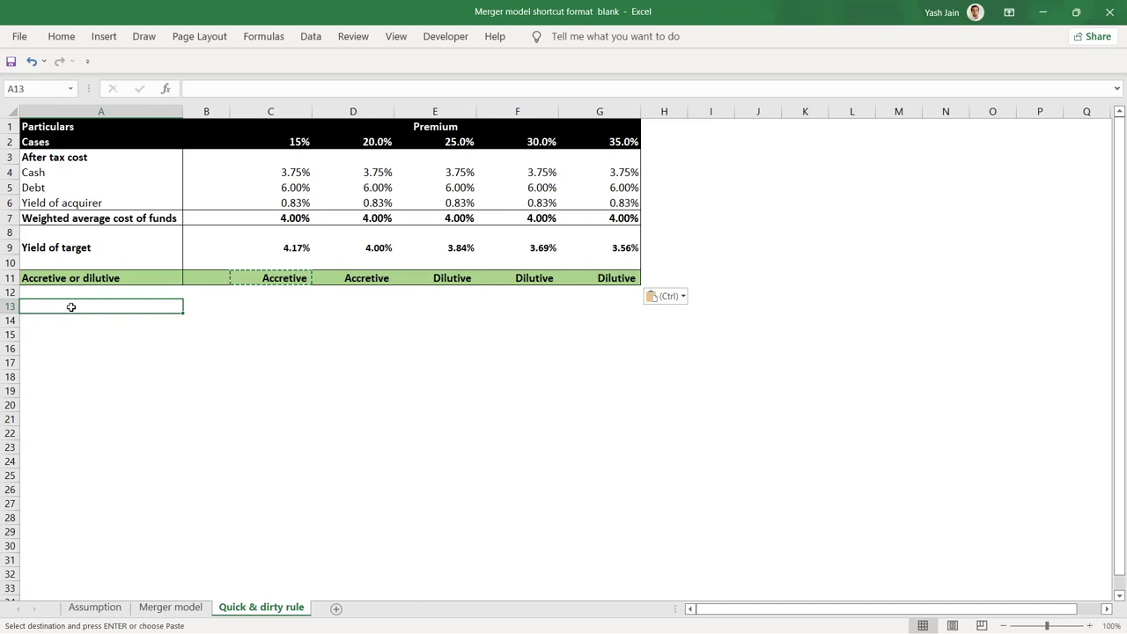
{"action": "type", "text": "Me"}
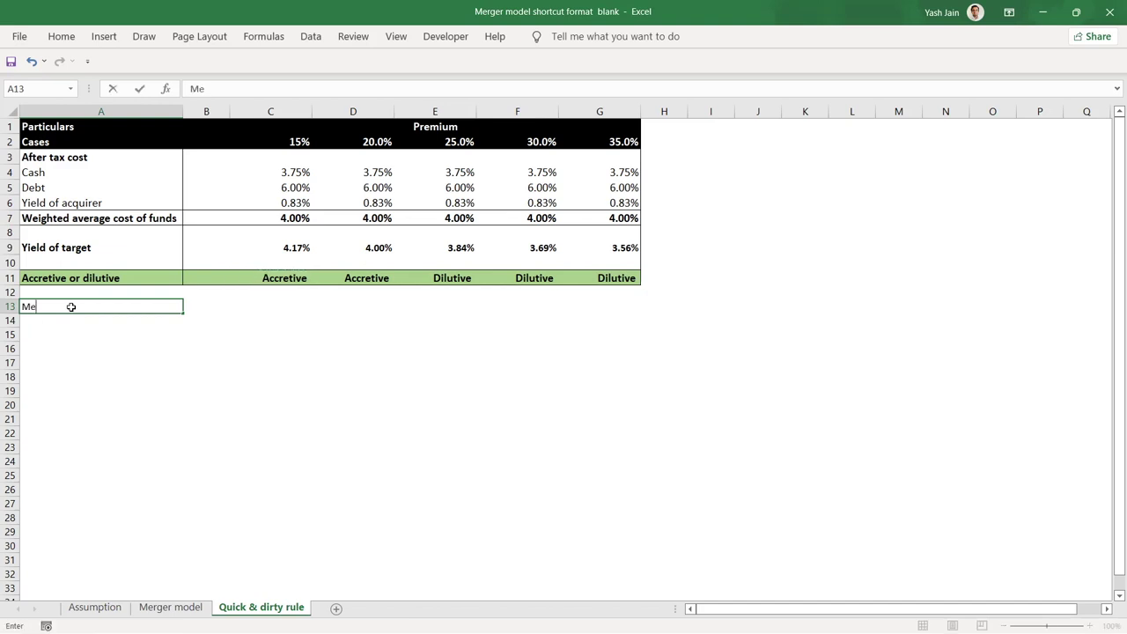
{"action": "type", "text": "ger model"}
{"action": "key", "text": "Return"}
Step: Enter the formula ='Merger model'!C39 in C13 to bring in the full model's accretive or dilutive result
{"action": "key", "text": "Up"}
{"action": "key", "text": "Right"}
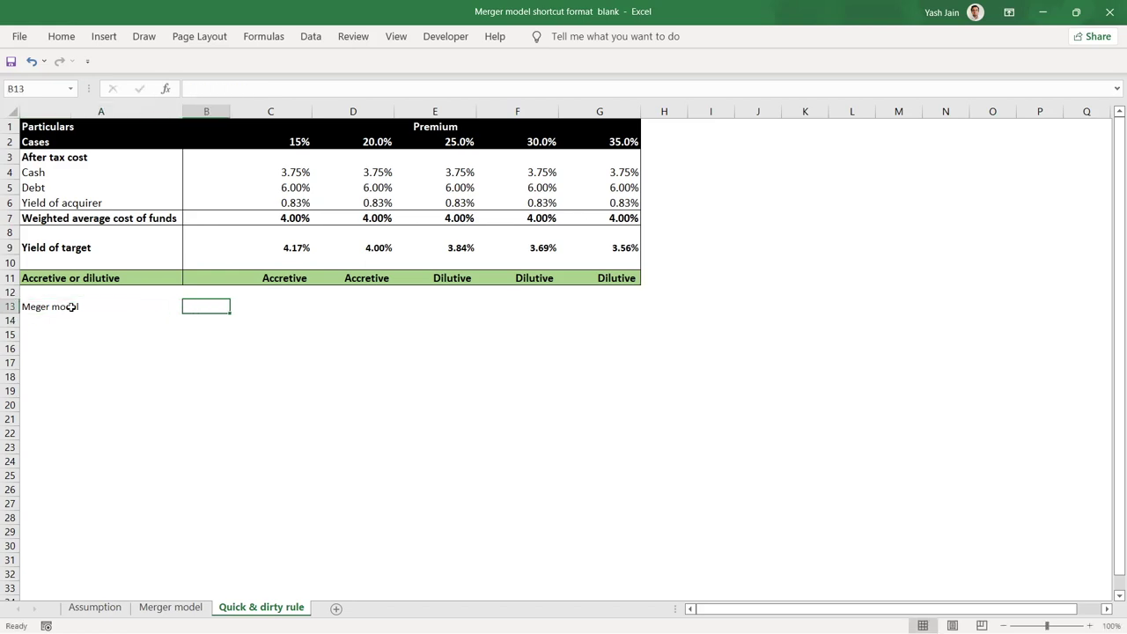
{"action": "key", "text": "Right"}
{"action": "type", "text": "="}
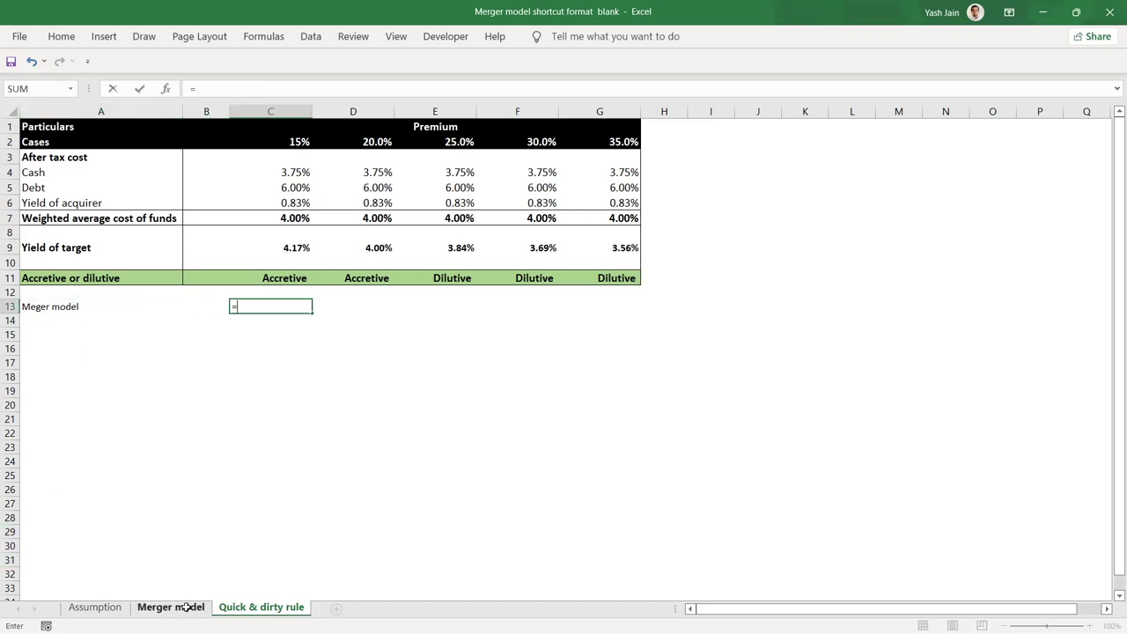
{"action": "left_click", "coordinate": [189, 607]}
{"action": "scroll", "coordinate": [337, 523], "scroll_direction": "down", "scroll_amount": 7}
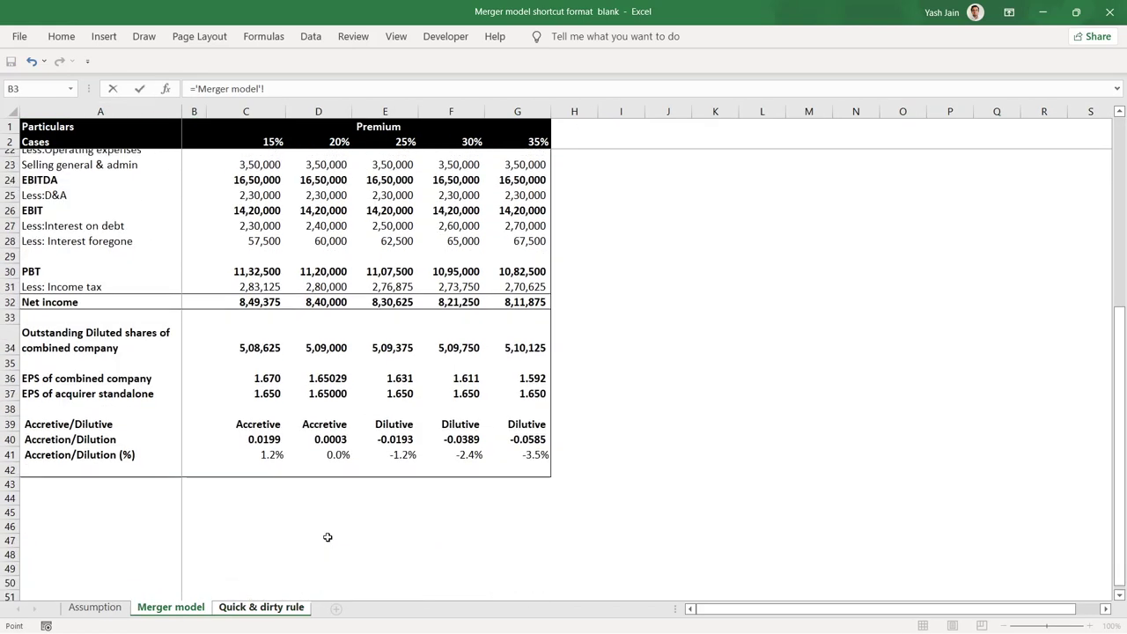
{"action": "left_click", "coordinate": [257, 416]}
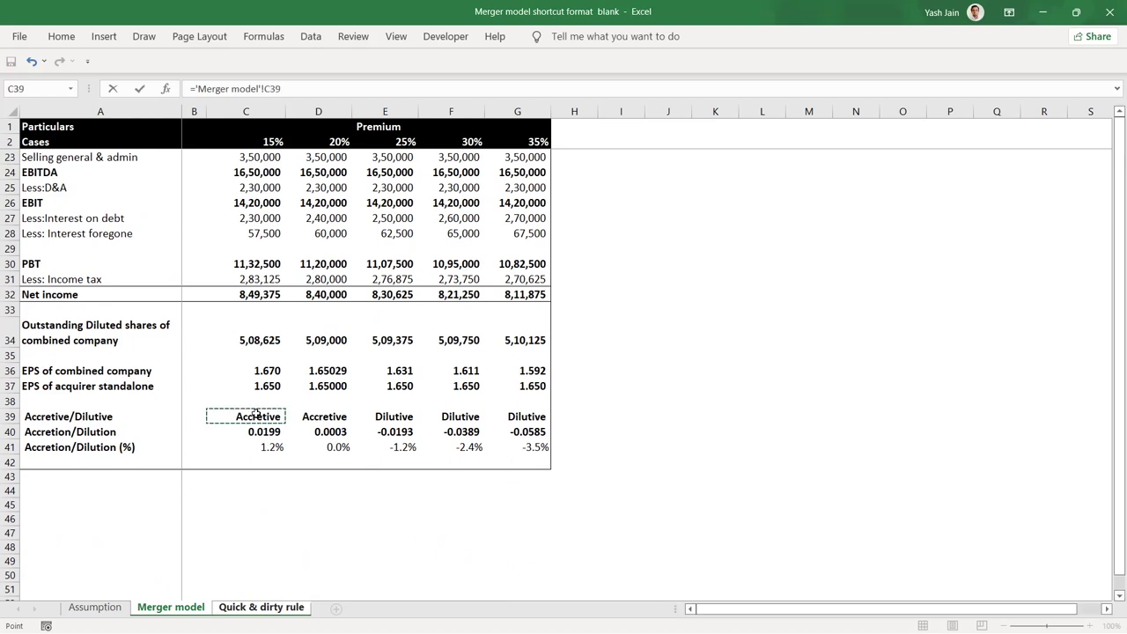
{"action": "key", "text": "ctrl+Return"}
Step: Copy the C13 formula across to G13, pasting formulas only, and right-align the cells C13:G13
{"action": "key", "text": "ctrl+c"}
{"action": "key", "text": "shift+Right"}
{"action": "key", "text": "shift+Right"}
{"action": "key", "text": "shift+Right"}
{"action": "key", "text": "shift+Right"}
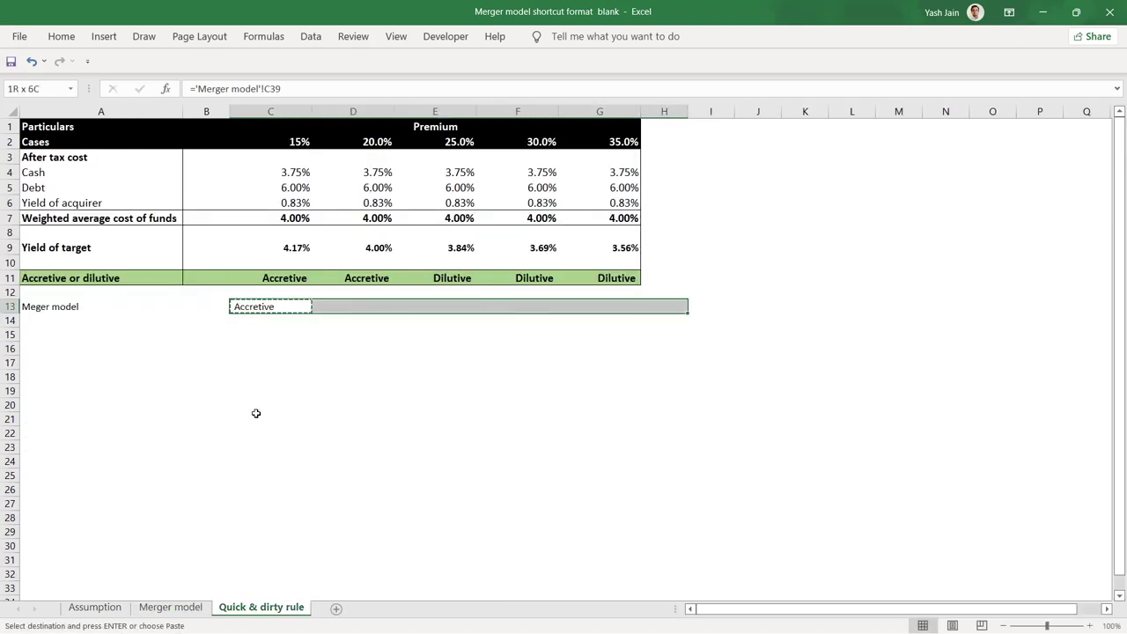
{"action": "key", "text": "alt+e"}
{"action": "key", "text": "s"}
{"action": "key", "text": "f"}
{"action": "key", "text": "Return"}
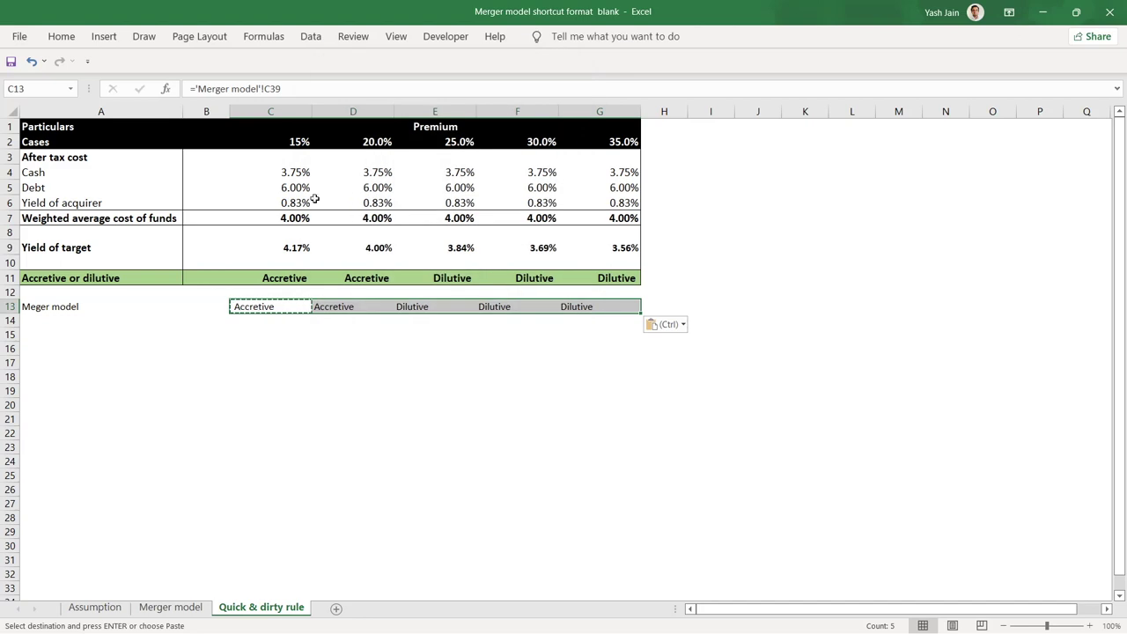
{"action": "left_click", "coordinate": [61, 36]}
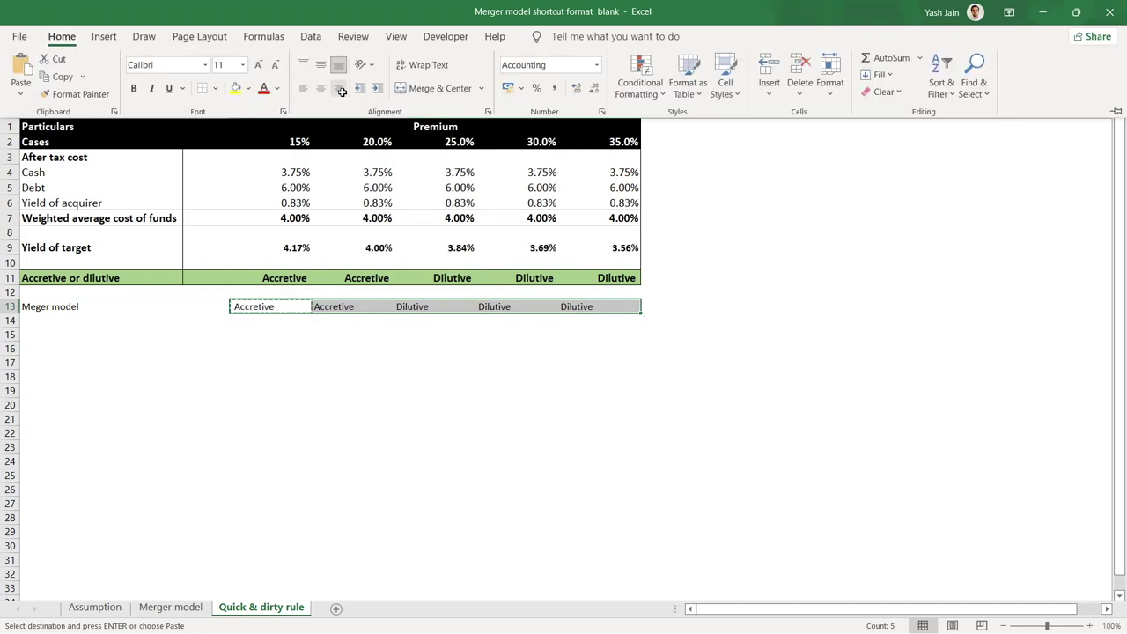
{"action": "left_click", "coordinate": [343, 88]}
Step: Compare the outcomes in rows 11 and 13 case by case, including a look at the Merger model sheet
{"action": "left_click_drag", "start_coordinate": [50, 280], "coordinate": [615, 305]}
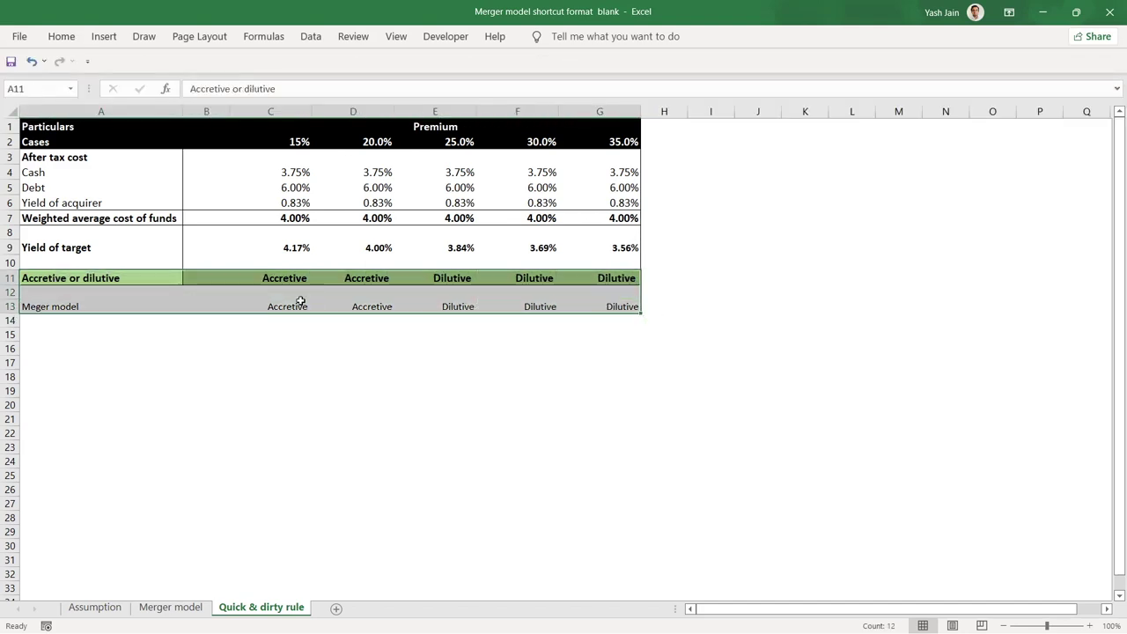
{"action": "left_click_drag", "start_coordinate": [285, 280], "coordinate": [286, 310]}
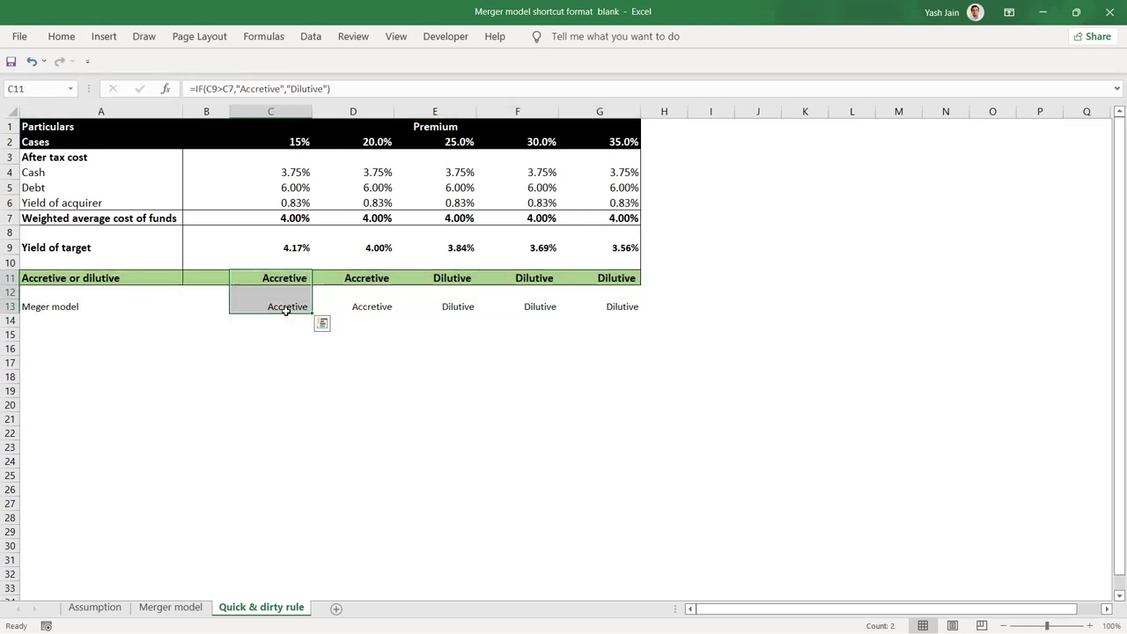
{"action": "left_click_drag", "start_coordinate": [358, 279], "coordinate": [284, 314]}
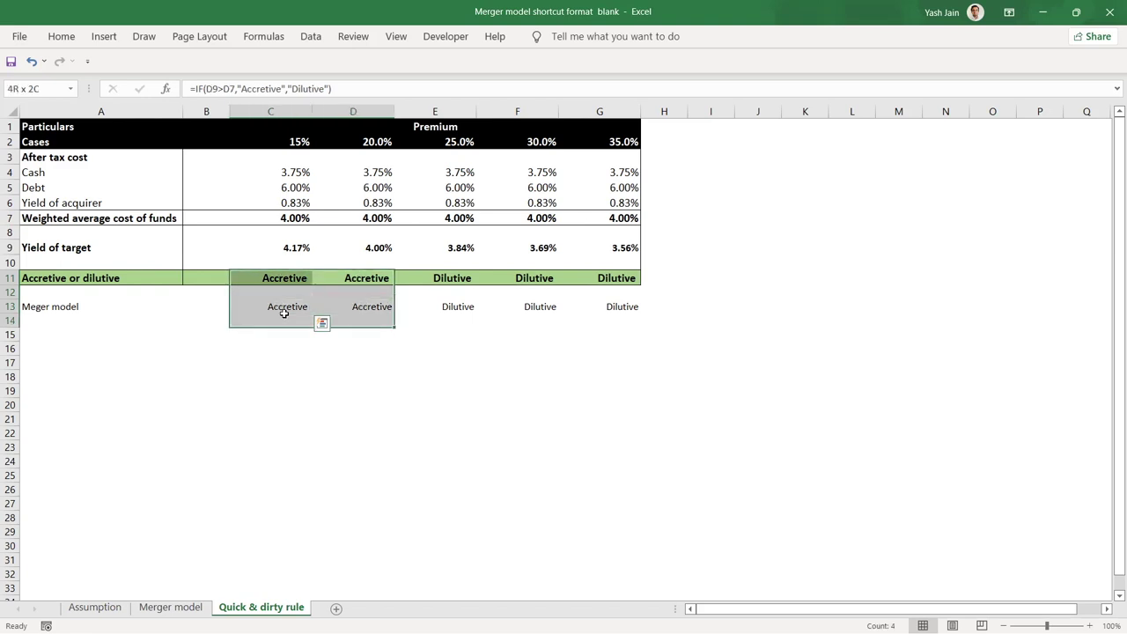
{"action": "left_click_drag", "start_coordinate": [456, 282], "coordinate": [623, 313]}
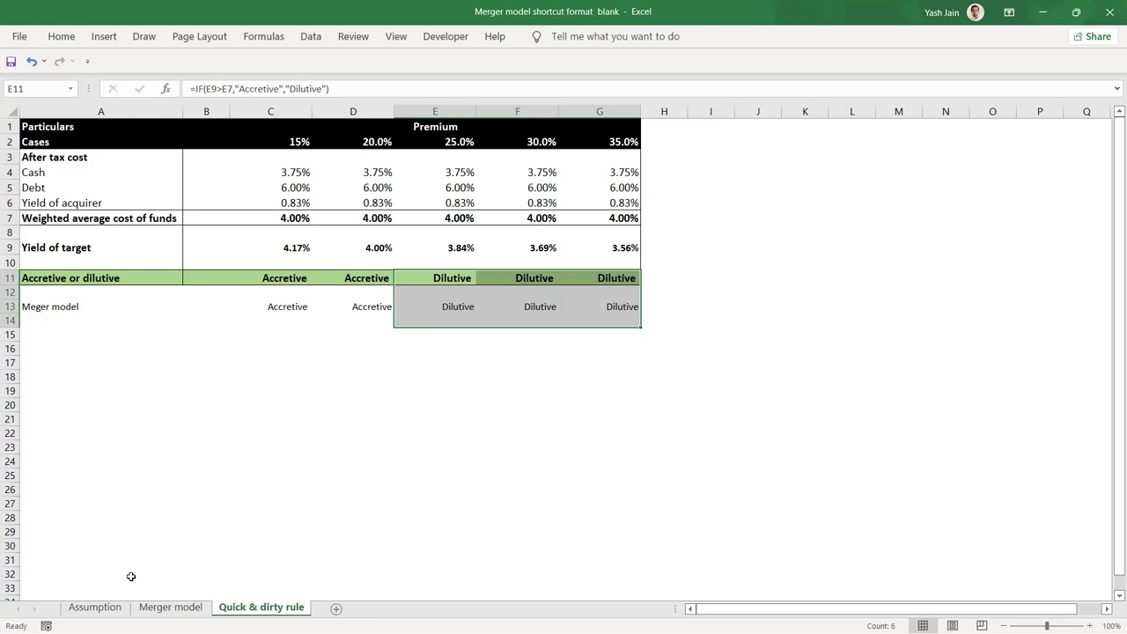
{"action": "left_click", "coordinate": [164, 606]}
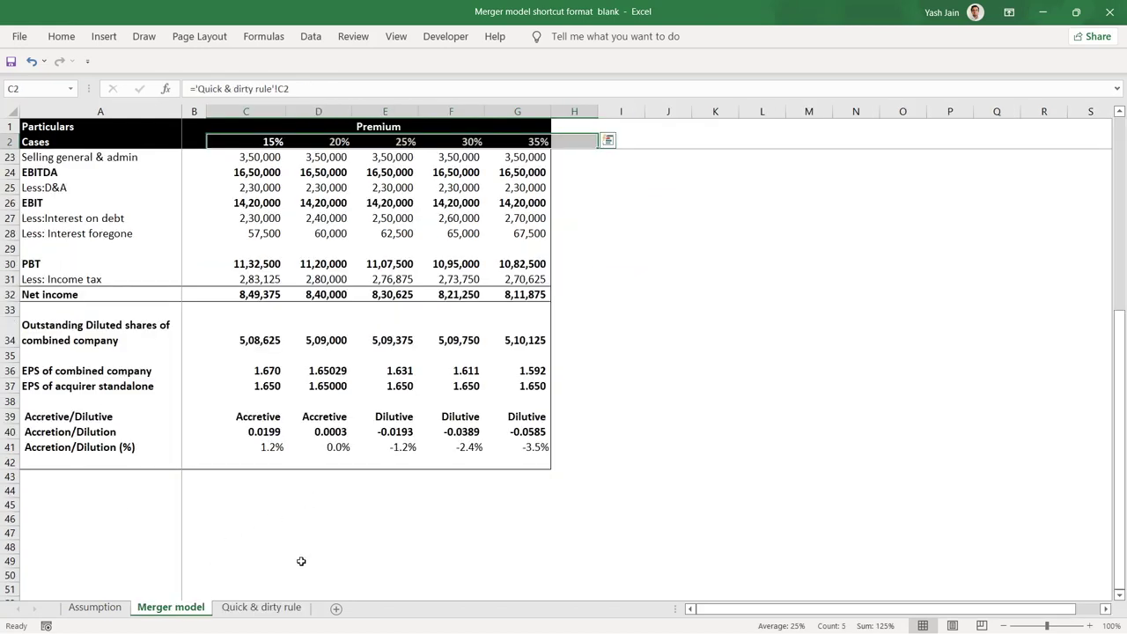
{"action": "left_click", "coordinate": [250, 607]}
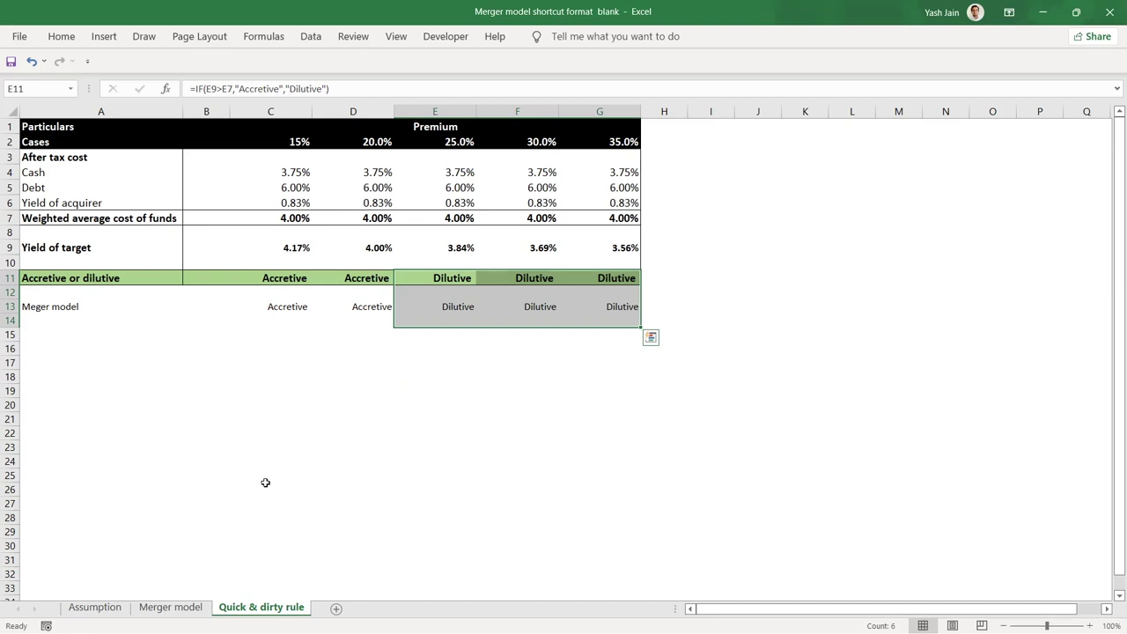
Step: Compare the target's yield with the weighted average cost of funds in the 15% and 20% premium cases
{"action": "left_click", "coordinate": [281, 249]}
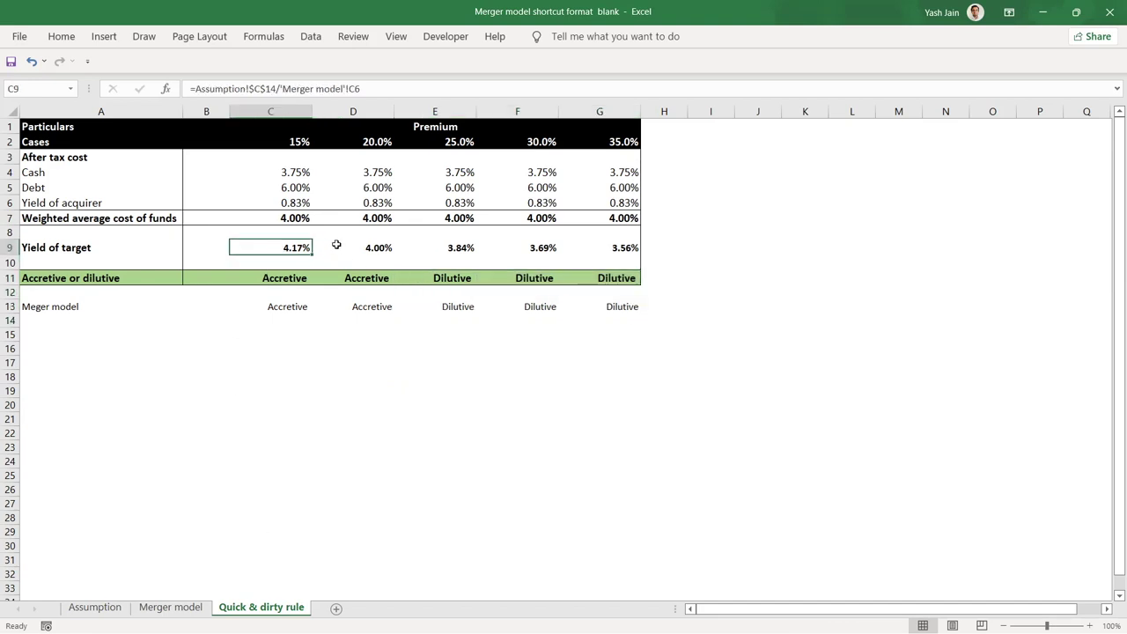
{"action": "left_click", "coordinate": [295, 218]}
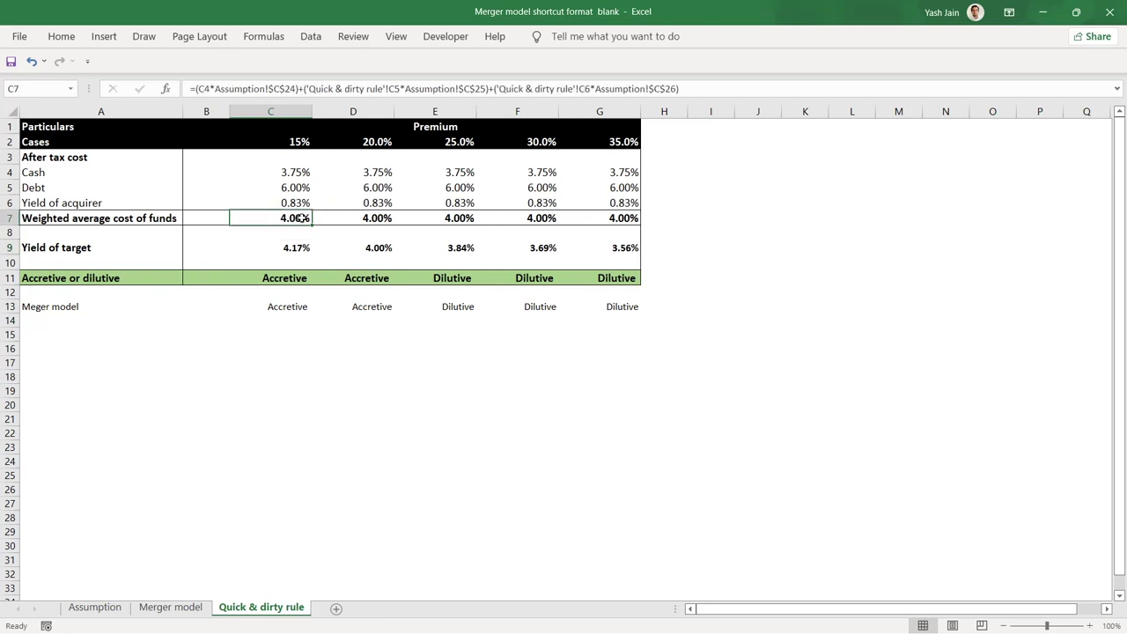
{"action": "left_click", "coordinate": [302, 251]}
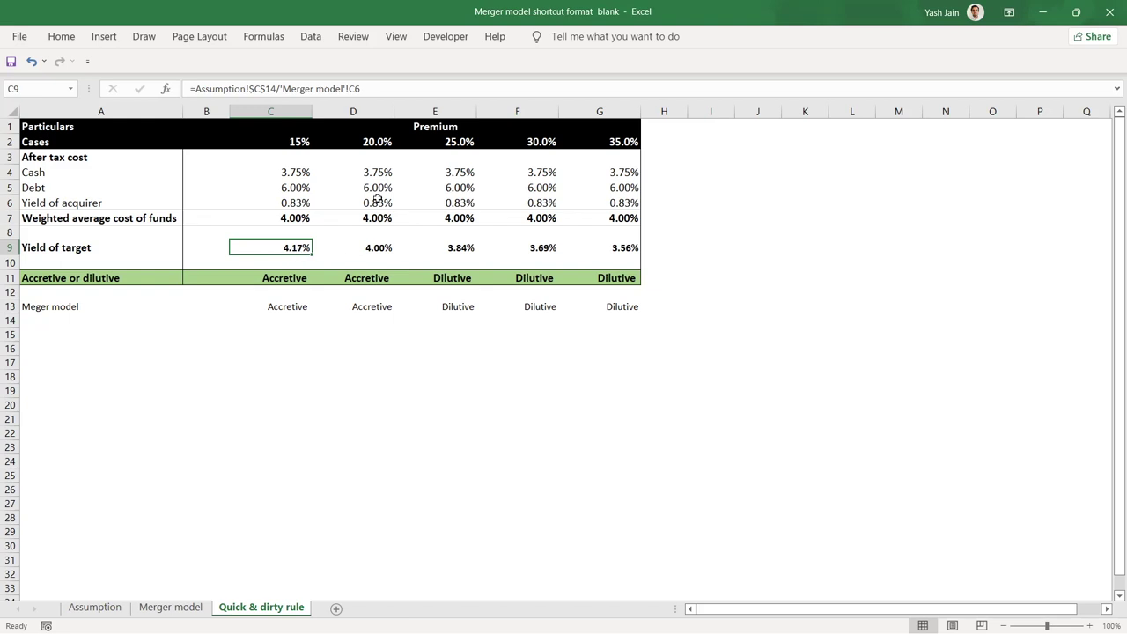
{"action": "key", "text": "Right"}
{"action": "key", "text": "ctrl+r"}
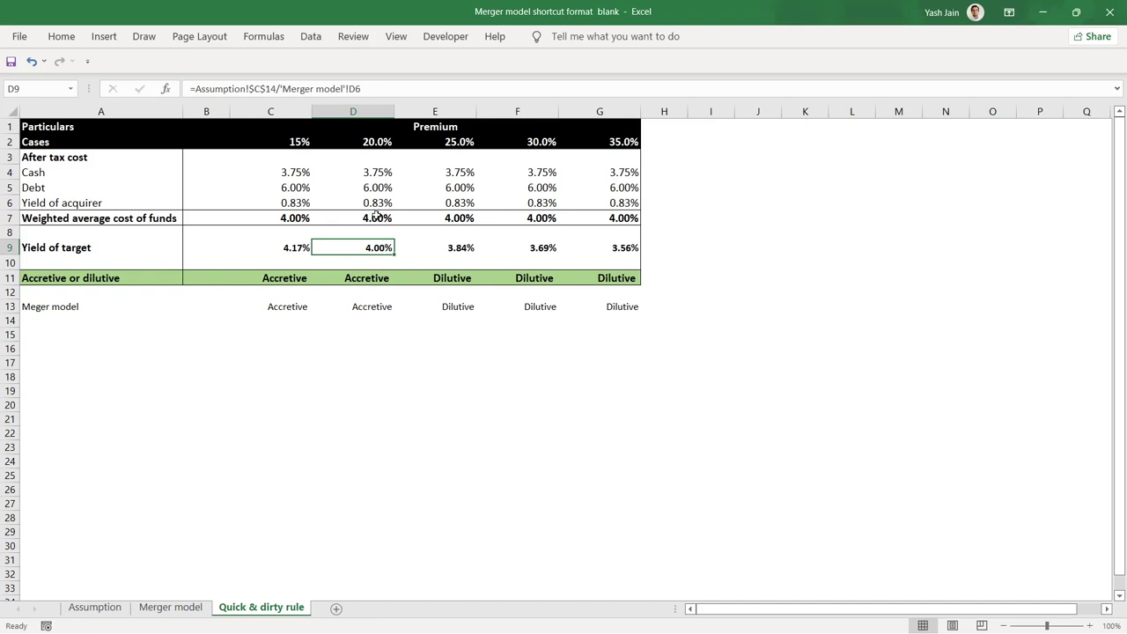
{"action": "left_click_drag", "start_coordinate": [376, 215], "coordinate": [377, 260]}
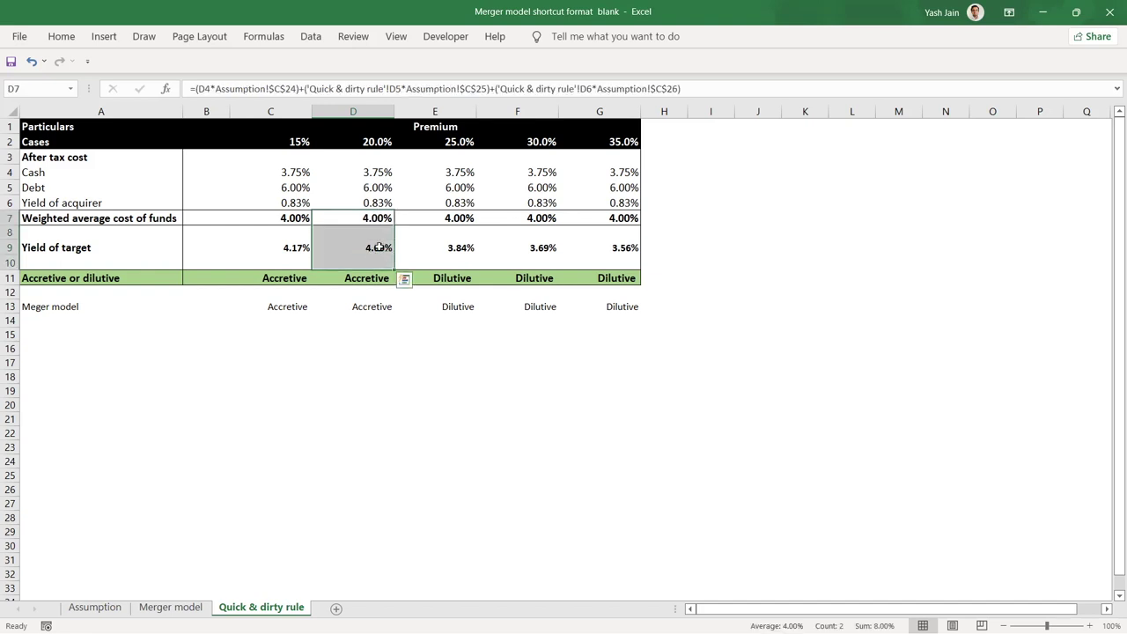
{"action": "left_click", "coordinate": [379, 247]}
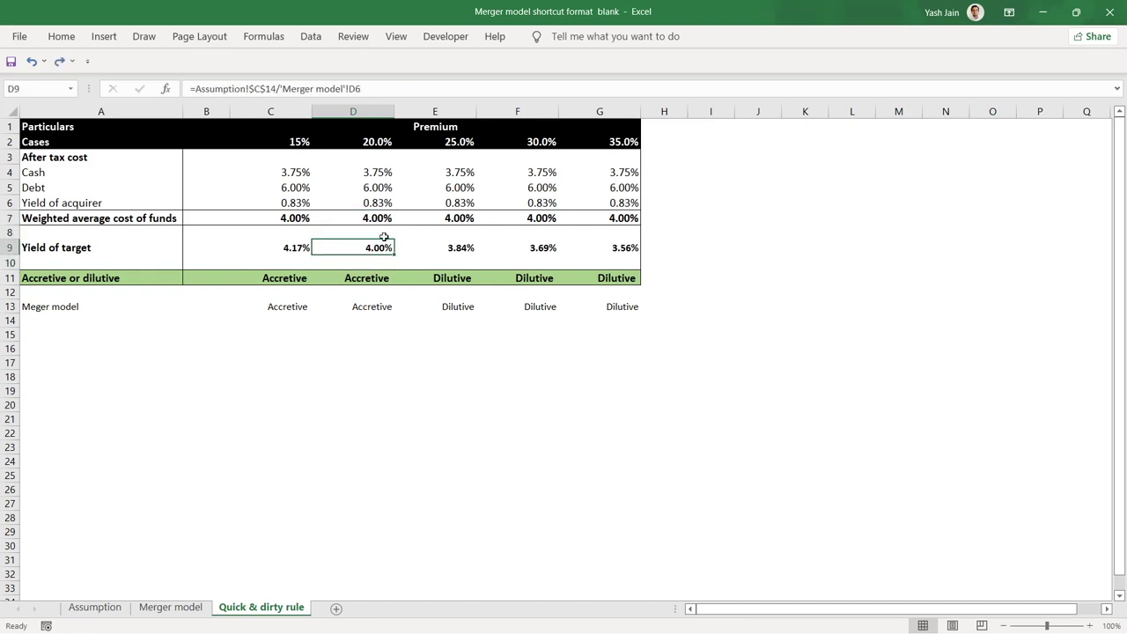
Step: Increase the decimal places of the weighted average cost of funds in D7 to five
{"action": "left_click", "coordinate": [382, 218]}
{"action": "left_click", "coordinate": [62, 36]}
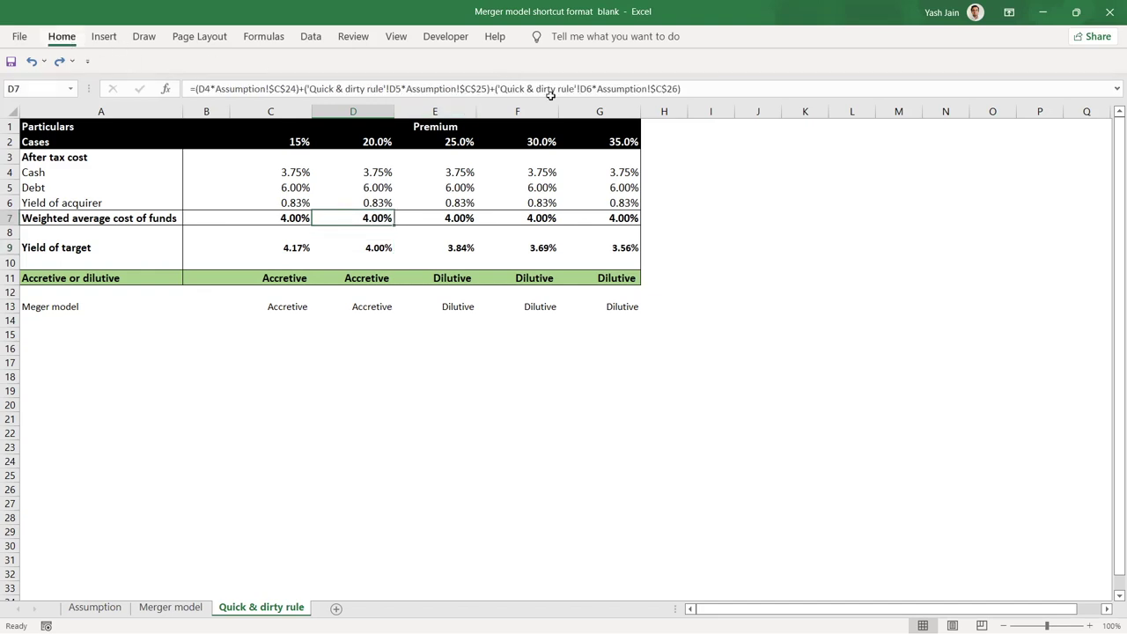
{"action": "left_click", "coordinate": [596, 88]}
{"action": "left_click", "coordinate": [576, 88]}
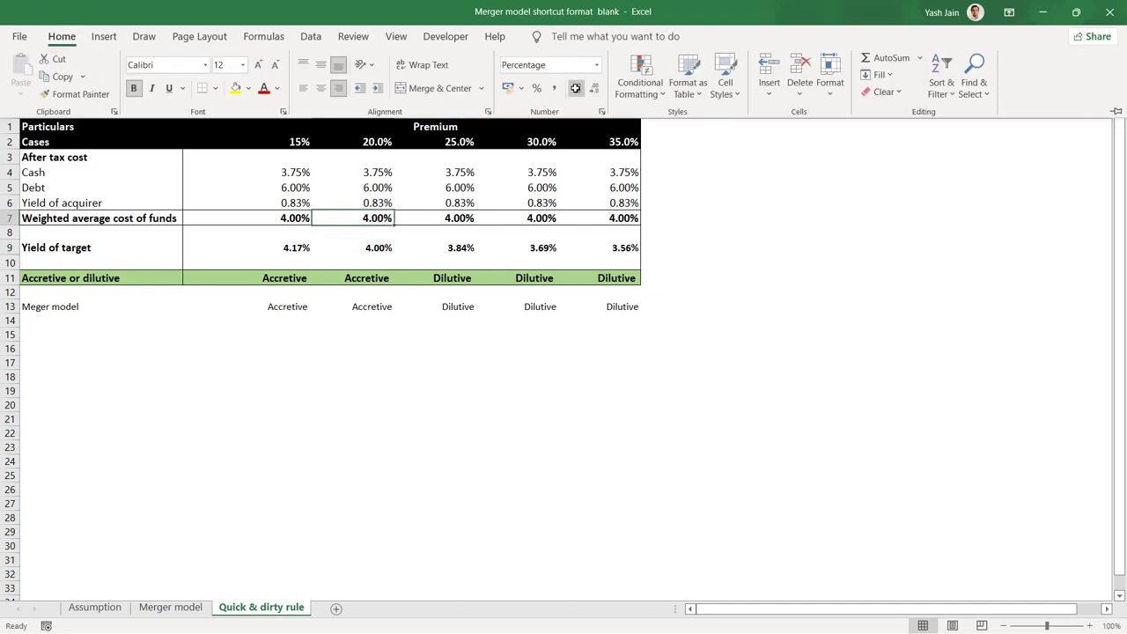
{"action": "left_click", "coordinate": [576, 88]}
{"action": "left_click", "coordinate": [576, 88]}
{"action": "left_click", "coordinate": [576, 88]}
{"action": "left_click", "coordinate": [376, 248]}
{"action": "double_click", "coordinate": [376, 248]}
{"action": "left_click", "coordinate": [60, 38]}
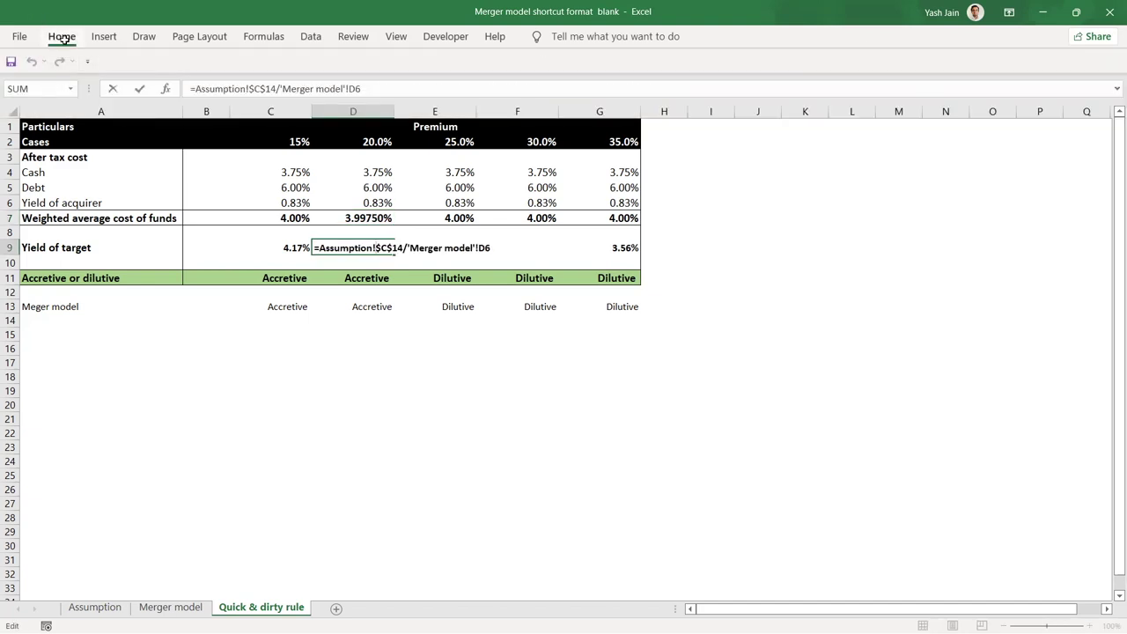
{"action": "key", "text": "Escape"}
{"action": "key", "text": "Escape"}
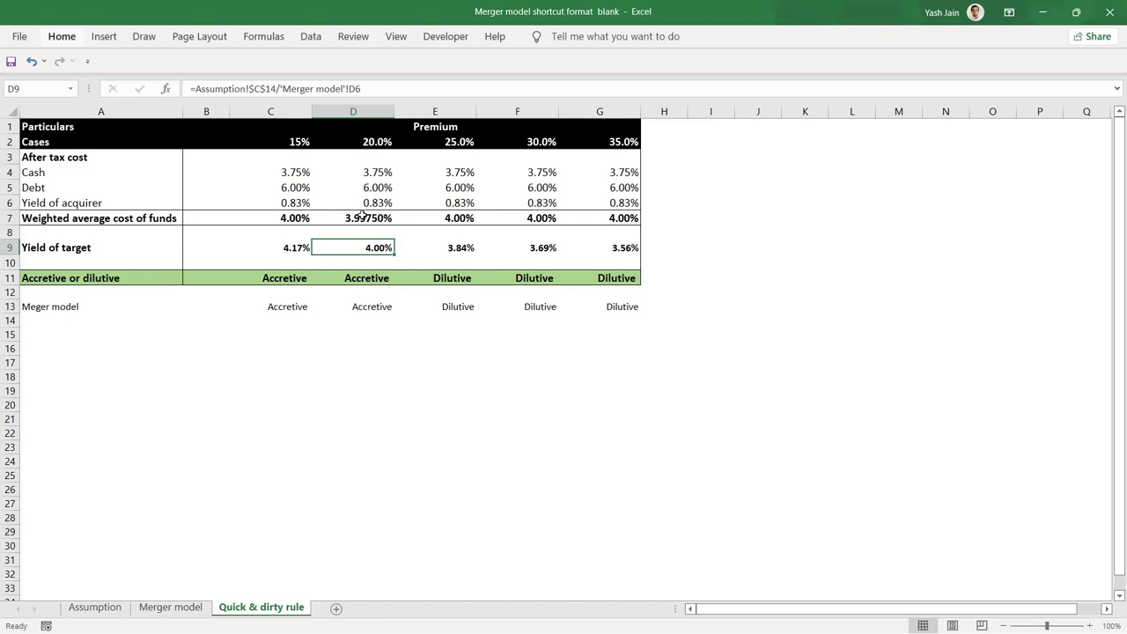
Step: Review the cost of funds, target yield and outcome in column D, columns E to G, and columns C and D
{"action": "left_click_drag", "start_coordinate": [363, 216], "coordinate": [373, 273]}
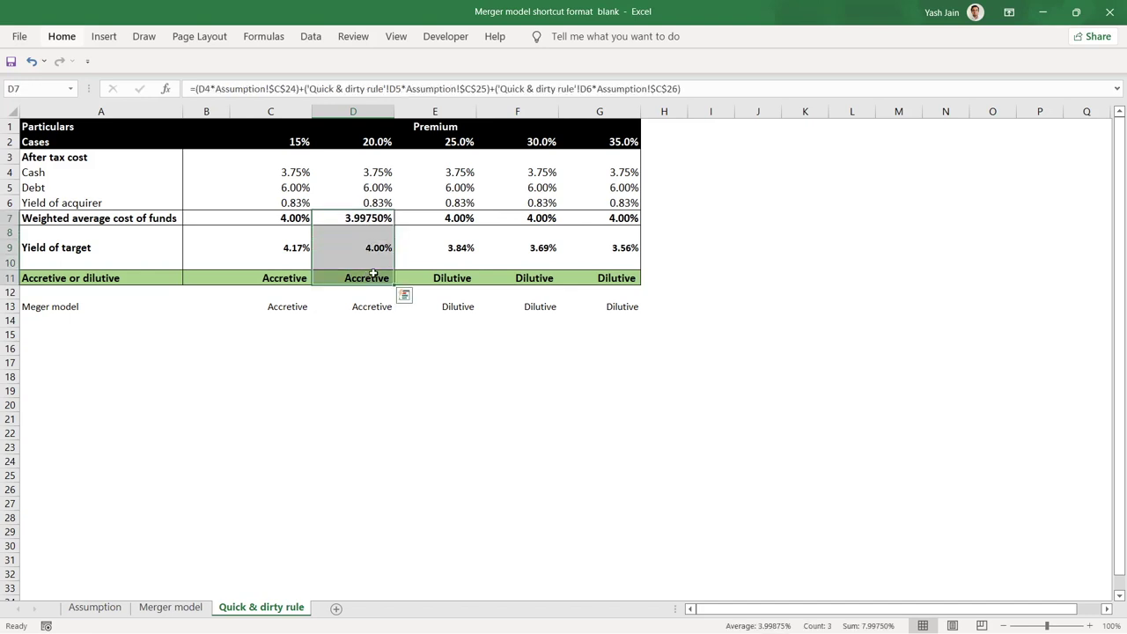
{"action": "left_click_drag", "start_coordinate": [458, 226], "coordinate": [635, 279]}
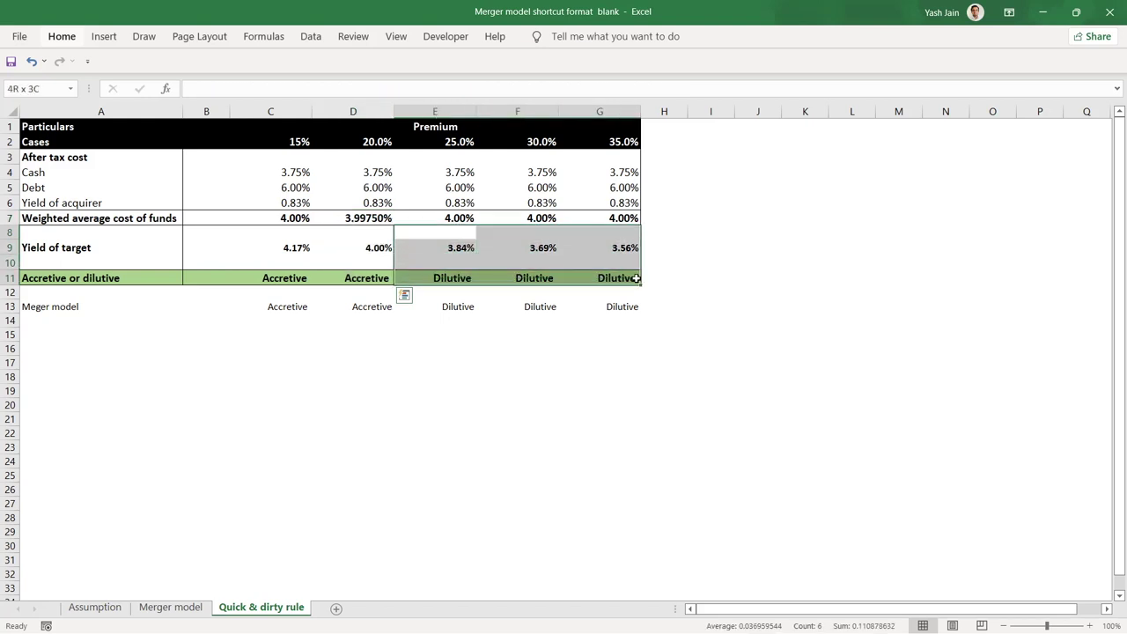
{"action": "left_click_drag", "start_coordinate": [369, 219], "coordinate": [291, 274]}
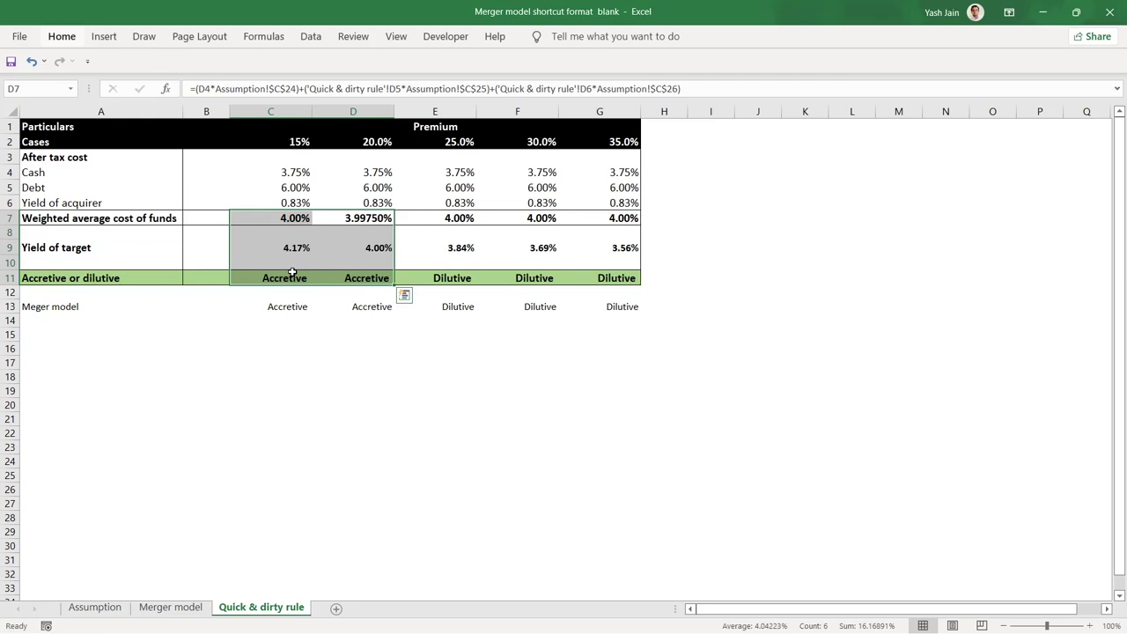
Step: Switch to the PowerPoint slide show, mark "tax rates" with an arrow and underline acquirer, target, synergies, write-ups, merger and integration in the footnote
{"action": "key", "text": "alt+Tab"}
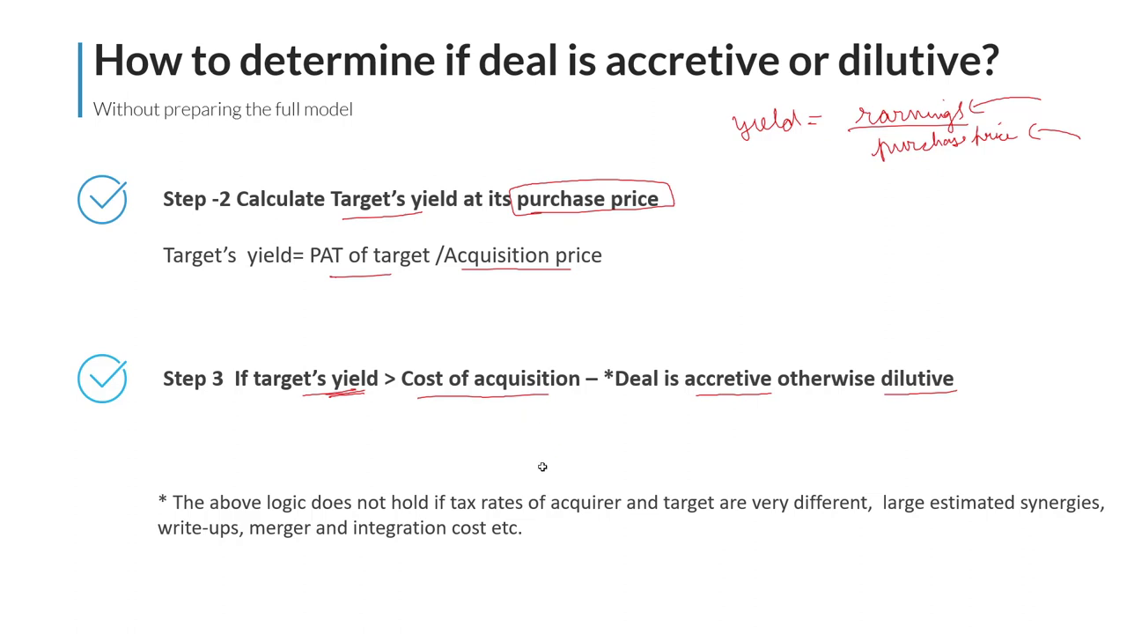
{"action": "left_click_drag", "start_coordinate": [514, 455], "coordinate": [497, 480]}
{"action": "left_click_drag", "start_coordinate": [562, 521], "coordinate": [598, 520]}
{"action": "left_click_drag", "start_coordinate": [686, 522], "coordinate": [711, 522]}
{"action": "left_click_drag", "start_coordinate": [1036, 522], "coordinate": [1082, 520]}
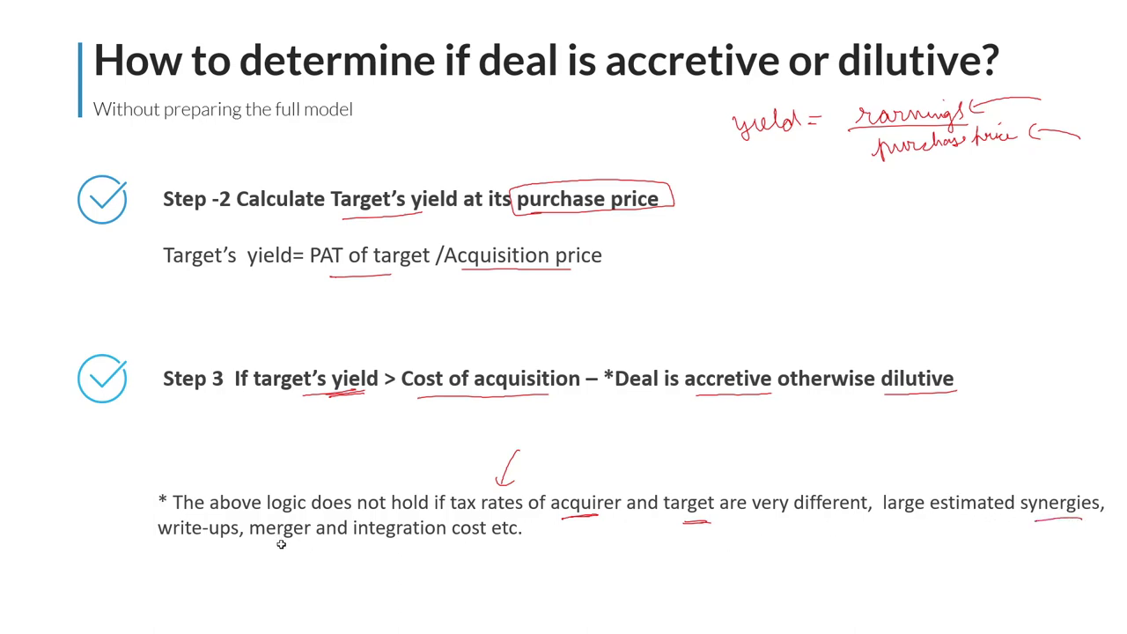
{"action": "left_click_drag", "start_coordinate": [300, 547], "coordinate": [443, 547]}
{"action": "left_click_drag", "start_coordinate": [177, 546], "coordinate": [221, 544]}
Step: Switch back to Excel and review the acquirer and target inputs in A1:C21 of the Assumption sheet
{"action": "key", "text": "alt+Tab"}
{"action": "key", "text": "alt"}
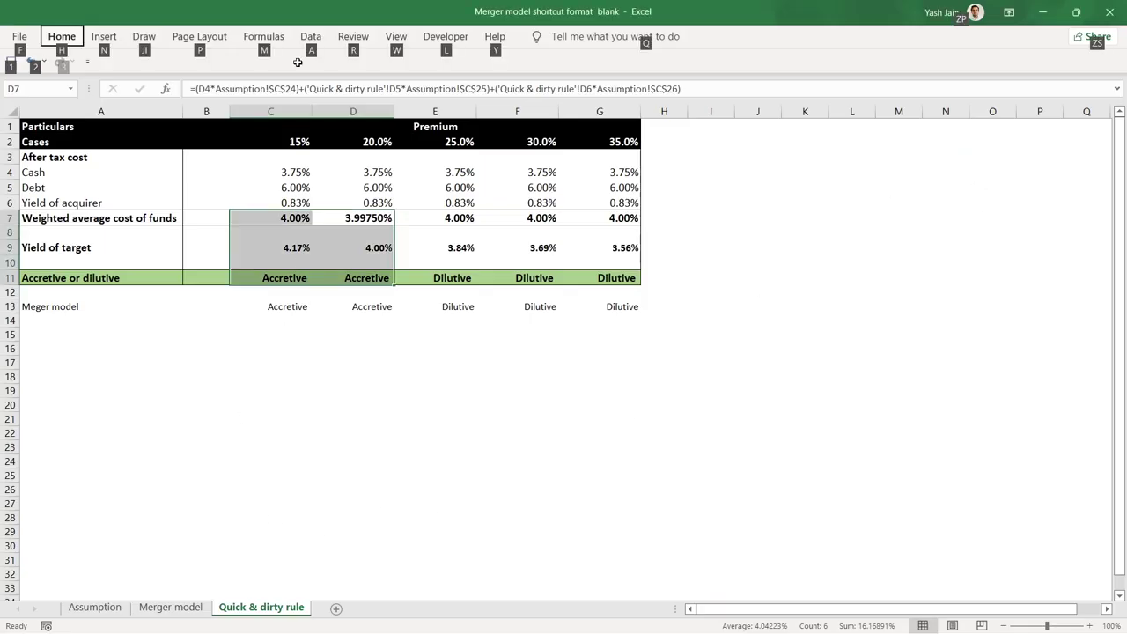
{"action": "left_click", "coordinate": [95, 607]}
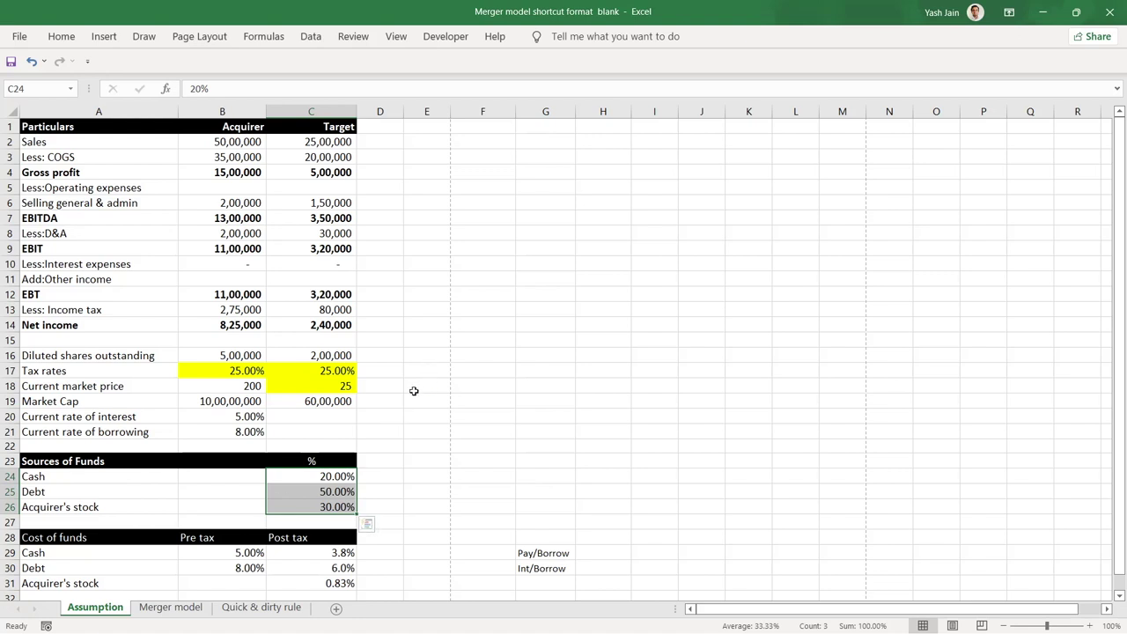
{"action": "left_click", "coordinate": [413, 391]}
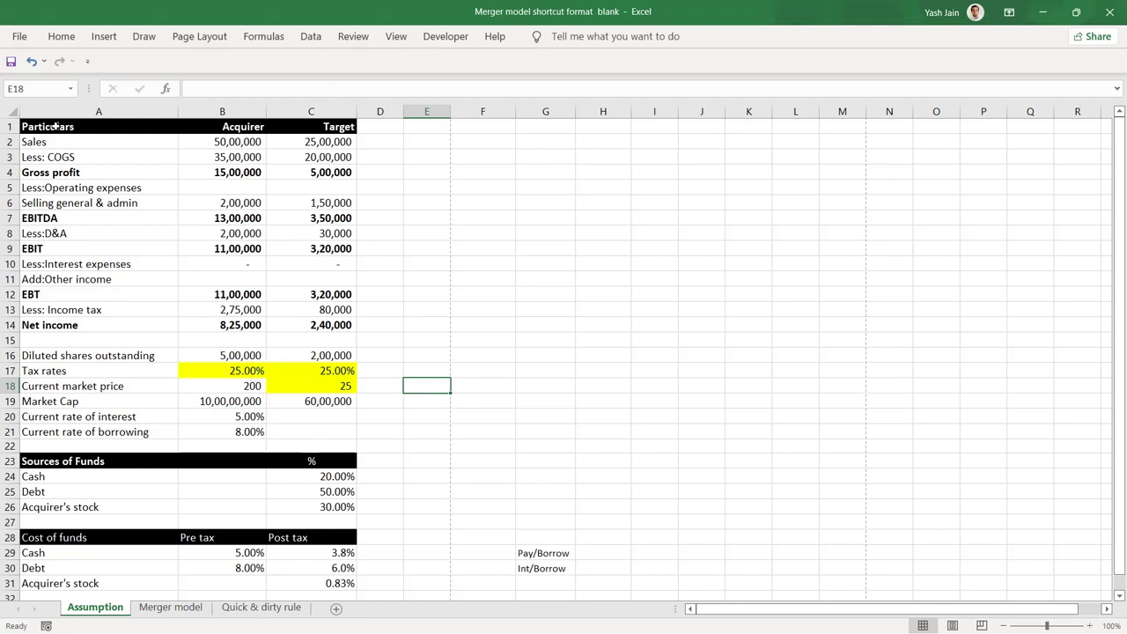
{"action": "left_click_drag", "start_coordinate": [56, 126], "coordinate": [317, 438]}
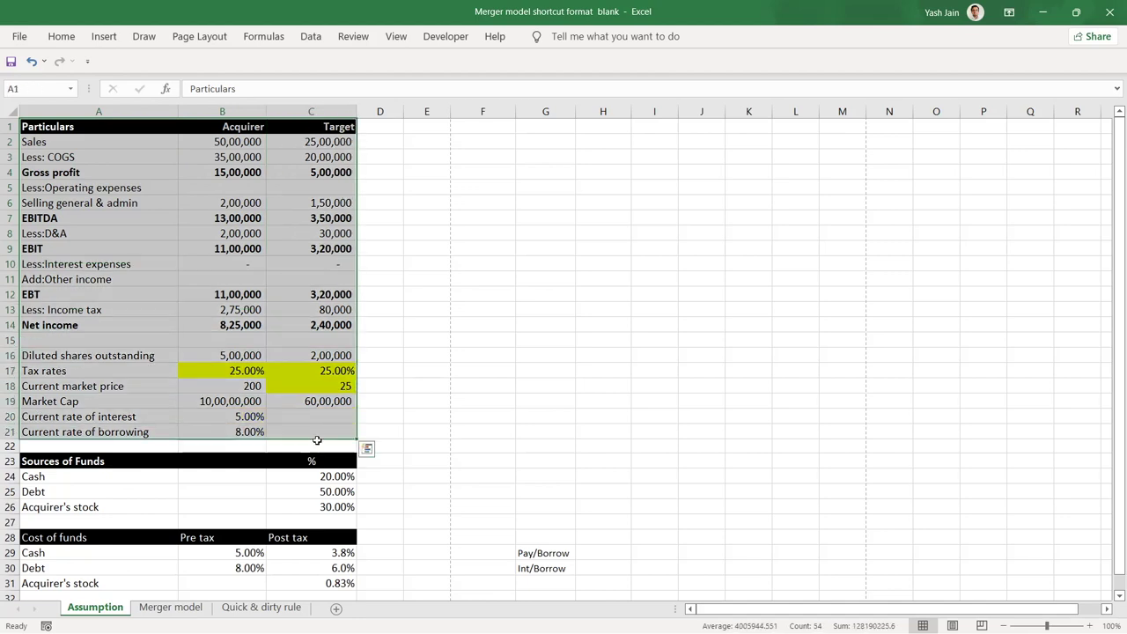
Step: Examine the Merger model sheet's figures and highlight its Accretive/Dilutive row 39 across all five premium cases
{"action": "key", "text": "ctrl+Page_Down"}
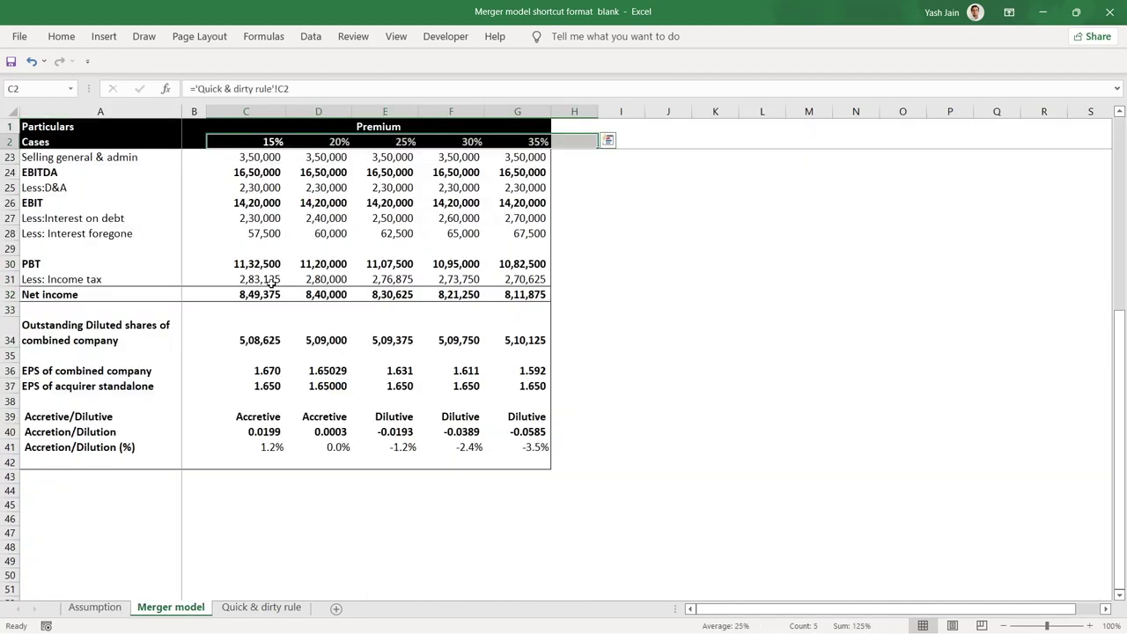
{"action": "scroll", "coordinate": [268, 290], "scroll_direction": "down", "scroll_amount": 7}
{"action": "scroll", "coordinate": [229, 308], "scroll_direction": "up", "scroll_amount": 7}
{"action": "left_click_drag", "start_coordinate": [61, 417], "coordinate": [515, 421]}
Step: Go back to the Quick & dirty rule sheet, switch to the PowerPoint slide show and advance to the next slide
{"action": "left_click", "coordinate": [257, 607]}
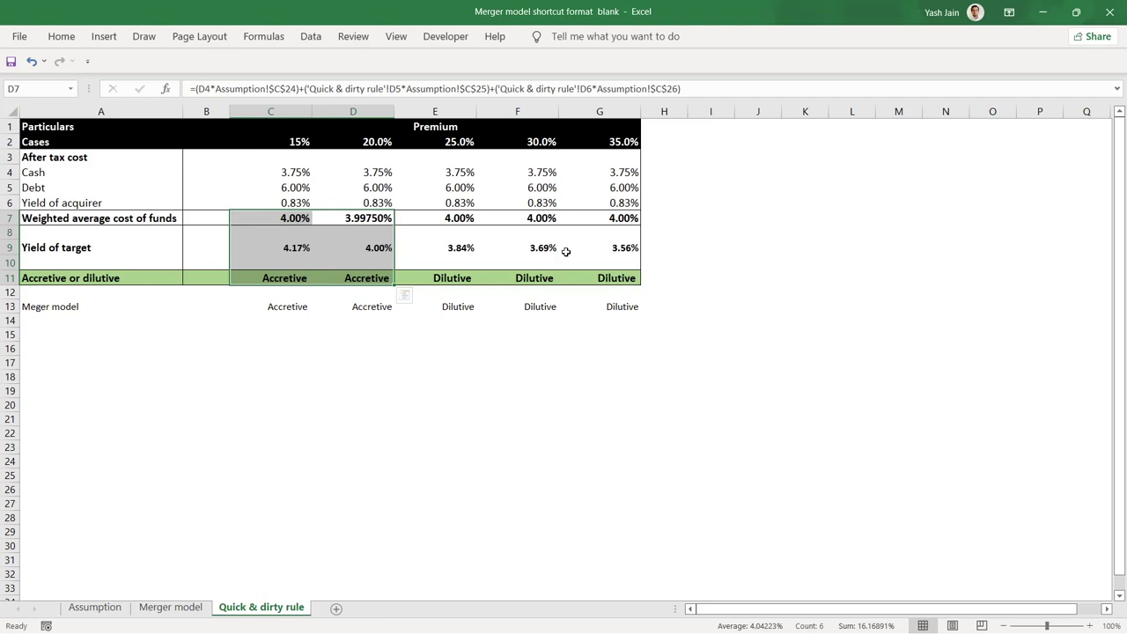
{"action": "key", "text": "alt+Tab"}
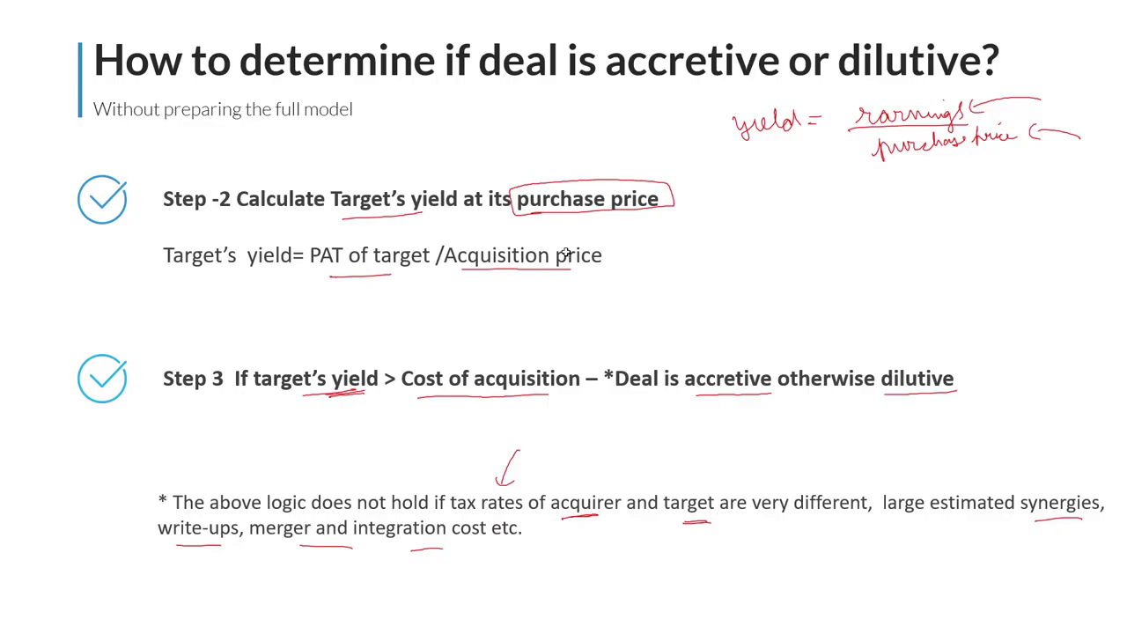
{"action": "key", "text": "Right"}
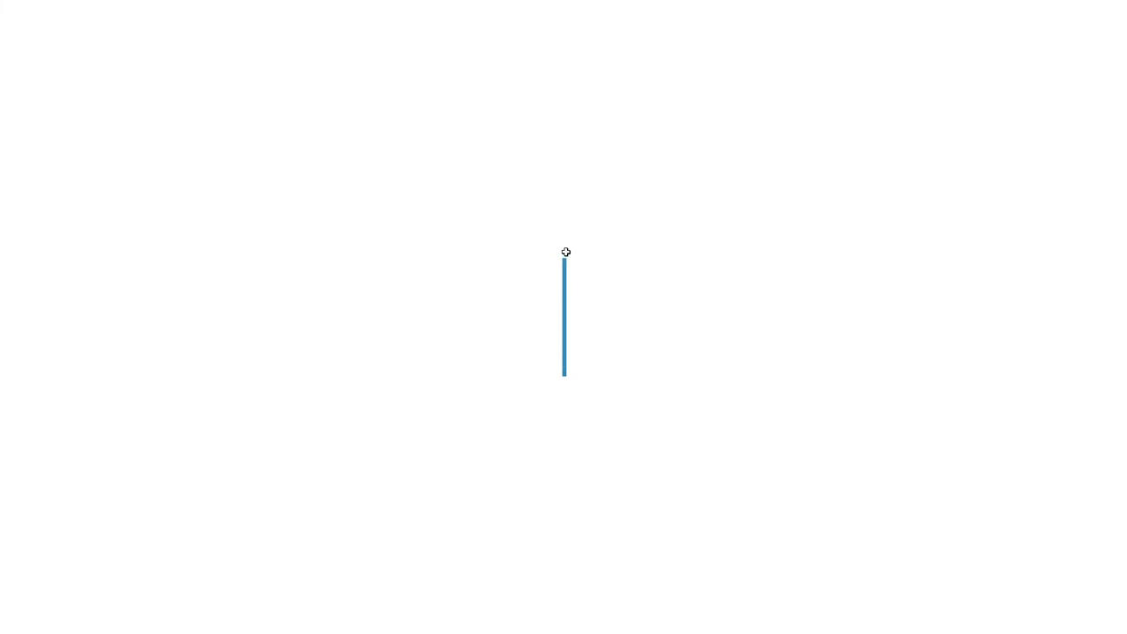